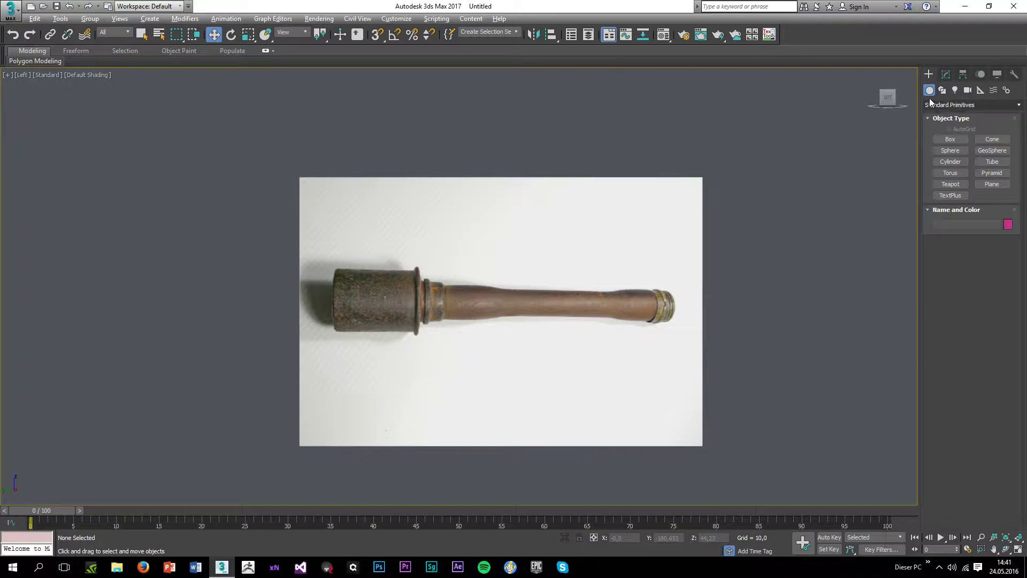
Step: Configure a Cylinder primitive with 1 height segment and 32 sides
click(947, 162)
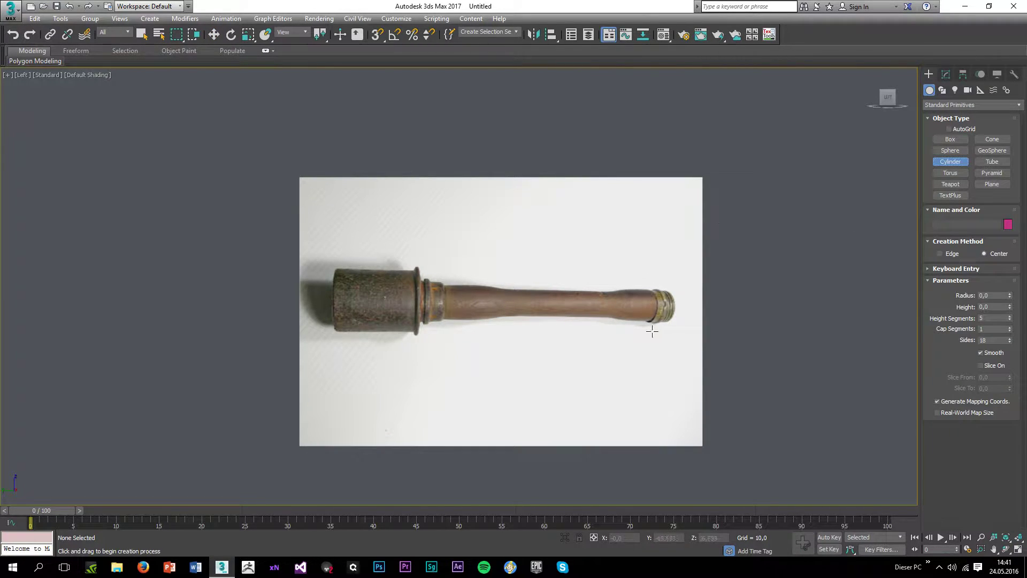
right_click(1010, 320)
double_click(994, 340)
text(32)
key(Return)
scroll(519, 321, up, 5)
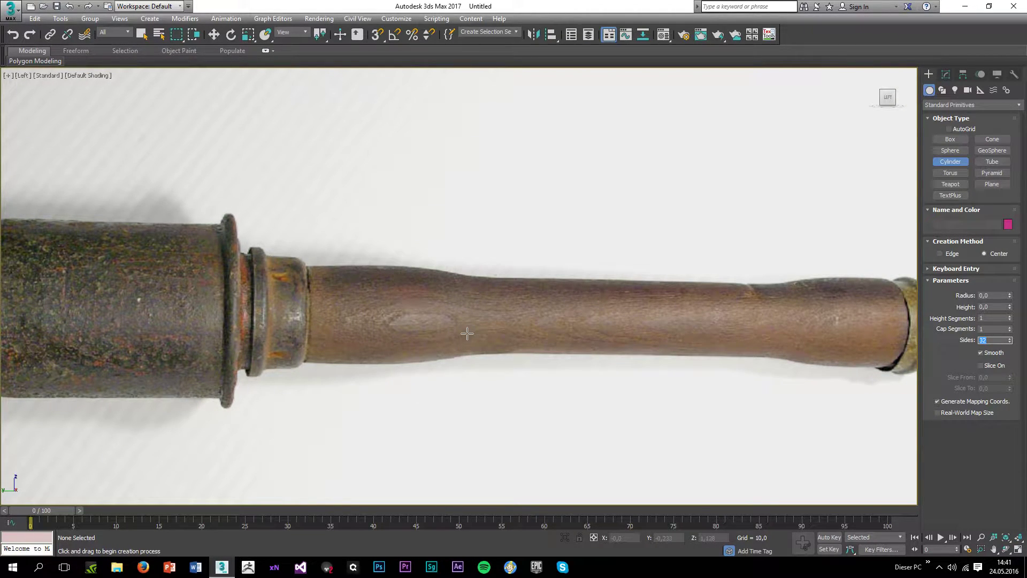
key(z)
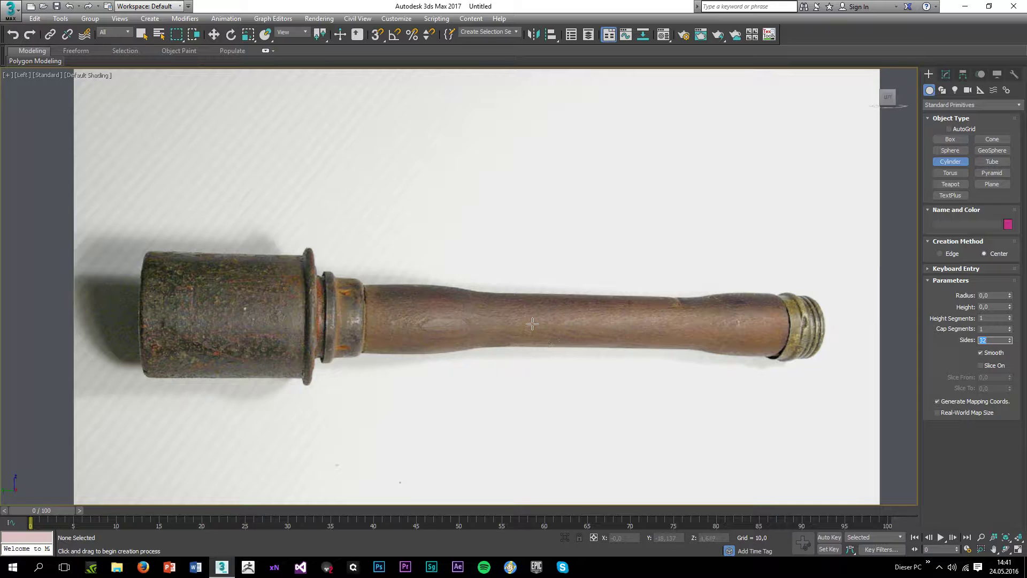
scroll(531, 326, up, 4)
drag(592, 320, 611, 369)
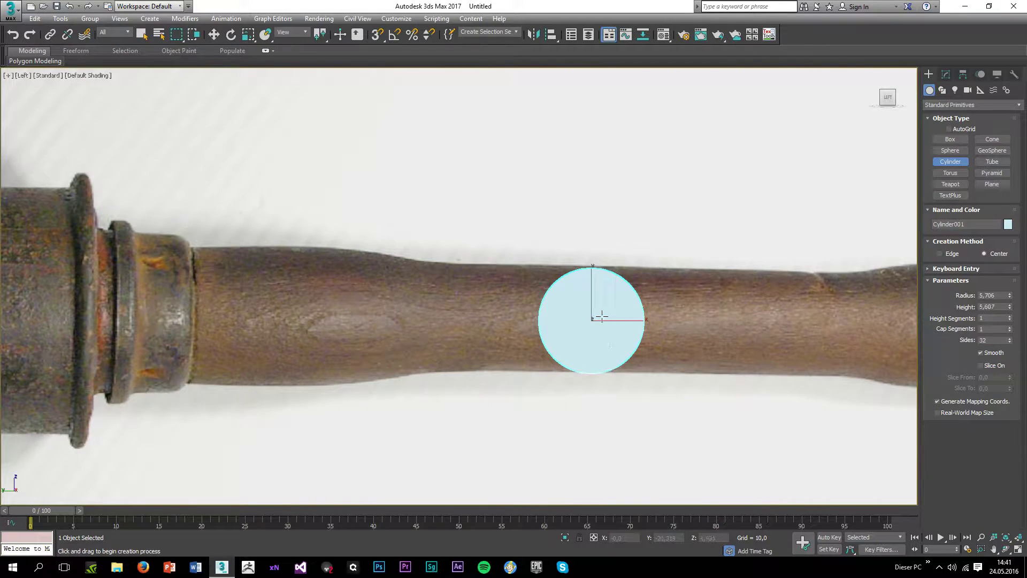
right_click(593, 301)
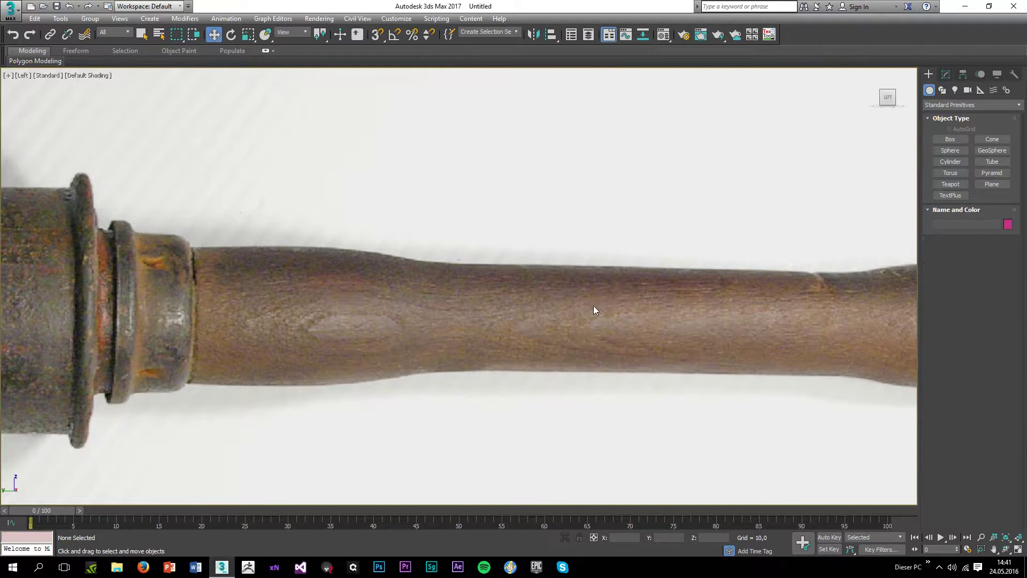
Step: Create a cylinder of about 5.8 radius and 17 height centred on the wooden handle, matching the handle's thickness
click(948, 162)
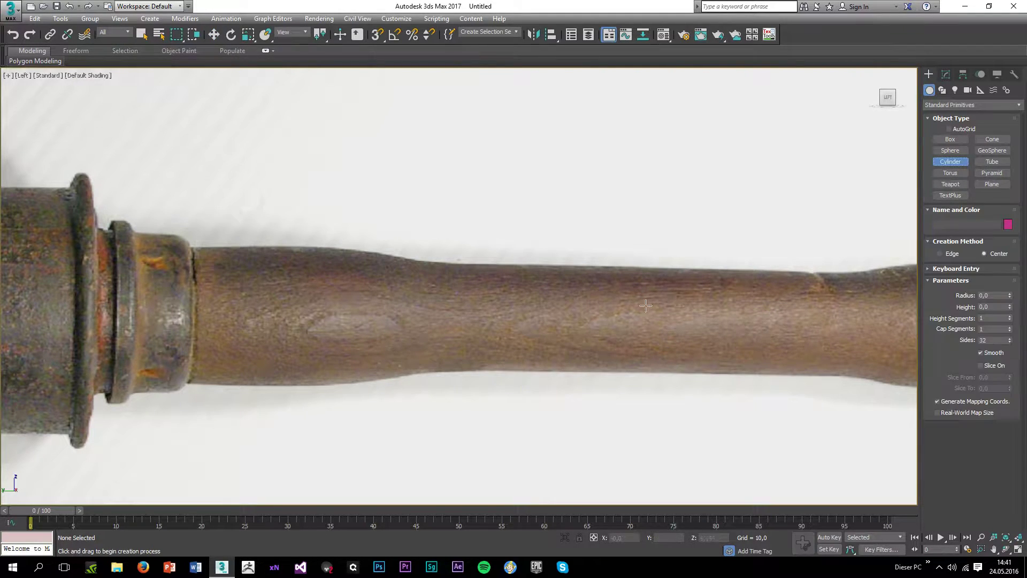
drag(573, 316, 590, 368)
click(649, 214)
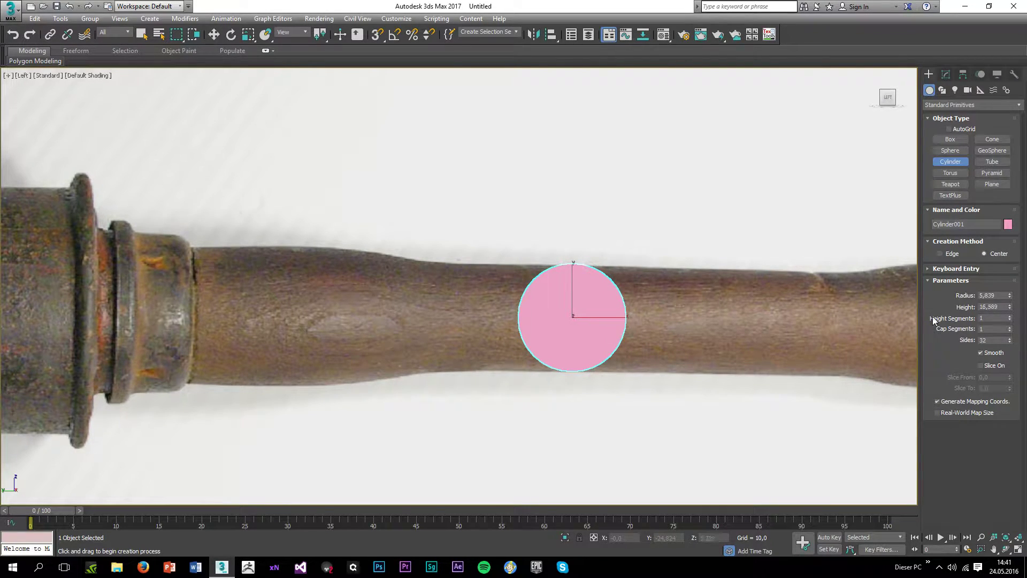
key(w)
Step: Convert the cylinder to an Editable Poly and delete its end cap polygons
click(946, 74)
right_click(955, 174)
click(962, 253)
click(983, 284)
click(571, 315)
key(Delete)
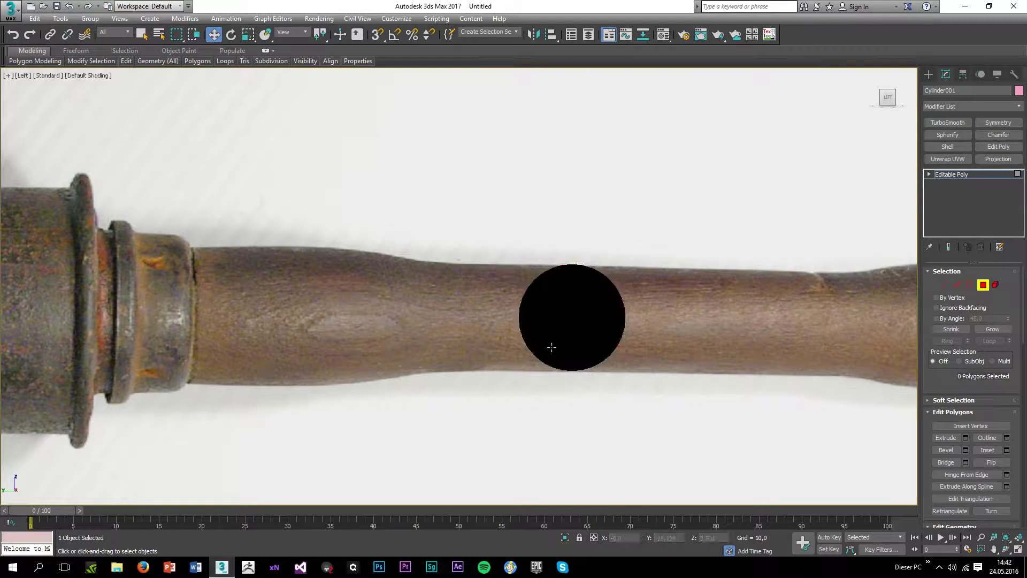
Step: Rotate all vertices of the open cylinder by 90° with angle snap on, so it lies along the handle
click(945, 284)
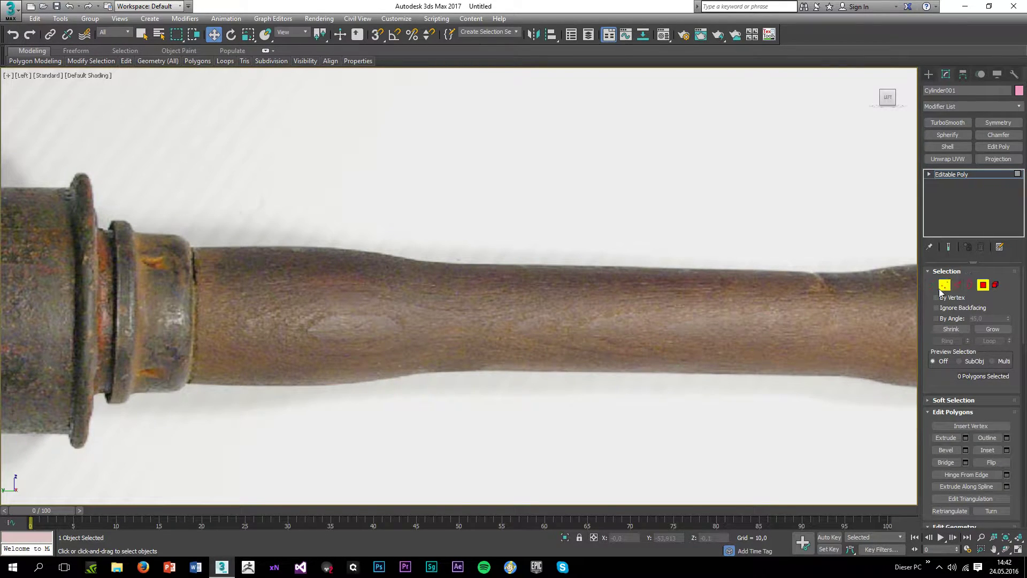
key(ctrl+a)
key(e)
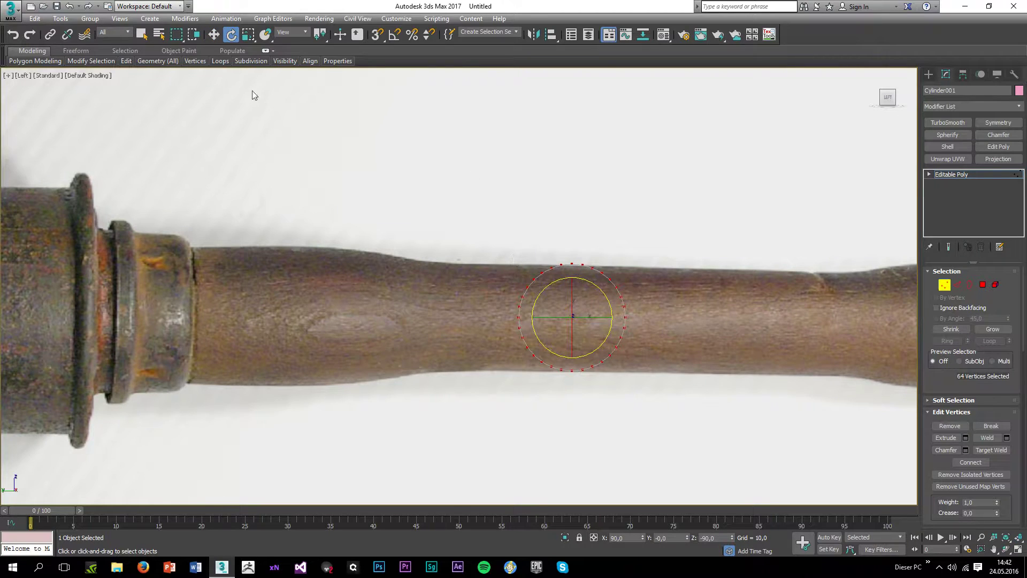
click(214, 35)
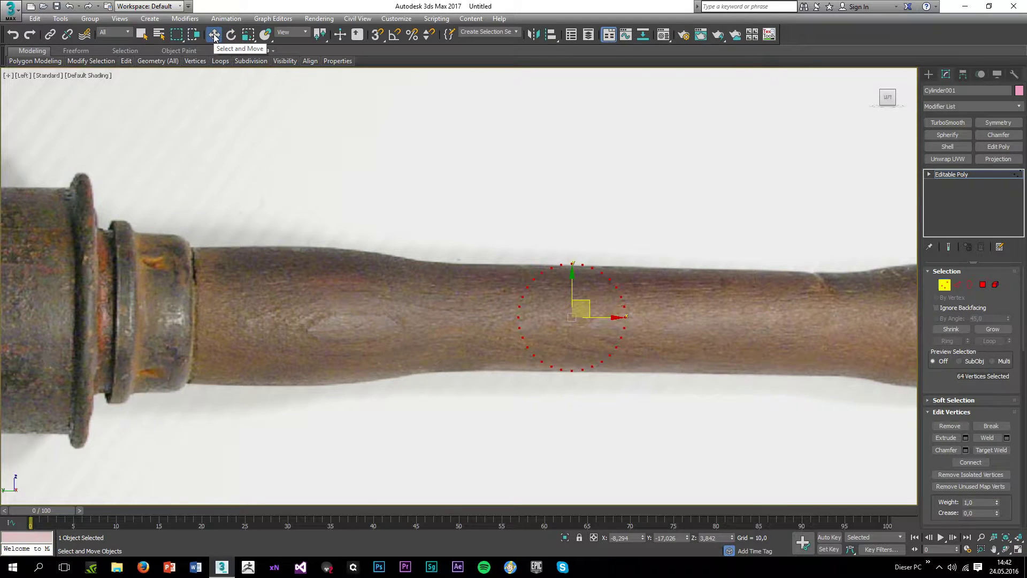
click(248, 35)
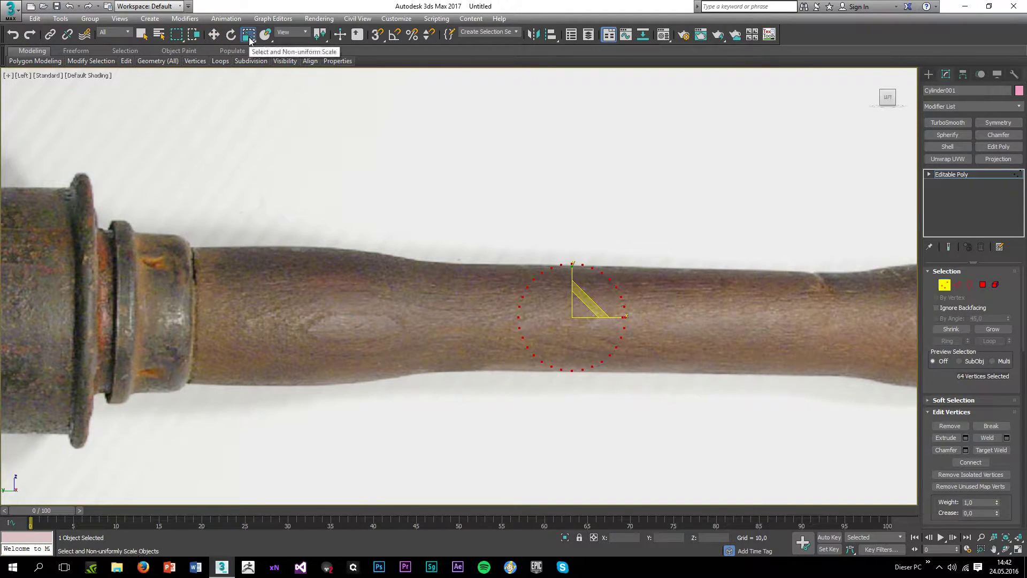
key(w)
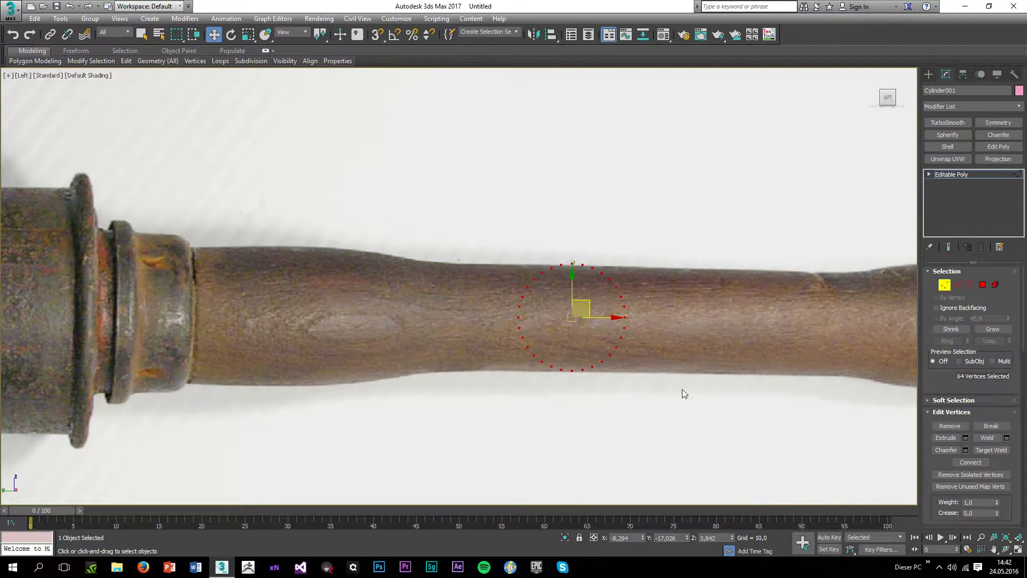
key(e)
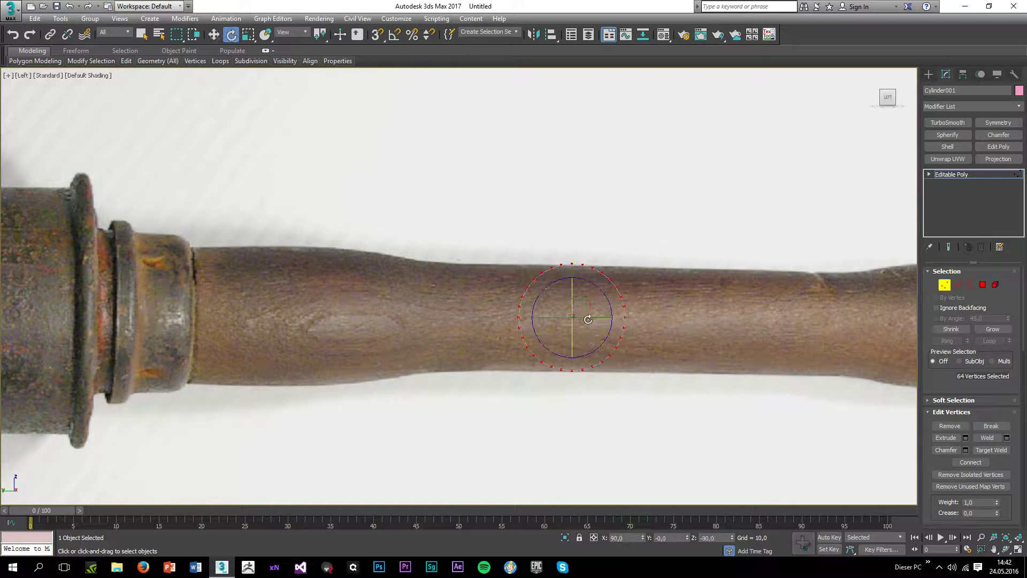
mouse_move(580, 322)
mouse_down()
mouse_move(586, 348)
mouse_move(605, 307)
mouse_move(566, 332)
mouse_up()
right_click(566, 333)
key(a)
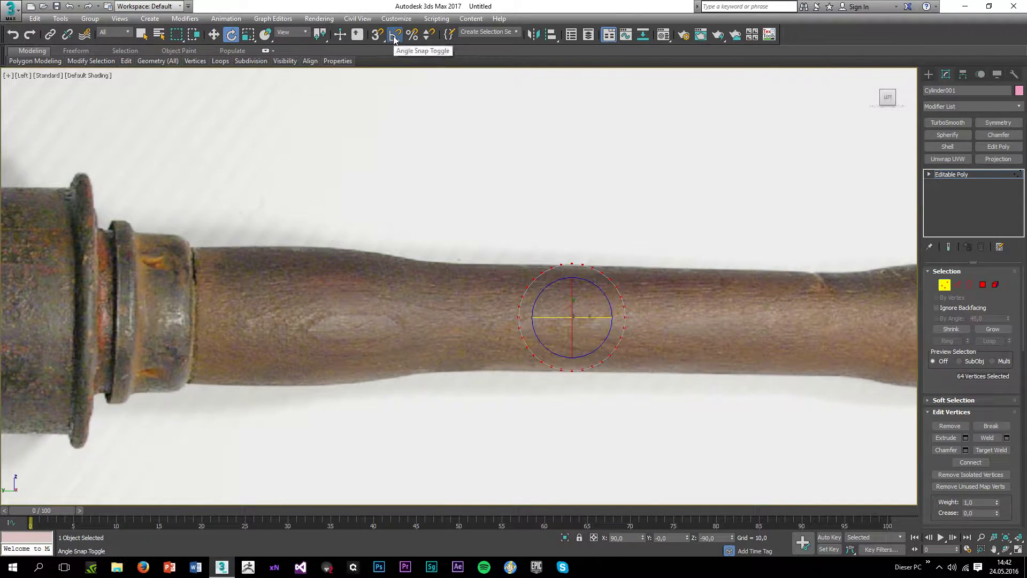
drag(578, 320, 636, 325)
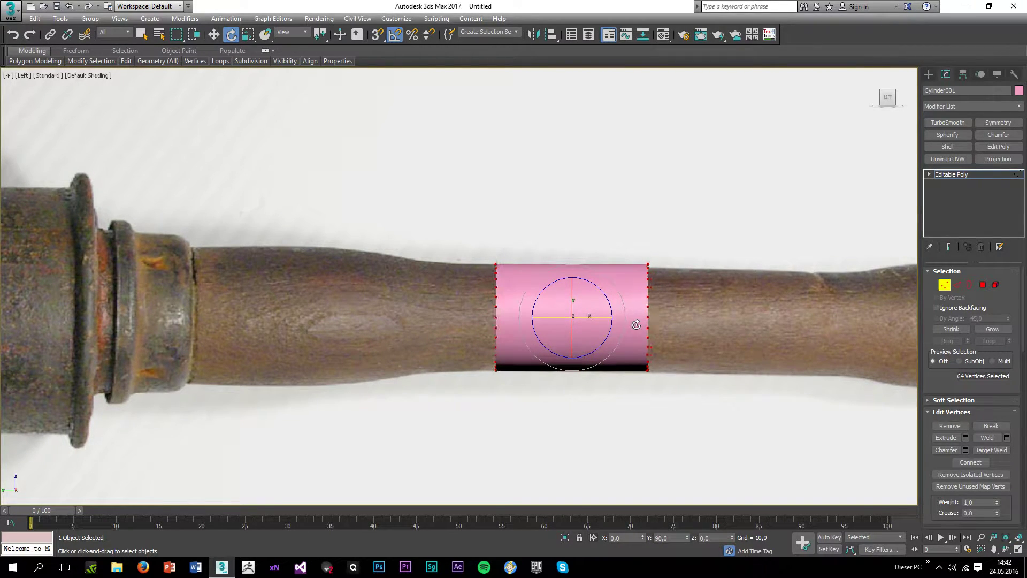
Step: Select the cylinder's open border facing the grenade head and move it to where the handle starts to thicken
click(970, 284)
drag(398, 210, 494, 370)
key(w)
drag(525, 319, 338, 295)
Step: Extend the head-side border in short segments and scale each new ring to follow the handle's bulge
scroll(449, 321, up, 3)
key(r)
scroll(390, 308, down, 2)
middle_drag(351, 313, 519, 313)
key(w)
drag(554, 306, 373, 306)
key(r)
key(w)
key(r)
click(374, 306)
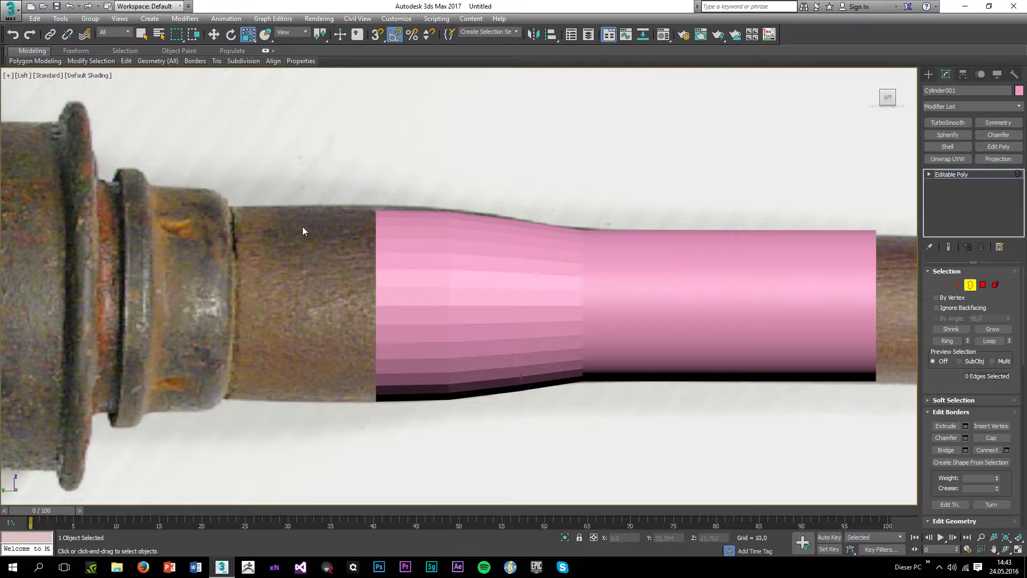
Step: Extend the head-side border up to the metal collar and scale it to the handle's outline there
click(376, 272)
key(w)
drag(402, 306, 241, 311)
key(r)
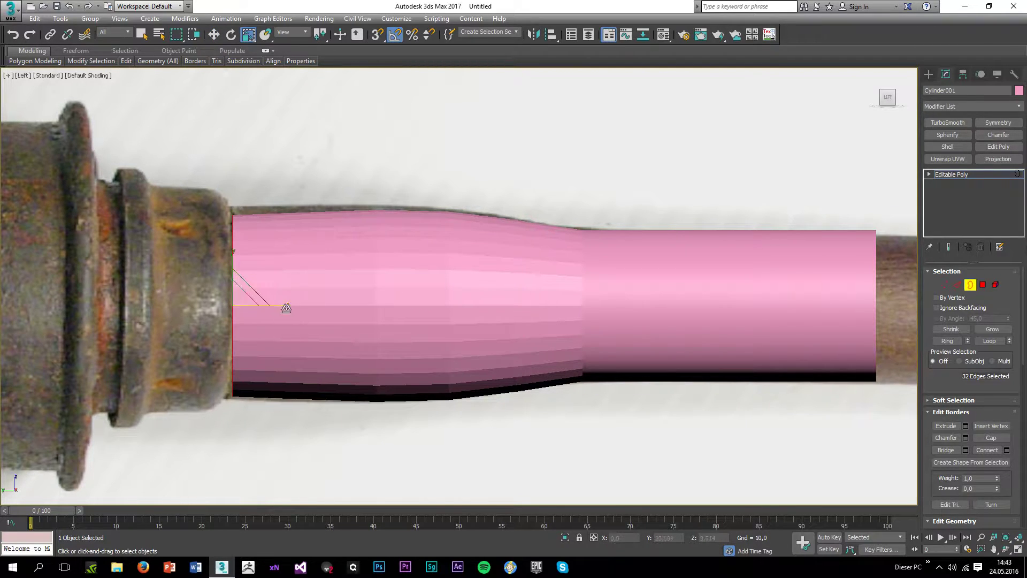
Step: Show edged faces and remove the two edge loops on either side of the bulge's middle loop
key(F4)
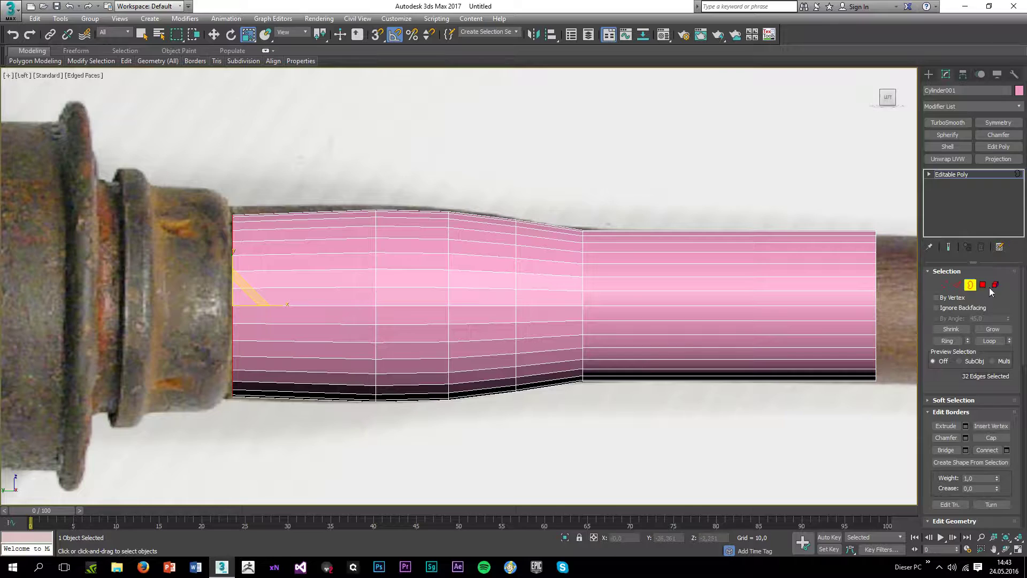
click(958, 285)
double_click(377, 298)
ctrl+double_click(516, 301)
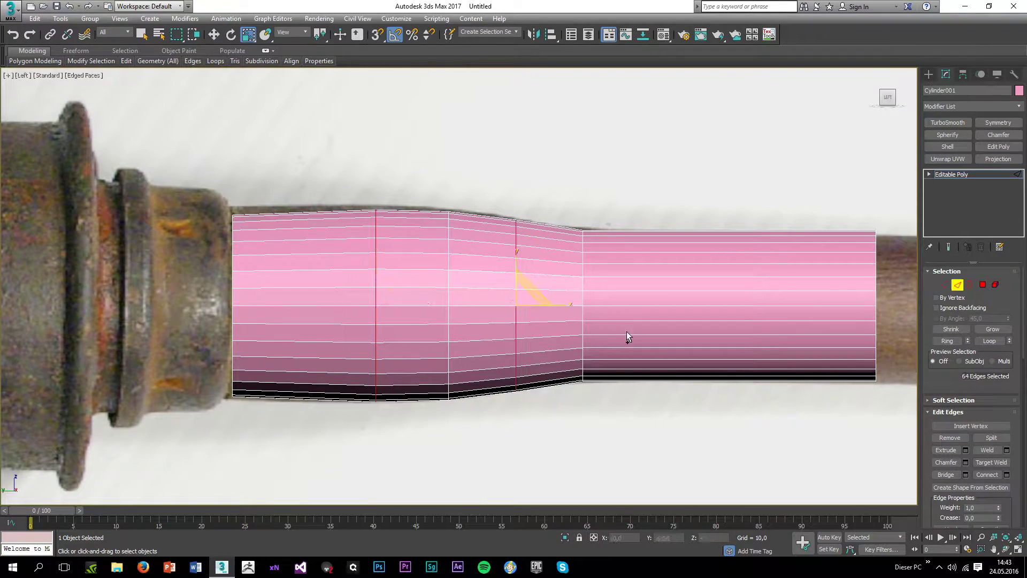
key(ctrl+BackSpace)
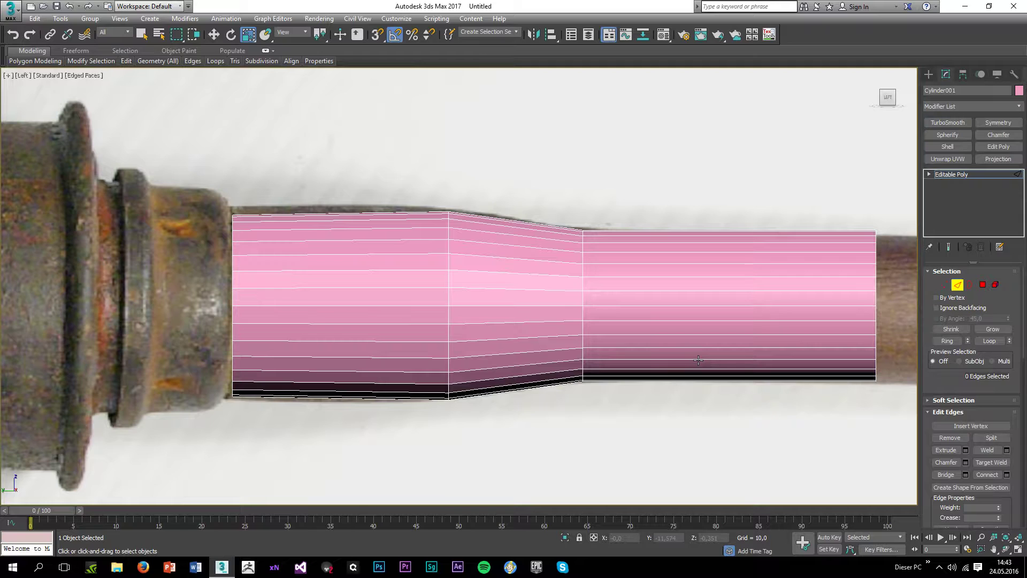
Step: Scale the bulge's remaining edge loop to 102% and chamfer it by 6.122 with 3 segments
double_click(448, 278)
drag(451, 300, 448, 305)
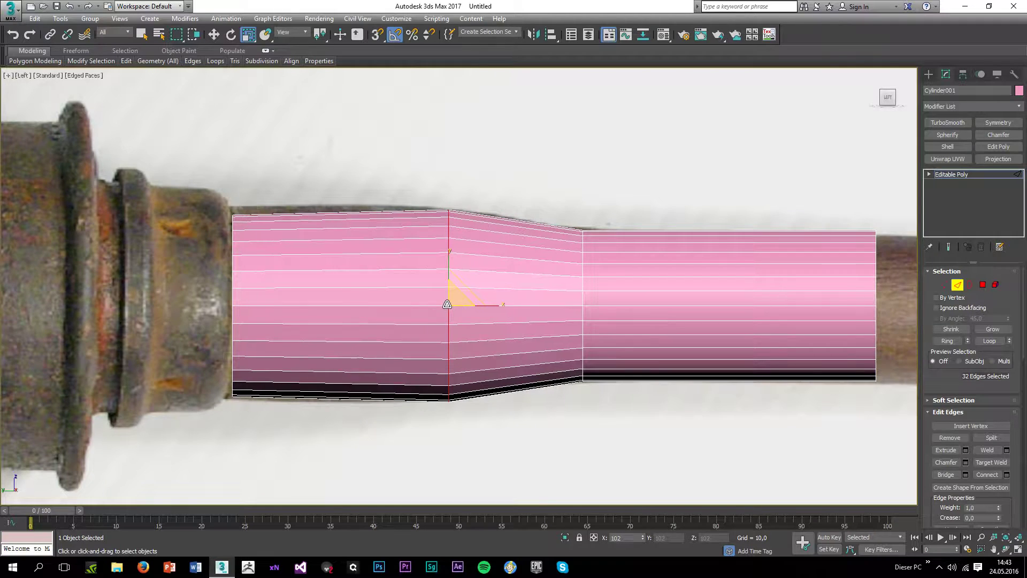
click(966, 464)
click(469, 321)
click(469, 323)
drag(467, 292, 472, 242)
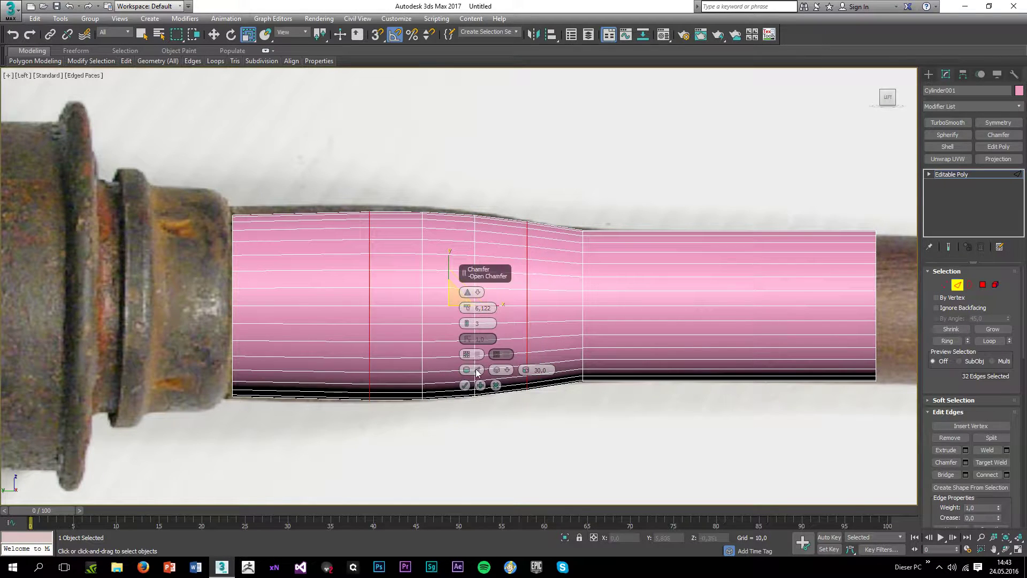
click(465, 386)
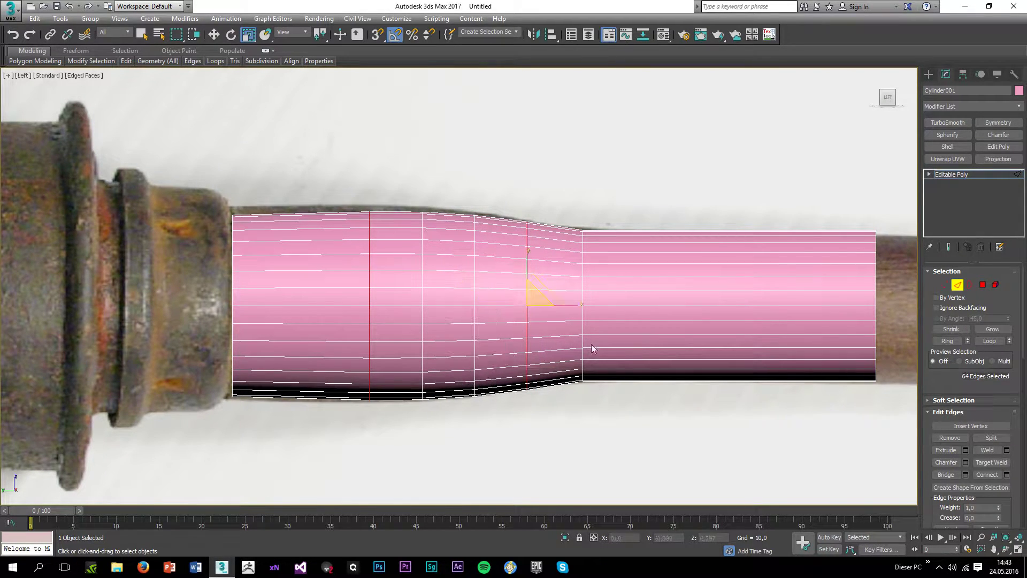
Step: Shift the edge loop where the bulge meets the narrow shaft away from the head and chamfer it by 3.313 with 3 segments
double_click(582, 295)
key(w)
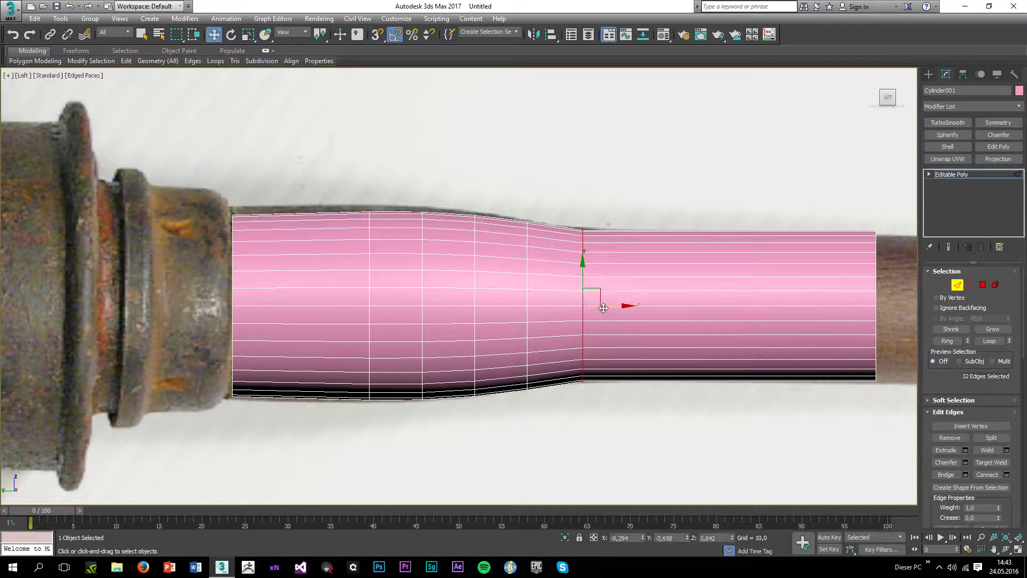
drag(604, 315, 630, 317)
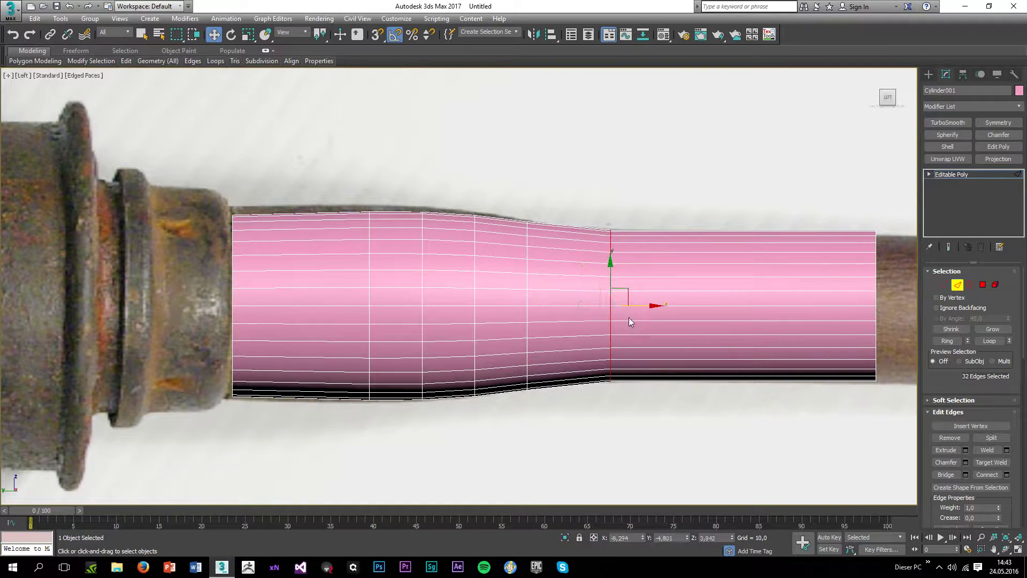
click(965, 463)
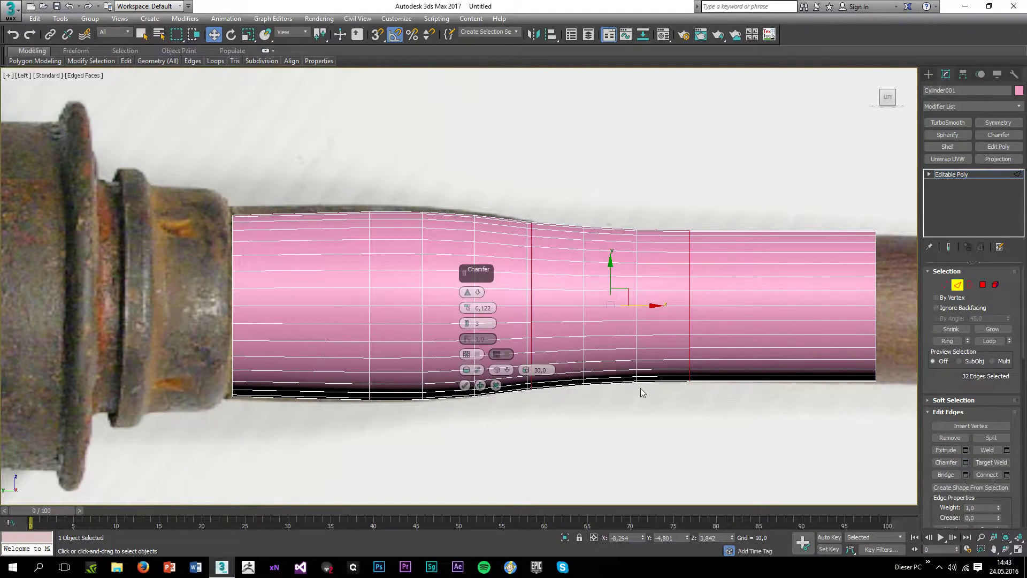
drag(467, 307, 467, 339)
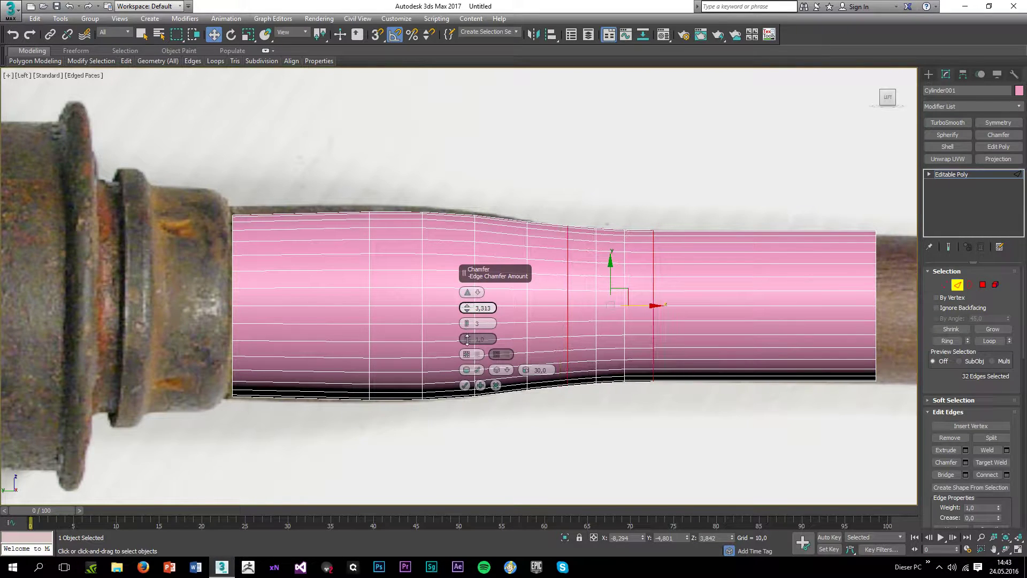
click(464, 386)
Step: Deselect the edges, hide the edged faces and check the handle's shaded curve against the reference photo
click(548, 444)
scroll(569, 429, down, 5)
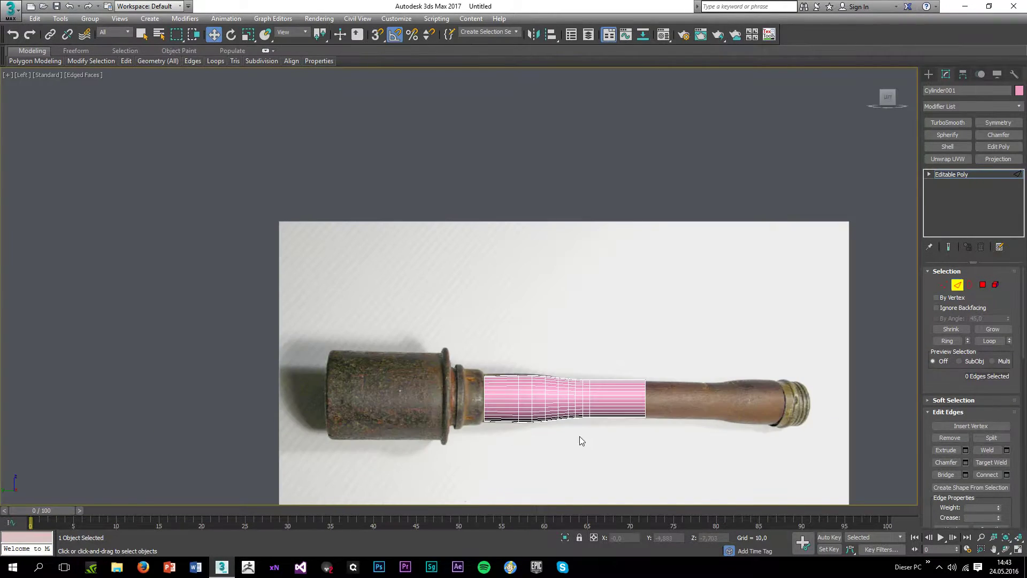
scroll(556, 407, up, 4)
key(F4)
scroll(541, 397, down, 4)
scroll(570, 396, up, 4)
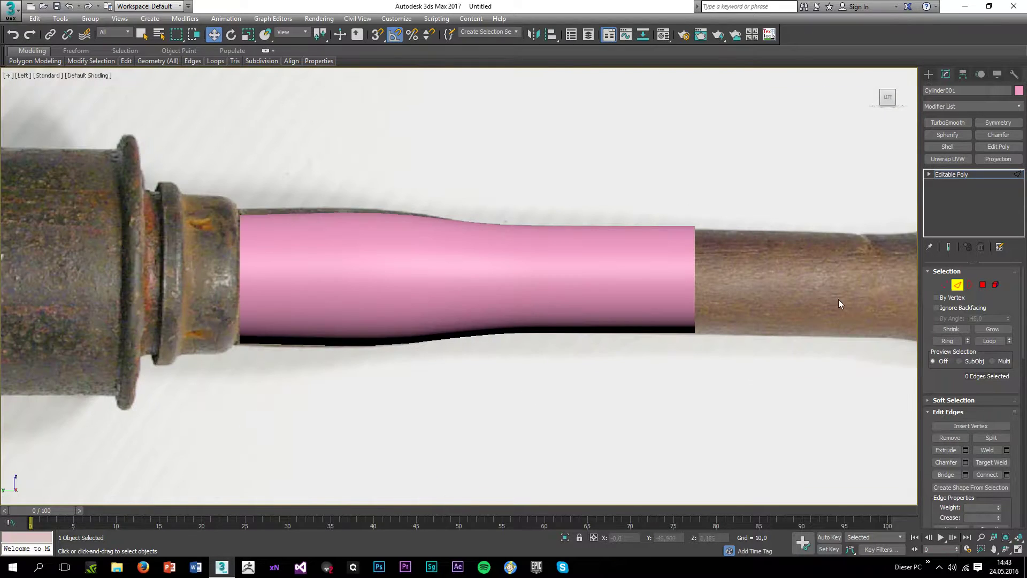
Step: Select the open border facing the threaded cap and move it along the shaft to where the handle widens again
click(970, 285)
drag(649, 206, 777, 369)
middle_drag(762, 331, 571, 377)
scroll(544, 343, up, 4)
scroll(497, 334, down, 4)
shift+drag(438, 322, 612, 377)
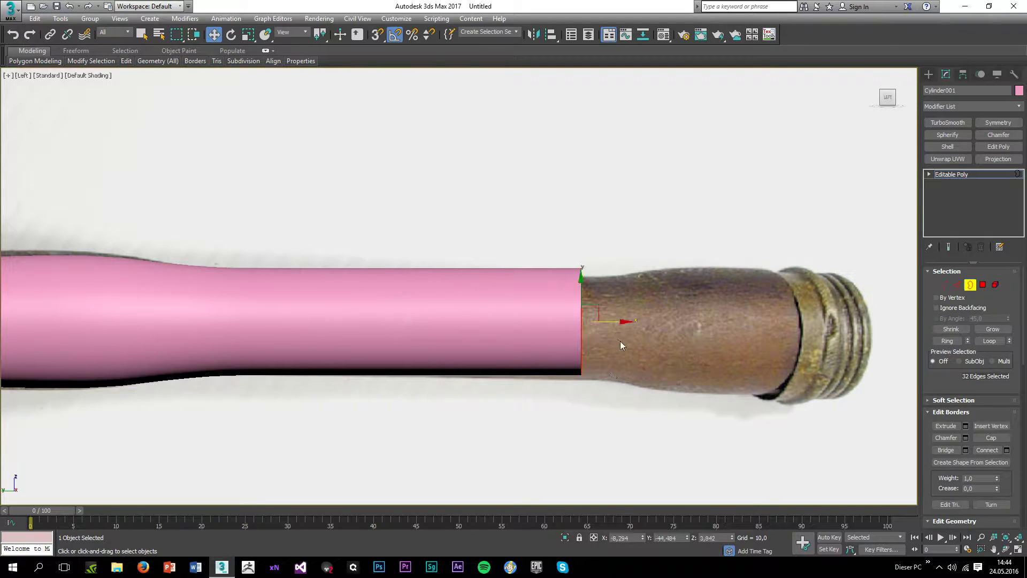
drag(608, 323, 652, 351)
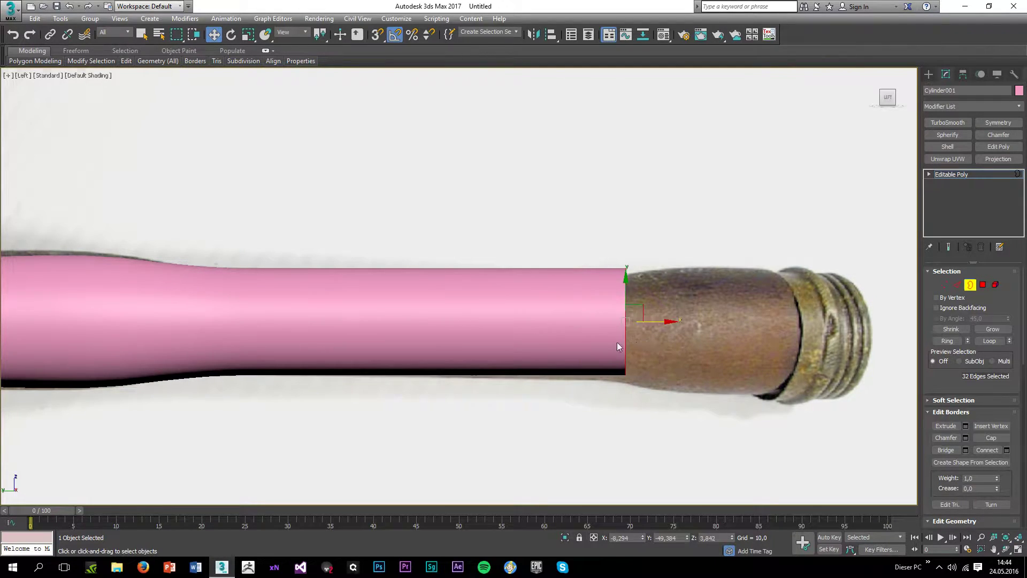
Step: Extrude the open border toward the threaded cap and scale it up to form the start of the handle's end bulge
scroll(607, 345, down, 4)
scroll(599, 342, up, 3)
middle_drag(618, 351, 538, 343)
scroll(605, 345, up, 4)
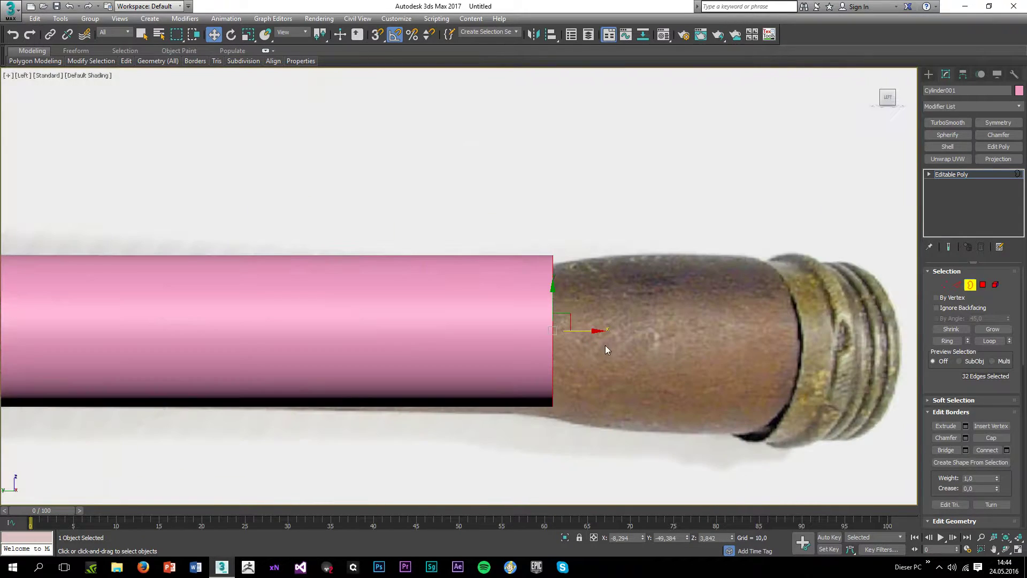
shift+drag(594, 332, 680, 360)
key(r)
drag(644, 330, 642, 320)
key(w)
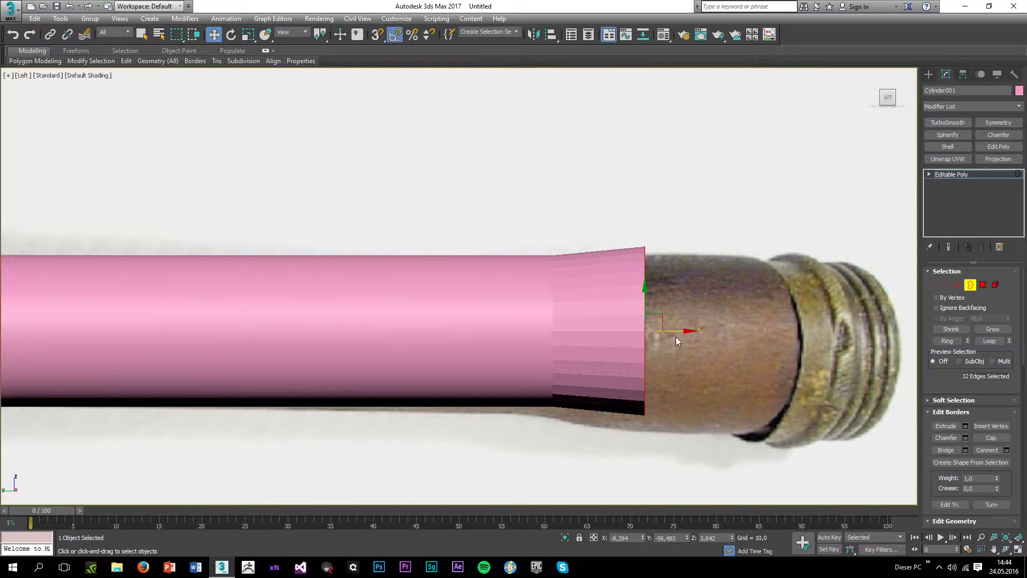
Step: Extrude the border again up to the threaded cap and scale it down to taper the handle's end
shift+drag(707, 348, 818, 376)
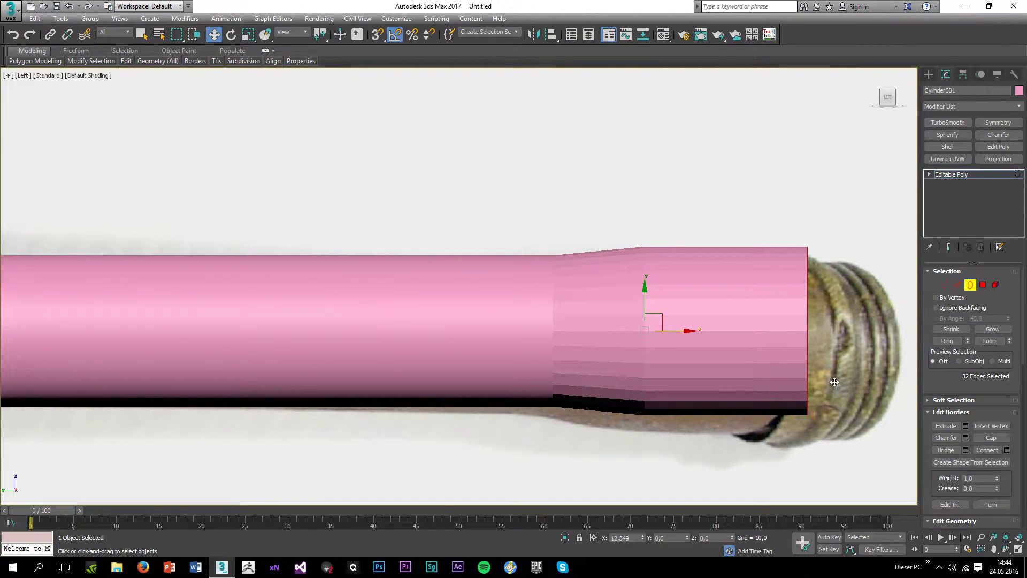
key(r)
drag(811, 336, 807, 341)
Step: Chamfer the end bulge's widest edge loop by 3.313 with 3 segments, showing the handle see-through with edged faces
click(957, 285)
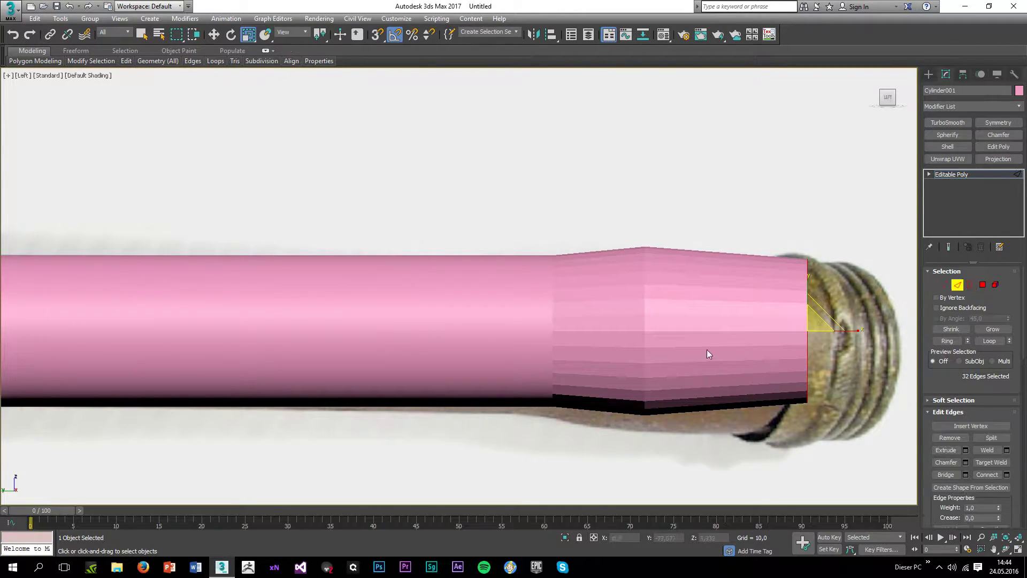
double_click(645, 306)
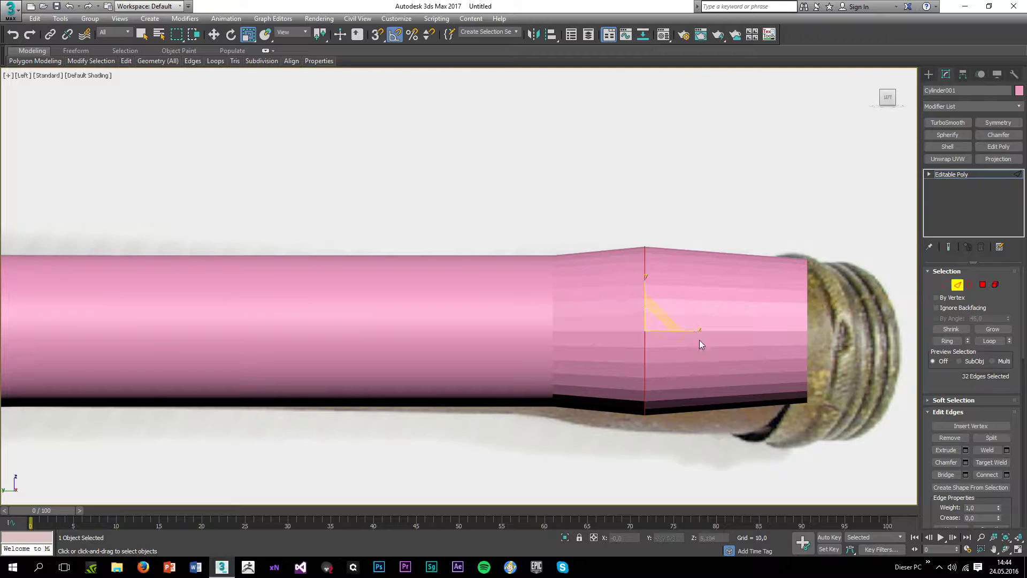
click(967, 463)
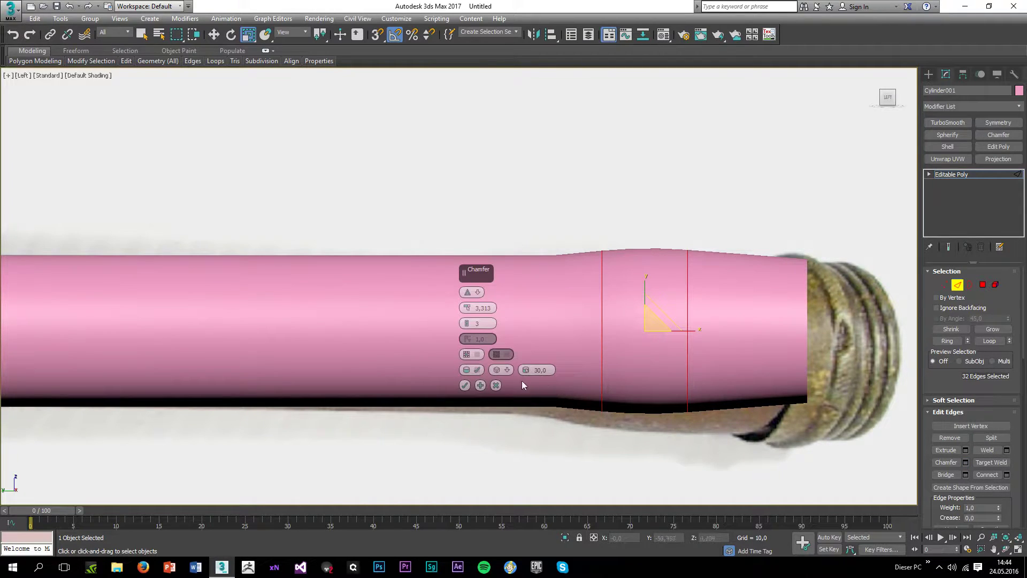
key(F4)
key(F4)
key(F3)
key(F3)
key(alt+x)
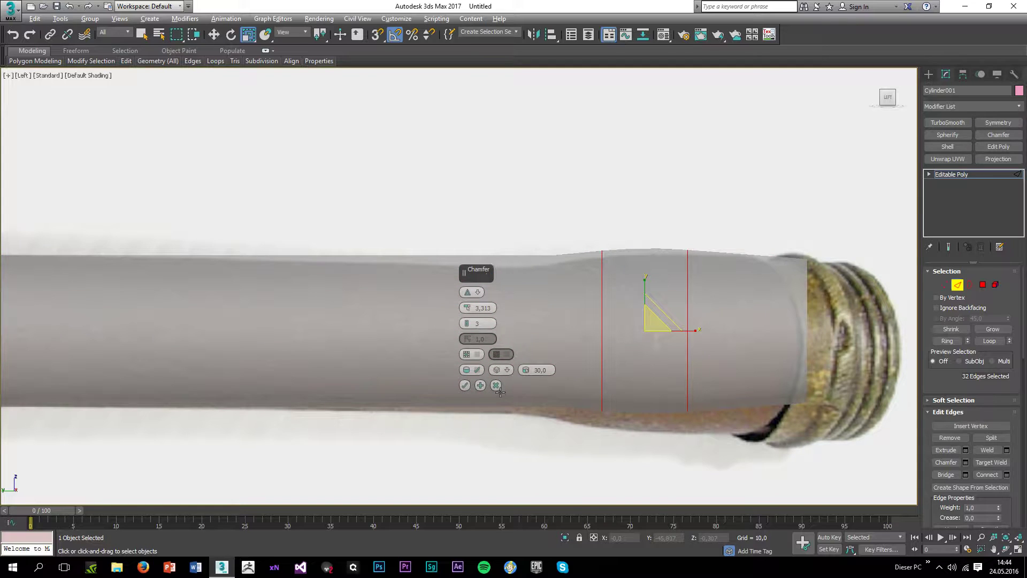
scroll(374, 412, down, 5)
middle_drag(355, 422, 458, 364)
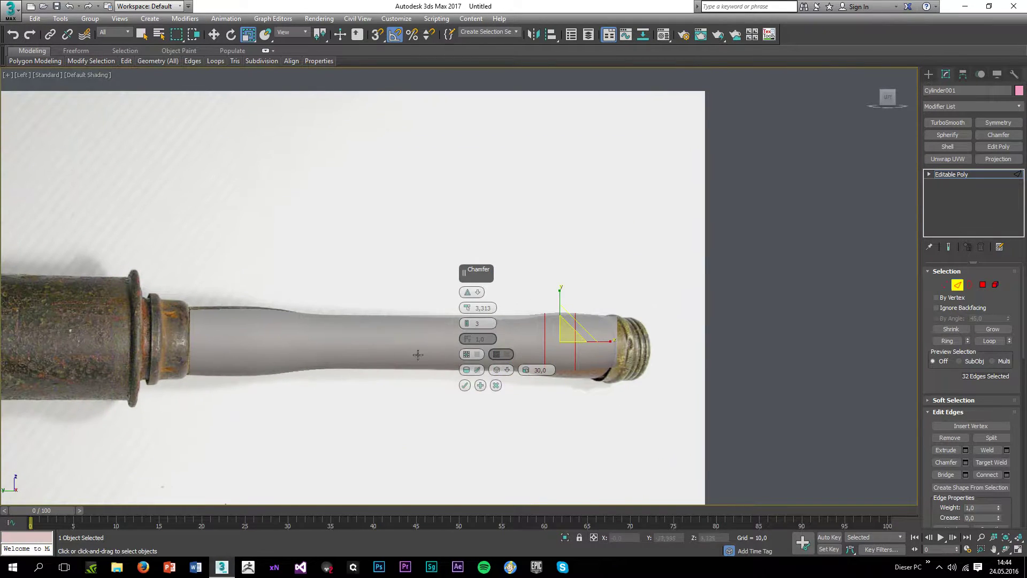
scroll(560, 417, up, 6)
scroll(595, 406, down, 2)
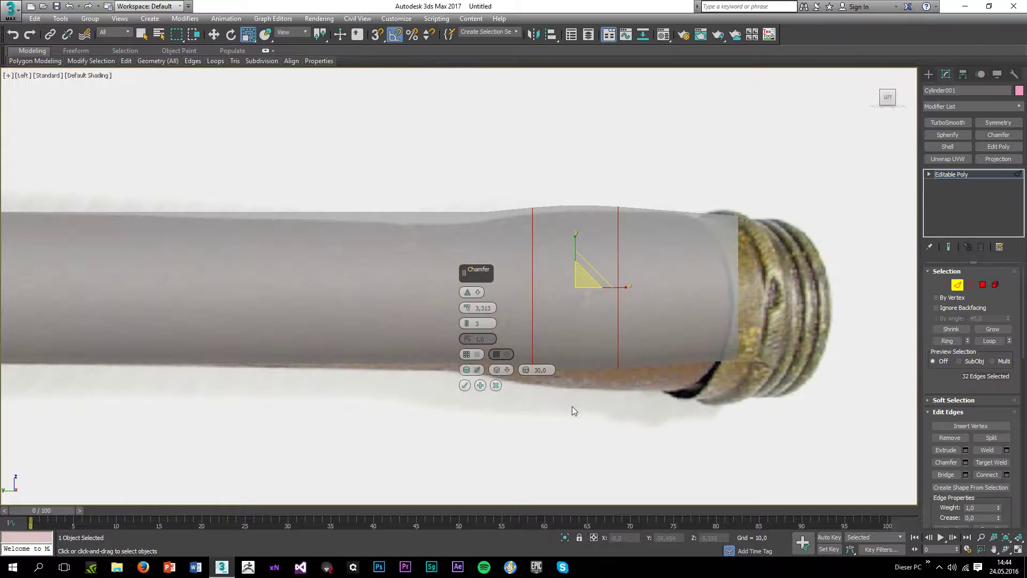
click(465, 385)
key(F4)
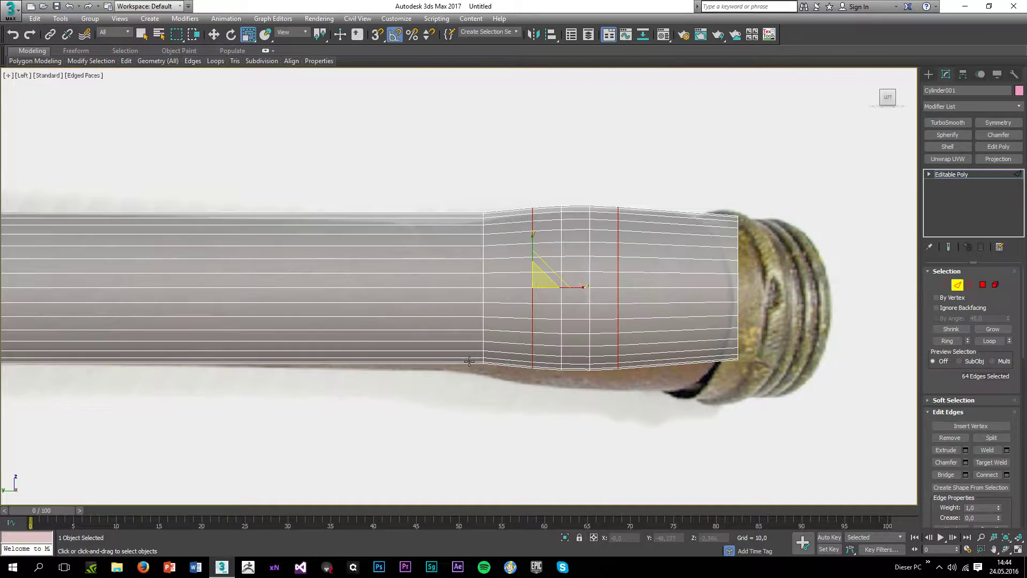
Step: Select the edge loop where the end bulge meets the narrow shaft
click(483, 289)
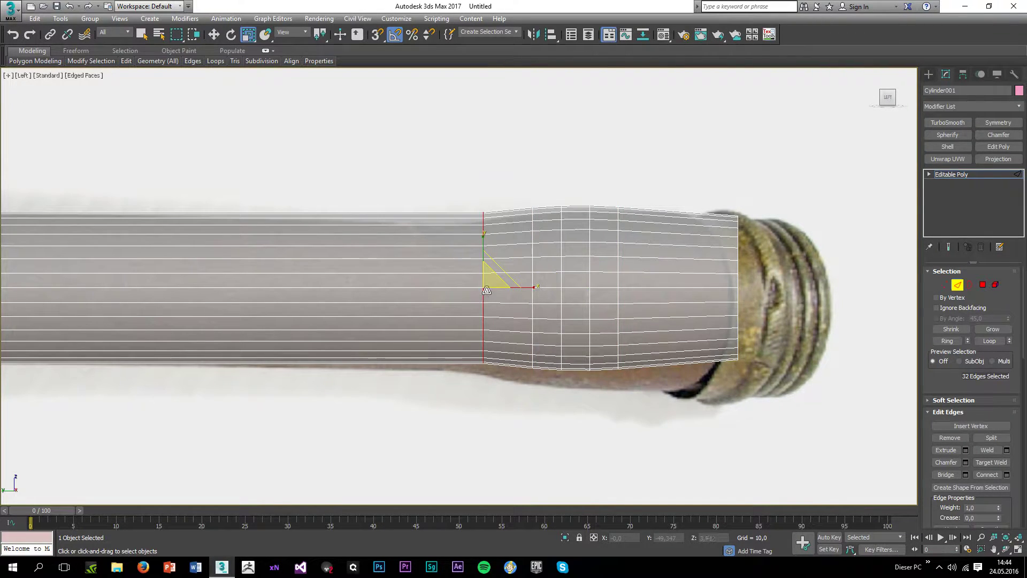
double_click(485, 294)
drag(484, 294, 483, 291)
key(ctrl+z)
click(966, 463)
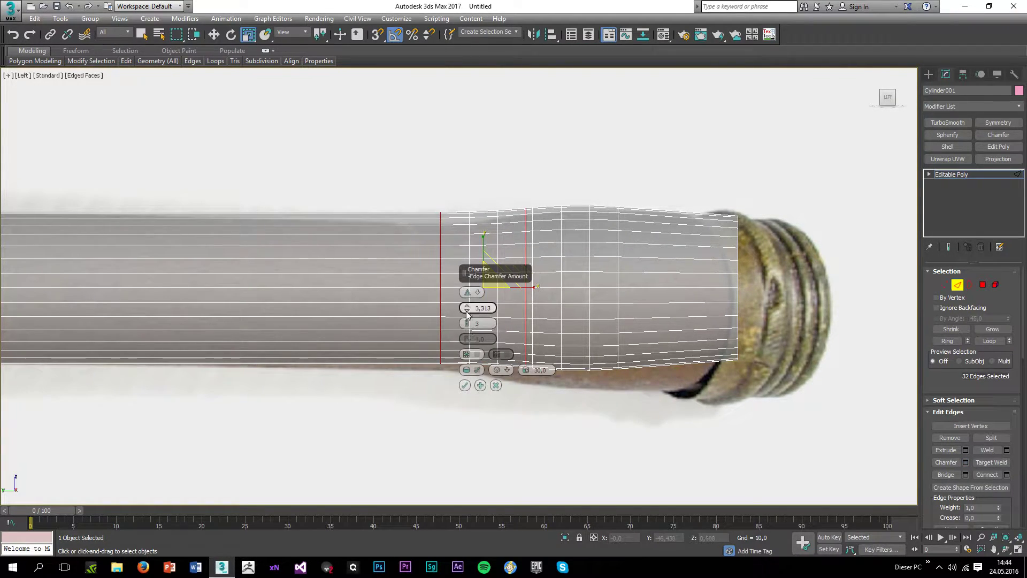
click(496, 386)
Step: Move the selected edge loop along the shaft away from the threaded cap and scale it to 95%
key(w)
drag(520, 287, 439, 290)
key(r)
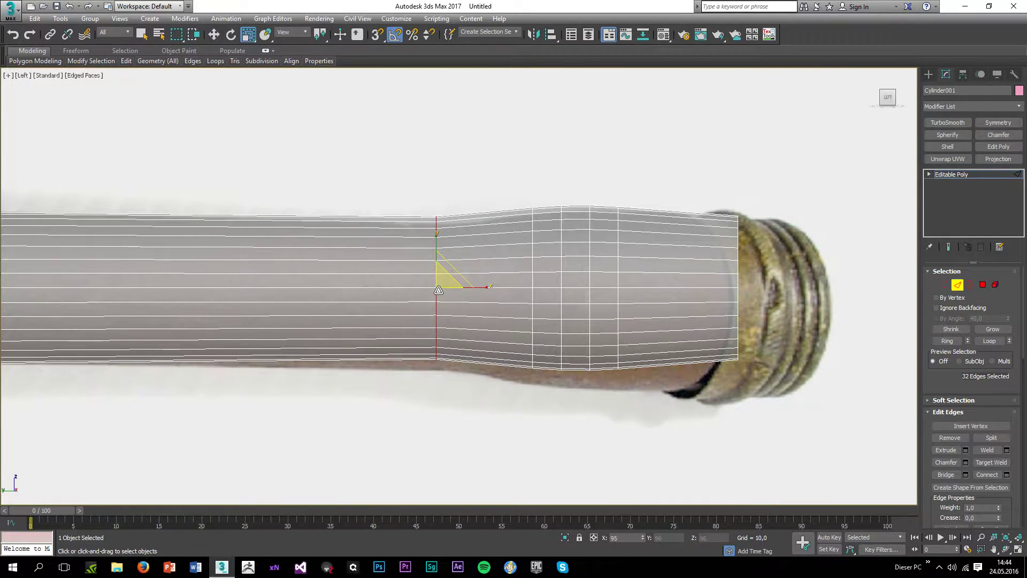
Step: Chamfer the moved edge loop by 3.313 with 3 segments and deselect the edges
click(966, 463)
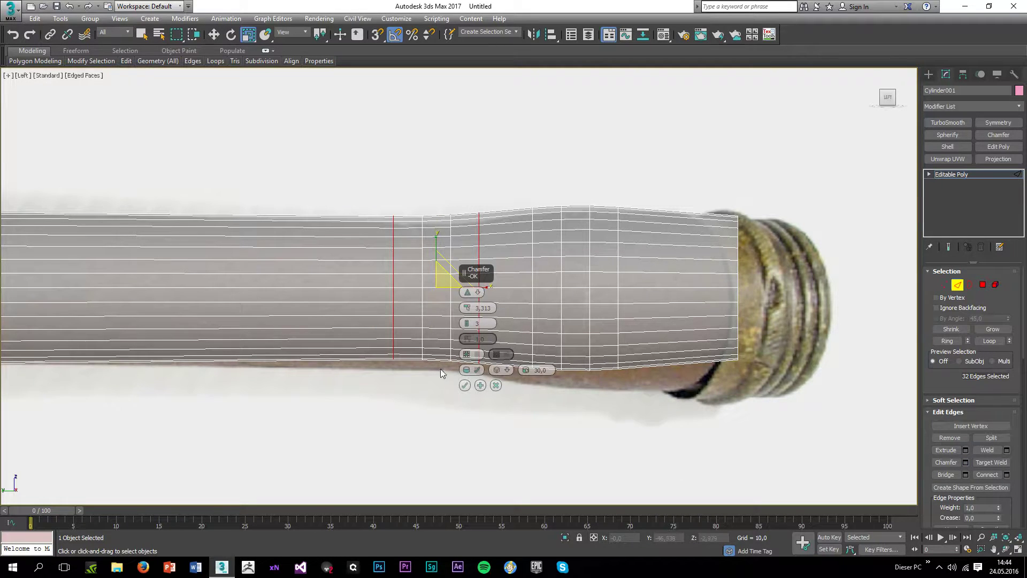
click(465, 385)
click(487, 449)
scroll(487, 449, down, 4)
middle_drag(339, 485, 462, 445)
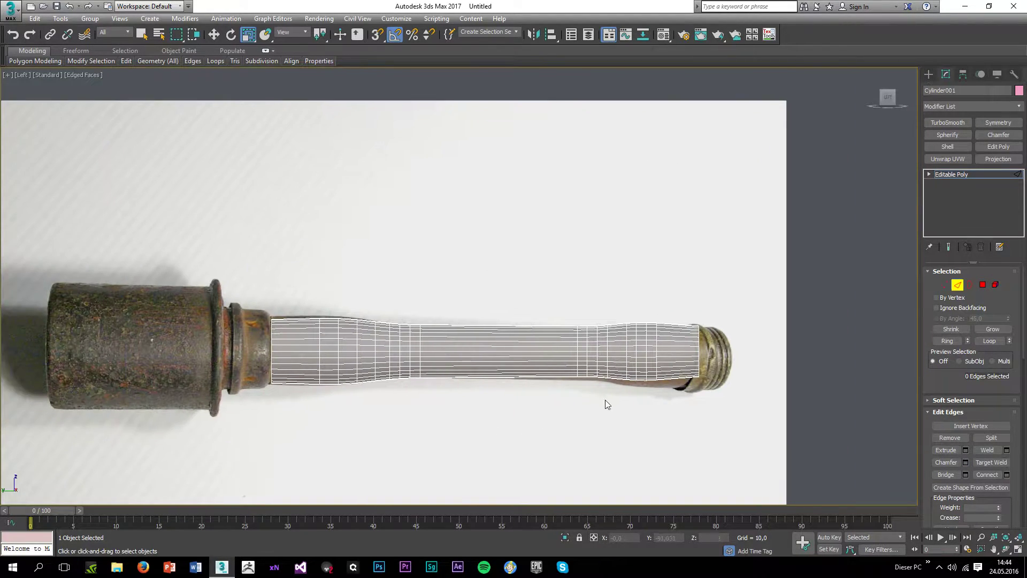
Step: Move the end bulge's last edge loop closer to the threaded cap and fine-tune its scale against the photo
scroll(651, 391, up, 4)
scroll(651, 395, down, 3)
scroll(653, 321, up, 3)
click(664, 323)
double_click(664, 322)
key(w)
drag(693, 351, 728, 350)
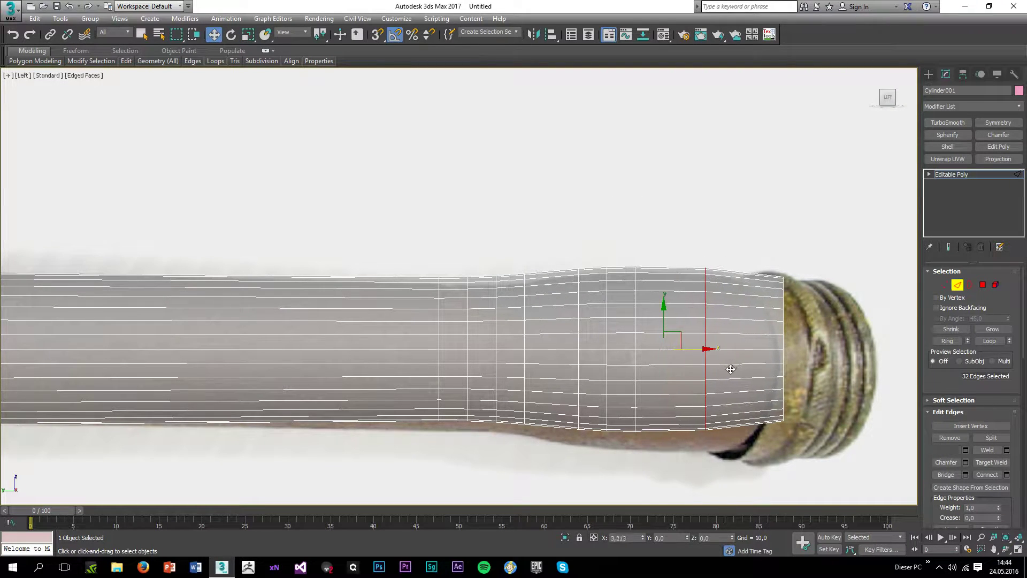
key(r)
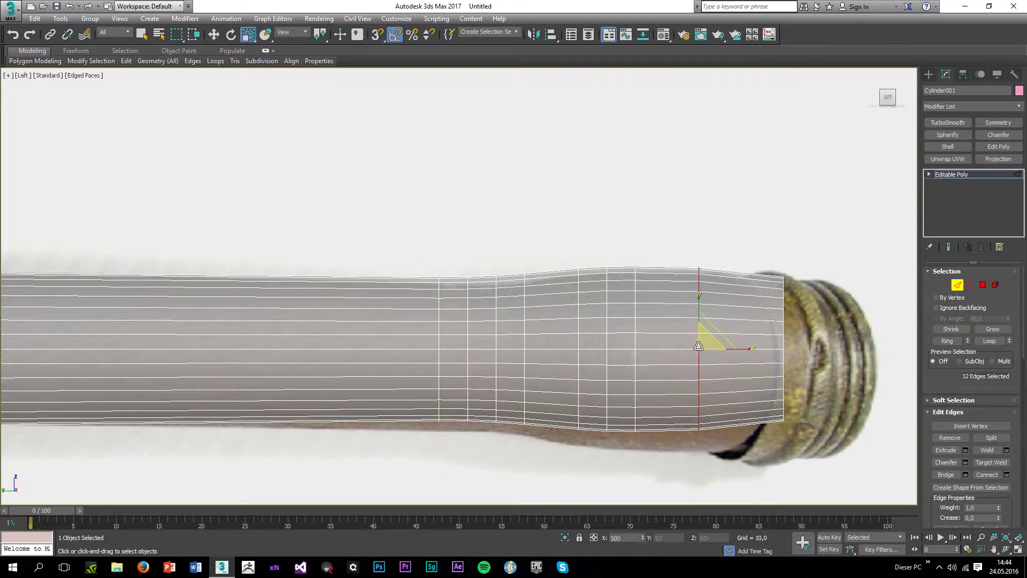
drag(700, 347, 655, 348)
Step: Shift the neighbouring edge loop of the end bulge slightly toward the threaded cap
double_click(636, 343)
key(w)
key(r)
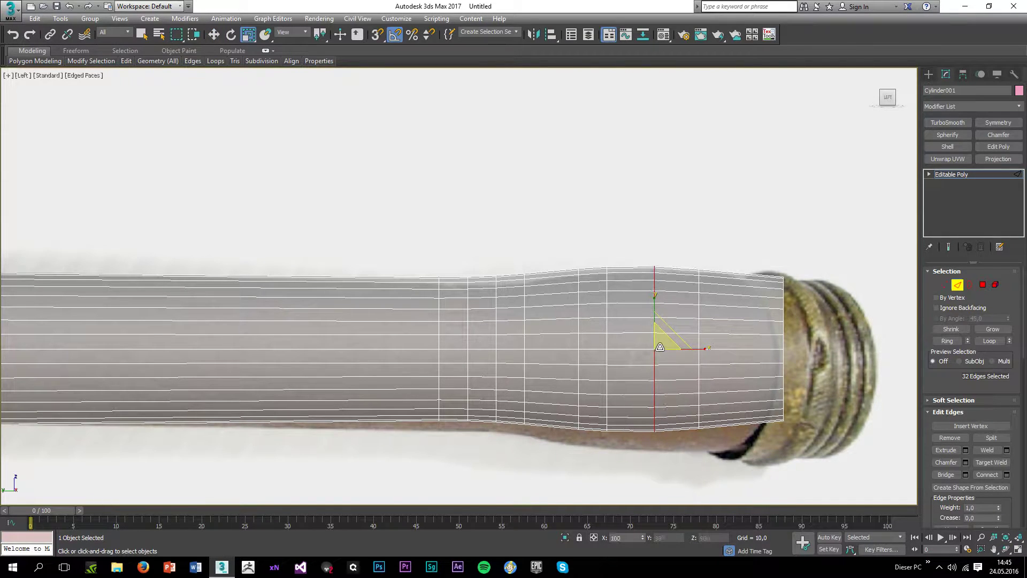
Step: Set the editing constraint to Edge and slide the loop nearest the threaded cap further toward the cap
click(699, 360)
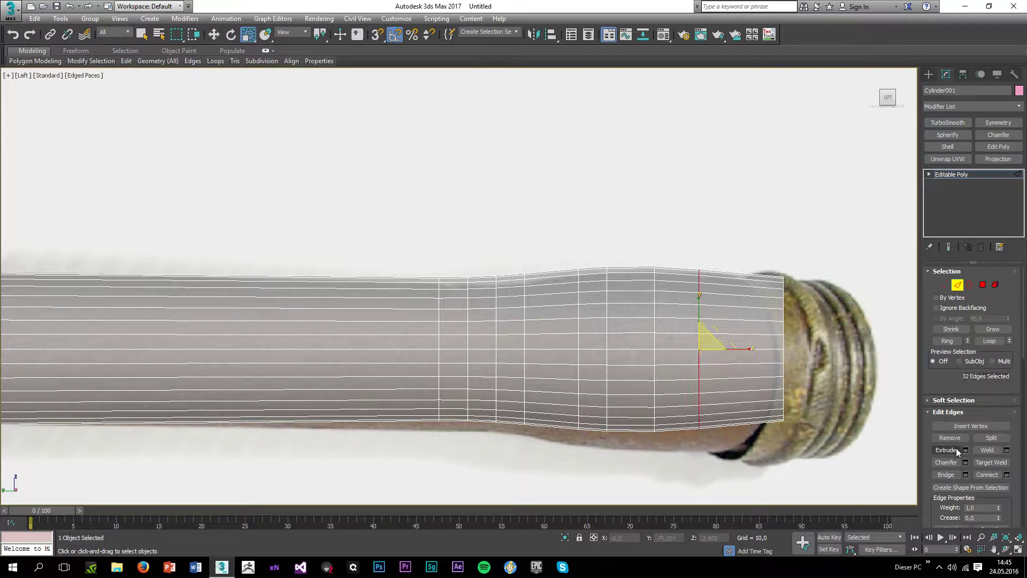
key(w)
scroll(958, 449, down, 5)
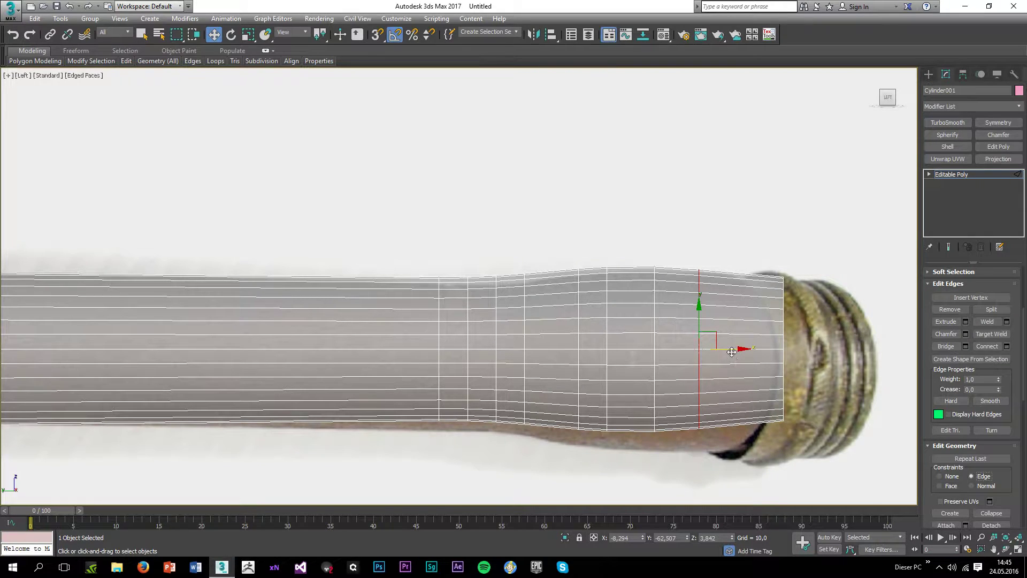
drag(738, 353, 753, 387)
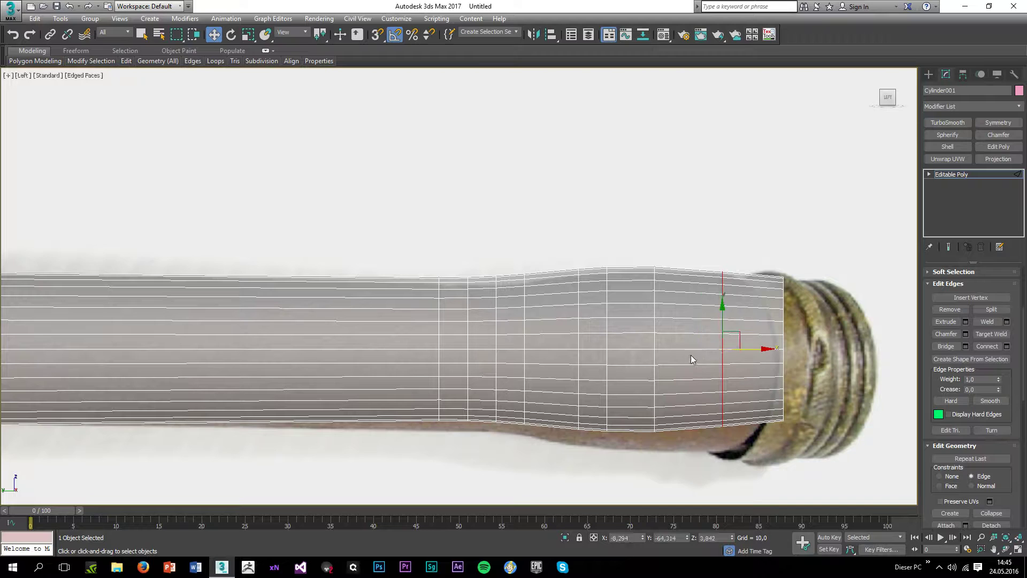
Step: Slide the two edge loops in the middle of the end bulge toward the threaded cap and deselect the edges
click(650, 348)
drag(688, 354, 663, 349)
click(606, 341)
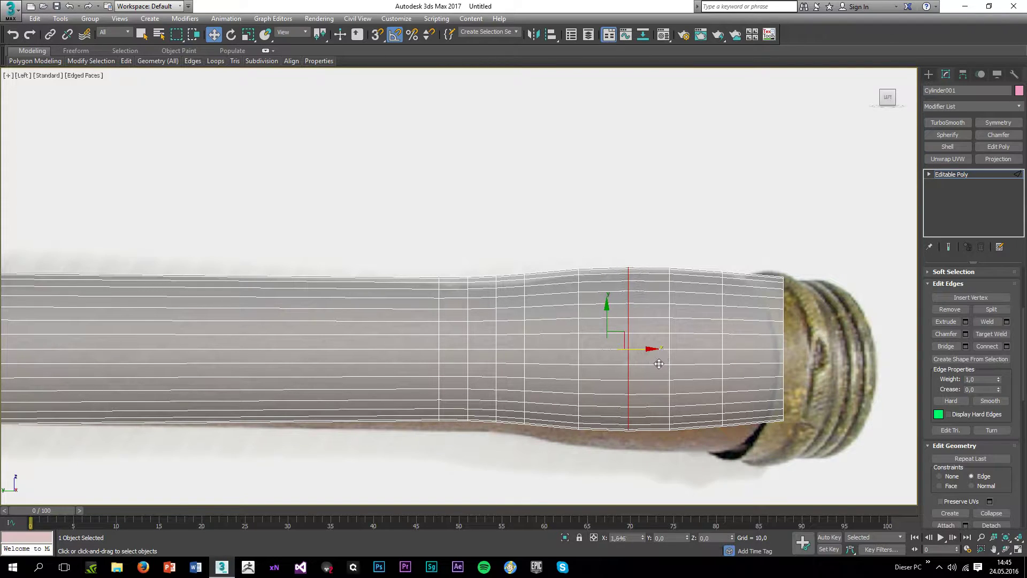
click(588, 451)
Step: Slide the first two edge loops of the transition from shaft to end bulge away from the threaded cap
scroll(587, 451, down, 4)
middle_drag(575, 459, 629, 395)
scroll(611, 387, up, 3)
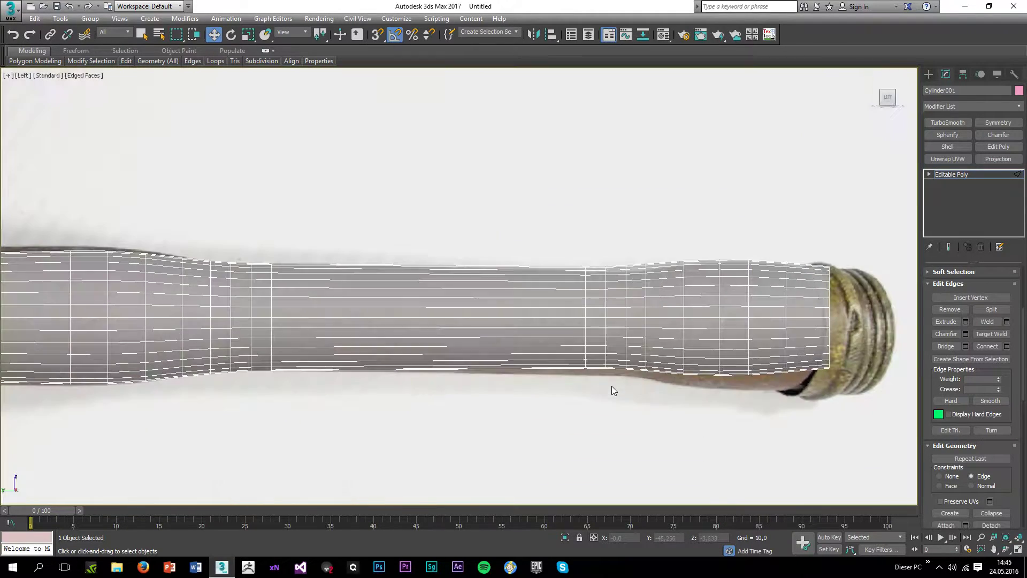
scroll(658, 338, up, 3)
double_click(513, 341)
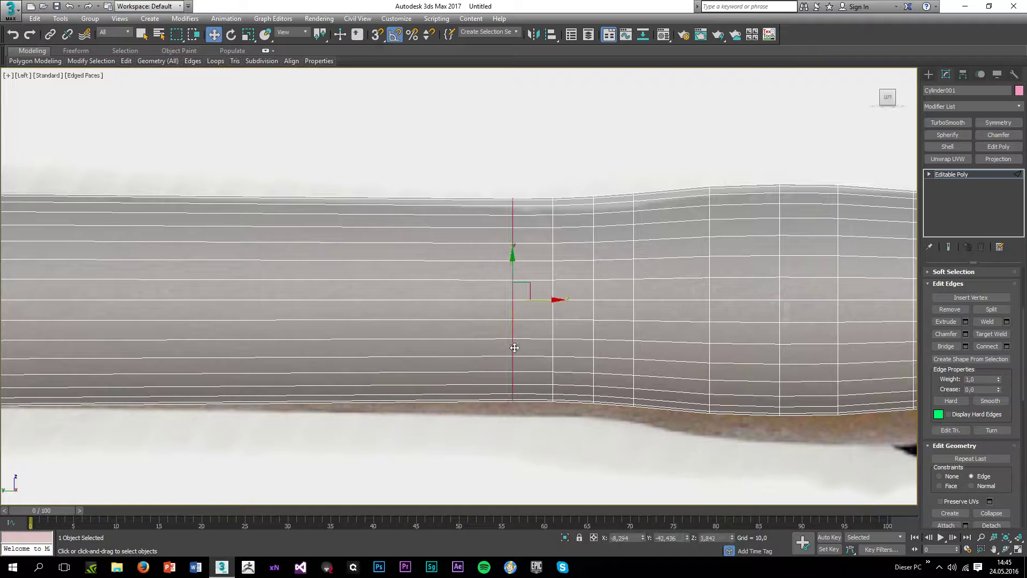
mouse_move(555, 300)
mouse_down()
mouse_move(533, 300)
mouse_move(572, 300)
mouse_up()
double_click(554, 292)
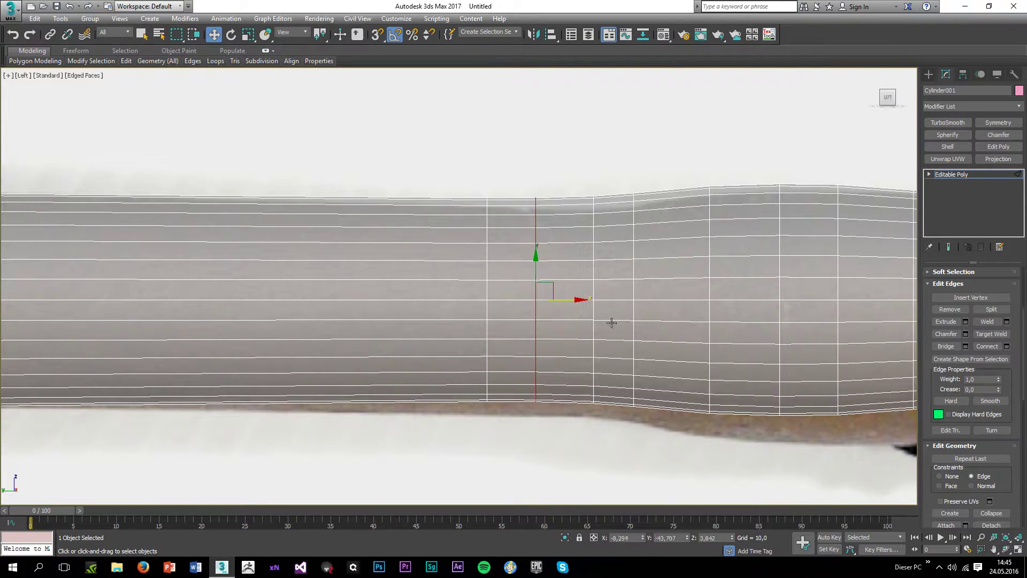
Step: Slide the transition's edge loop nearest the end bulge slightly toward the threaded cap
double_click(633, 347)
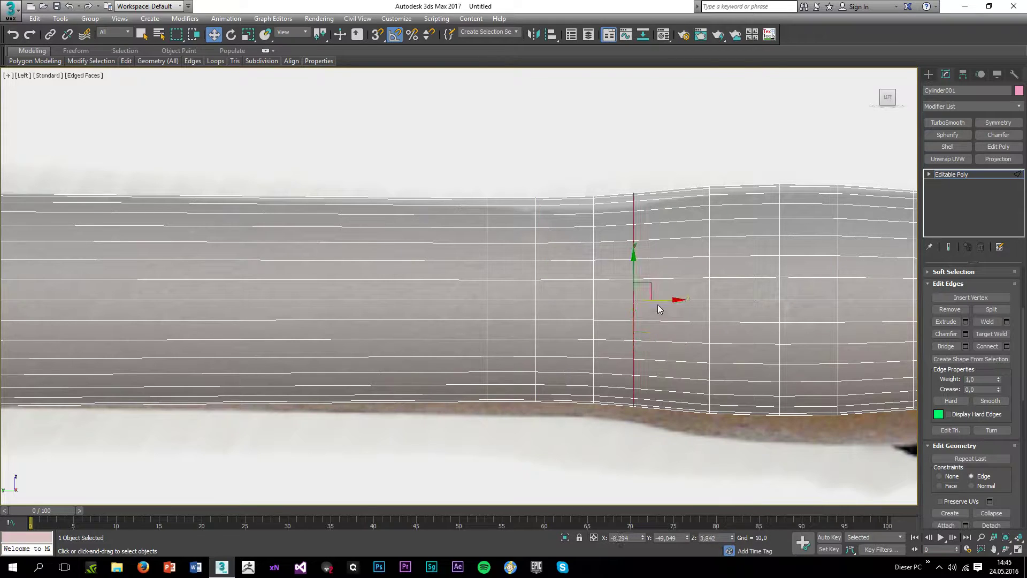
click(645, 305)
double_click(635, 307)
drag(672, 298, 689, 298)
Step: Deselect the edges and compare the whole handle's outline and loop spacing with the reference photo
scroll(1011, 367, up, 2)
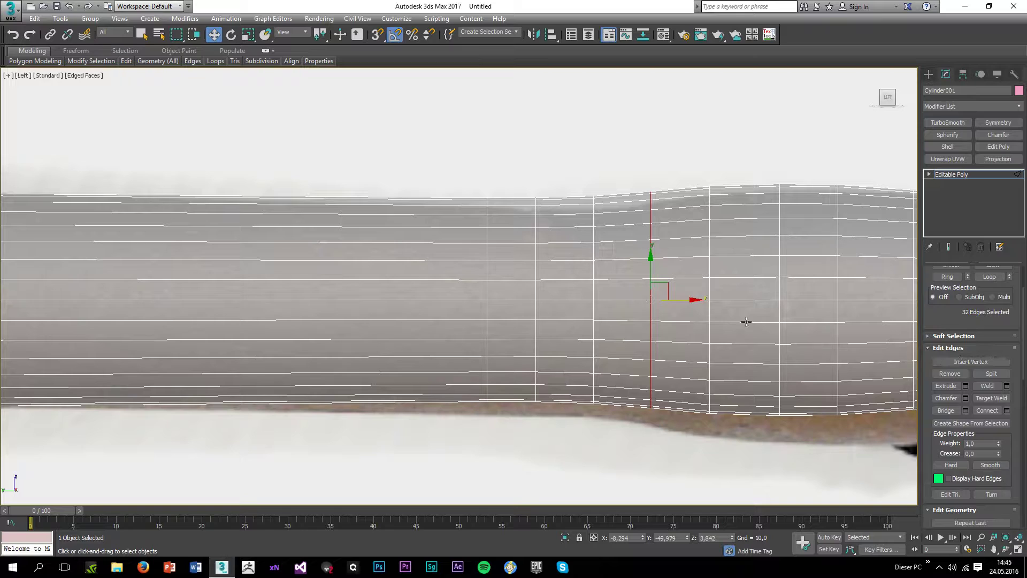
scroll(959, 330, up, 2)
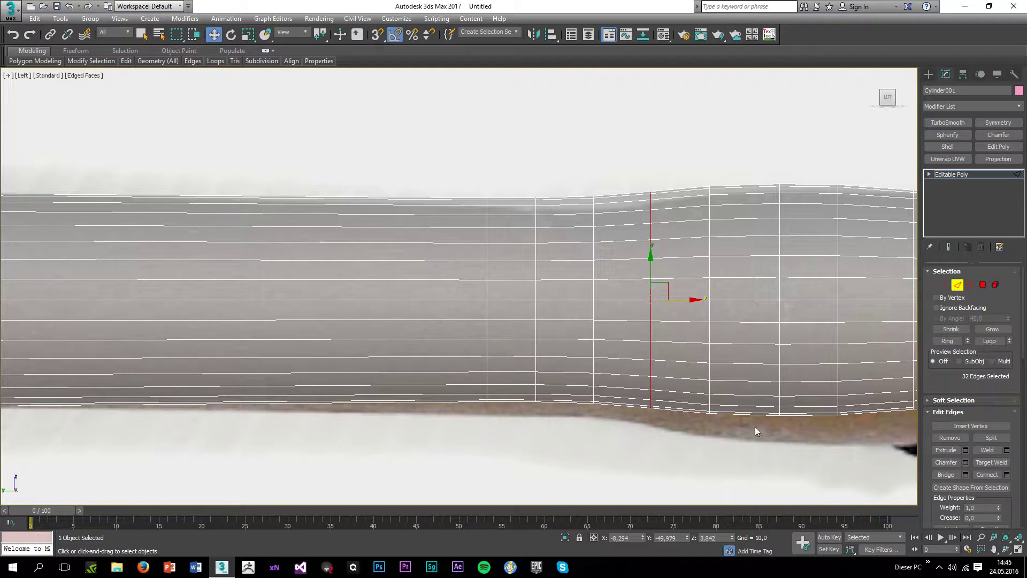
click(677, 432)
double_click(649, 331)
click(626, 428)
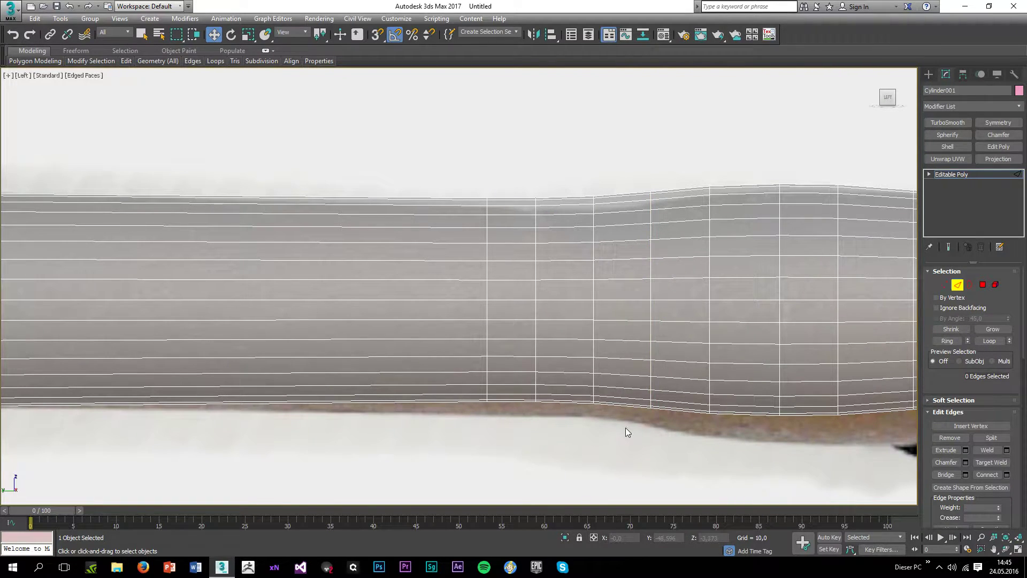
scroll(571, 454, down, 2)
scroll(551, 356, down, 2)
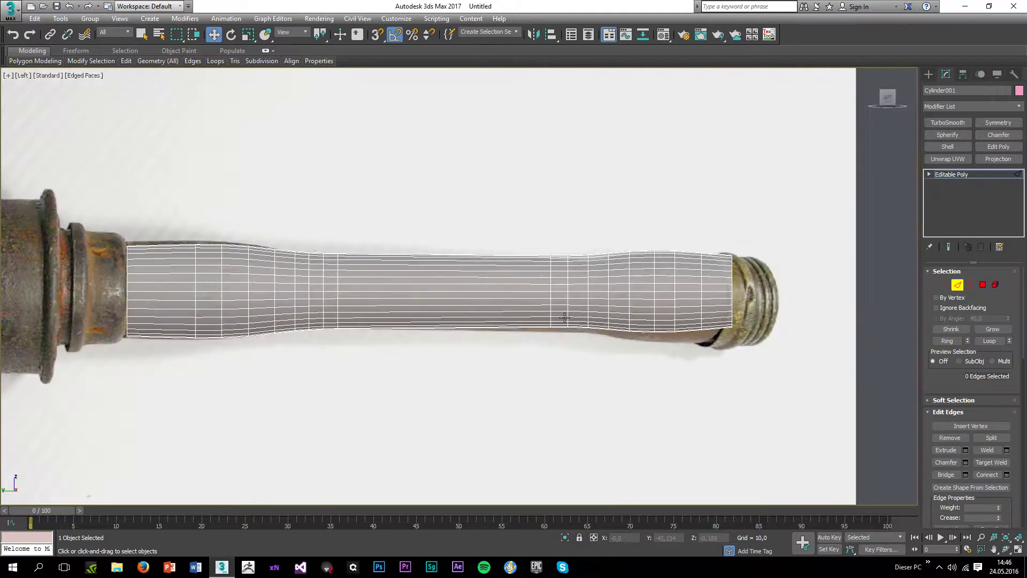
middle_drag(493, 348, 517, 341)
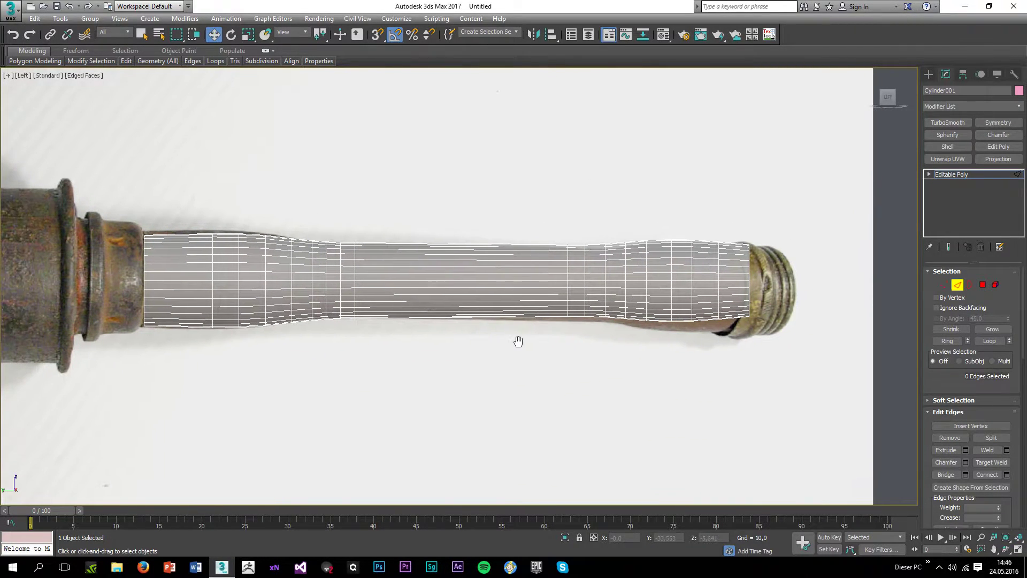
Step: Select the open border at the threaded cap and move it back from the cap by about 0.67 units
click(971, 285)
scroll(747, 286, up, 2)
click(751, 282)
drag(780, 280, 771, 293)
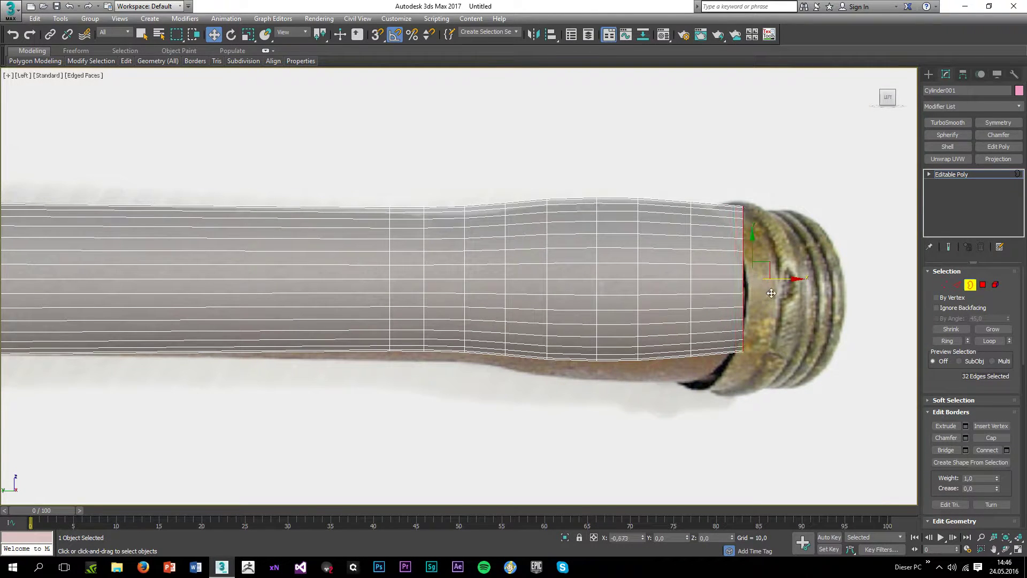
Step: Select the open border at the grenade head and set the editing constraint back to None
scroll(680, 320, down, 3)
middle_drag(324, 387, 599, 412)
middle_drag(355, 373, 530, 376)
scroll(560, 339, up, 4)
click(557, 335)
click(557, 336)
key(r)
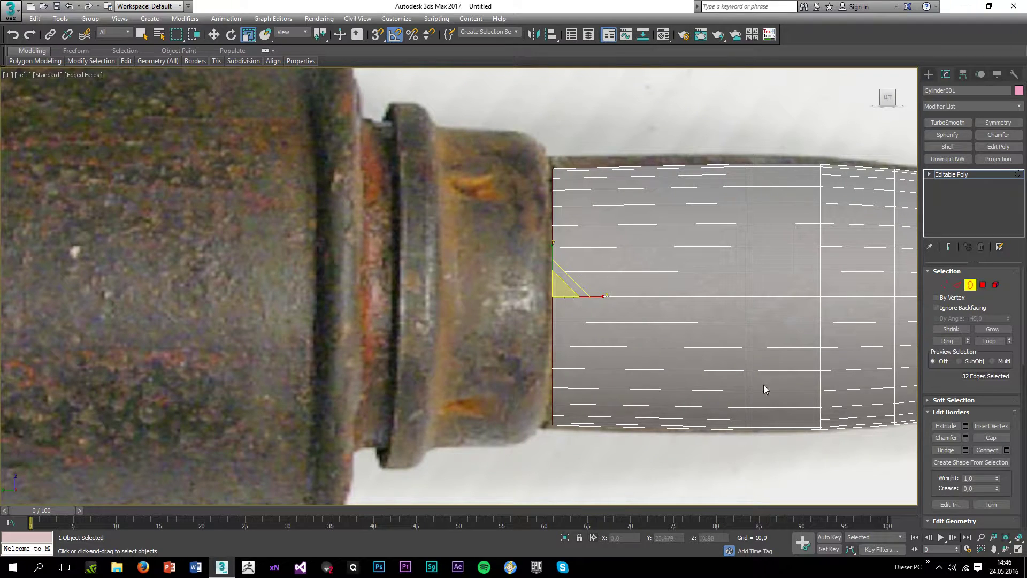
scroll(942, 461, down, 3)
click(941, 456)
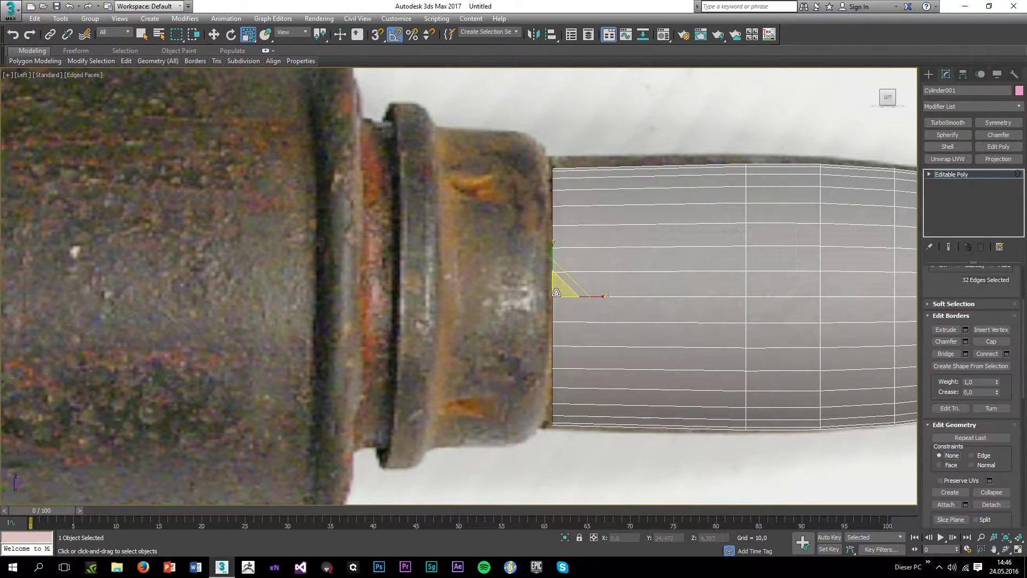
Step: Extrude the head-side border outward to the metal collar's width and extend it along the collar up to its rim
mouse_move(556, 293)
mouse_down()
mouse_move(538, 275)
mouse_move(572, 298)
mouse_move(473, 312)
mouse_up()
key(w)
key(r)
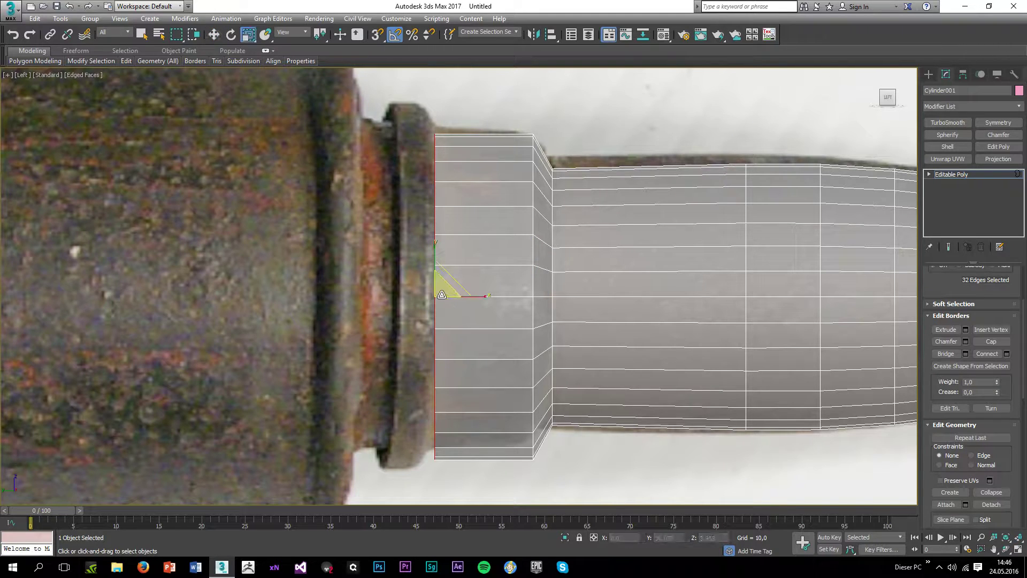
Step: Extrude the head-side border outward and along the collar's raised rim, then inward to the narrower neck beside the grenade head
mouse_move(425, 287)
shift+mouse_down()
mouse_move(462, 301)
mouse_move(434, 303)
shift+mouse_up()
key(w)
key(e)
key(r)
shift+drag(396, 299, 412, 300)
key(w)
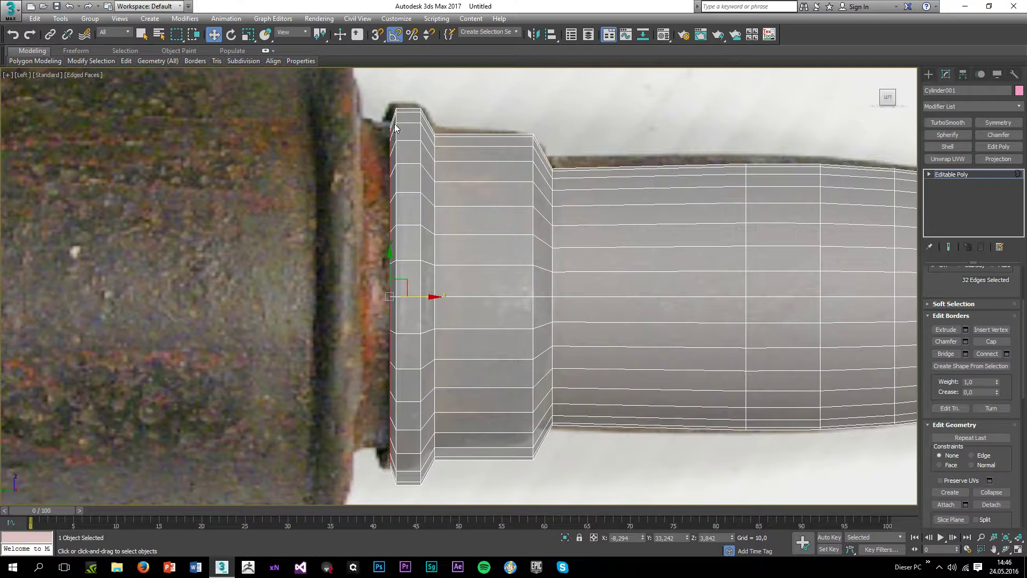
Step: Shift the open border back to square off the rim's head-side face and extrude it along the neck up to the head's flange
scroll(428, 288, down, 2)
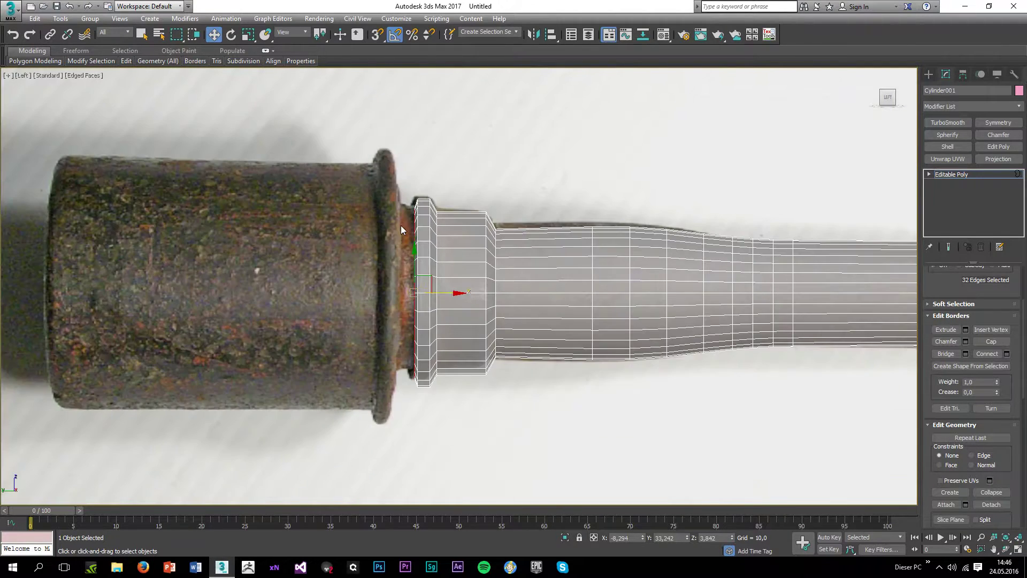
scroll(401, 278, up, 3)
scroll(434, 201, down, 1)
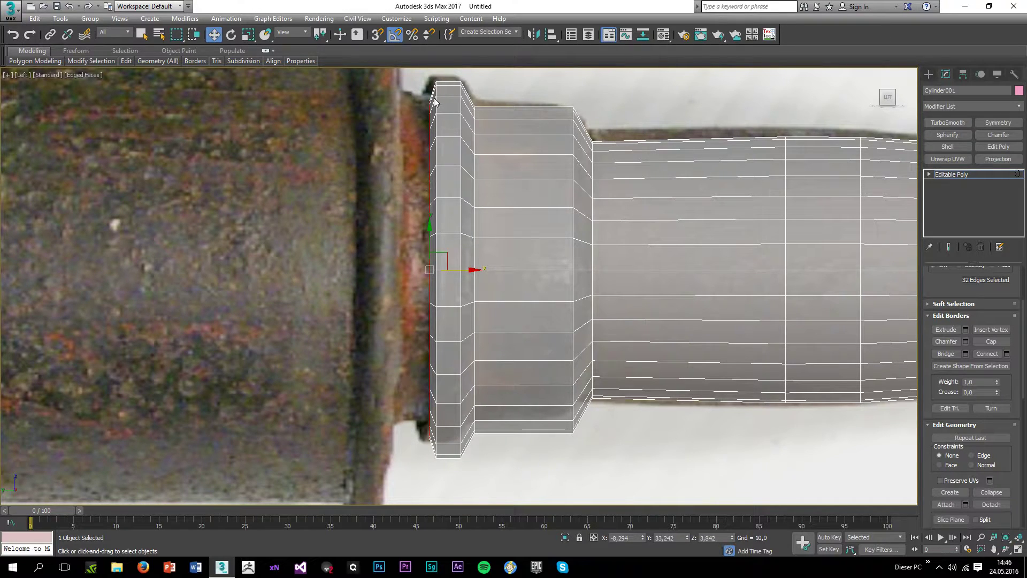
scroll(457, 265, up, 3)
drag(433, 278, 444, 288)
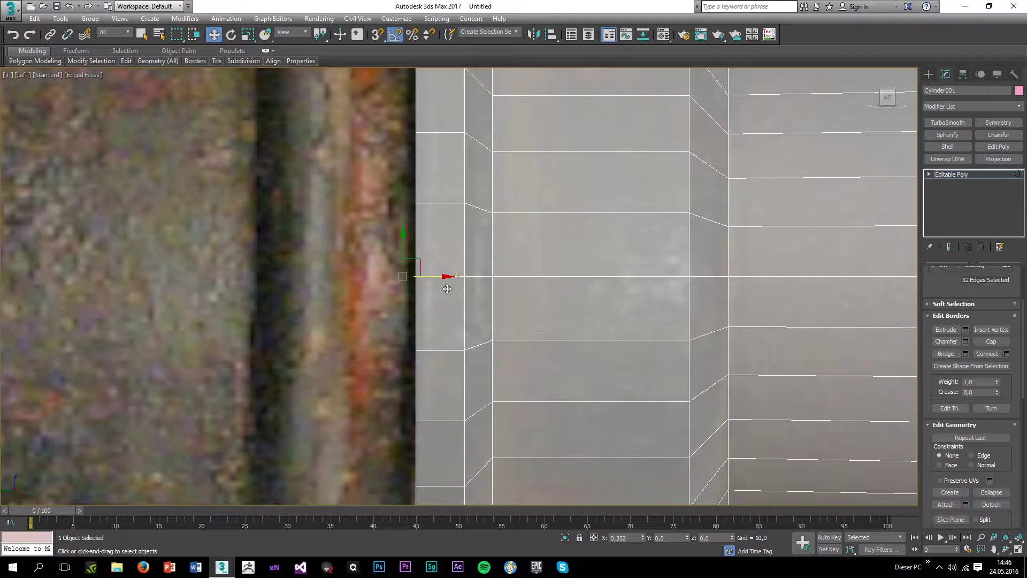
shift+drag(454, 276, 386, 278)
scroll(398, 276, down, 6)
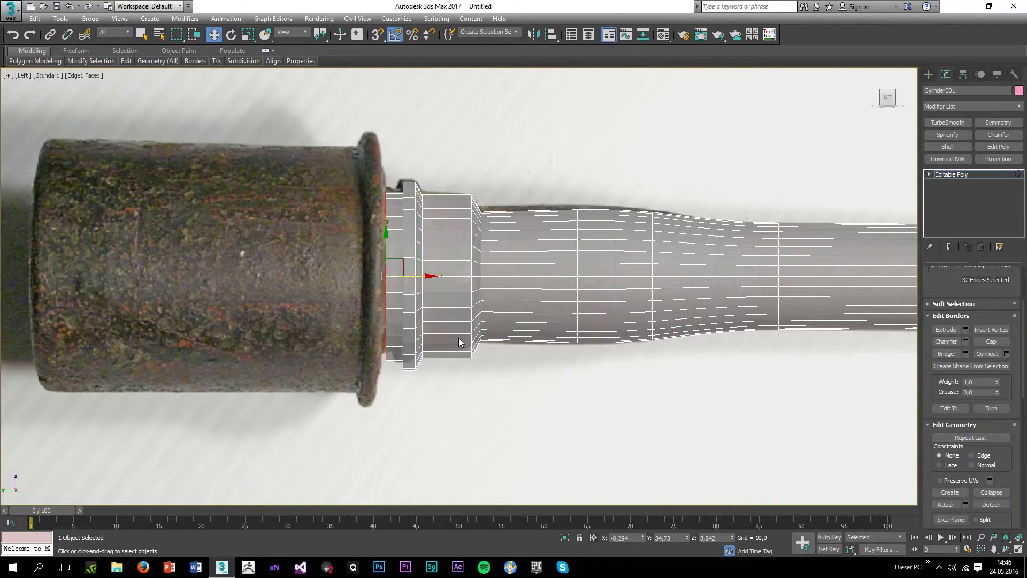
Step: Turn off the model's edge lines and see-through display, check the collar's shape against the photo, and clear the border selection
scroll(398, 291, up, 5)
key(F4)
key(F4)
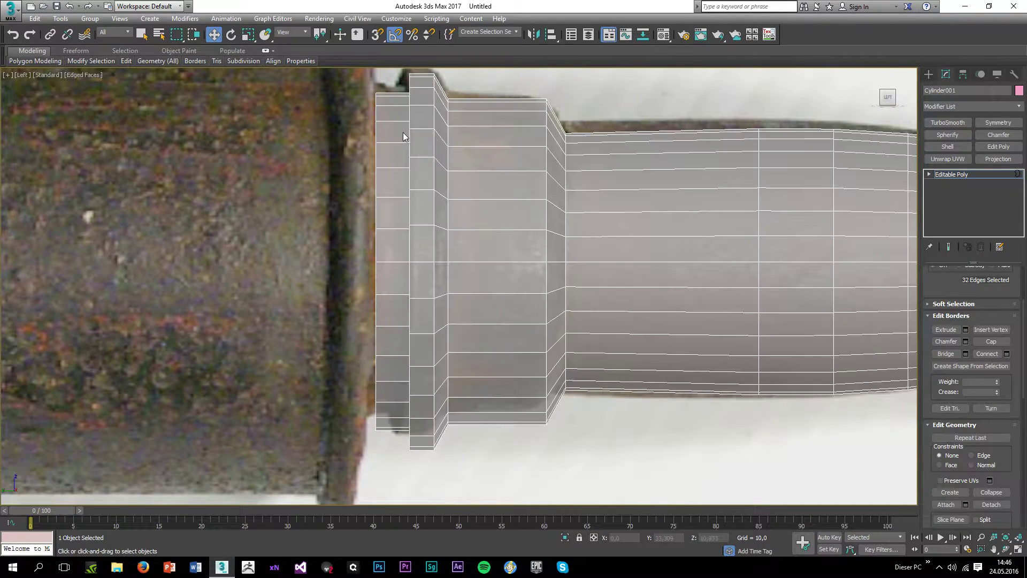
key(F4)
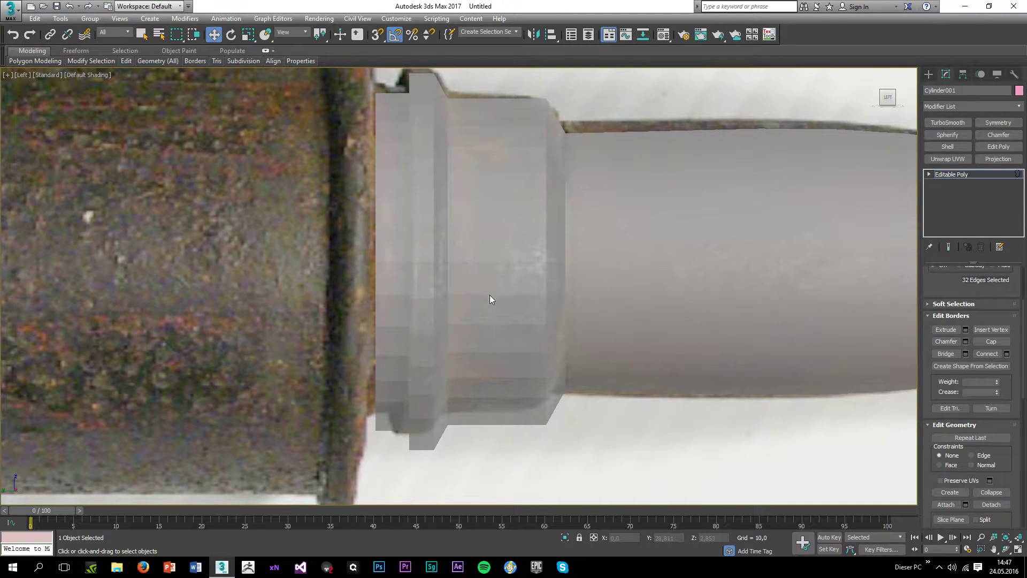
key(alt+x)
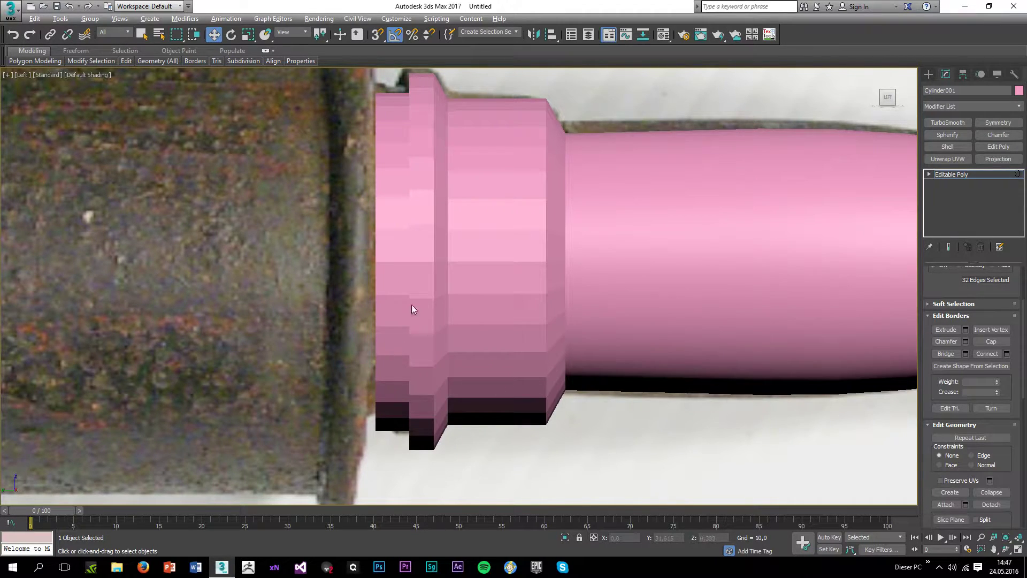
scroll(408, 157, down, 3)
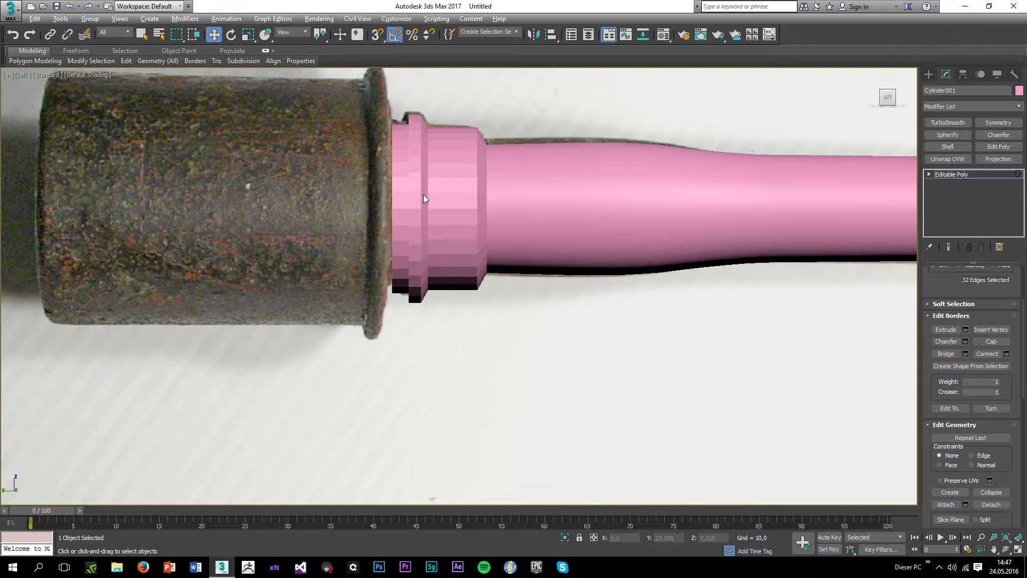
scroll(384, 200, up, 4)
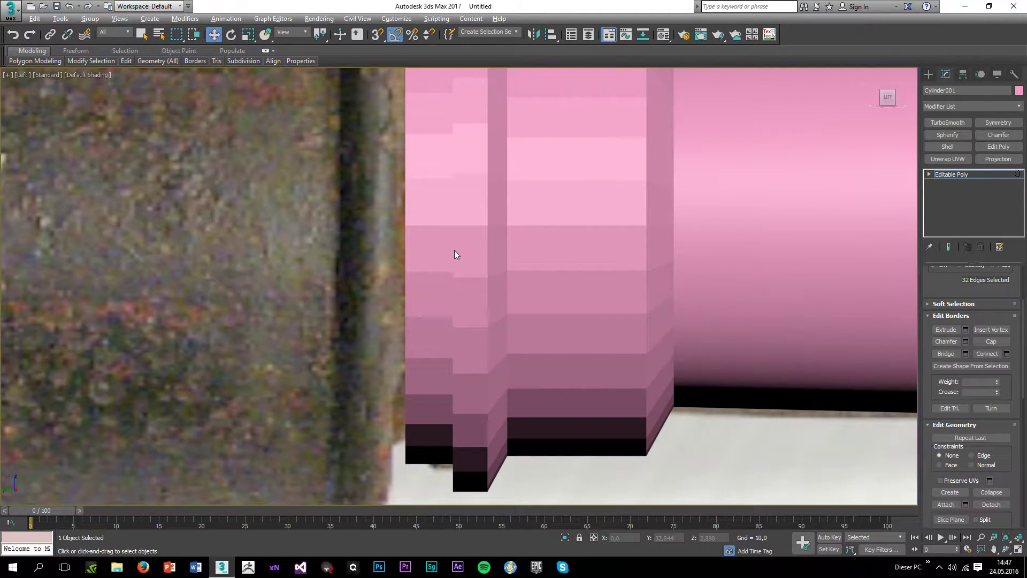
scroll(480, 287, down, 1)
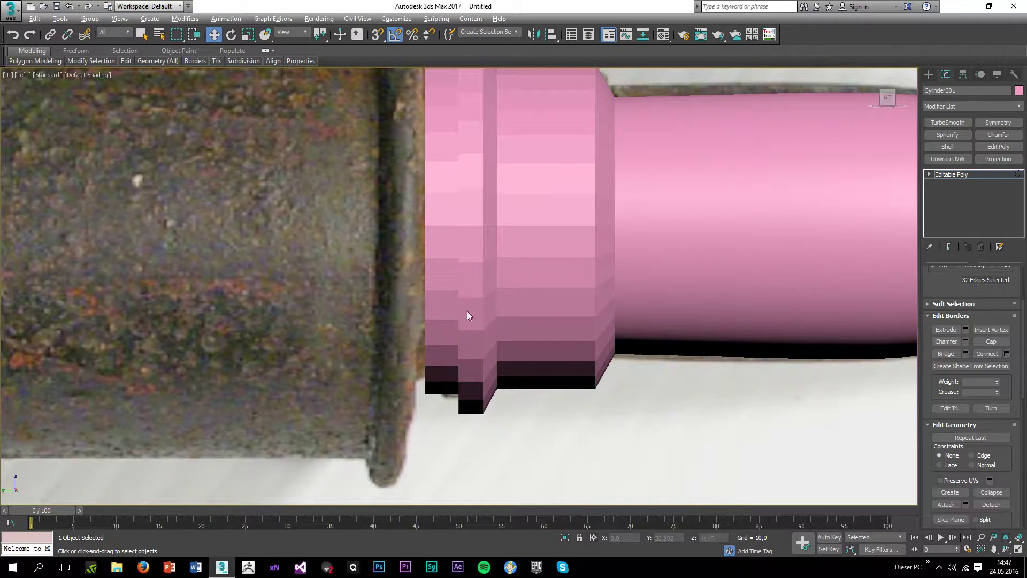
middle_drag(541, 371, 542, 371)
key(alt)
click(528, 343)
scroll(942, 320, up, 3)
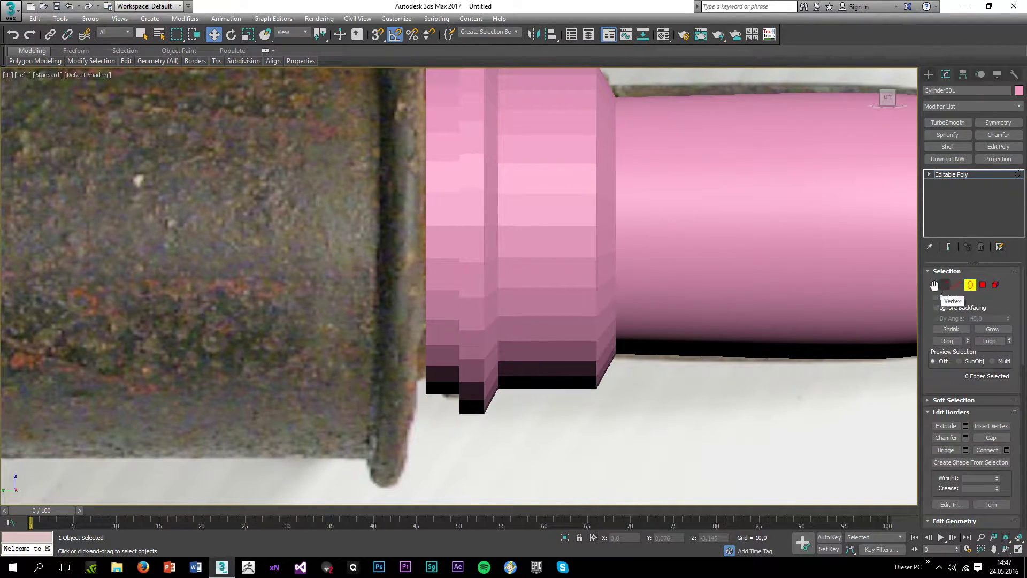
Step: Select the edge loop where the neck meets the collar's rim and move it about 0.52 units toward the head
key(2)
key(alt+w)
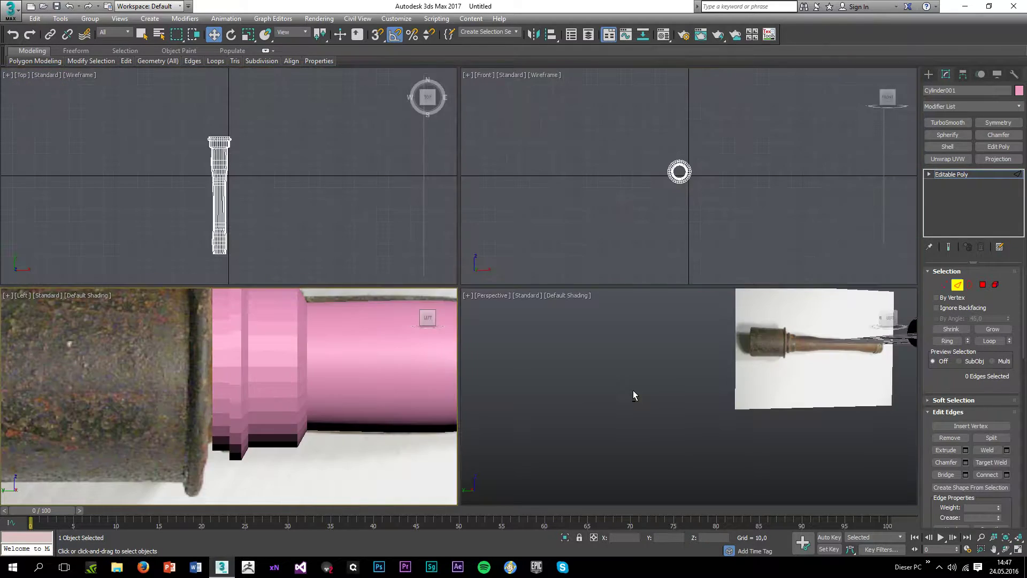
click(634, 390)
key(alt+w)
middle_drag(665, 353, 390, 393)
scroll(500, 291, up, 4)
double_click(546, 277)
double_click(543, 283)
key(alt+w)
right_click(266, 388)
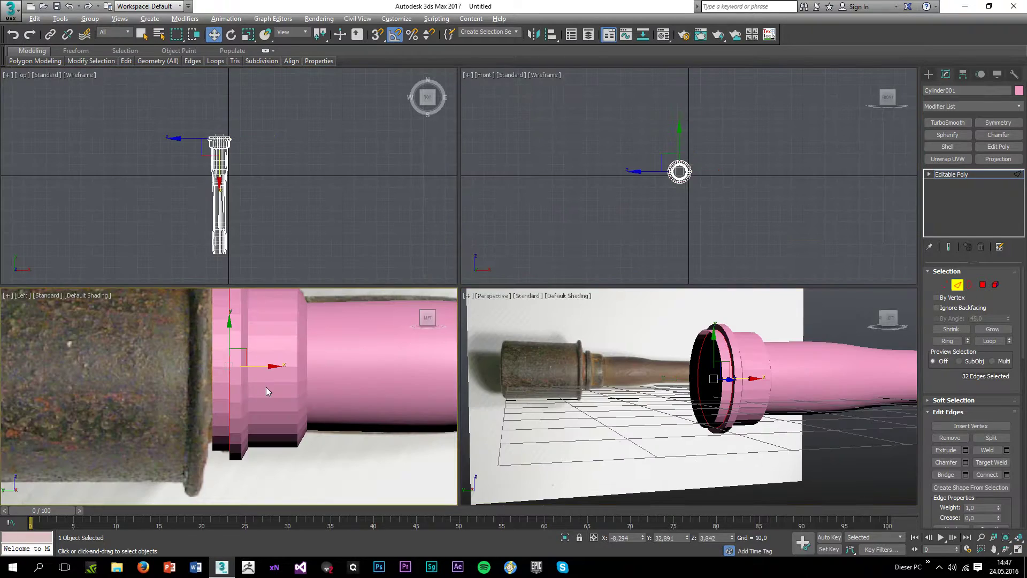
key(alt+w)
drag(465, 245, 463, 249)
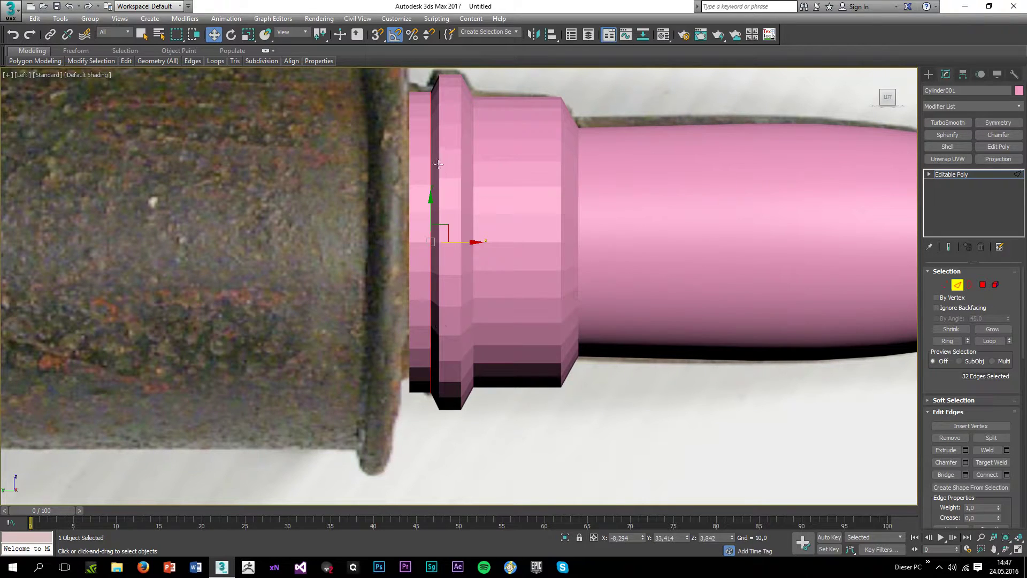
Step: Select the open edge loop at the neck's head end and scale it outward to the width of the head's flange
middle_drag(379, 177, 400, 239)
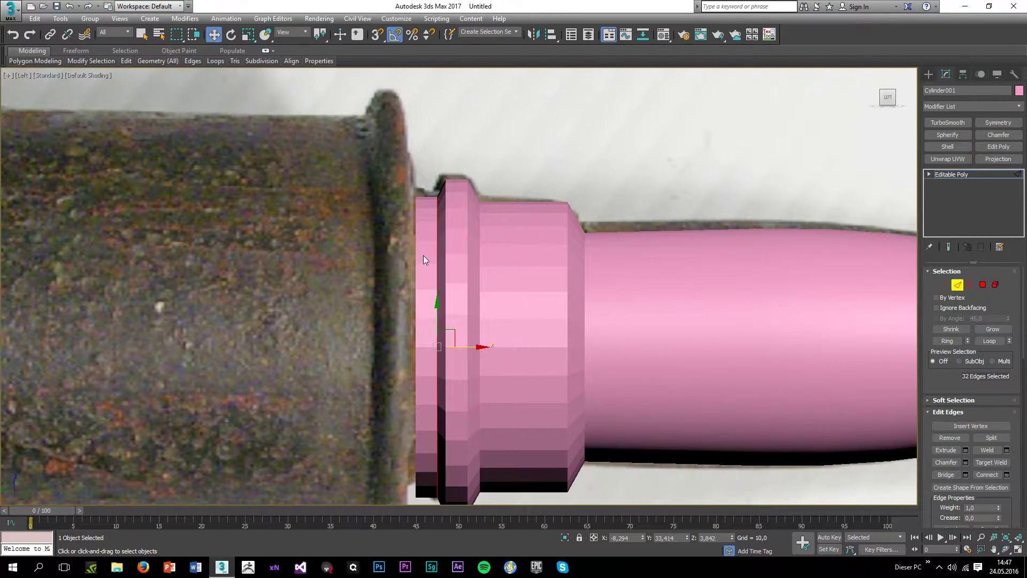
double_click(416, 255)
key(r)
drag(416, 338, 399, 302)
key(w)
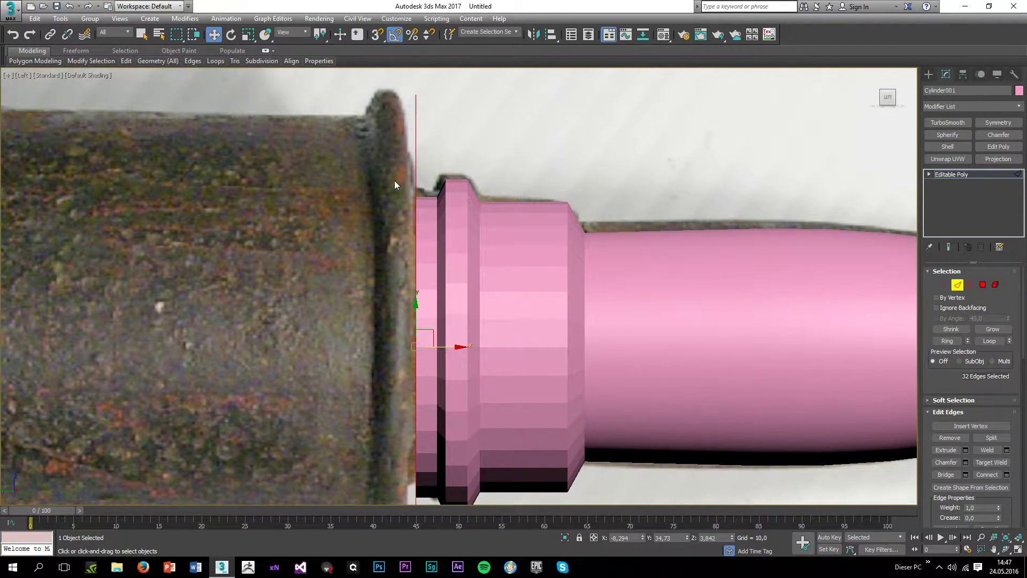
Step: Extend the flange along its thickness in the photo and taper its open edge loop in toward the head's body
scroll(438, 405, down, 5)
scroll(423, 335, up, 4)
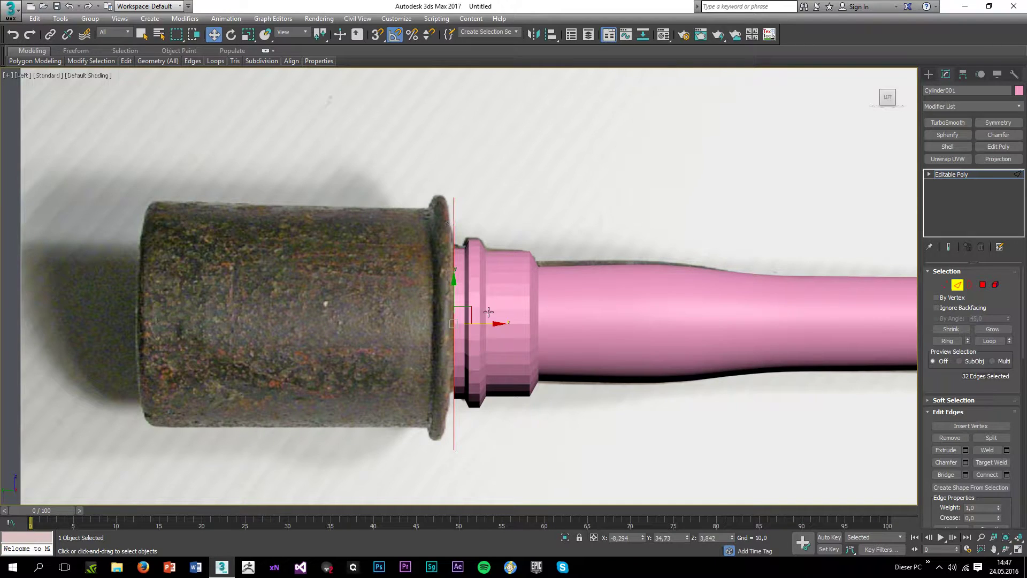
scroll(456, 336, up, 3)
drag(498, 316, 411, 322)
key(e)
key(r)
scroll(501, 327, down, 3)
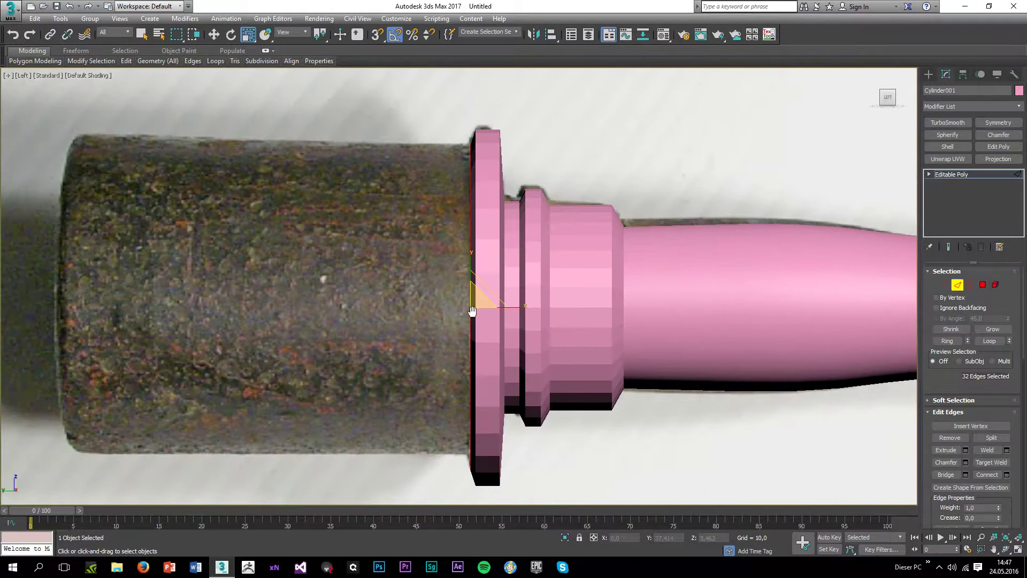
key(w)
shift+drag(500, 309, 304, 316)
key(ctrl+z)
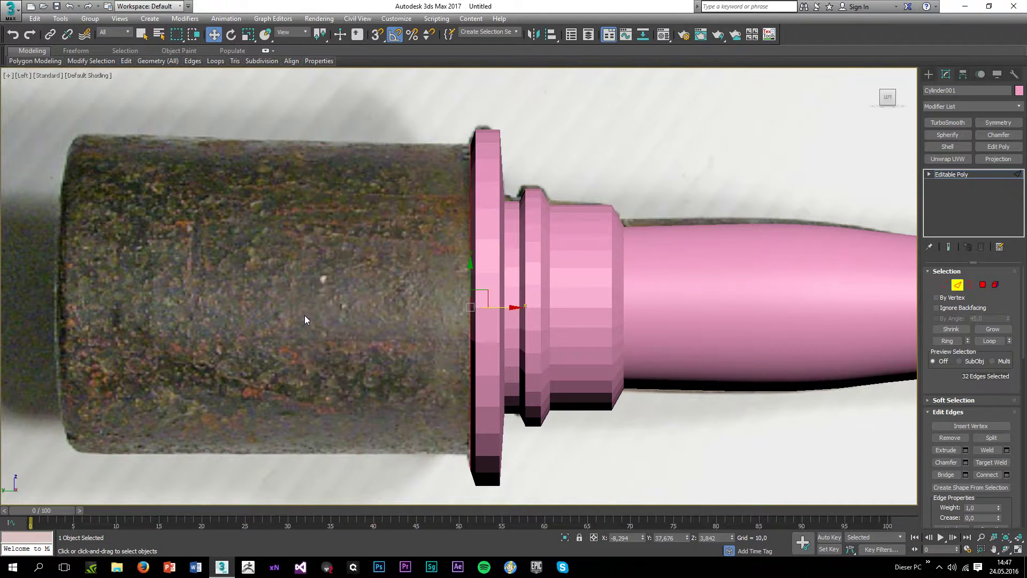
key(r)
key(w)
shift+drag(476, 306, 127, 362)
key(ctrl+z)
Step: Extrude the flange's open edge loop along the head's full length to its far end in the photo
key(r)
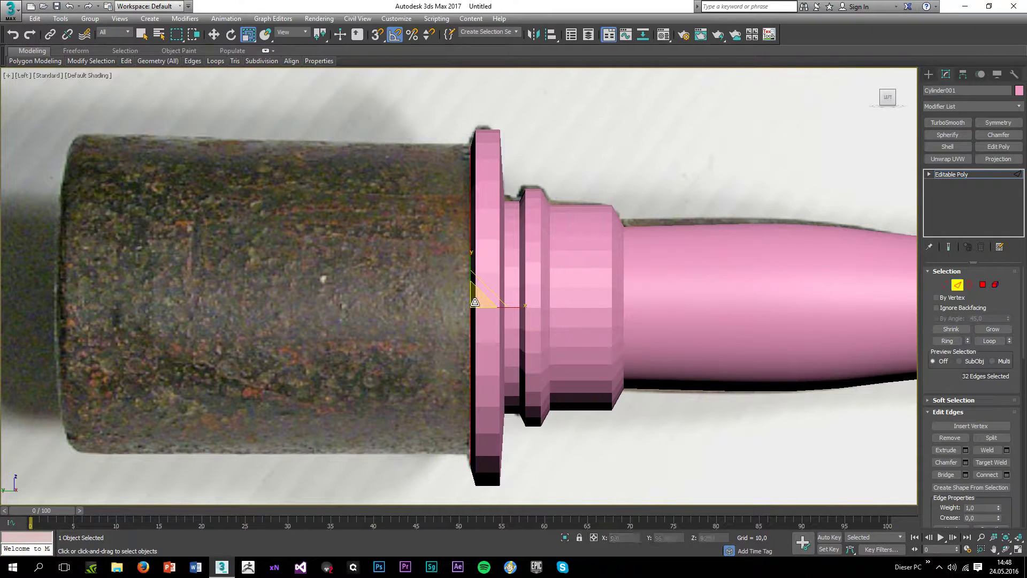
key(w)
shift+drag(506, 306, 96, 356)
scroll(577, 404, down, 10)
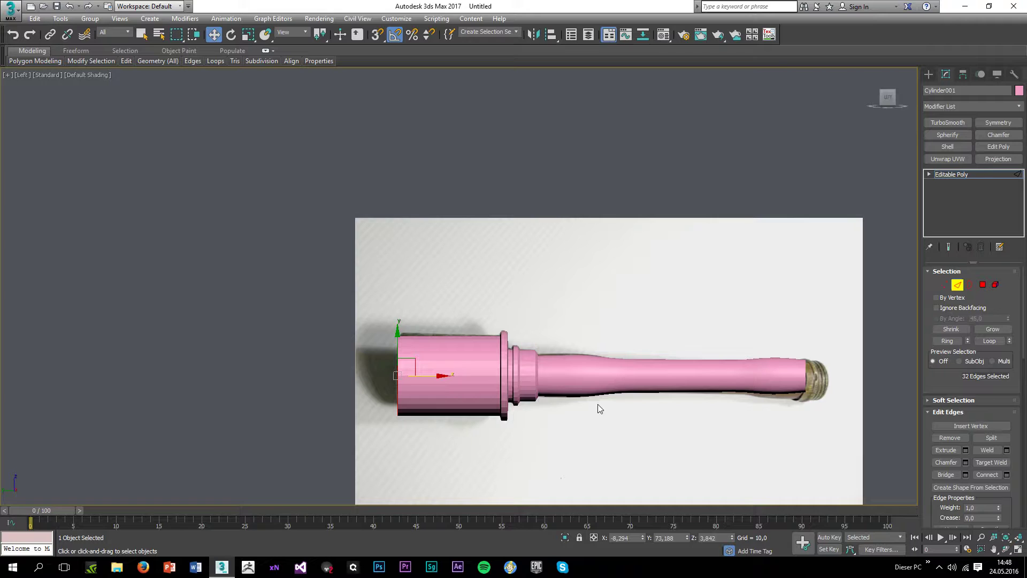
Step: Extrude the open loop at the head's far end inward across the end face, leaving a small round central hole
key(alt+w)
middle_click(598, 403)
key(alt+w)
scroll(598, 404, down, 3)
alt+middle_drag(598, 404, 319, 335)
key(F3)
key(F3)
middle_drag(331, 234, 642, 274)
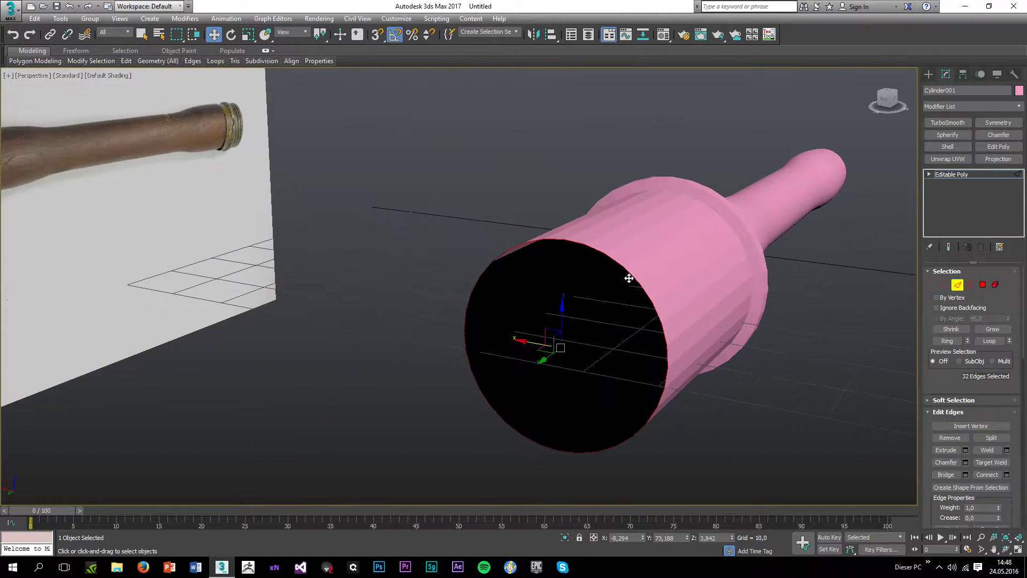
scroll(615, 243, up, 3)
key(r)
drag(535, 389, 523, 537)
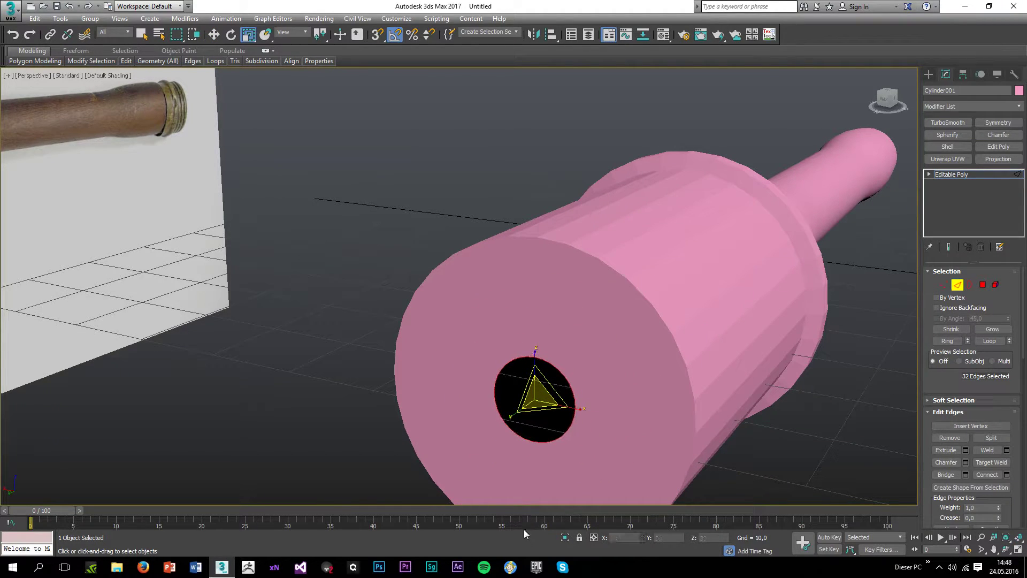
Step: Extrude the central hole's edge loop a short distance into the head to form the wall of a recess
middle_drag(537, 441, 653, 309)
key(w)
scroll(538, 290, down, 3)
scroll(527, 287, up, 5)
scroll(604, 284, down, 2)
key(r)
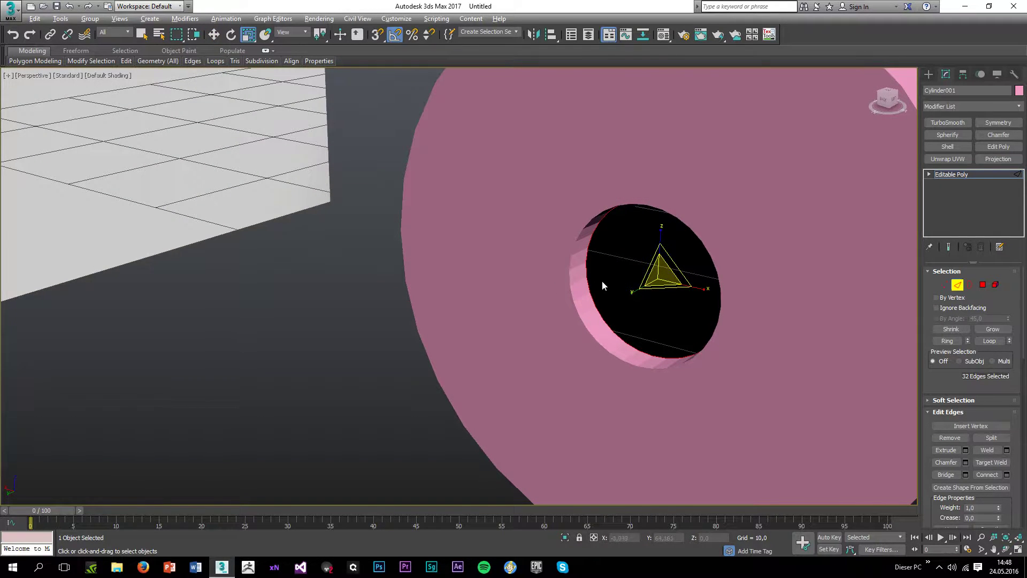
Step: Scale the recess's inner edge loop to 80% to taper its wall, and move it slightly deeper into the head
alt+middle_drag(602, 280, 642, 284)
drag(654, 279, 652, 290)
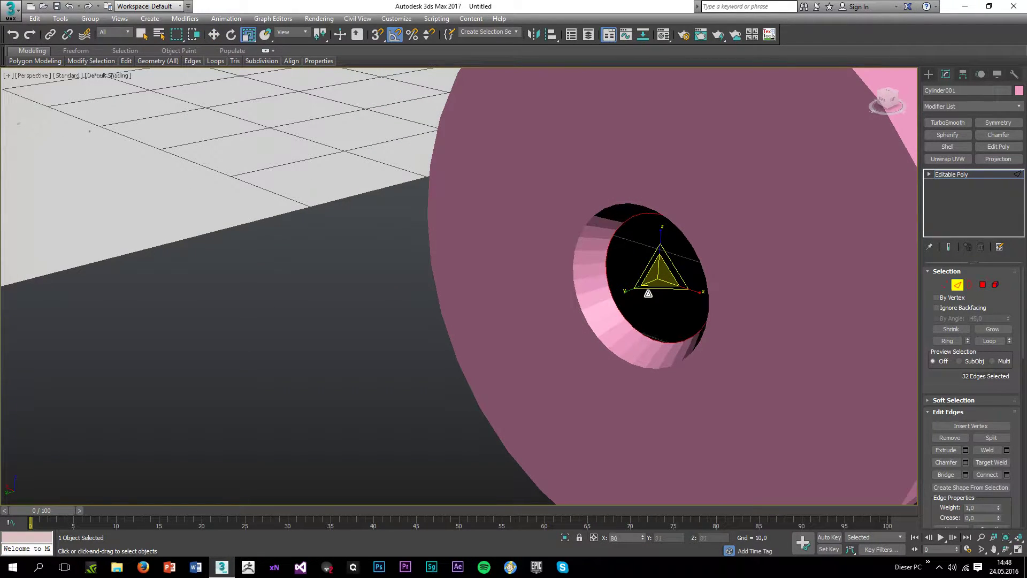
key(w)
alt+middle_drag(648, 289, 576, 310)
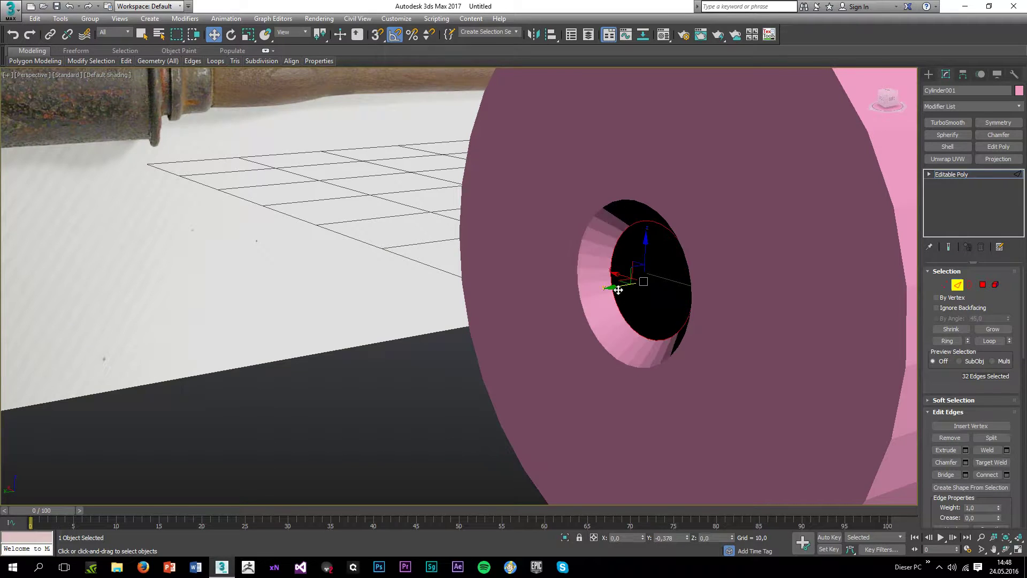
scroll(614, 291, down, 5)
scroll(612, 324, down, 2)
Step: Extrude the recess's inner edge loop inward to form a flat ring on its floor, leaving a smaller central opening
mouse_move(612, 324)
alt+middle_down()
mouse_move(693, 333)
mouse_move(616, 312)
alt+middle_up()
scroll(617, 312, up, 7)
key(r)
drag(630, 265, 624, 279)
key(F3)
key(F3)
key(F4)
key(F4)
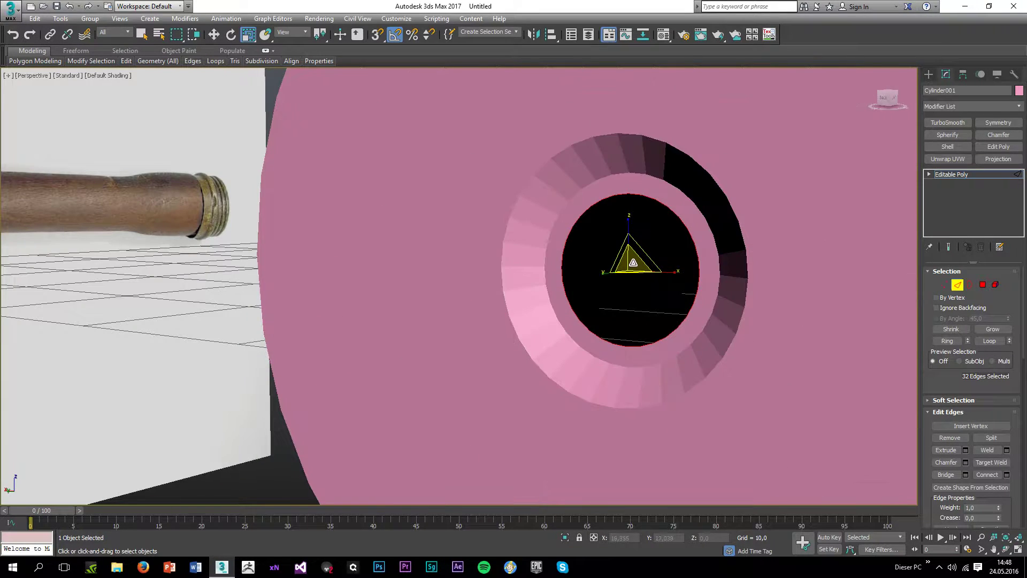
drag(629, 264, 624, 277)
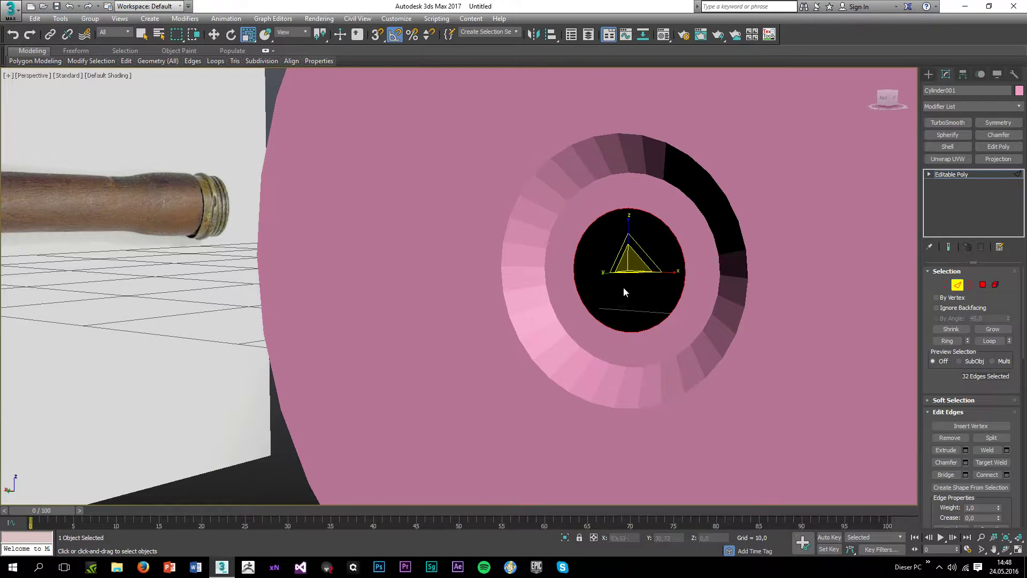
Step: Cap the border of the opening at the recess's centre, display the model's edge lines and clear the selection
click(970, 285)
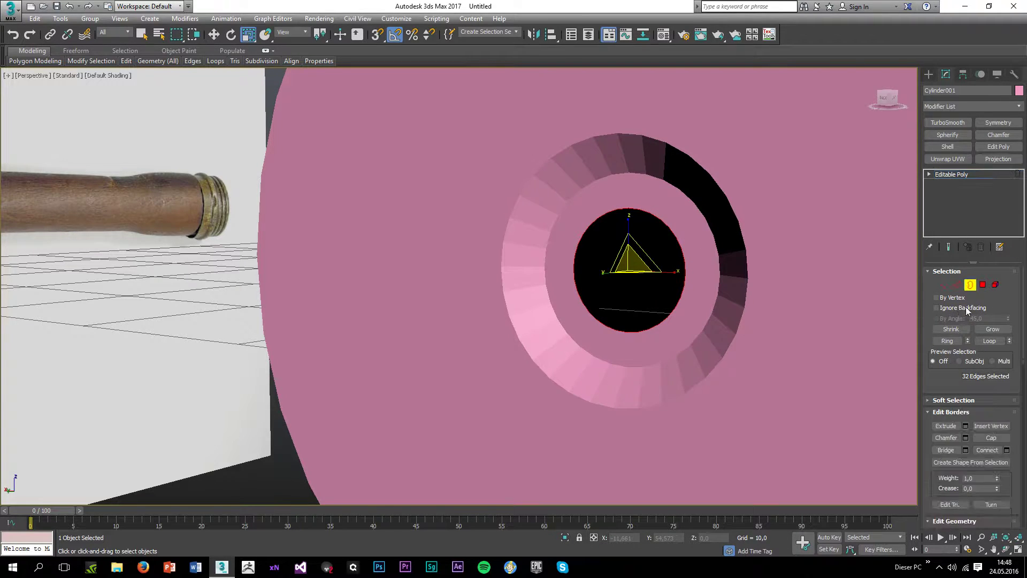
click(984, 439)
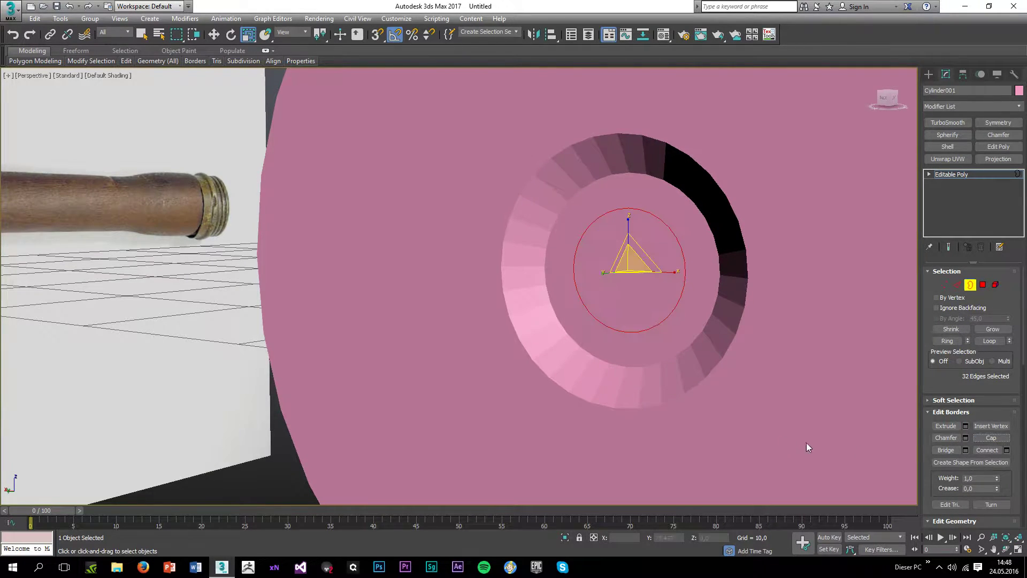
key(F4)
scroll(670, 352, down, 5)
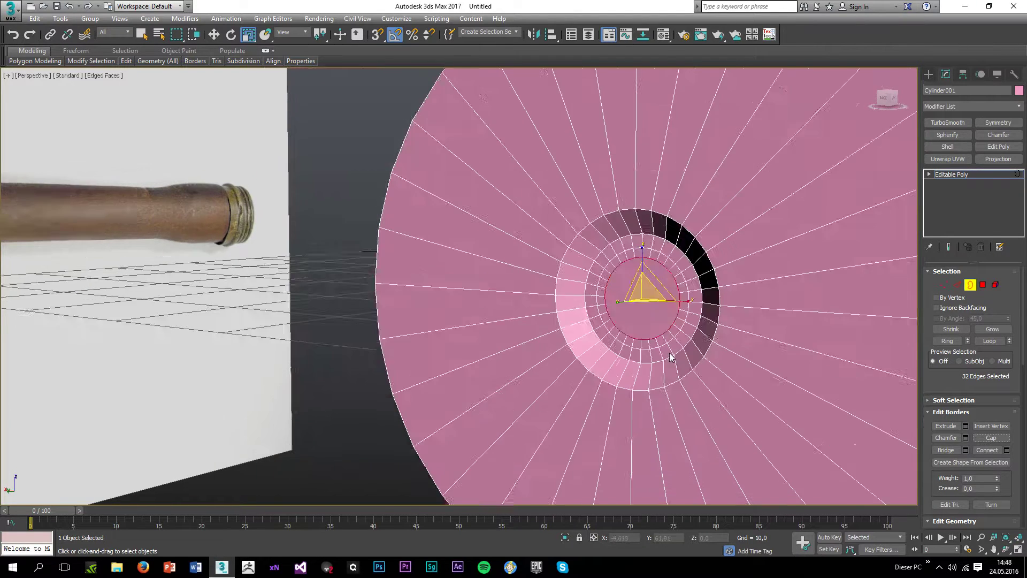
click(400, 397)
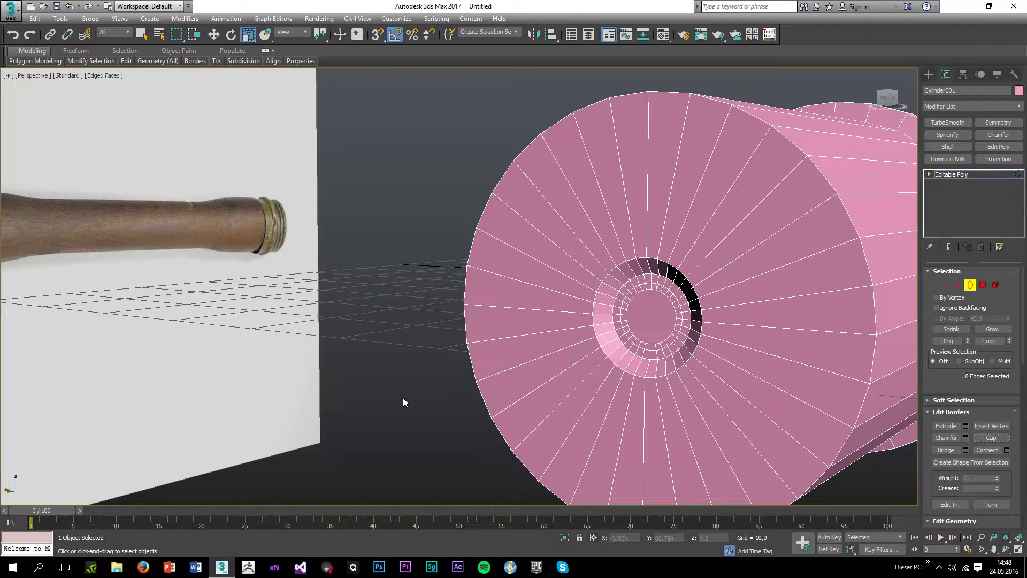
Step: Hide the model's edge lines to show it with plain shading
middle_drag(556, 362, 505, 344)
scroll(505, 345, down, 3)
middle_drag(612, 355, 541, 342)
key(F4)
scroll(625, 357, down, 5)
mouse_move(625, 358)
alt+middle_down()
mouse_move(553, 380)
mouse_move(624, 353)
alt+middle_up()
scroll(623, 353, up, 4)
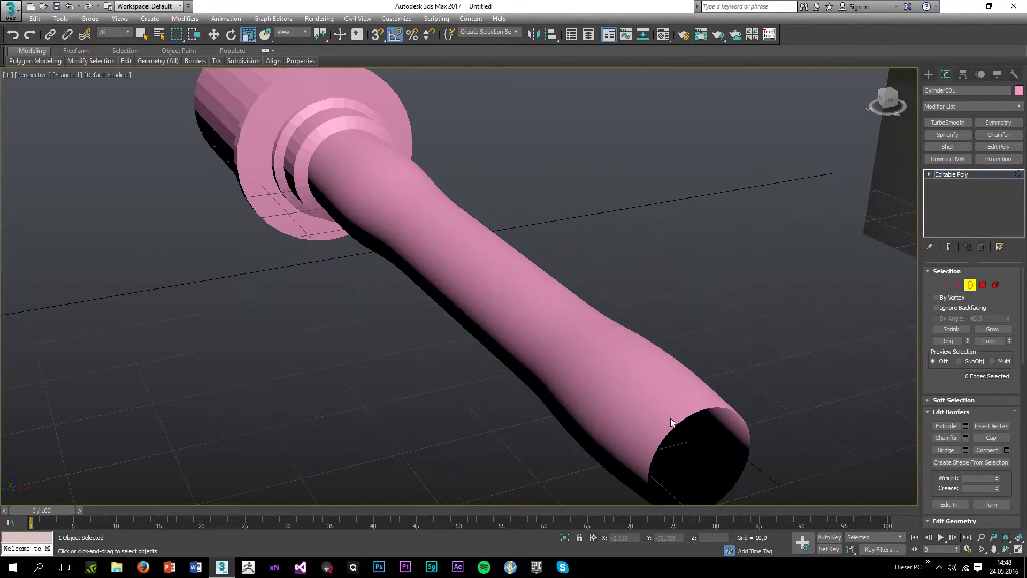
Step: Extrude the border at the handle's open end outward into a small step, and along the axis to form a wider cylindrical cap
click(677, 423)
key(alt+w)
middle_click(415, 465)
key(alt+w)
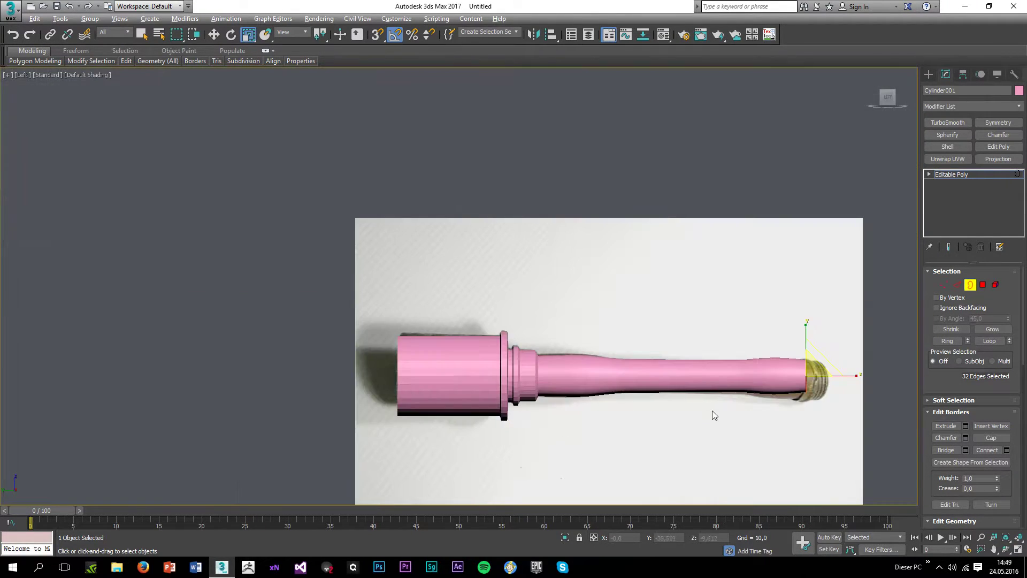
scroll(622, 386, up, 8)
scroll(557, 262, down, 2)
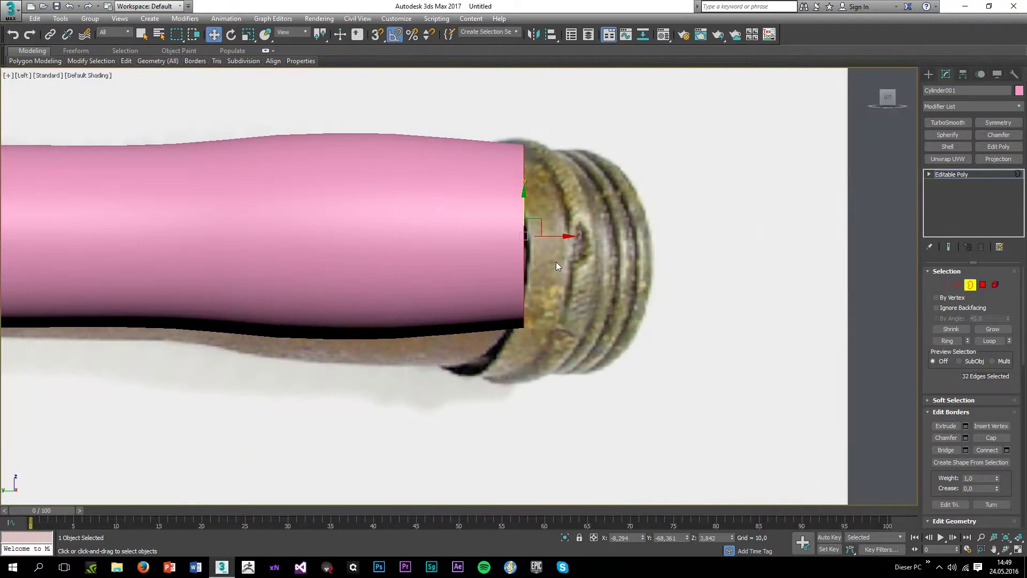
drag(530, 231, 527, 229)
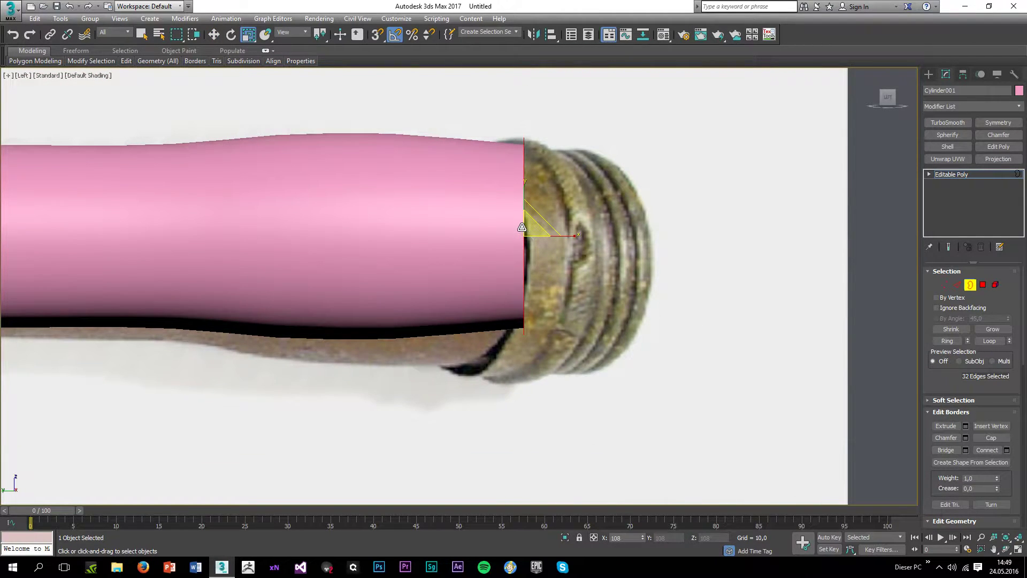
key(w)
drag(551, 239, 689, 273)
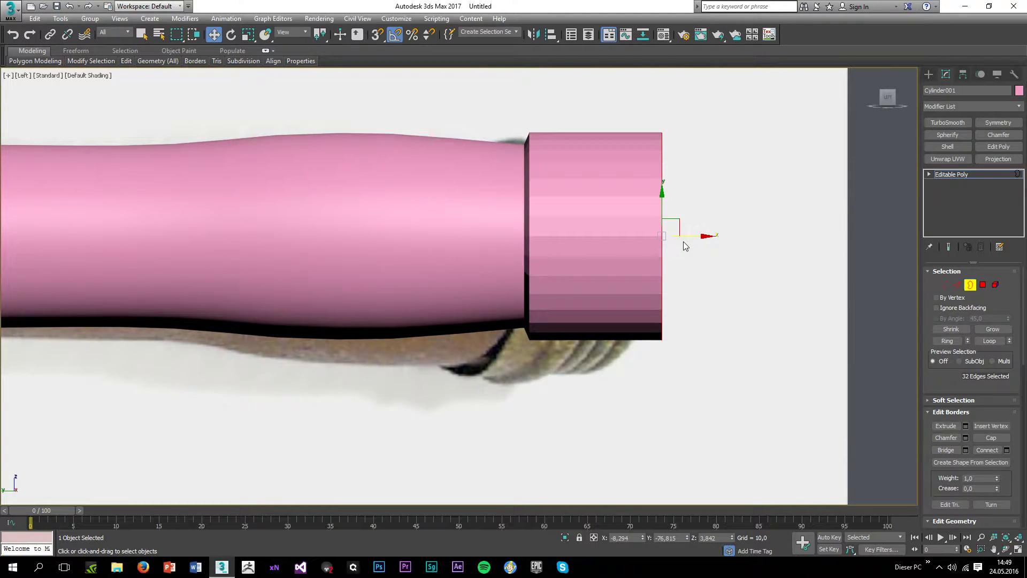
Step: Extrude the cap's end border inward, close the remaining opening with a polygon and display the model's edge lines
key(alt+w)
middle_click(720, 354)
key(alt+w)
alt+middle_drag(721, 397, 647, 236)
middle_drag(608, 160, 608, 202)
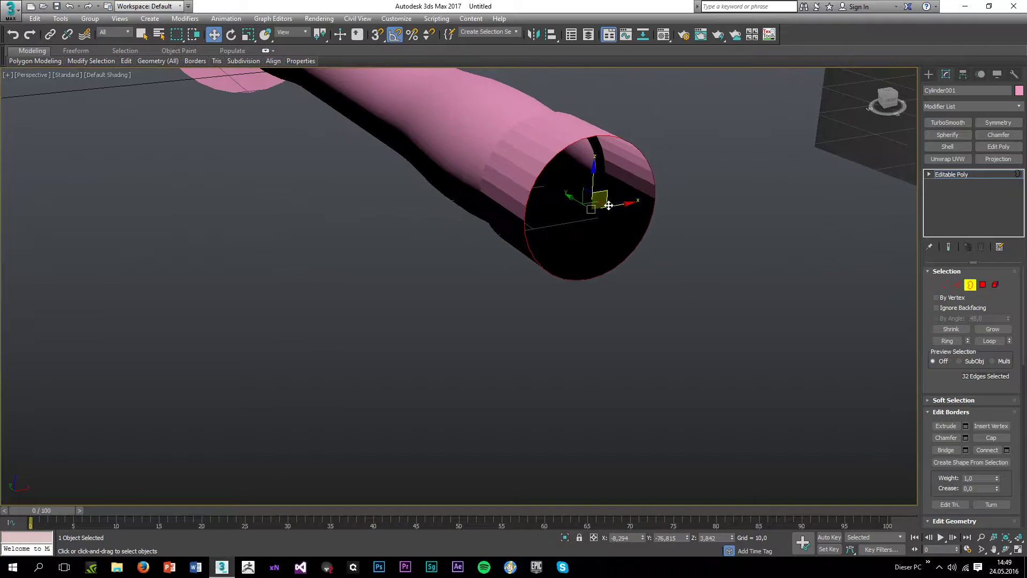
scroll(592, 202, up, 2)
key(r)
shift+drag(586, 210, 586, 235)
key(alt+p)
click(717, 349)
key(F4)
scroll(678, 290, down, 3)
alt+middle_drag(678, 290, 671, 226)
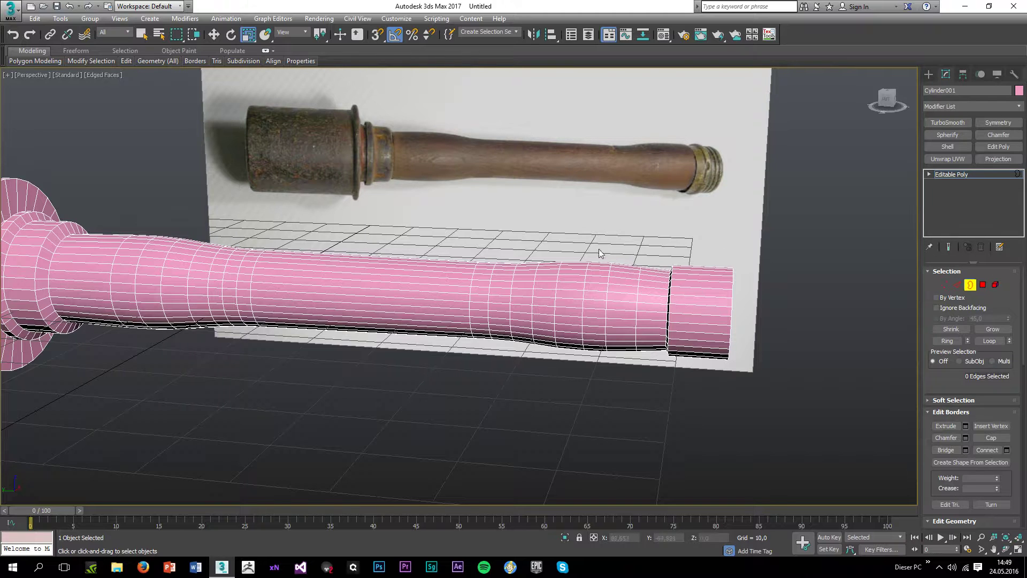
Step: Add two edge loops around the cap with Swift Loop, close together near its handle side
mouse_move(126, 61)
click(213, 87)
scroll(642, 279, up, 4)
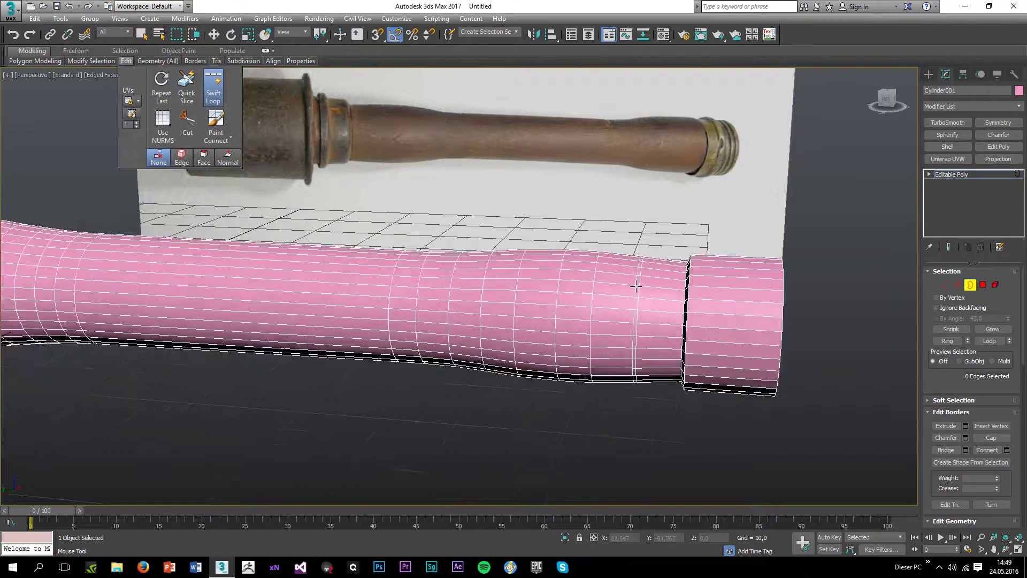
middle_drag(717, 265, 678, 257)
click(711, 265)
click(733, 270)
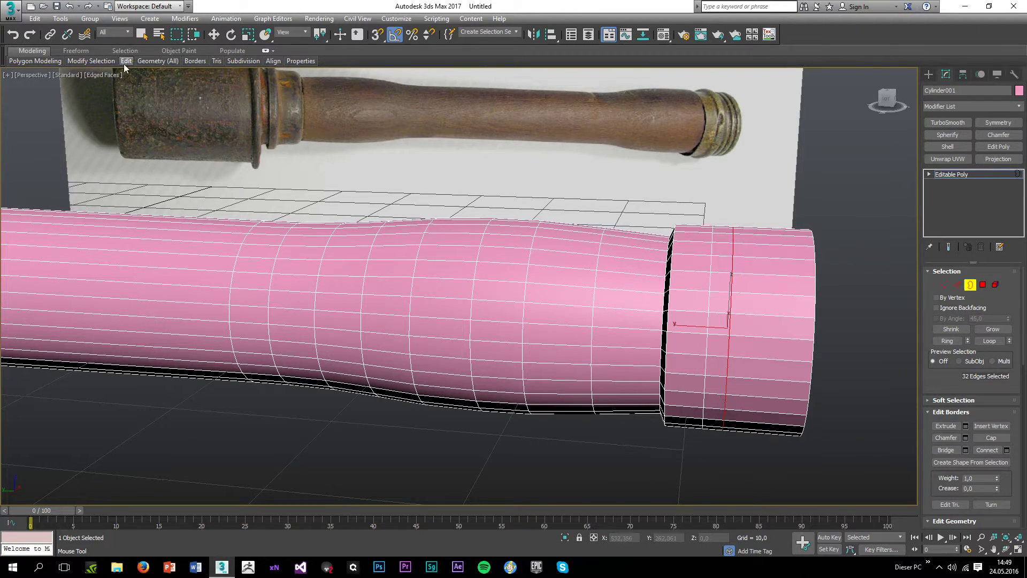
Step: Try to add an edge loop around the middle of the handle and select the edges there
mouse_move(126, 61)
middle_drag(236, 264, 571, 323)
scroll(571, 323, down, 1)
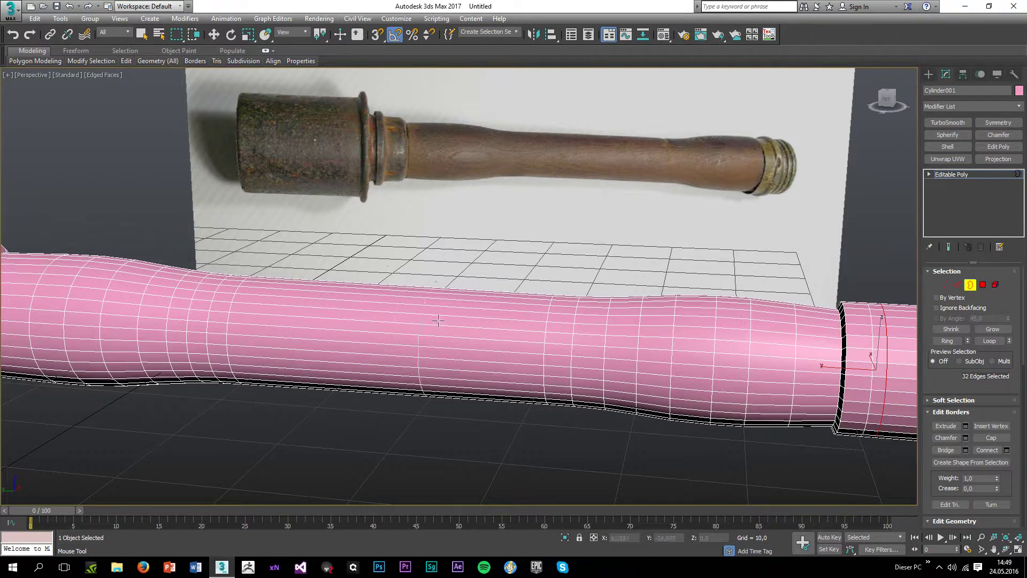
key(w)
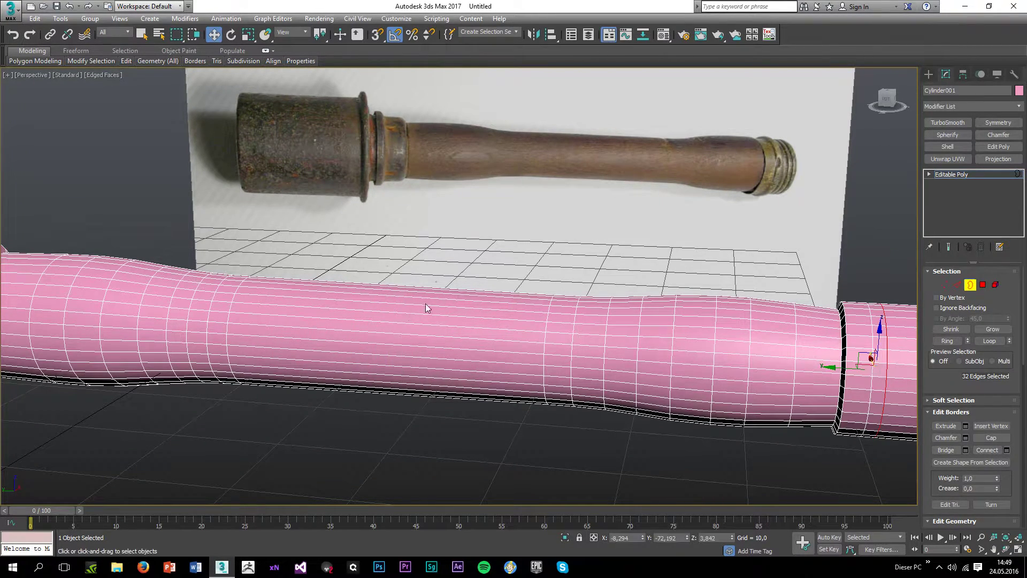
click(954, 287)
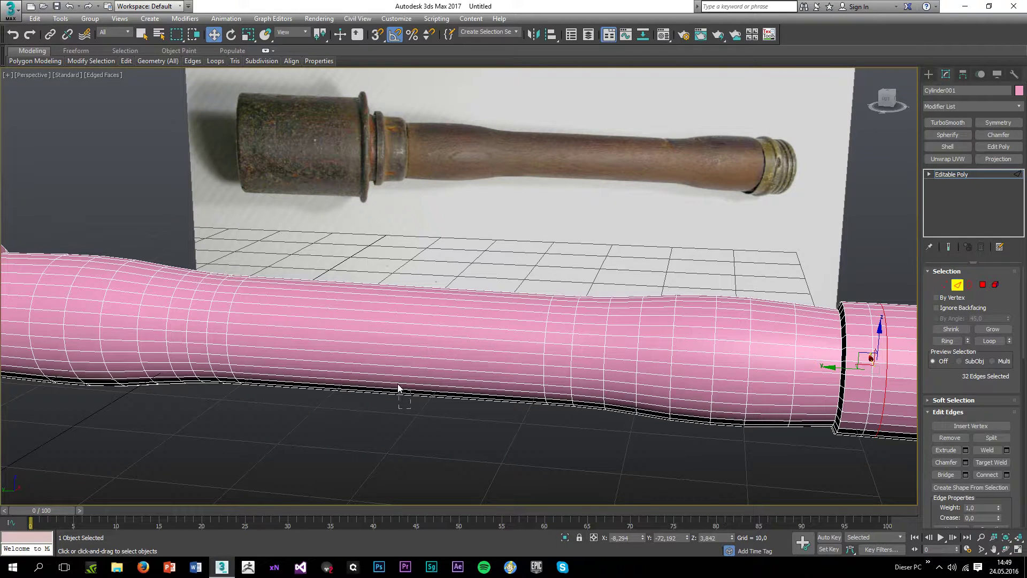
drag(399, 395, 413, 419)
click(393, 429)
Step: Retry Swift Loop on the handle's straight middle section at edge level and at vertex level
alt+middle_drag(361, 442, 398, 375)
scroll(400, 356, up, 3)
key(alt+1)
mouse_move(158, 62)
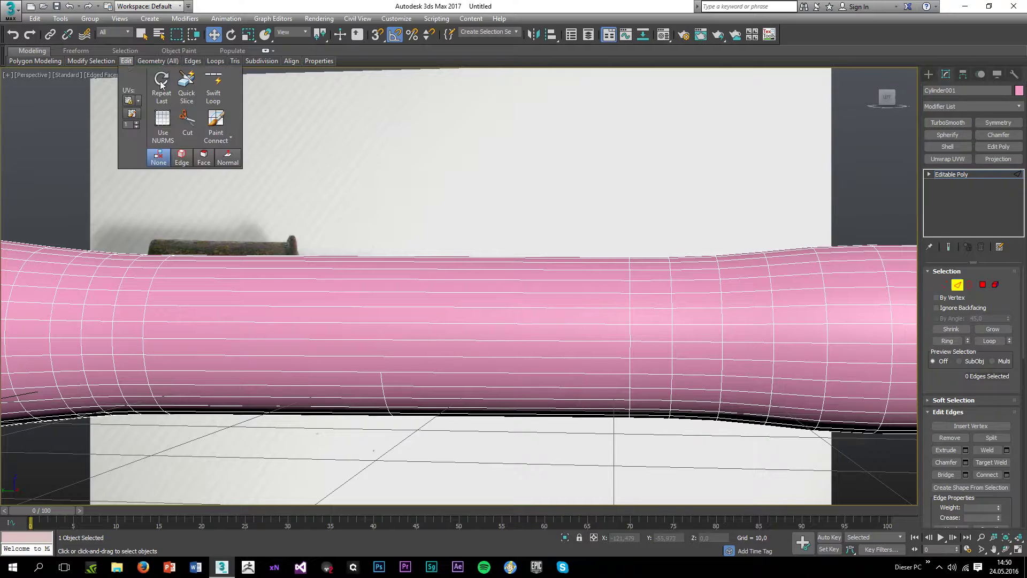
click(214, 88)
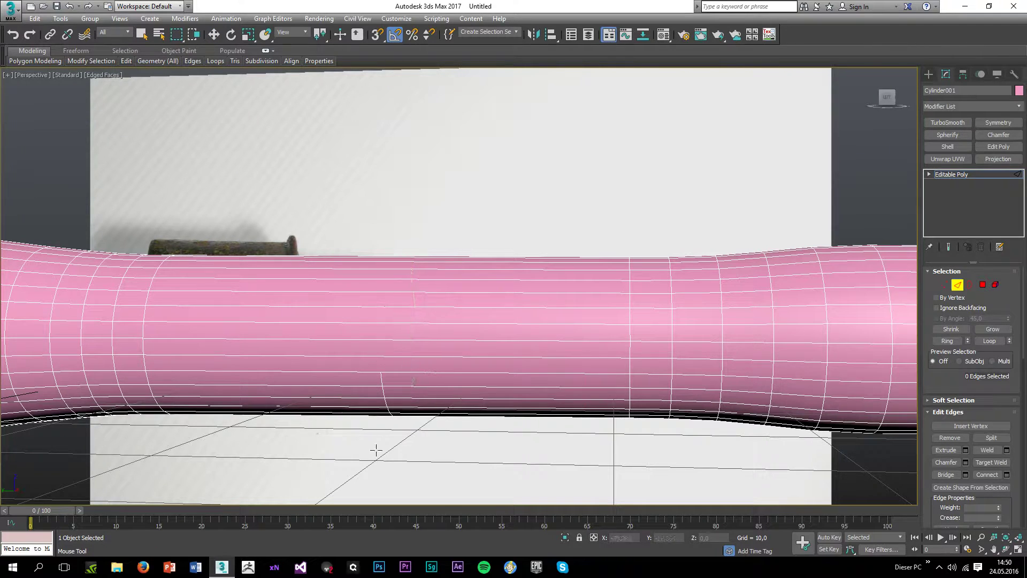
key(w)
key(1)
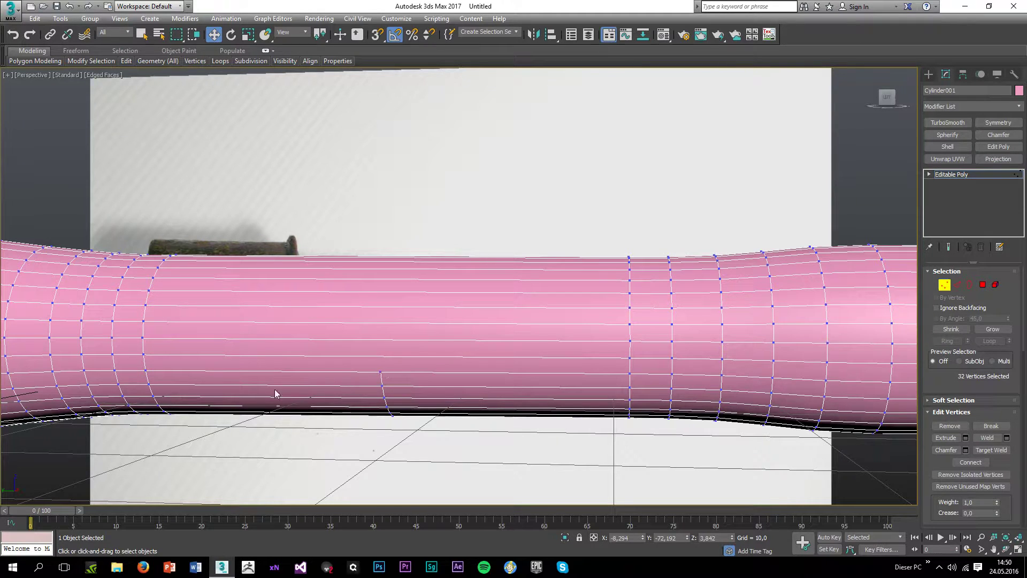
mouse_move(130, 65)
click(213, 87)
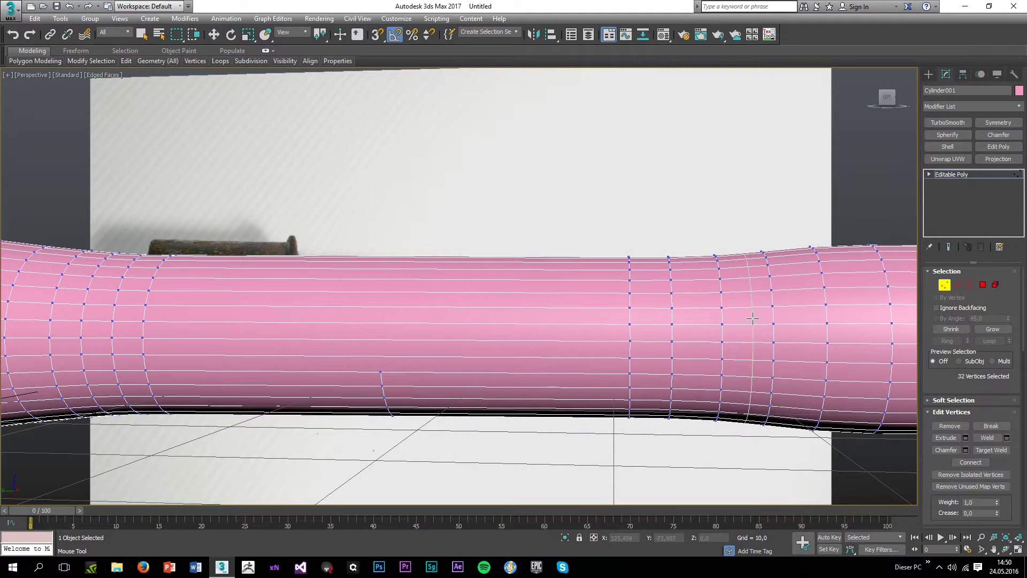
key(w)
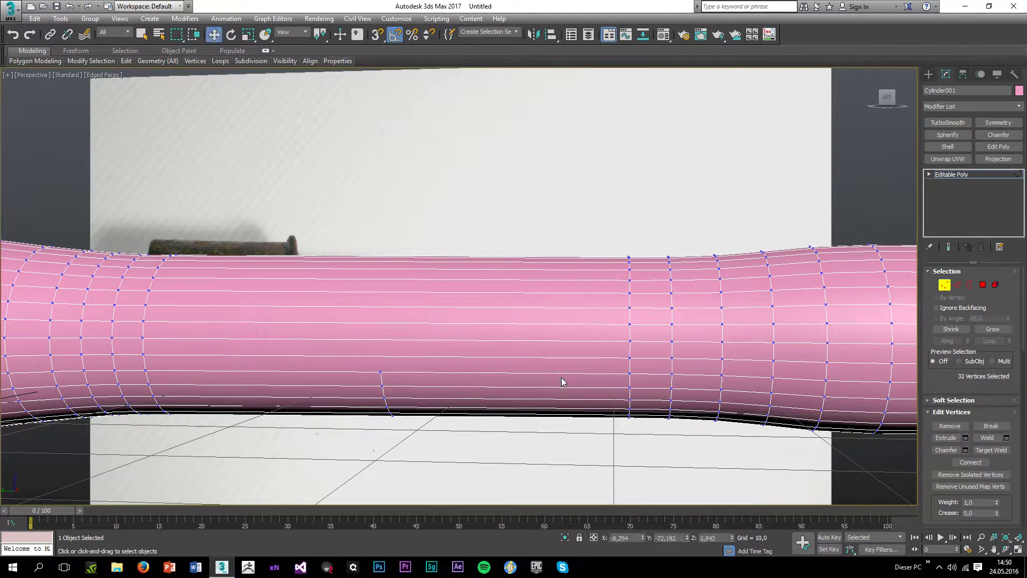
Step: Try to connect the lengthwise edges of the handle's middle section with one segment
click(959, 285)
drag(507, 172, 541, 473)
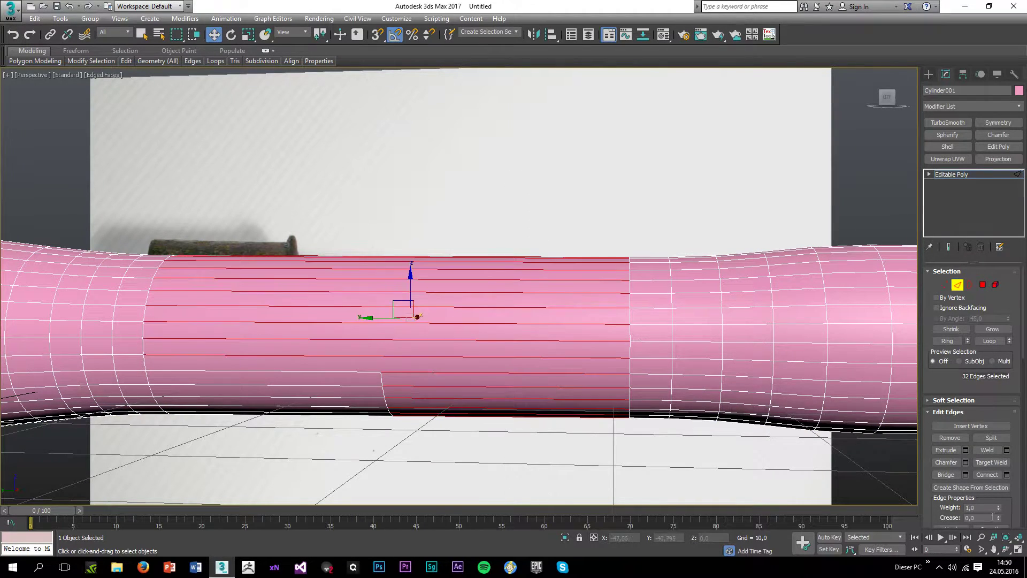
click(1007, 475)
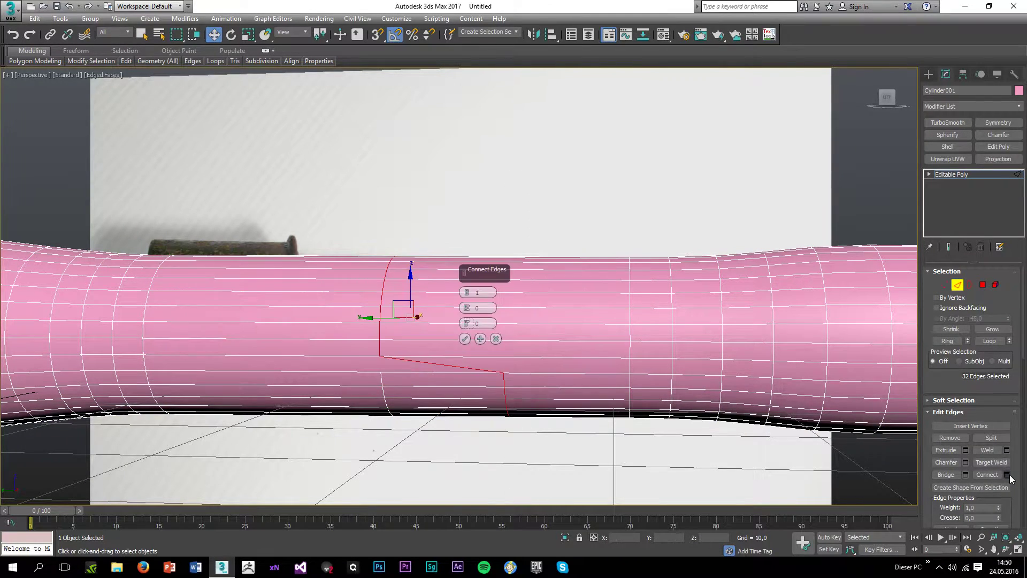
click(496, 338)
click(428, 470)
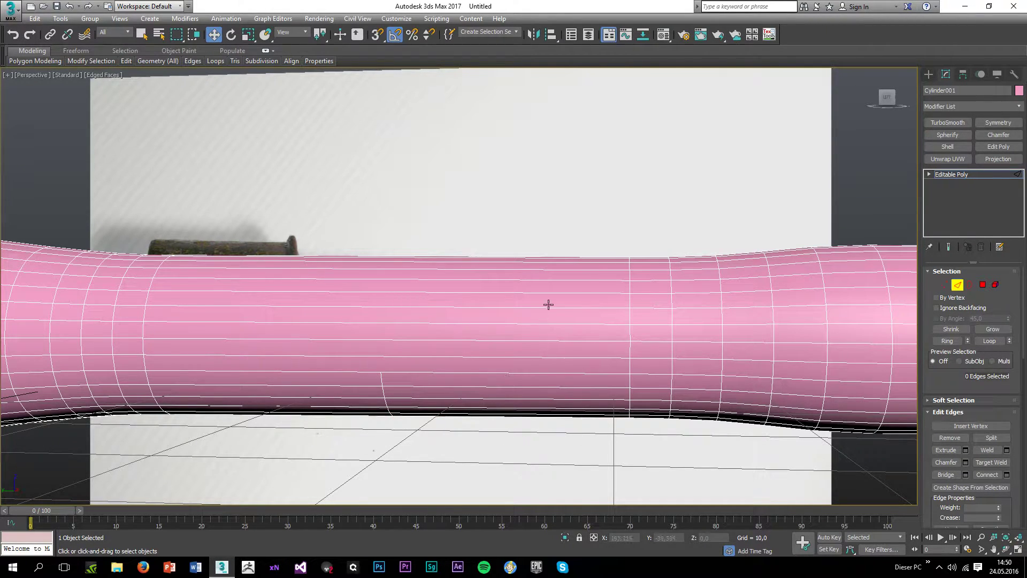
double_click(384, 383)
click(647, 478)
Step: Bevel the polygon ring between the cap's two edge loops by local normal, with height 0.362 and outline -0.147
scroll(568, 284, down, 2)
alt+middle_drag(568, 284, 663, 348)
click(983, 283)
key(alt+w)
click(373, 339)
key(alt+w)
key(F3)
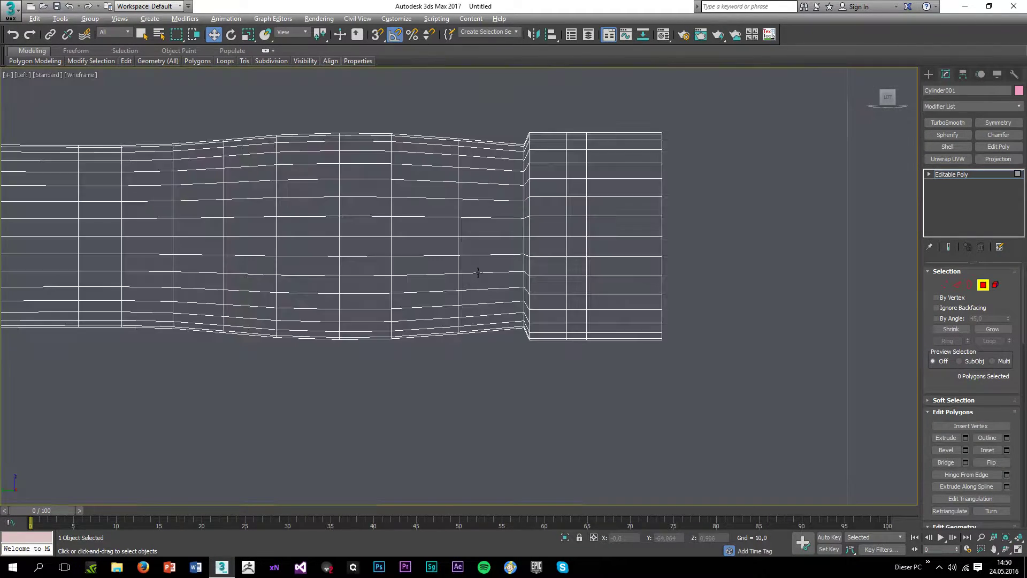
key(F3)
click(575, 113)
drag(576, 374, 579, 358)
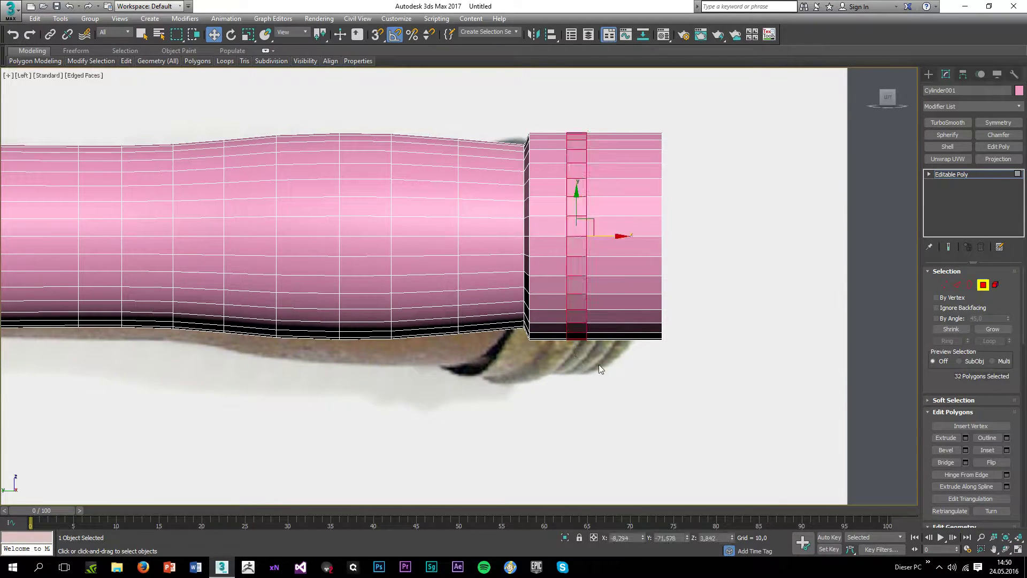
click(952, 450)
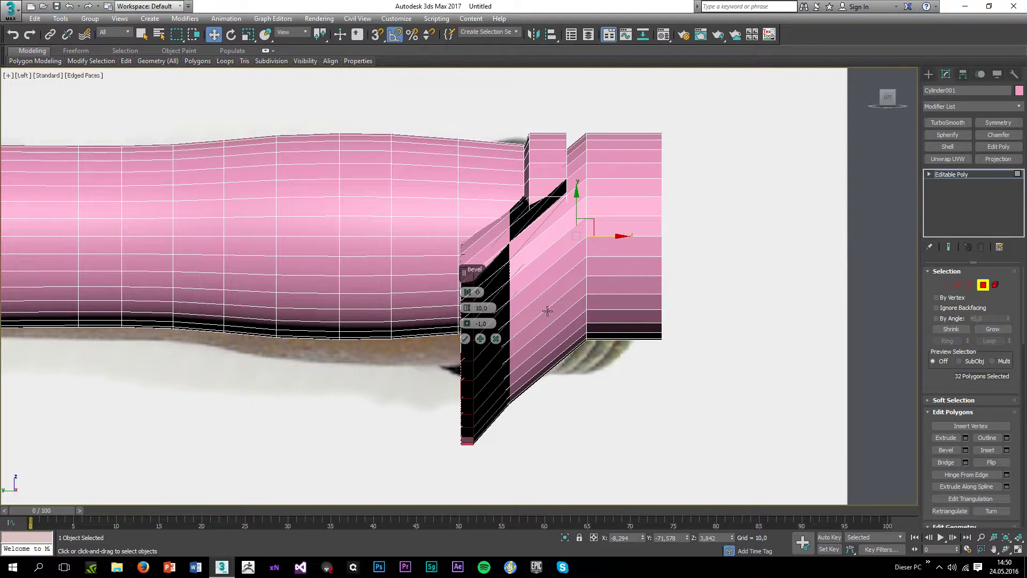
click(469, 293)
drag(466, 308, 452, 460)
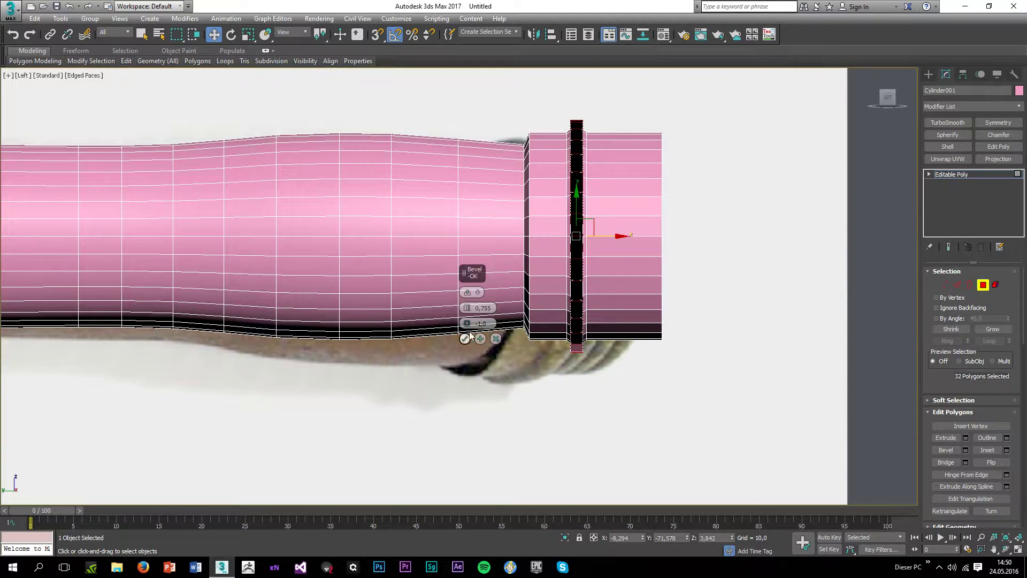
drag(466, 324, 467, 319)
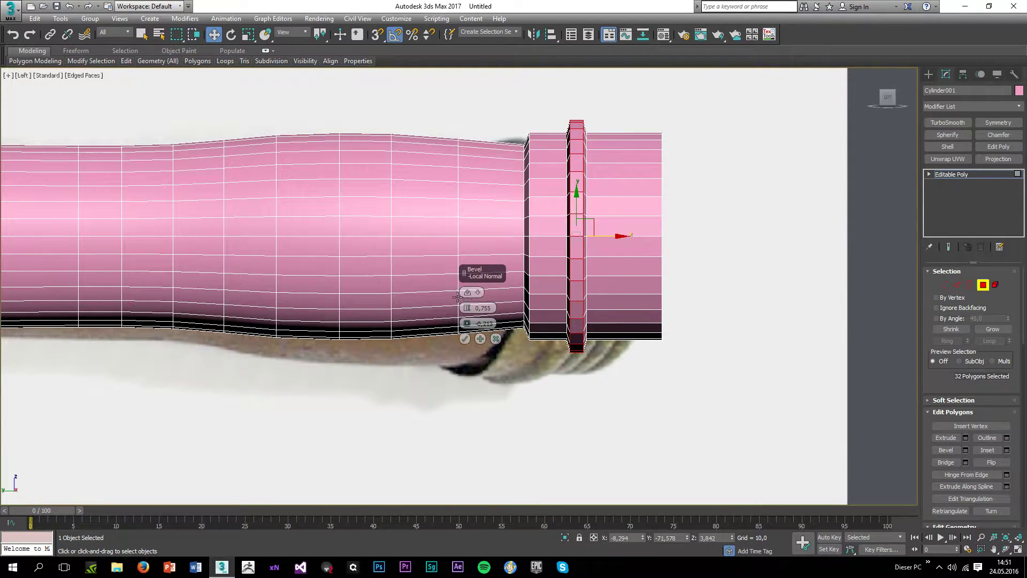
drag(467, 324, 462, 314)
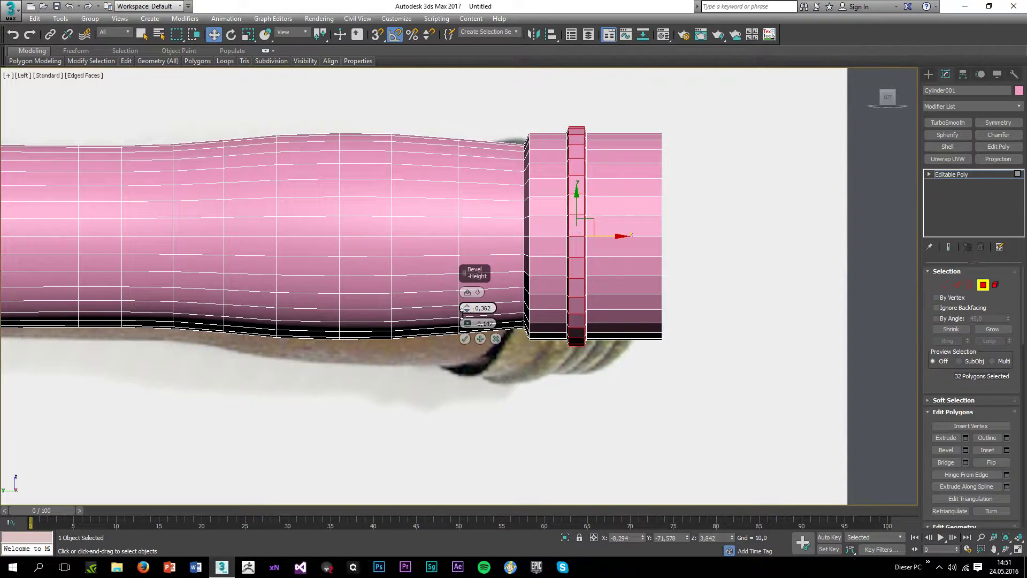
click(465, 339)
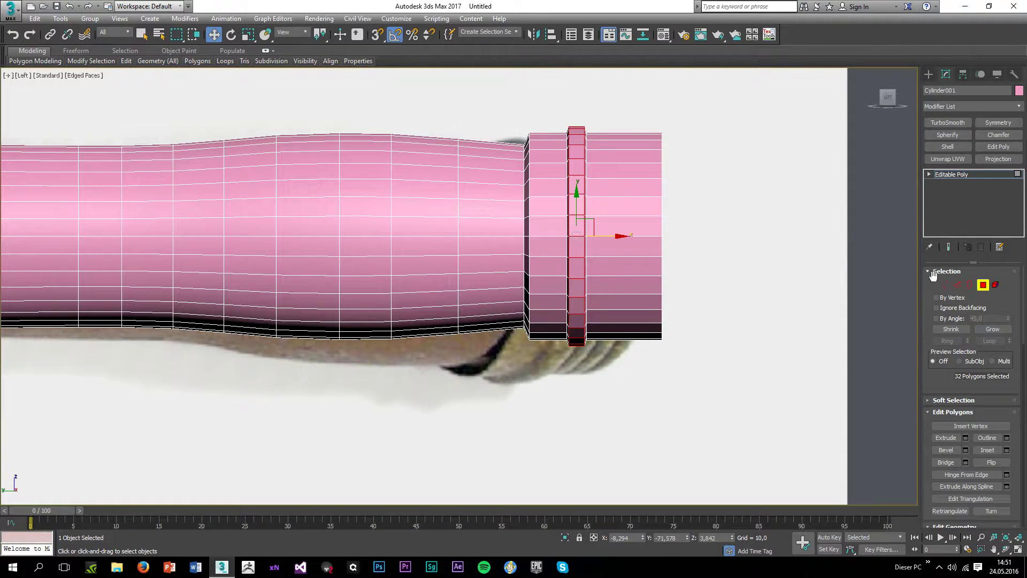
Step: Widen the cap's raised ring by moving the vertices of its two sides slightly apart
click(945, 285)
drag(573, 349, 573, 351)
drag(604, 237, 597, 238)
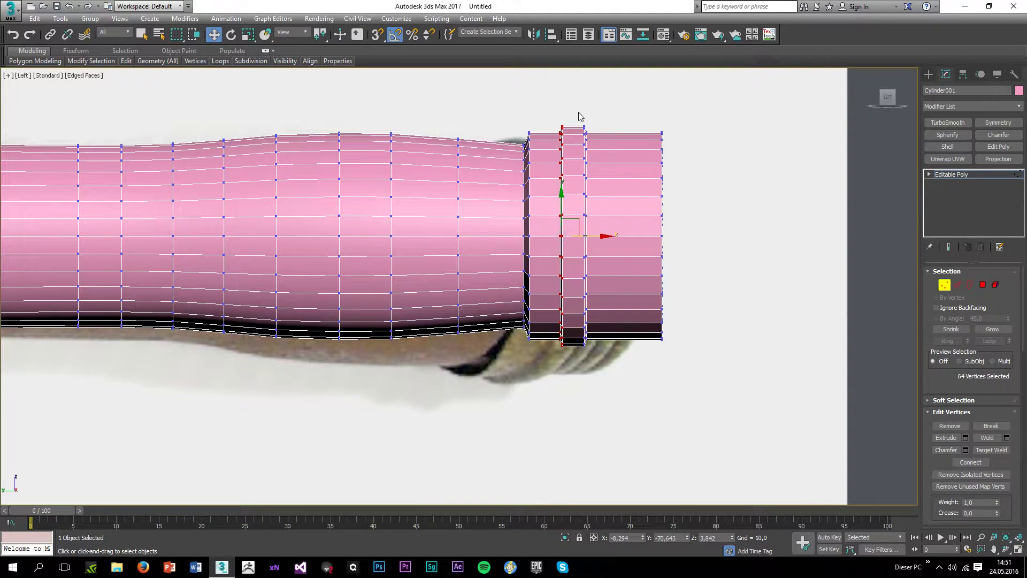
drag(614, 407, 615, 407)
drag(618, 236, 621, 236)
click(250, 114)
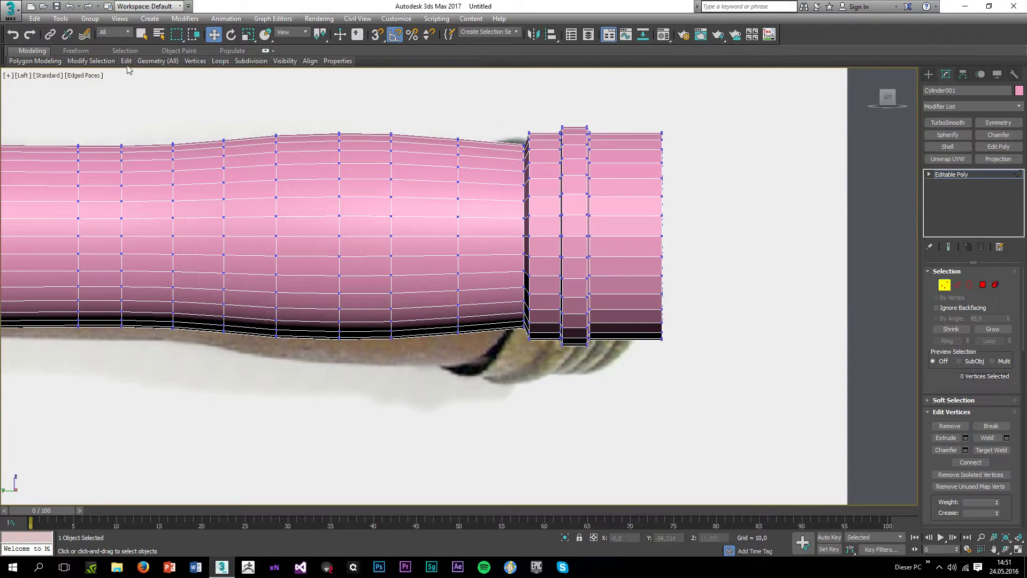
Step: Add three edge loops around the cap between the raised ring and its free end with Swift Loop
mouse_move(126, 62)
click(213, 89)
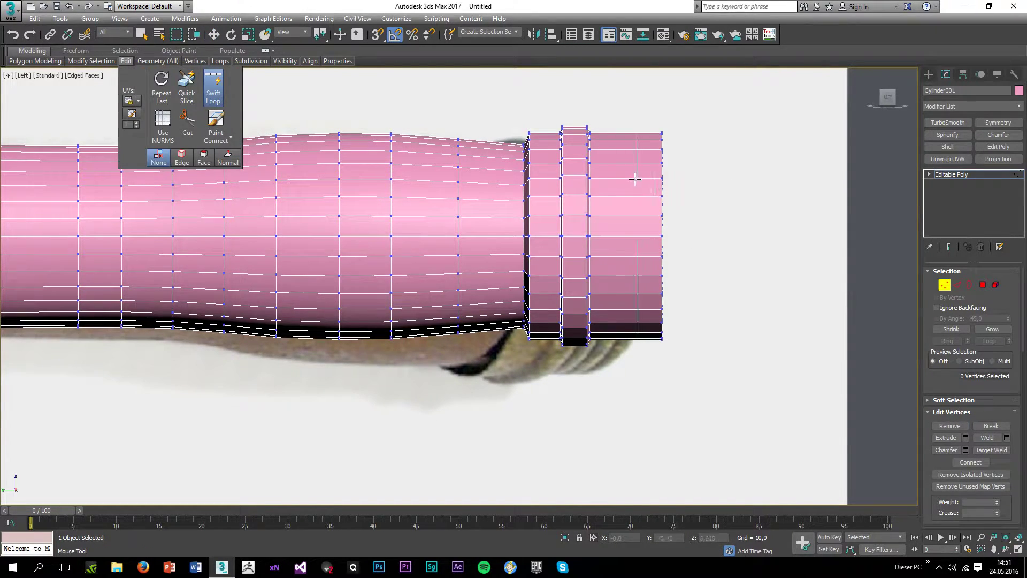
click(611, 191)
click(631, 192)
click(647, 196)
key(w)
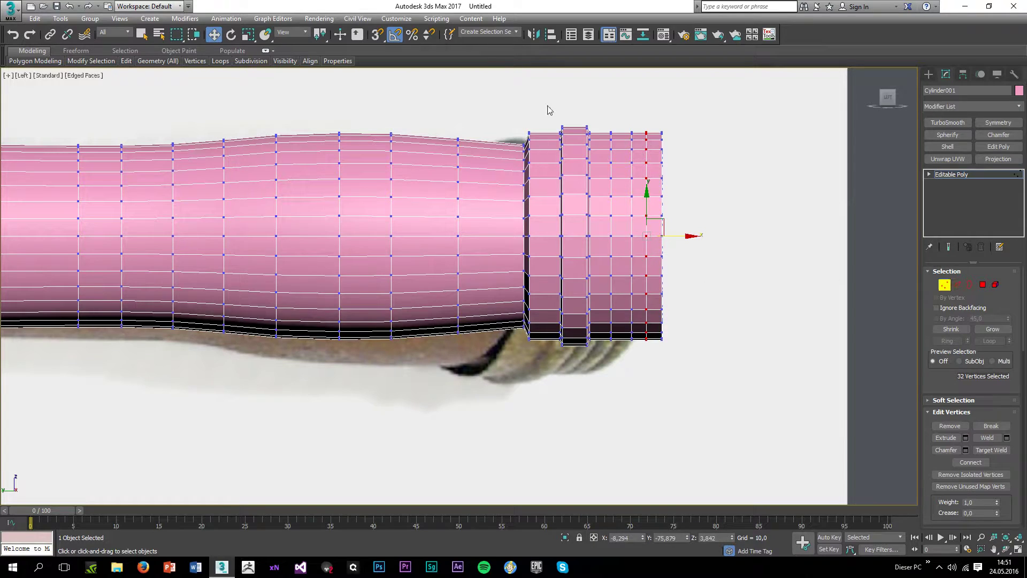
Step: Move the vertices of the cap's raised ring slightly toward the handle
drag(598, 387, 597, 382)
drag(612, 238, 605, 238)
click(614, 206)
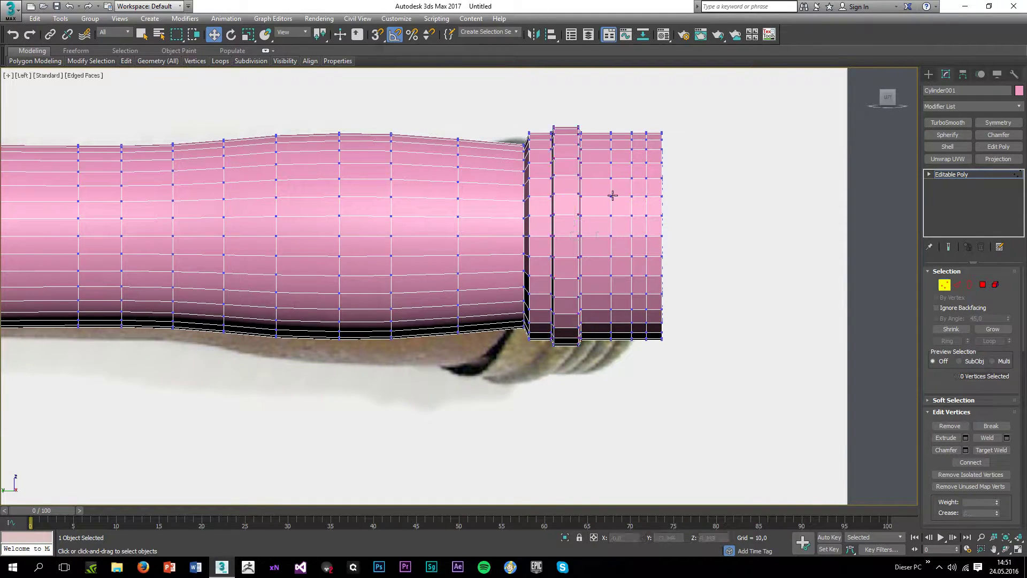
Step: Space the three edge loops evenly between the raised ring and the cap's free end
drag(659, 360, 656, 349)
drag(667, 237, 656, 249)
click(685, 258)
drag(632, 119, 641, 400)
drag(669, 236, 675, 240)
click(800, 300)
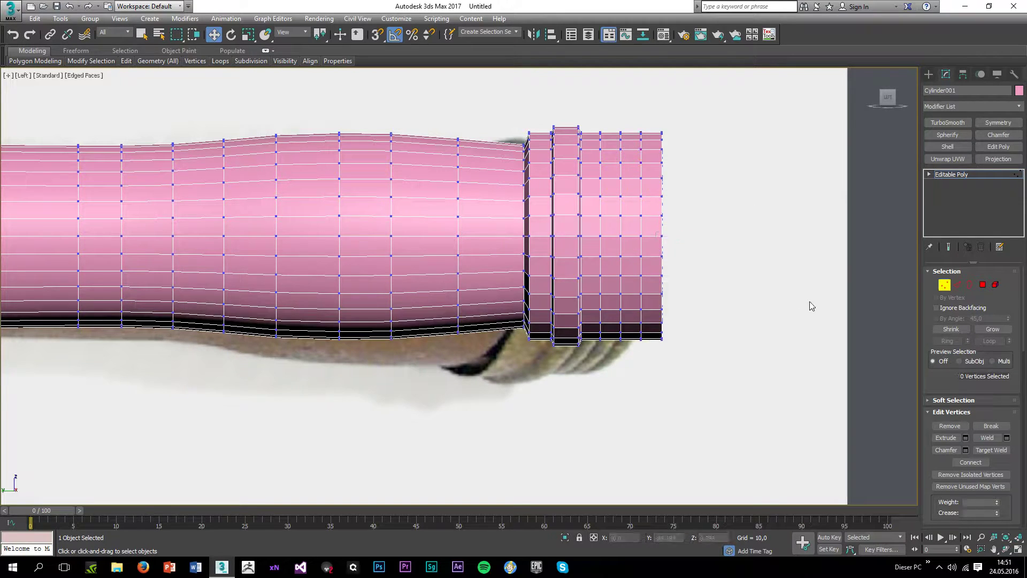
Step: Extrude the three edge loops on the cap's free end inward with a height of -0.343 and a reduced width to form narrow grooves
click(958, 285)
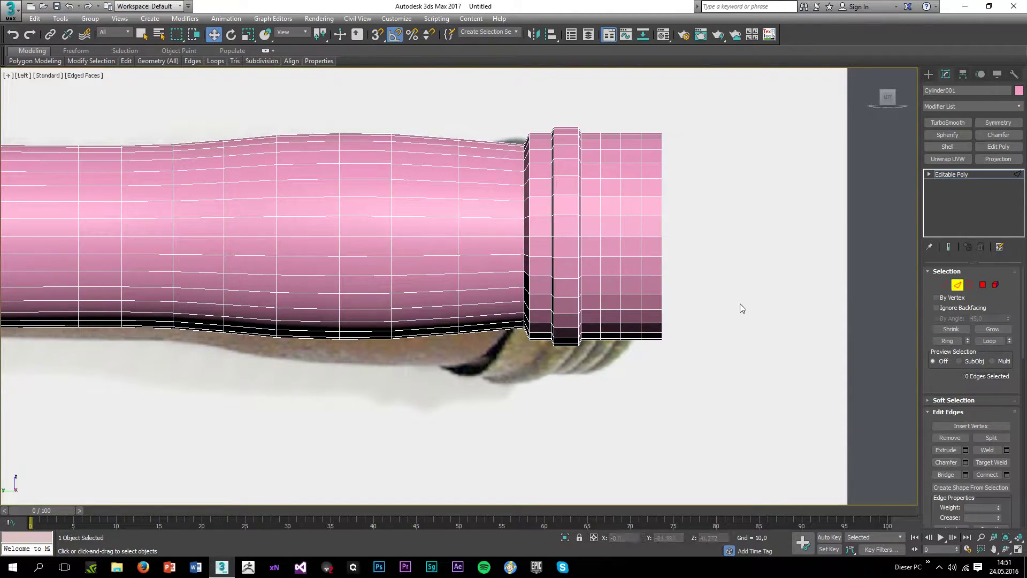
double_click(600, 252)
ctrl+double_click(621, 243)
ctrl+double_click(641, 249)
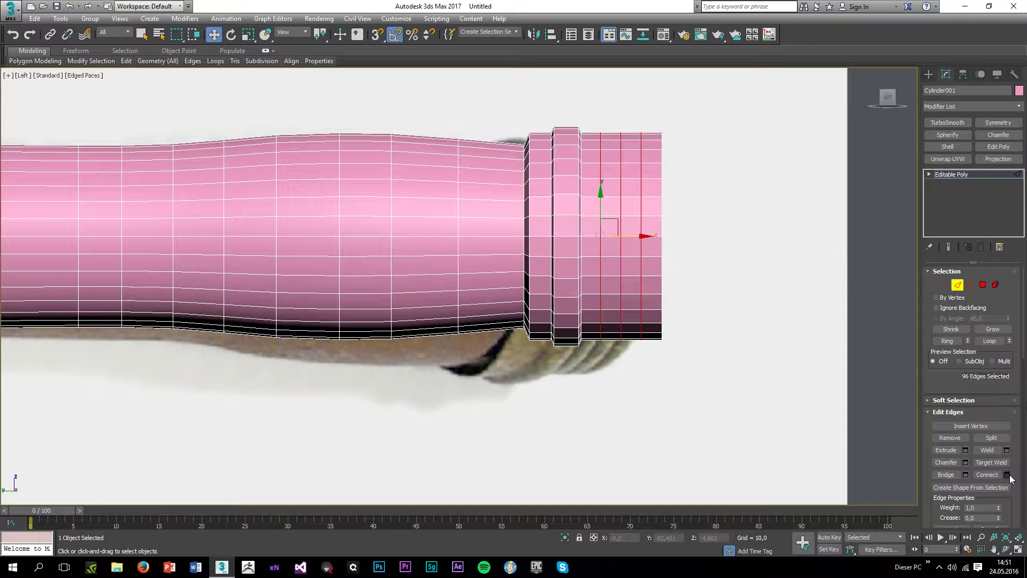
click(965, 450)
scroll(458, 263, up, 3)
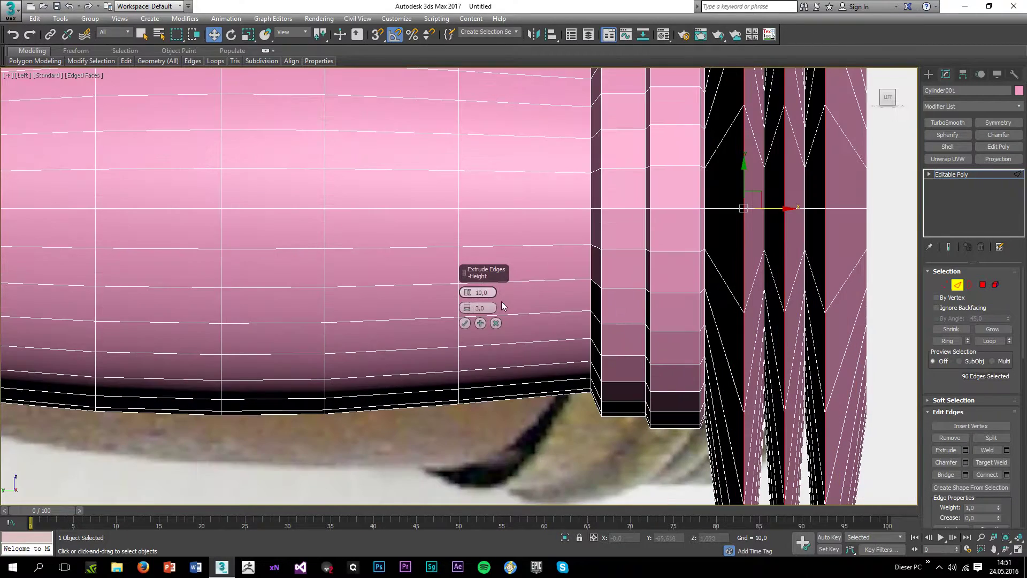
drag(467, 293, 513, 66)
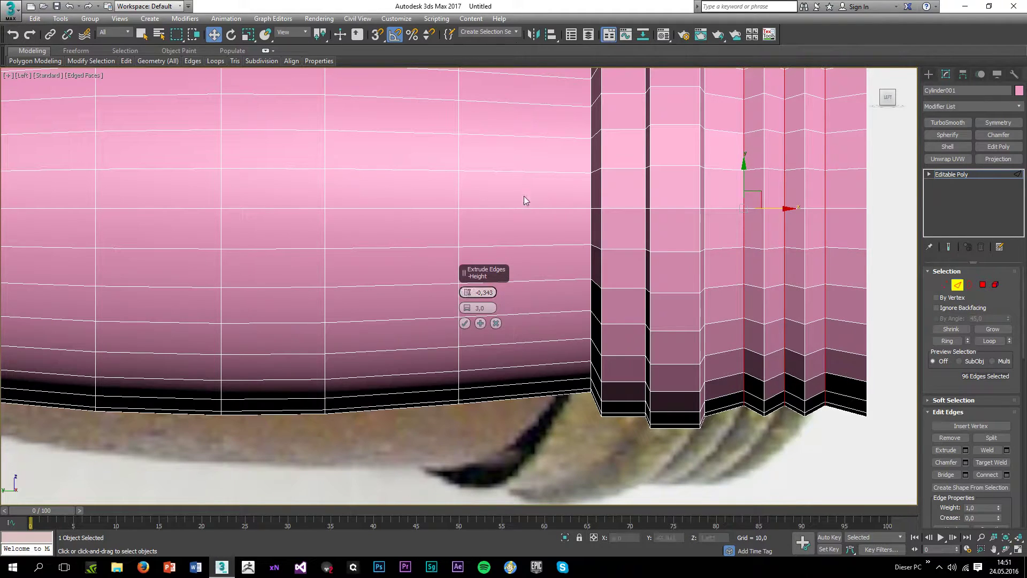
drag(471, 311, 469, 317)
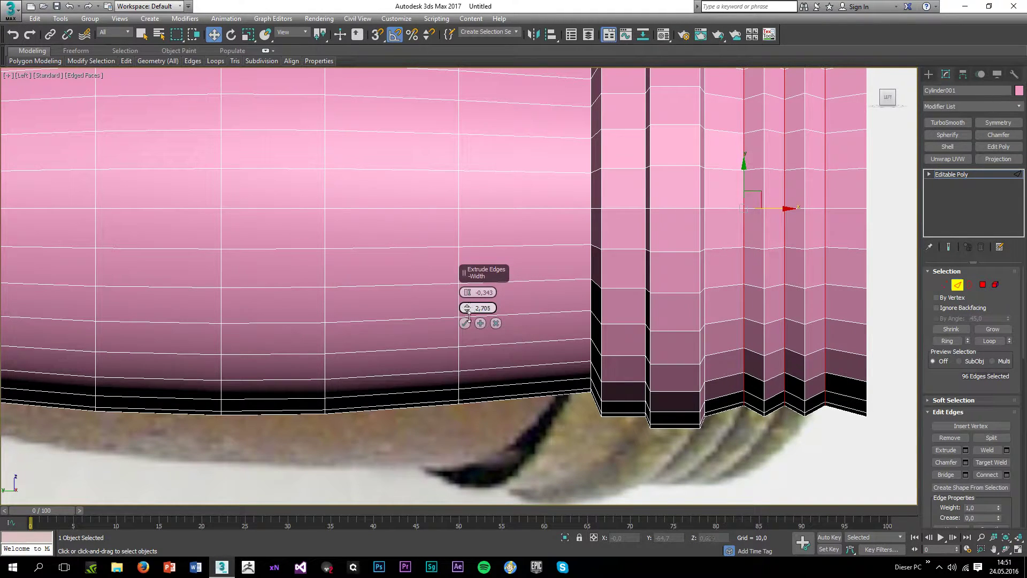
drag(472, 359, 483, 398)
scroll(570, 363, down, 5)
click(464, 323)
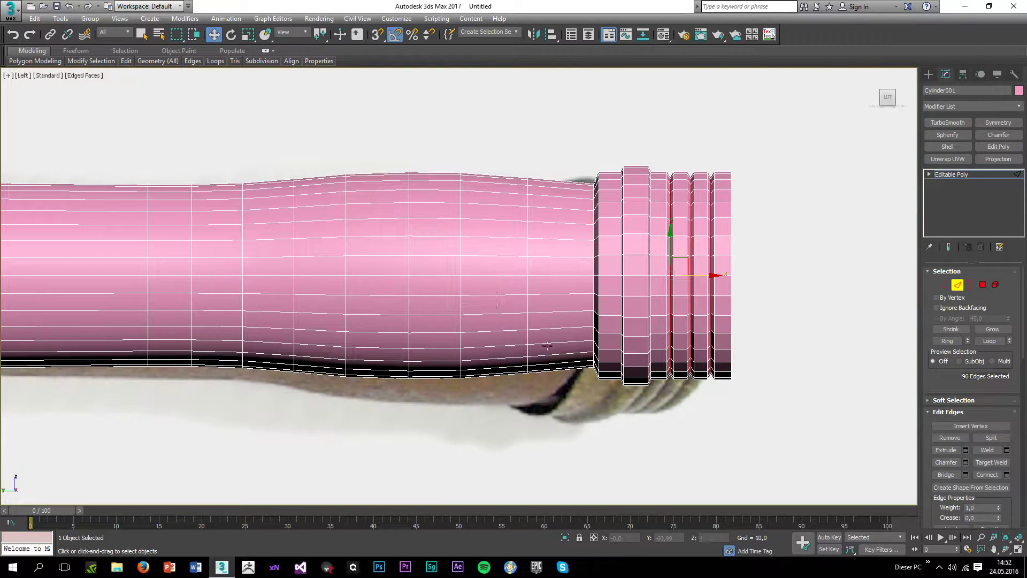
Step: Examine the grooved end cap in the perspective view from its side and end face, with and without edges displayed
key(alt+w)
middle_click(640, 382)
key(alt+w)
middle_drag(883, 206, 781, 232)
scroll(782, 232, up, 3)
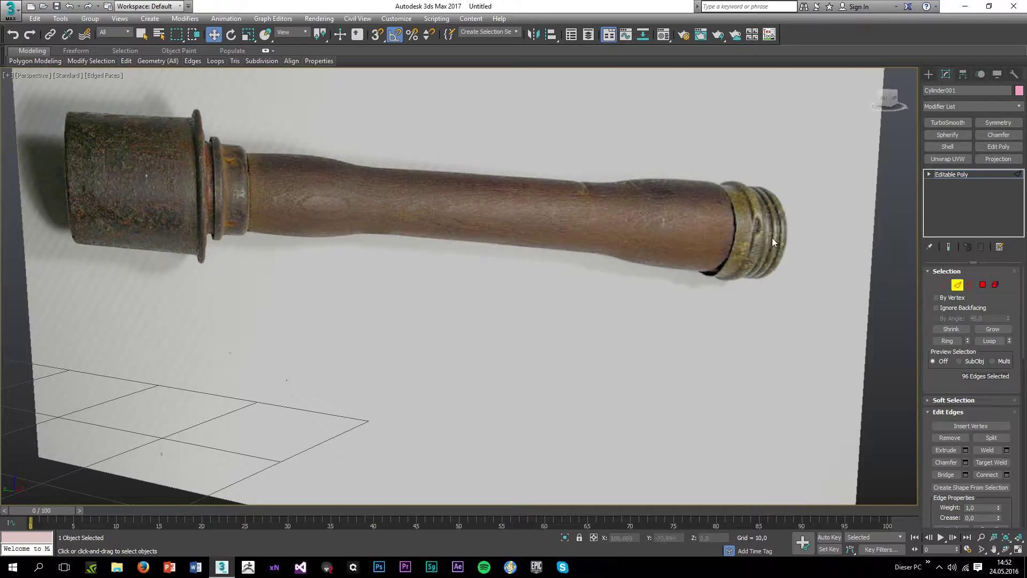
scroll(669, 289, down, 3)
middle_drag(562, 332, 635, 310)
key(F4)
scroll(471, 346, down, 3)
mouse_move(464, 352)
middle_down()
mouse_move(534, 323)
mouse_move(580, 362)
mouse_move(525, 348)
mouse_move(564, 381)
middle_up()
scroll(515, 348, up, 3)
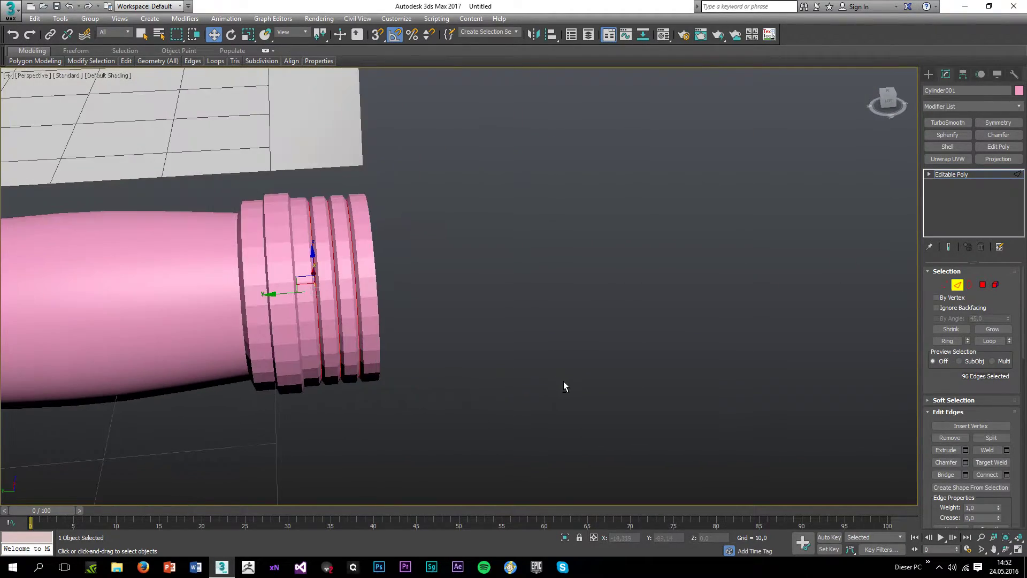
click(514, 356)
key(F4)
alt+middle_drag(474, 320, 434, 322)
scroll(435, 322, down, 5)
key(F4)
scroll(423, 282, down, 1)
mouse_move(424, 287)
alt+middle_down()
mouse_move(443, 264)
mouse_move(458, 278)
mouse_move(388, 383)
alt+middle_up()
scroll(414, 309, up, 5)
key(F4)
alt+middle_drag(413, 310, 564, 309)
scroll(564, 308, up, 5)
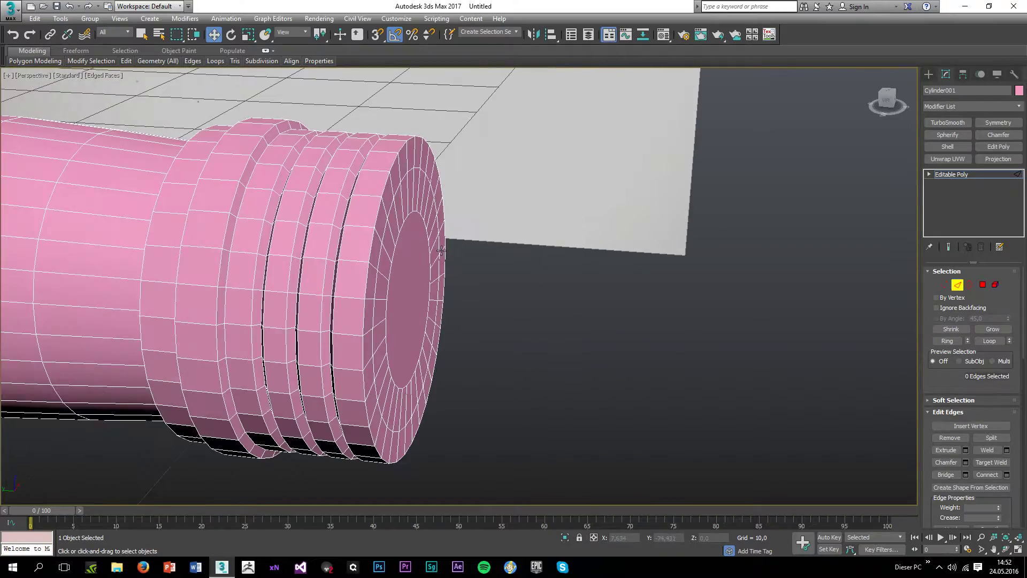
scroll(492, 257, down, 5)
alt+middle_drag(493, 256, 541, 311)
scroll(814, 395, up, 4)
scroll(572, 330, up, 3)
double_click(512, 286)
scroll(541, 321, up, 2)
click(795, 408)
key(F4)
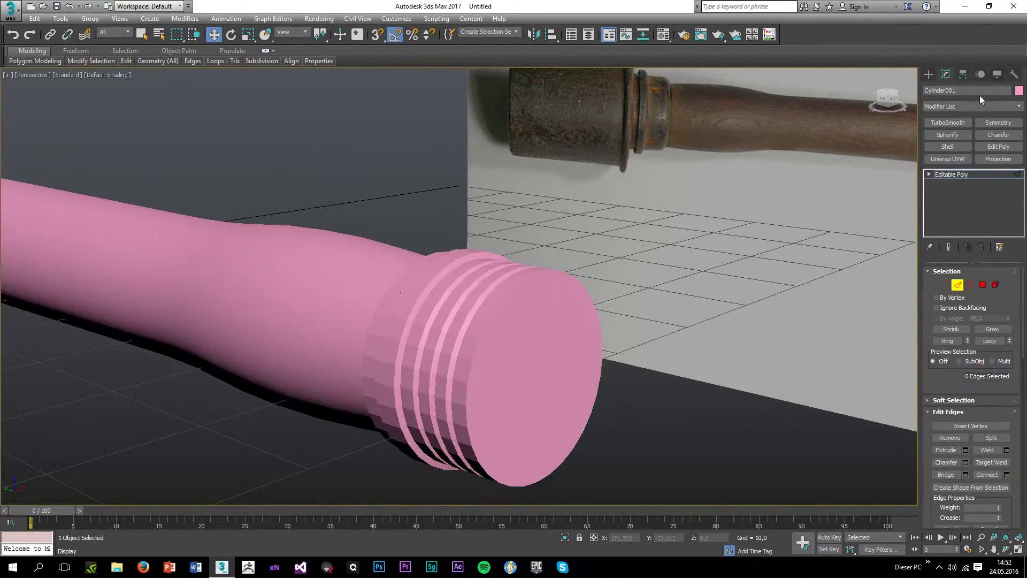
Step: Apply a TurboSmooth modifier with 3 iterations to the grenade and check its shape against the reference photo
click(952, 121)
scroll(639, 186, down, 6)
scroll(640, 186, up, 5)
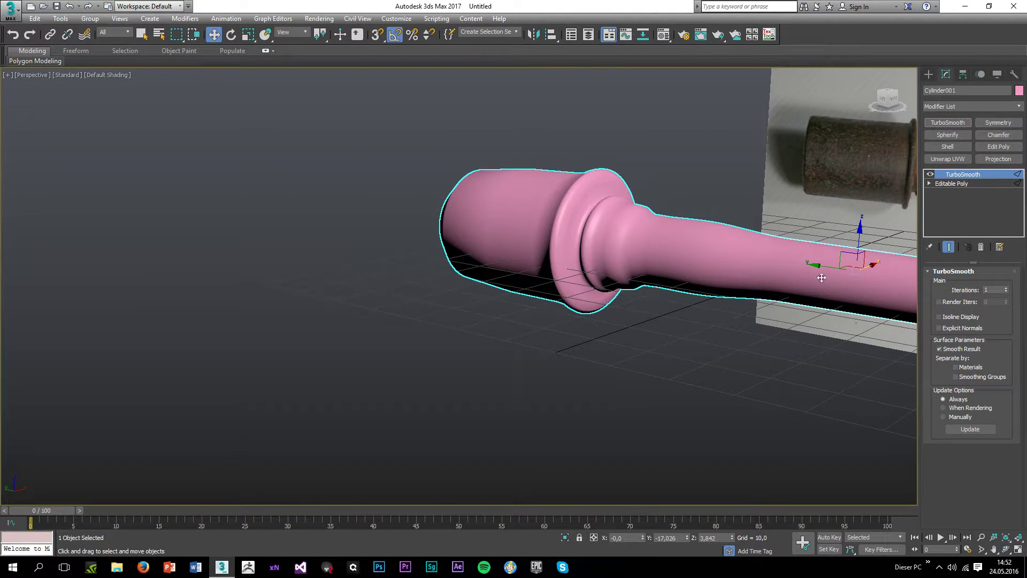
click(1007, 288)
click(1006, 288)
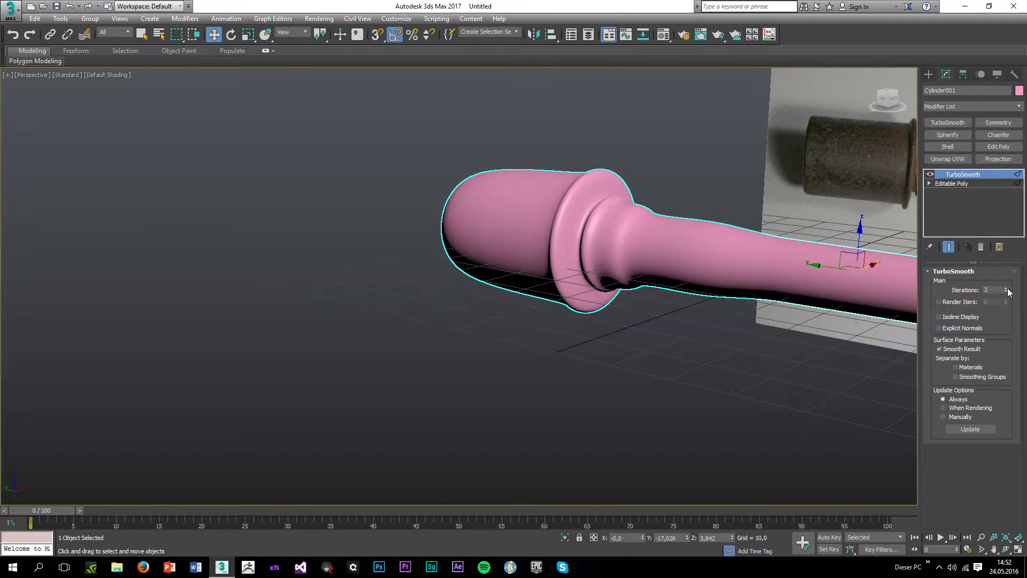
scroll(663, 284, down, 3)
alt+middle_drag(665, 284, 769, 305)
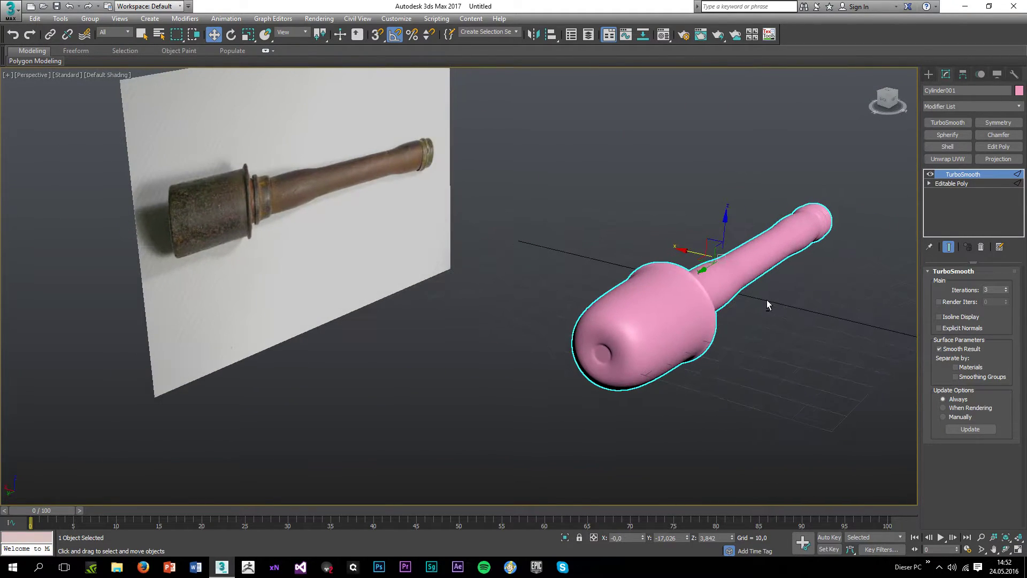
scroll(629, 345, up, 2)
alt+middle_drag(673, 345, 623, 330)
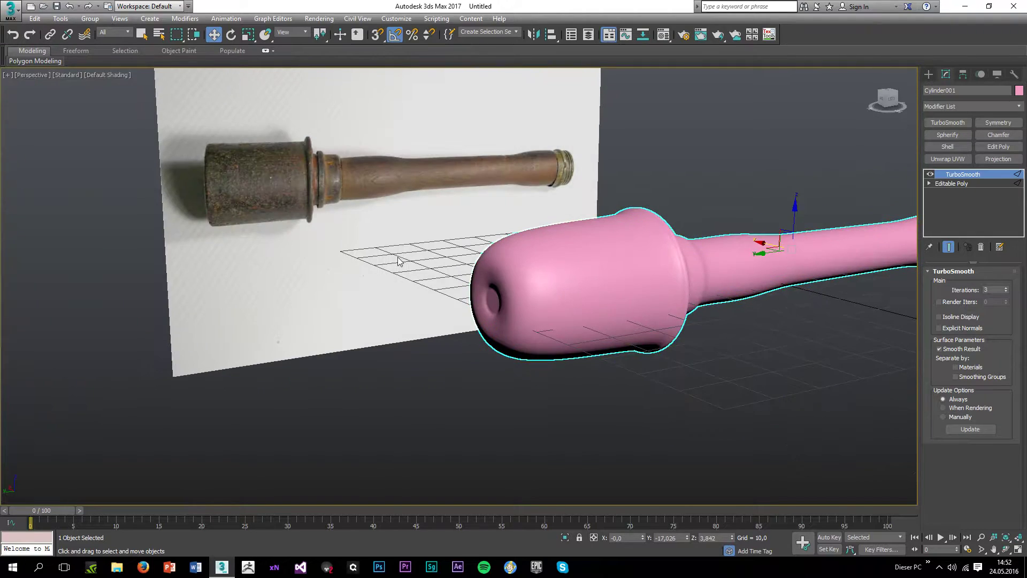
scroll(621, 221, down, 2)
mouse_move(656, 224)
alt+middle_down()
mouse_move(531, 228)
mouse_move(653, 235)
mouse_move(659, 220)
alt+middle_up()
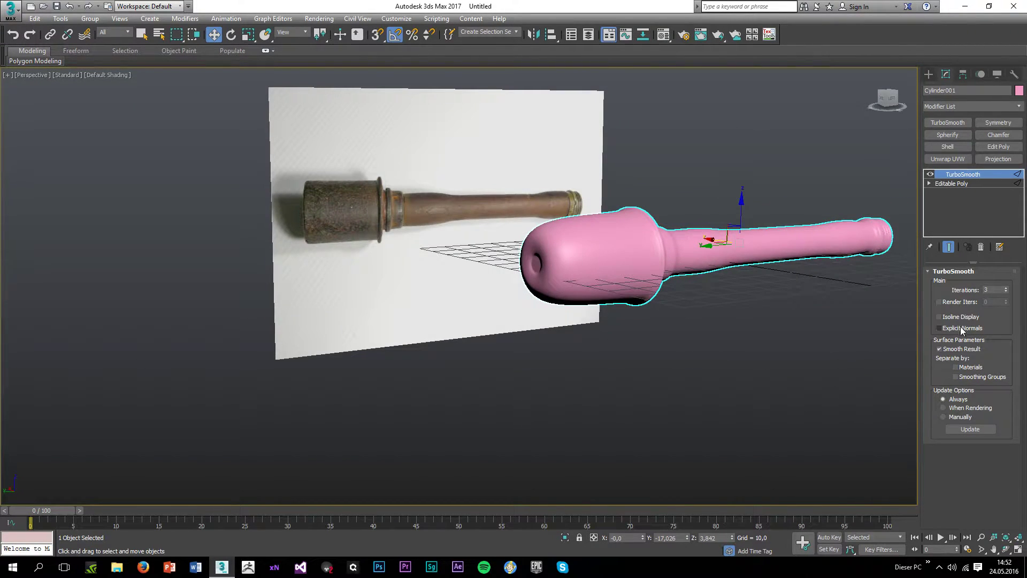
Step: Display the mesh edges and enable Isoline Display for TurboSmooth
key(F4)
scroll(628, 244, up, 2)
scroll(626, 253, down, 1)
click(952, 318)
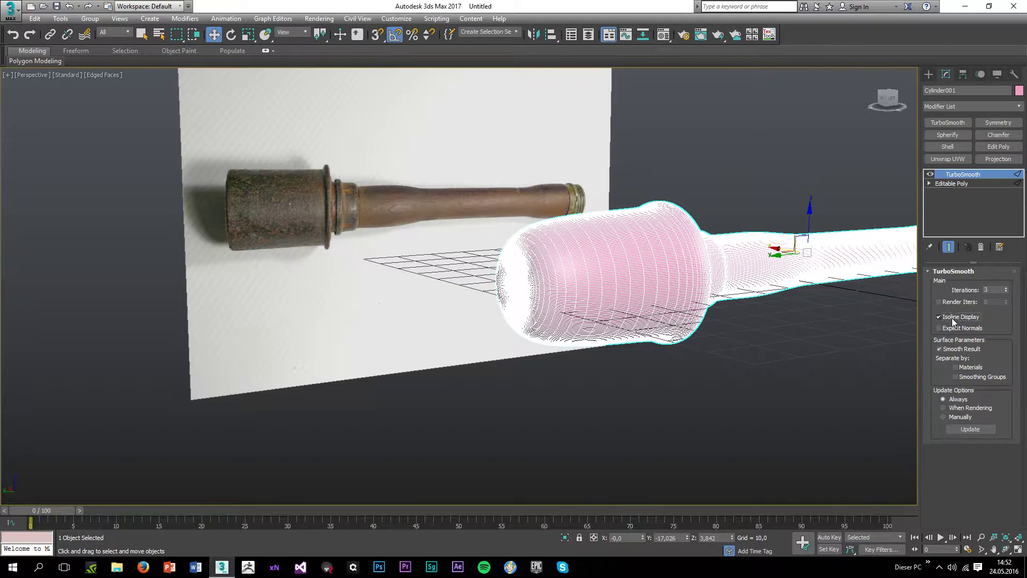
scroll(535, 271, up, 2)
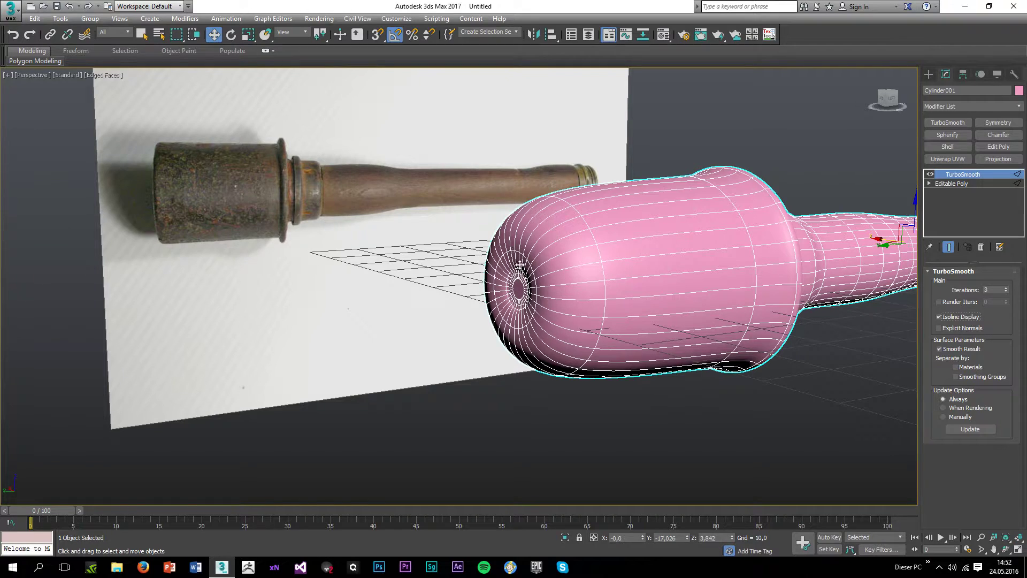
Step: Apply smoothing to the whole grenade element in the Editable Poly beneath TurboSmooth, and clear the selection
click(950, 184)
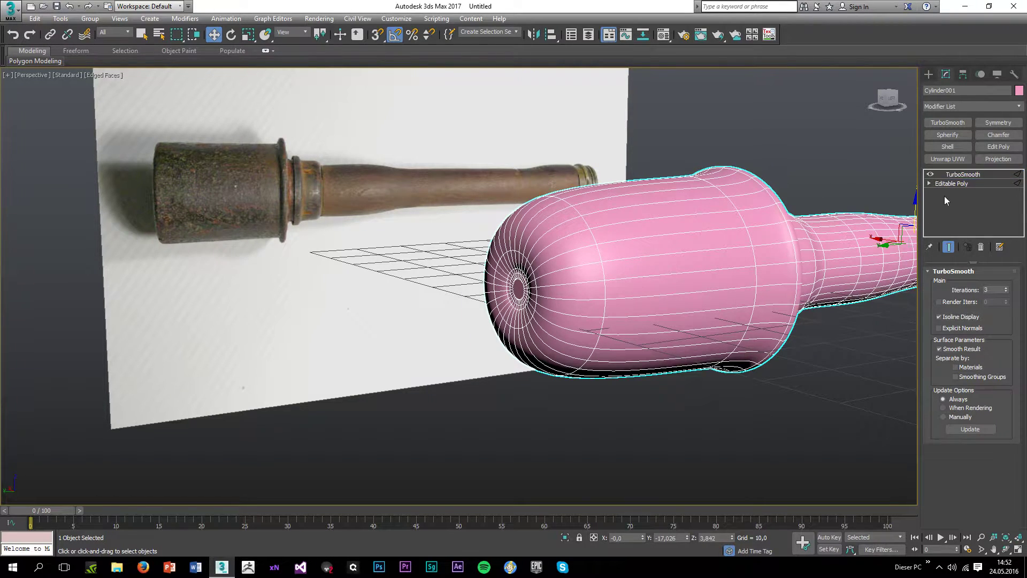
click(959, 286)
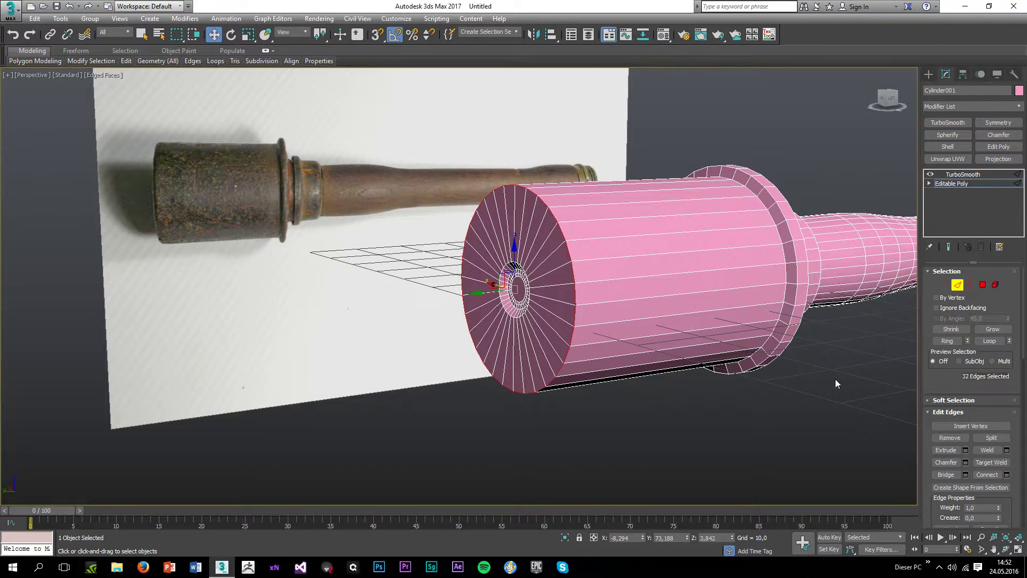
click(996, 285)
click(714, 304)
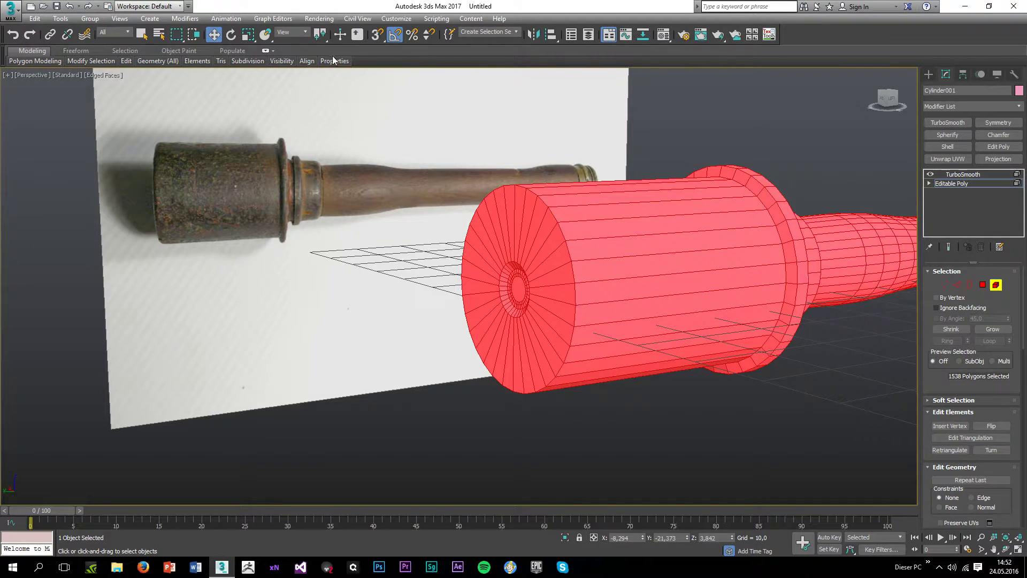
mouse_move(334, 63)
click(341, 100)
click(824, 161)
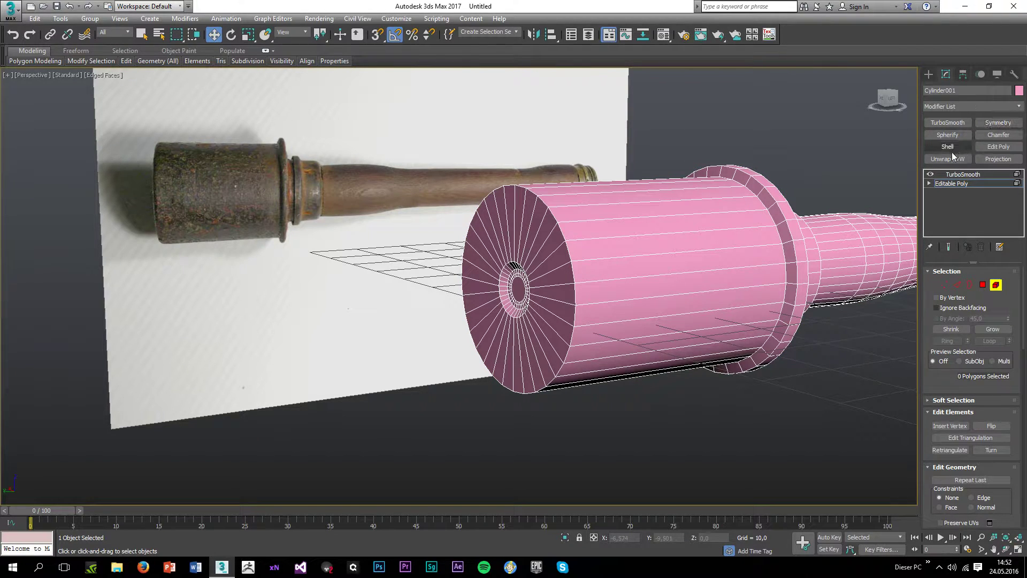
Step: Add a Quad Chamfer modifier beneath TurboSmooth, hide TurboSmooth, and set the chamfer's From Smoothing option to Unsmoothed Edges
click(998, 135)
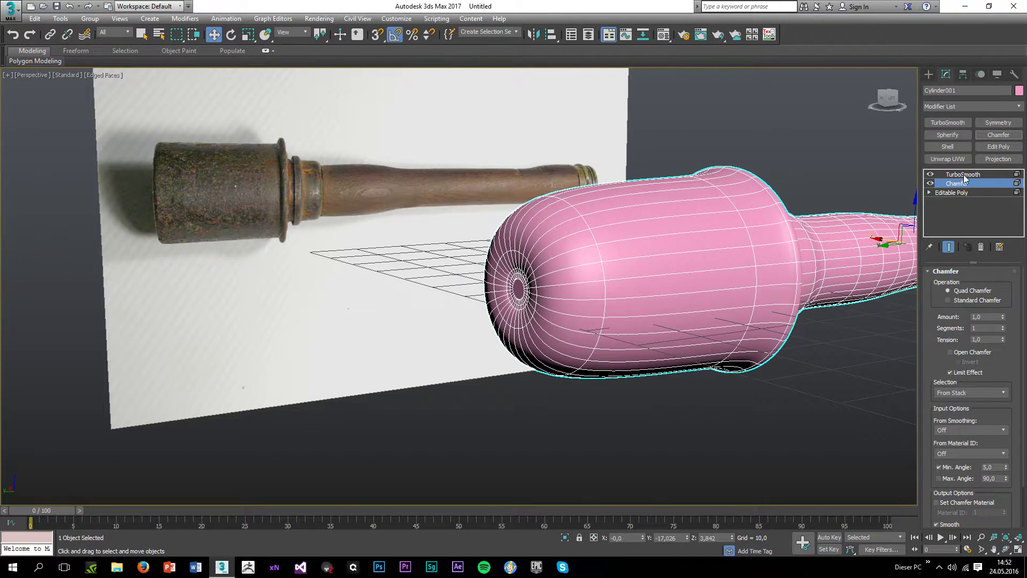
click(930, 174)
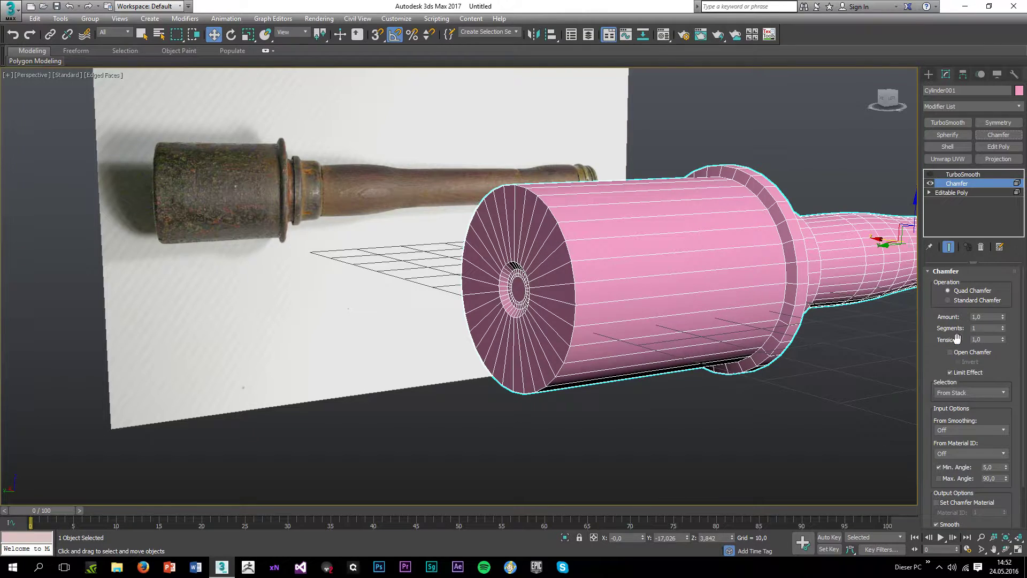
click(956, 396)
click(950, 433)
click(954, 431)
click(950, 452)
click(977, 301)
click(973, 291)
Step: Select the whole grenade element in the Editable Poly for the Chamfer modifier to act on, and return to Chamfer
click(952, 192)
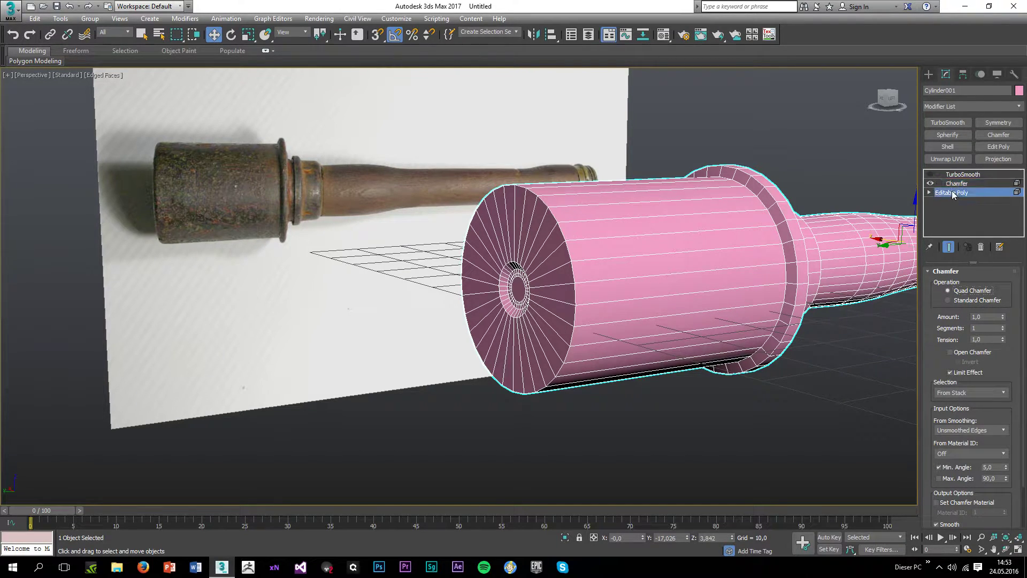
click(996, 285)
click(709, 240)
click(952, 183)
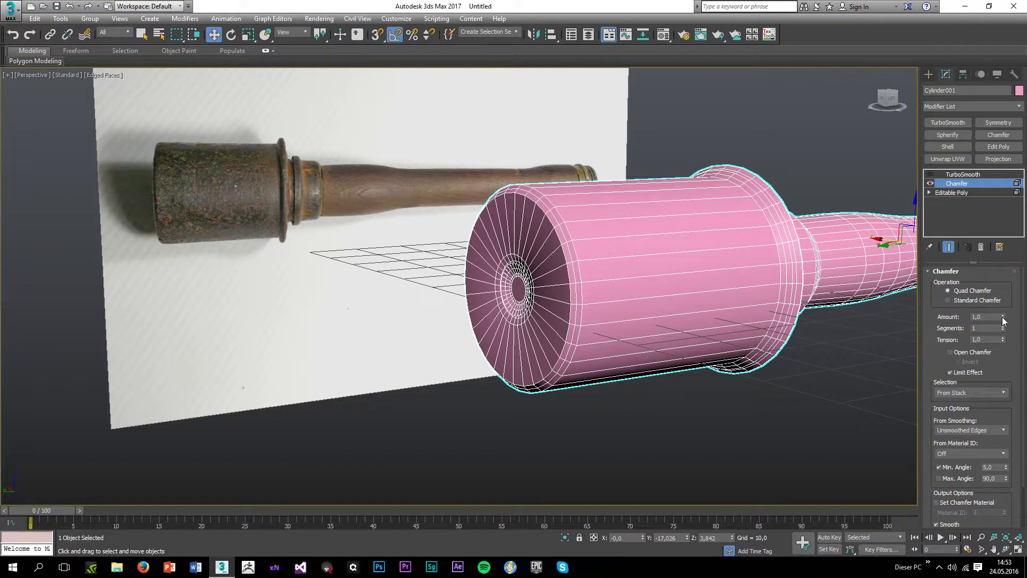
Step: Set the Chamfer modifier's tension to 0.5 and check the chamfered edges along the handle and cap
click(994, 340)
text(0)
key(Return)
right_click(636, 366)
click(542, 428)
key(F4)
scroll(591, 410, down, 5)
alt+middle_drag(662, 388, 540, 398)
scroll(764, 372, up, 5)
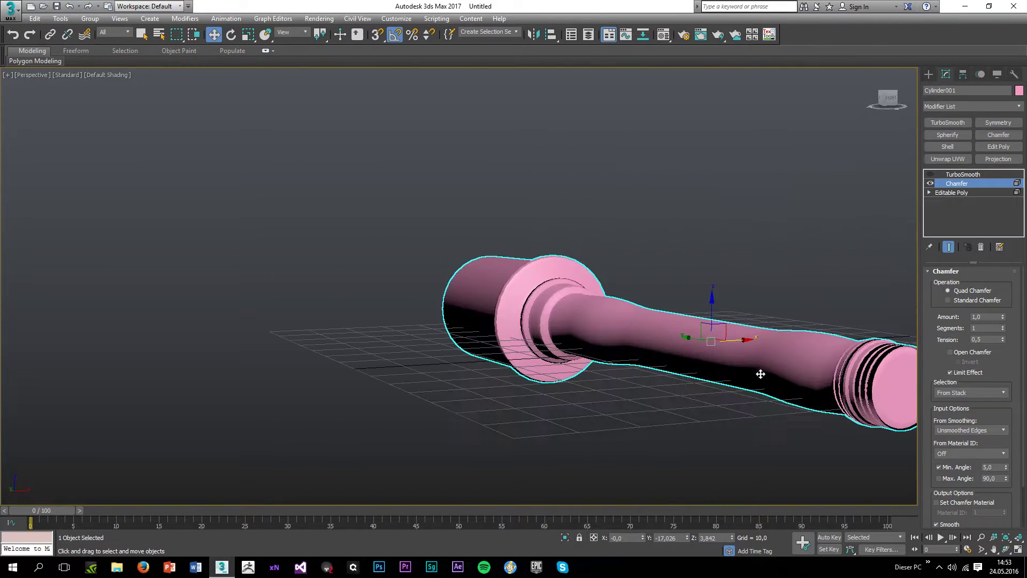
middle_drag(891, 404, 776, 393)
key(F4)
scroll(759, 376, up, 3)
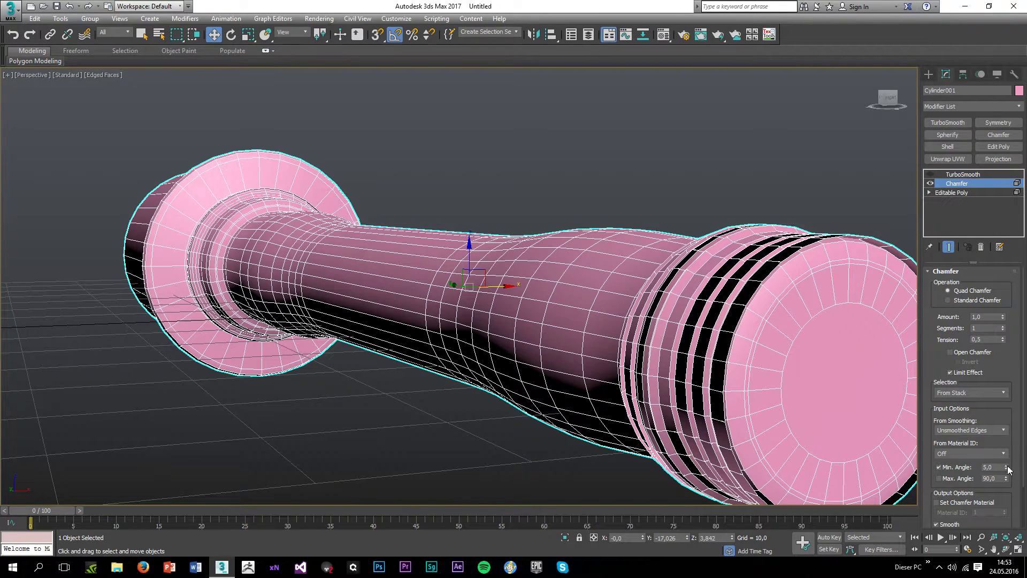
Step: Reduce the Chamfer amount to 0.2 and set its segments to 2, checking the edges around the end cap
drag(1003, 319, 1005, 349)
alt+middle_drag(541, 349, 634, 345)
middle_drag(634, 345, 480, 344)
scroll(771, 344, up, 2)
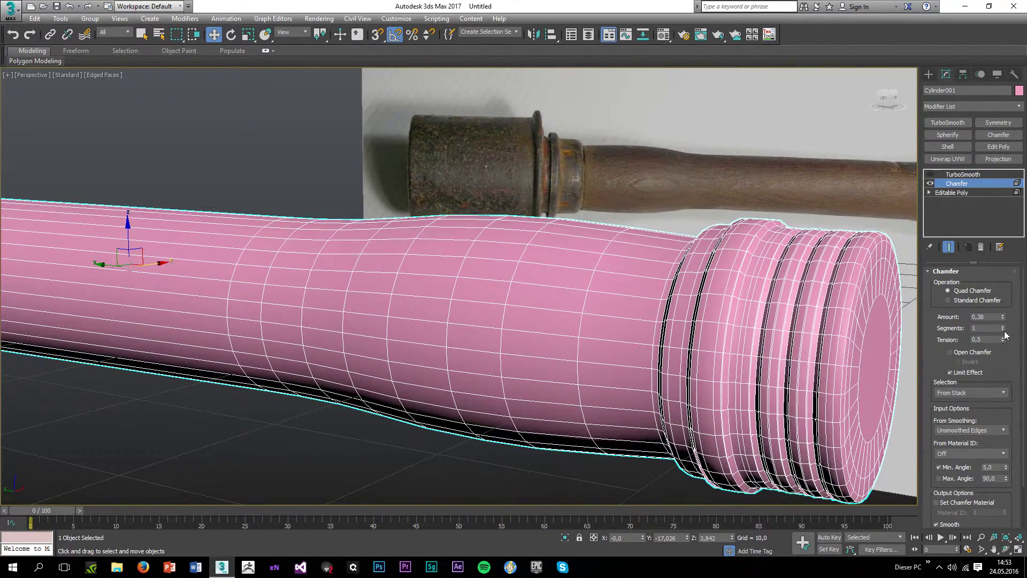
click(1003, 326)
drag(1003, 318, 1003, 328)
alt+middle_drag(755, 346, 725, 358)
middle_drag(779, 202, 657, 303)
scroll(657, 302, up, 3)
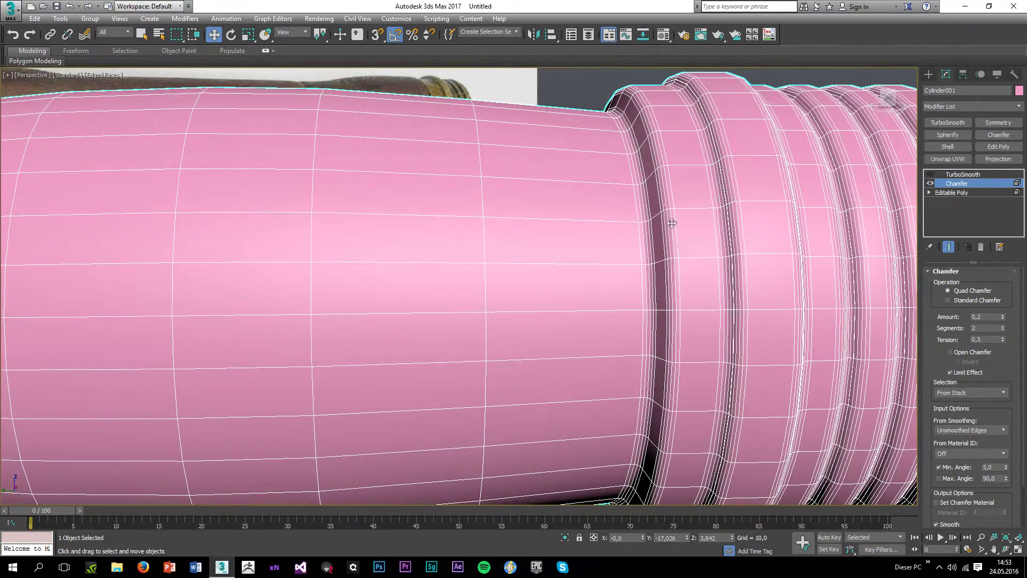
scroll(631, 190, down, 2)
alt+middle_drag(624, 189, 644, 236)
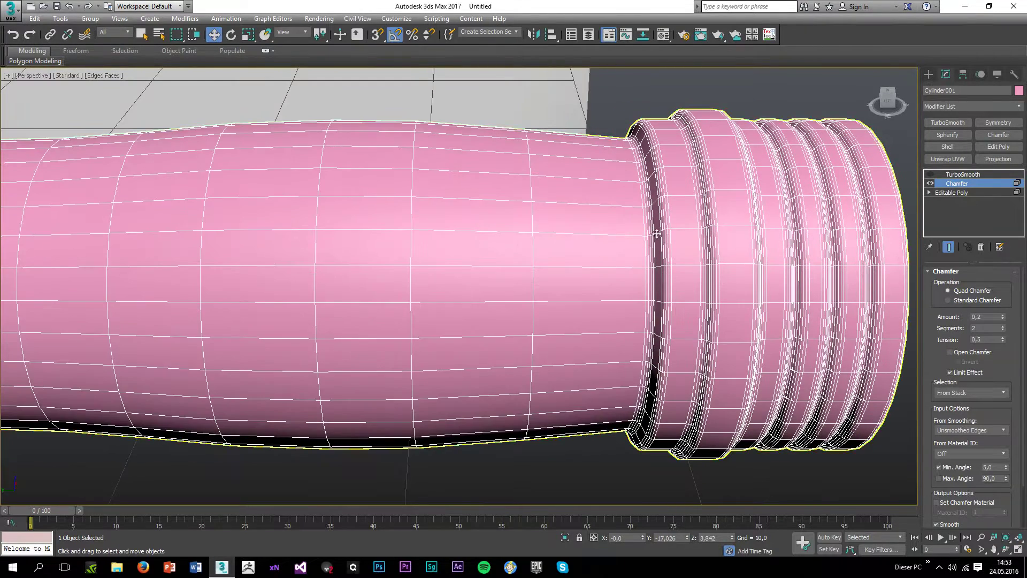
Step: Show the TurboSmooth result again and examine the smoothed edges of the cap and the grenade head without mesh edges
click(931, 175)
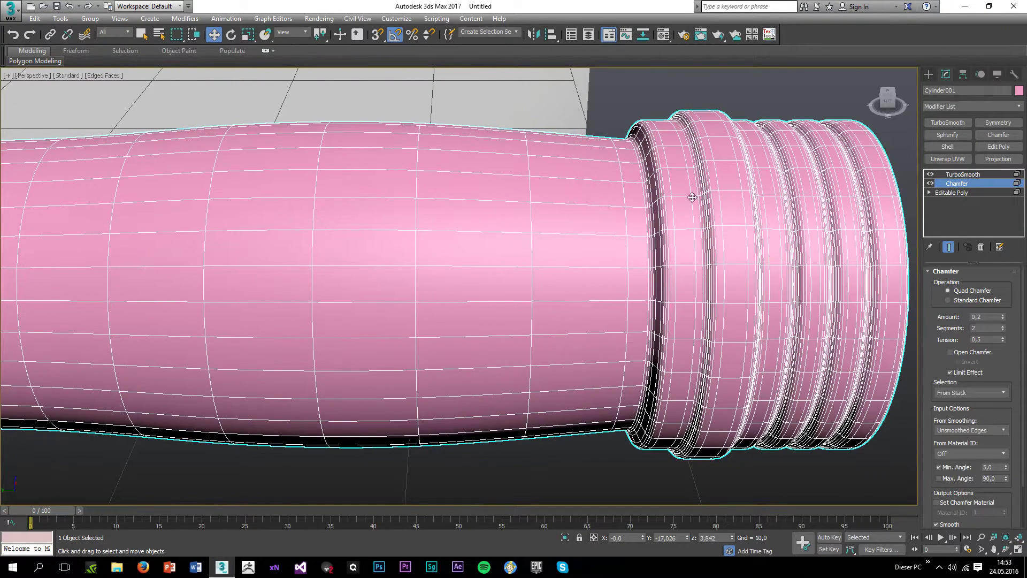
click(554, 95)
key(F4)
scroll(562, 236, down, 2)
alt+middle_drag(562, 236, 472, 349)
scroll(544, 318, down, 5)
scroll(471, 343, up, 5)
click(471, 325)
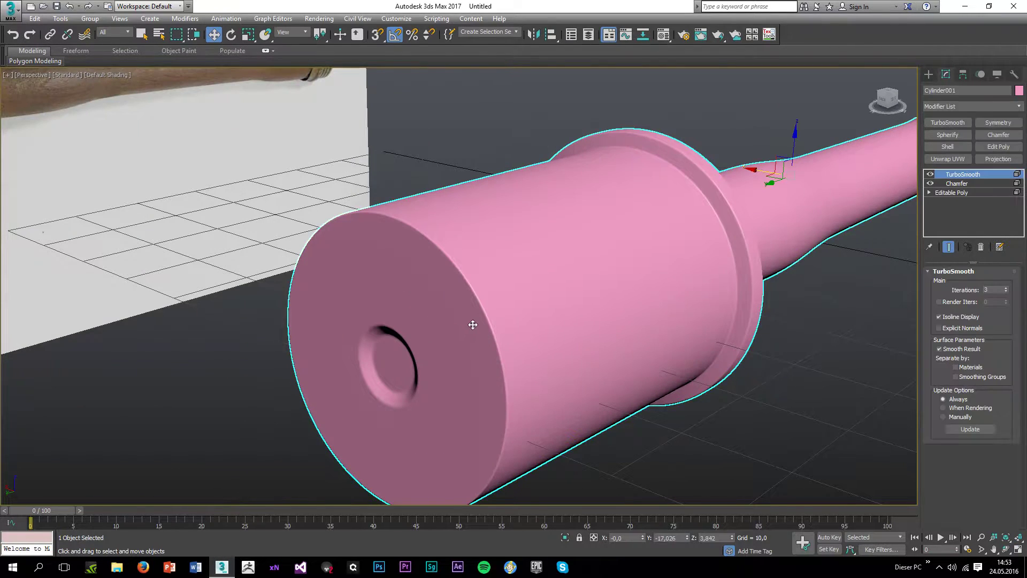
Step: Hide the TurboSmooth result, display the mesh edges, and set the Chamfer modifier's segments to 3
key(F4)
click(965, 193)
key(5)
key(F4)
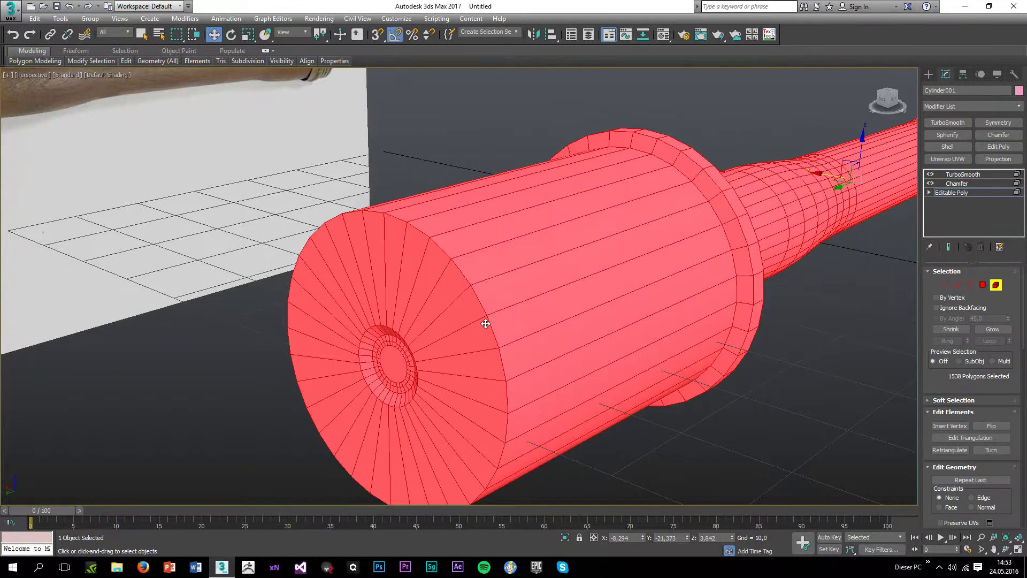
click(949, 184)
click(930, 174)
key(F4)
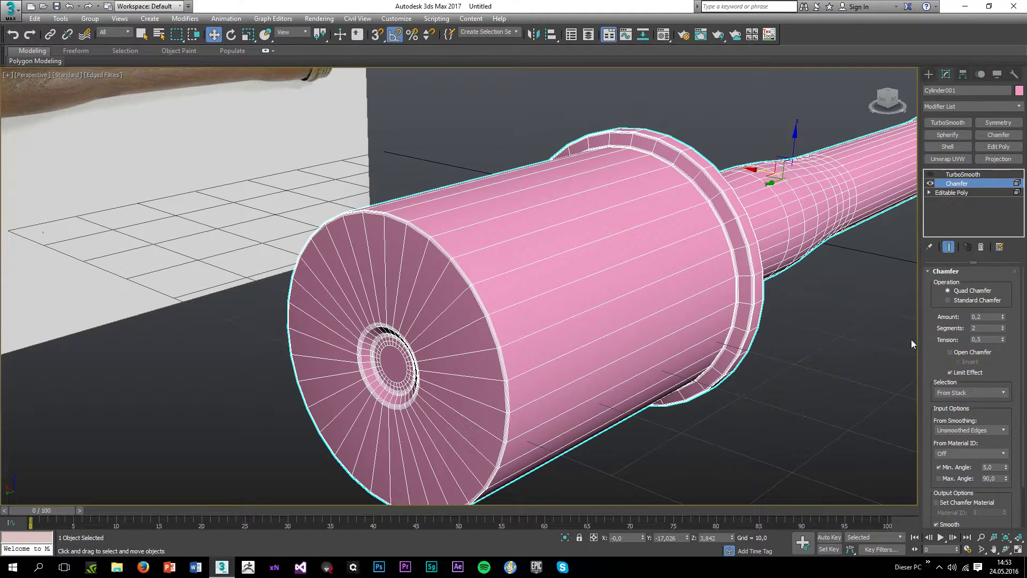
click(1003, 330)
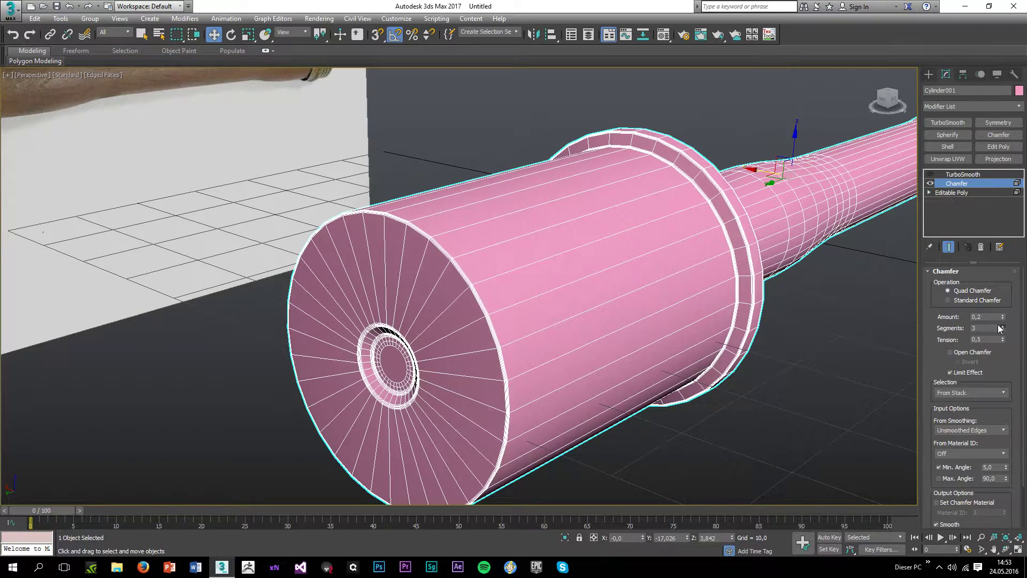
Step: Set the Chamfer modifier to 2 segments and an amount of 0.64, and check the whole grenade with TurboSmooth shown
click(1003, 326)
drag(1003, 319, 998, 290)
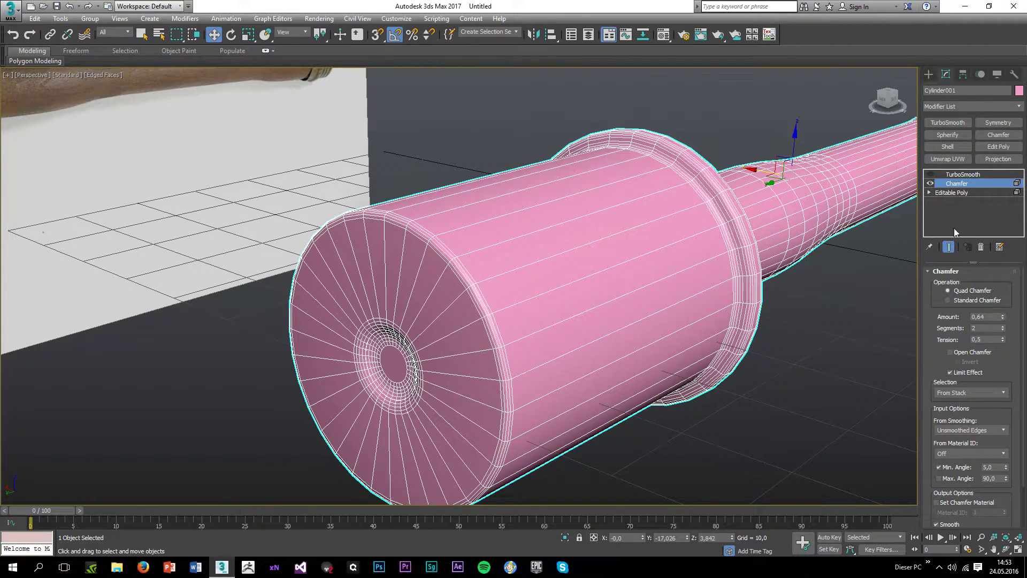
click(931, 174)
click(839, 304)
key(F4)
scroll(839, 304, down, 5)
alt+middle_drag(839, 304, 600, 348)
scroll(695, 315, down, 3)
click(641, 318)
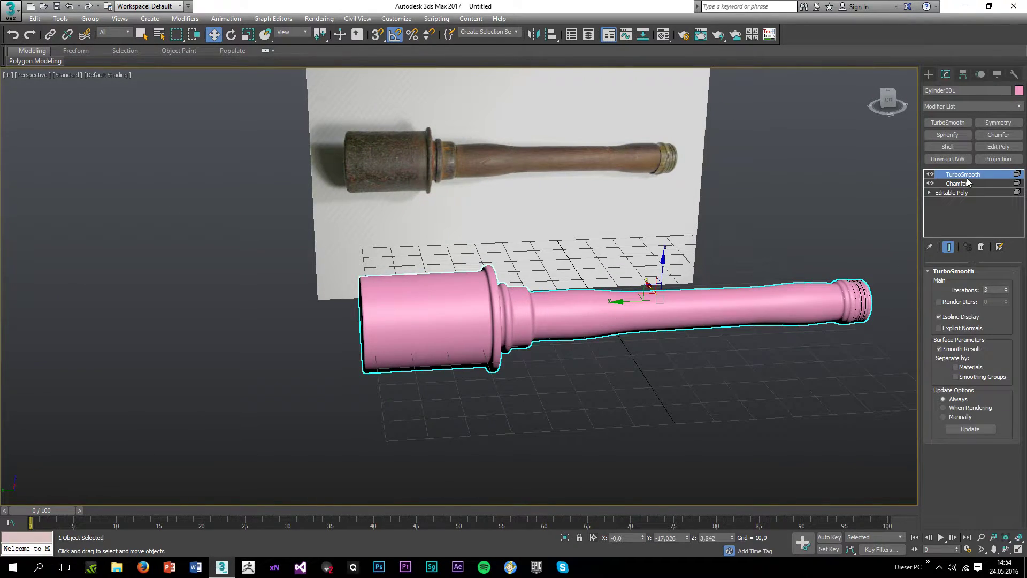
Step: Delete the TurboSmooth and Chamfer modifiers, leaving only the Editable Poly in the cylinder's stack
right_click(958, 175)
click(910, 191)
click(776, 240)
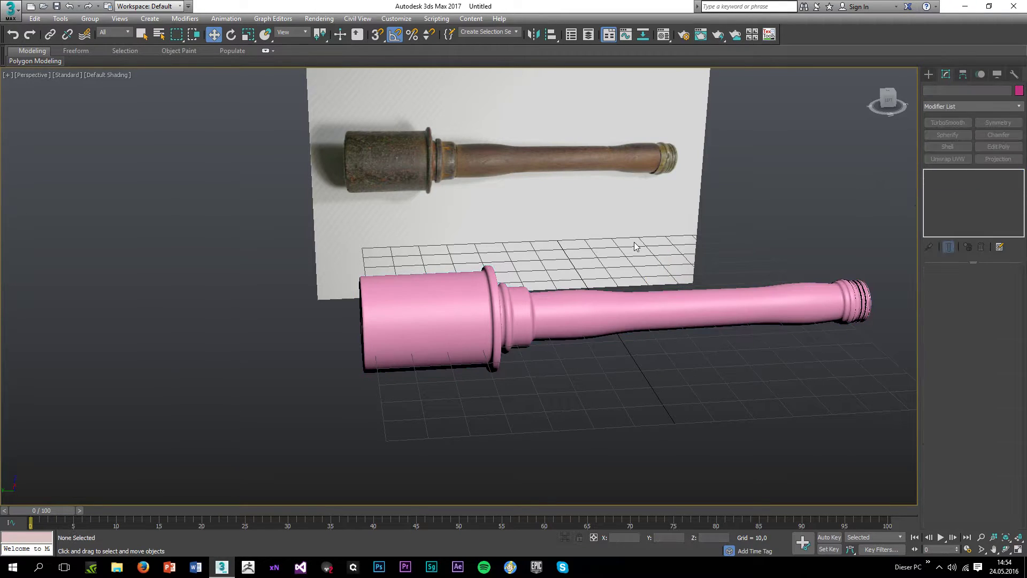
scroll(550, 311, up, 3)
click(551, 312)
right_click(957, 176)
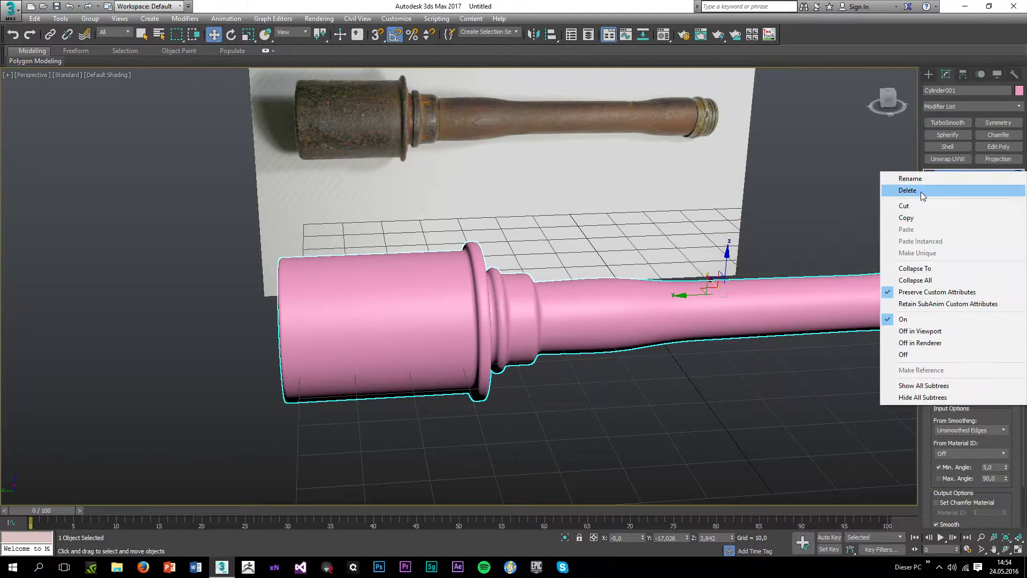
click(922, 189)
click(878, 332)
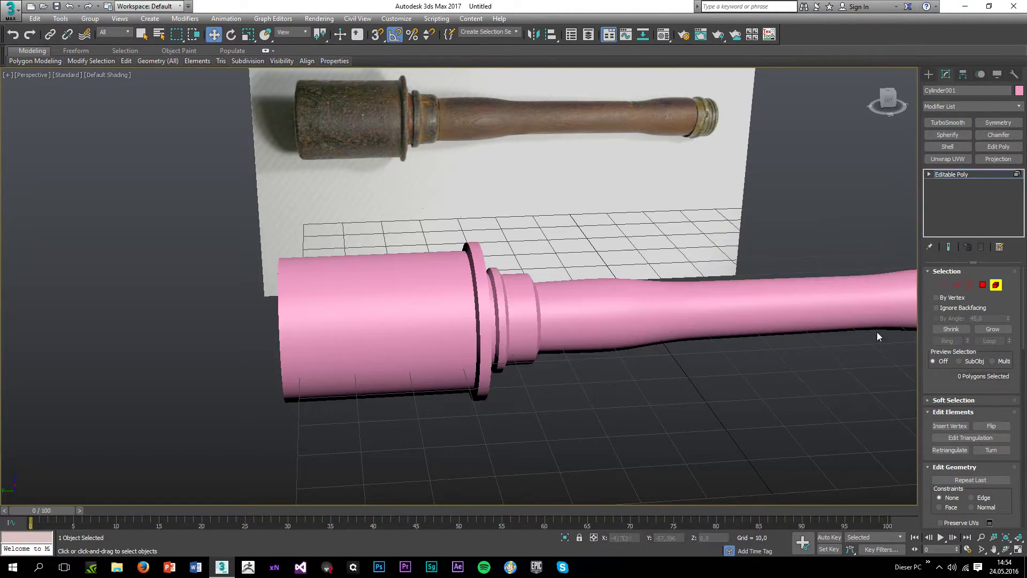
Step: Display the mesh edges and select the outer edge loop of the grenade head's front face
click(957, 285)
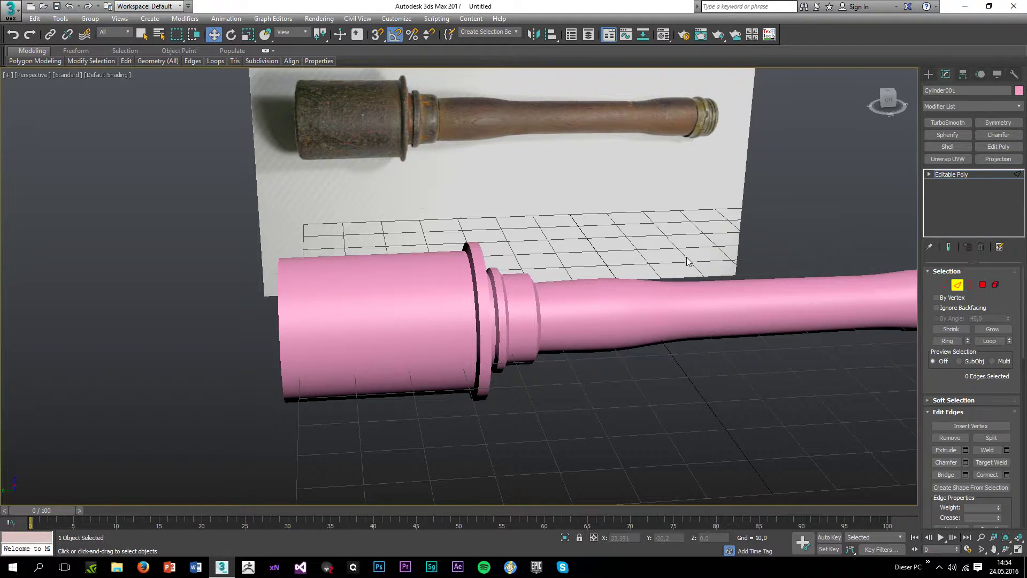
scroll(687, 260, down, 5)
scroll(559, 255, up, 3)
alt+middle_drag(455, 306, 567, 286)
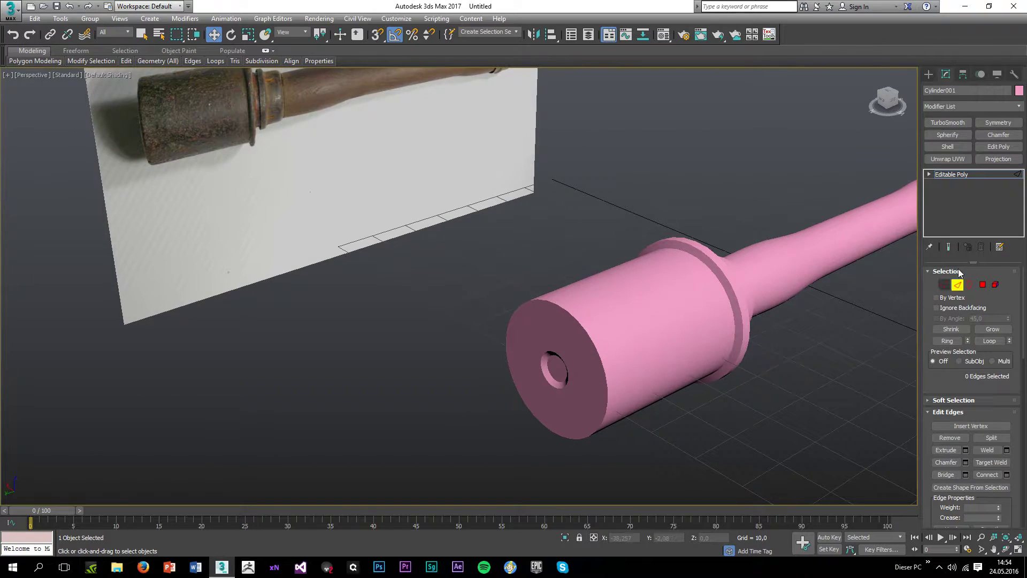
click(994, 285)
click(550, 311)
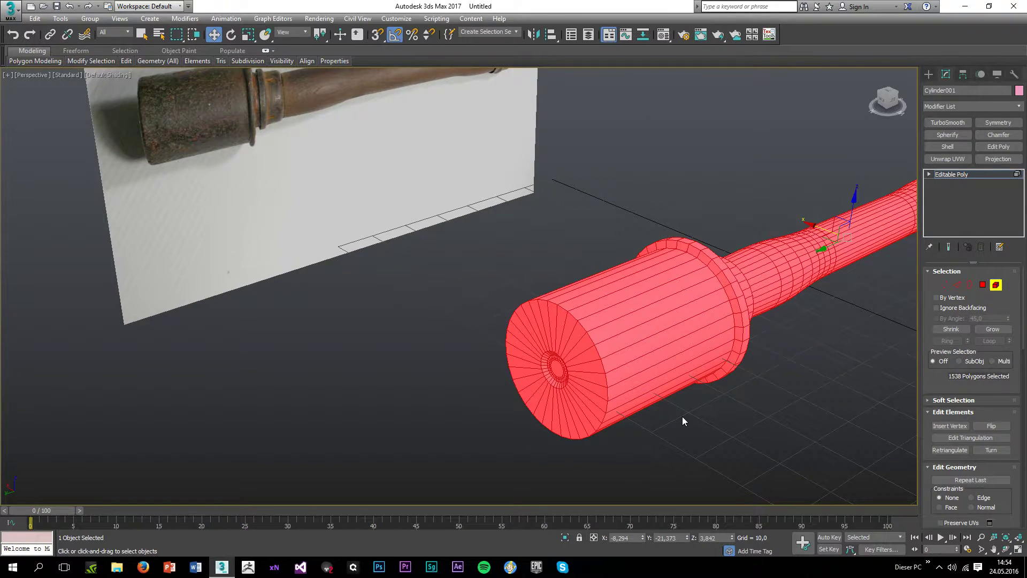
click(682, 416)
key(F4)
click(956, 285)
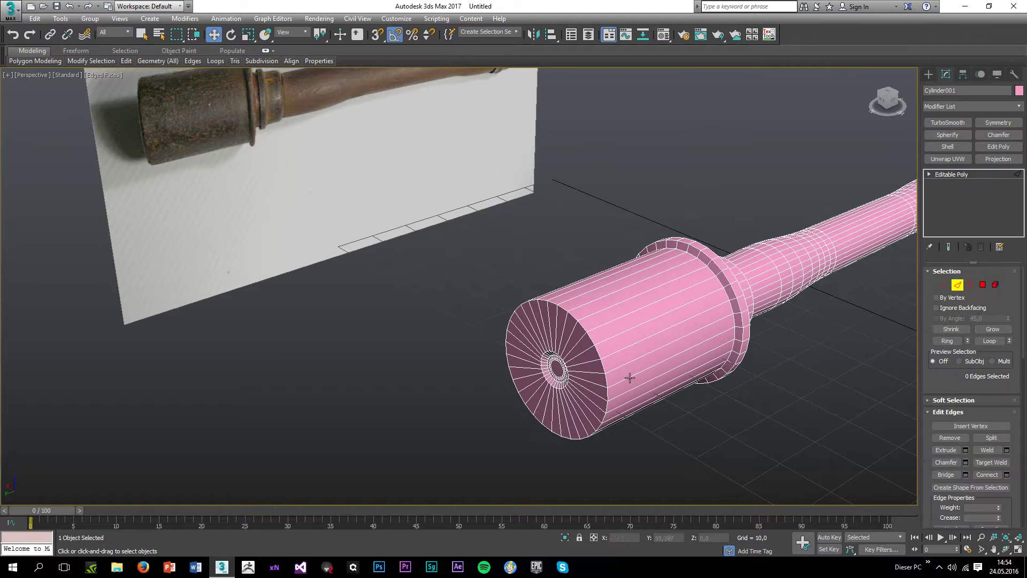
double_click(601, 368)
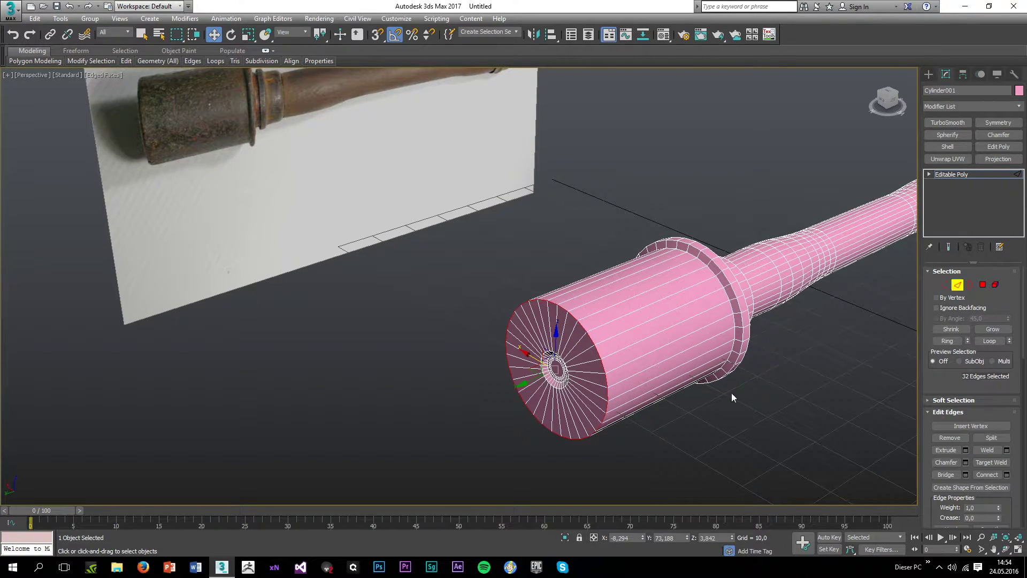
Step: Chamfer the selected front rim of the head with a small, multi-segment bevel
scroll(678, 425, down, 4)
alt+middle_drag(678, 425, 592, 263)
scroll(624, 339, up, 5)
alt+middle_drag(516, 201, 570, 231)
scroll(570, 232, up, 3)
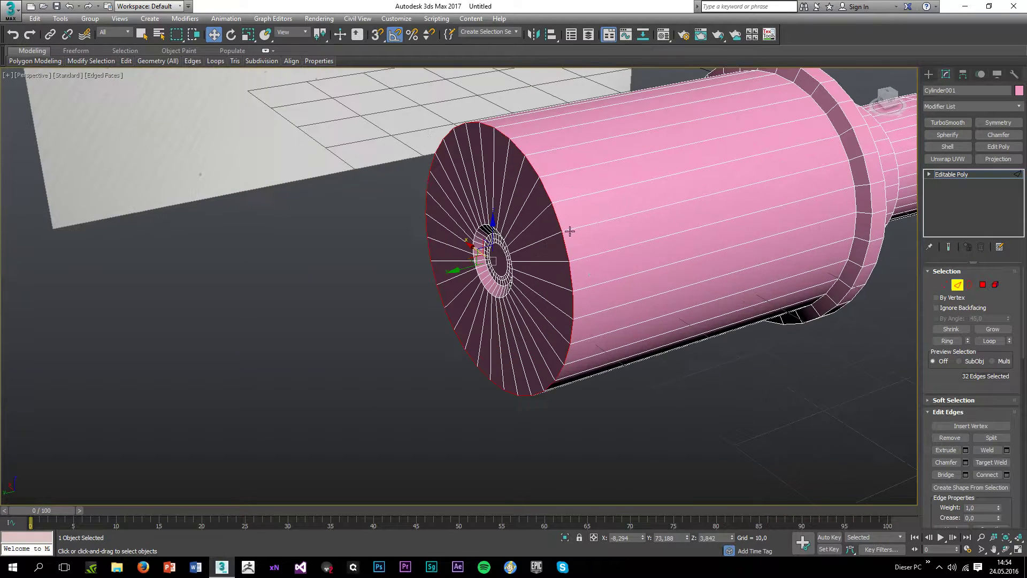
click(965, 463)
click(466, 328)
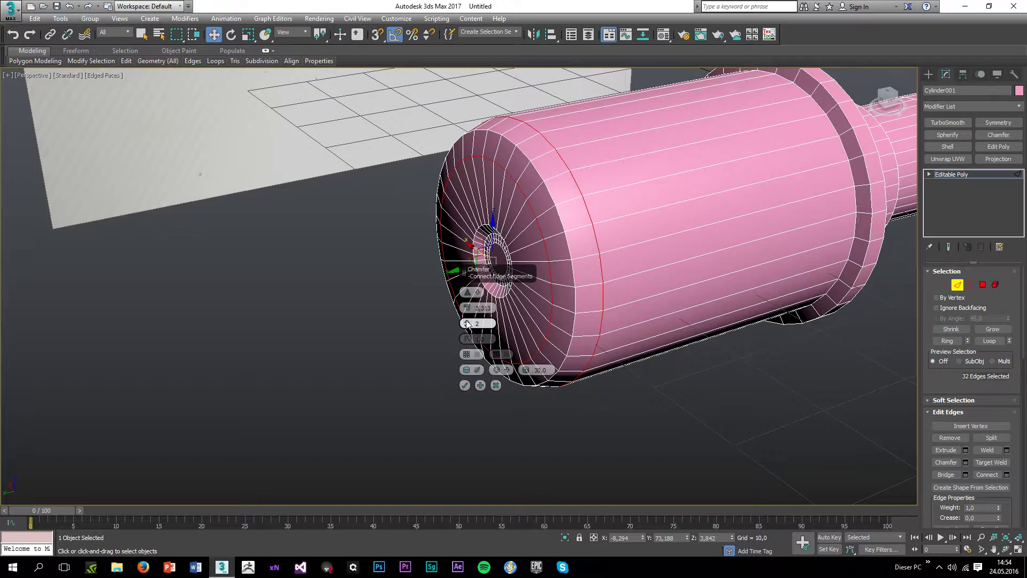
mouse_move(467, 310)
mouse_down()
mouse_move(456, 323)
mouse_move(467, 309)
mouse_up()
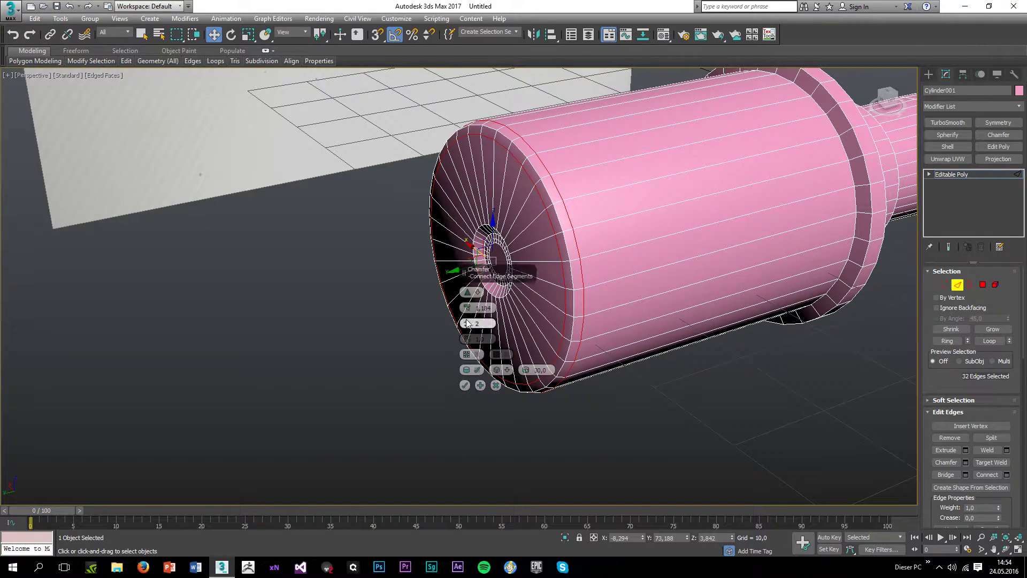
click(467, 321)
drag(466, 312, 462, 309)
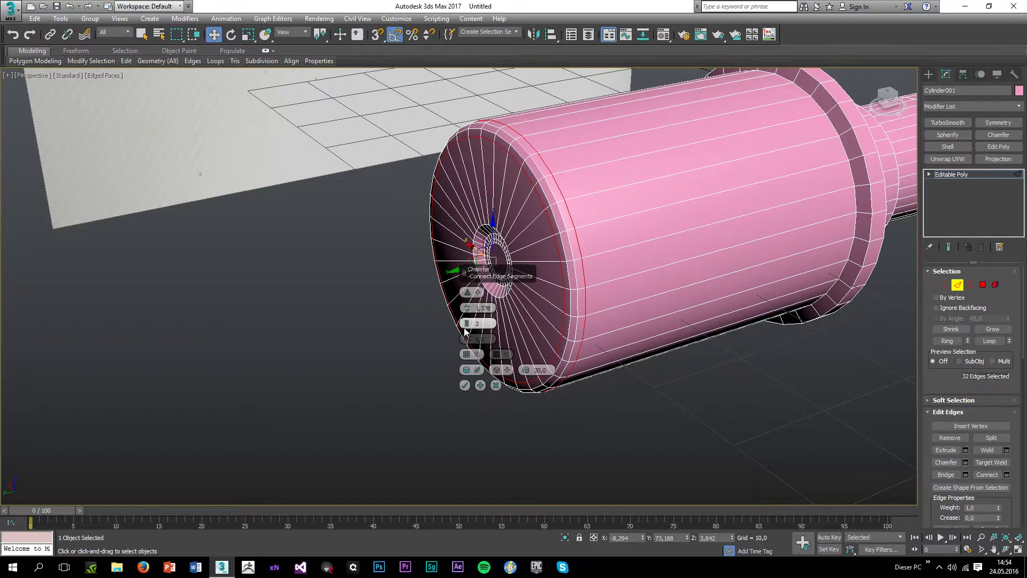
click(463, 328)
click(464, 384)
click(454, 395)
Step: Add Swift Loop edge loops on the head's front face, near the outer rim and at the central recess
alt+middle_drag(455, 394, 490, 381)
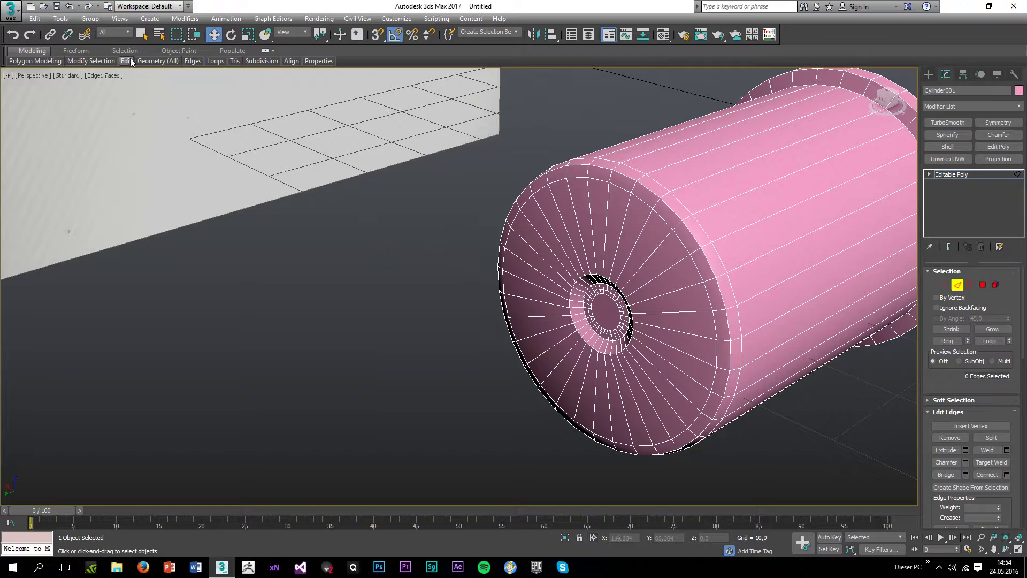
mouse_move(130, 61)
click(214, 88)
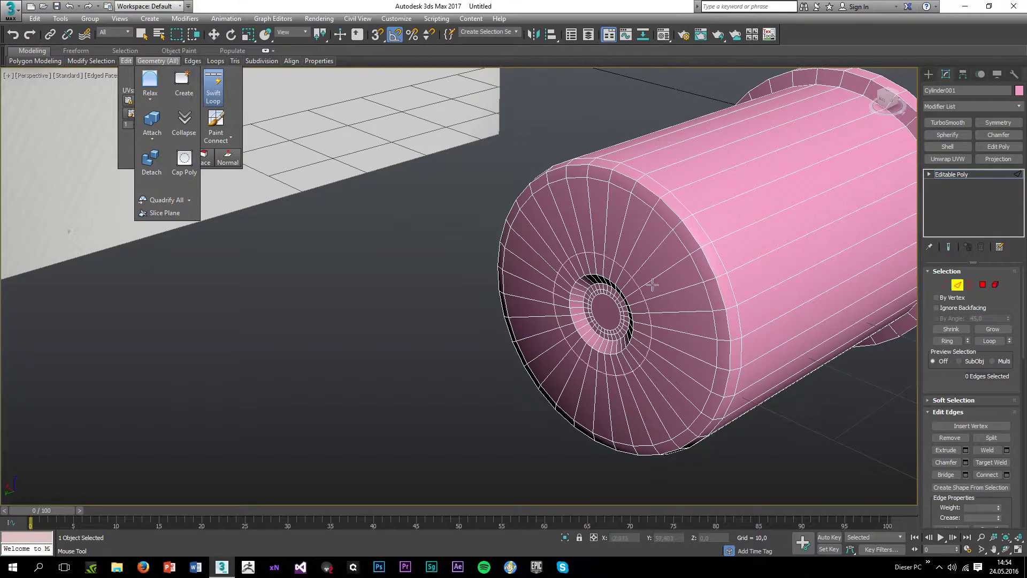
click(621, 215)
scroll(608, 274, up, 2)
scroll(609, 274, up, 2)
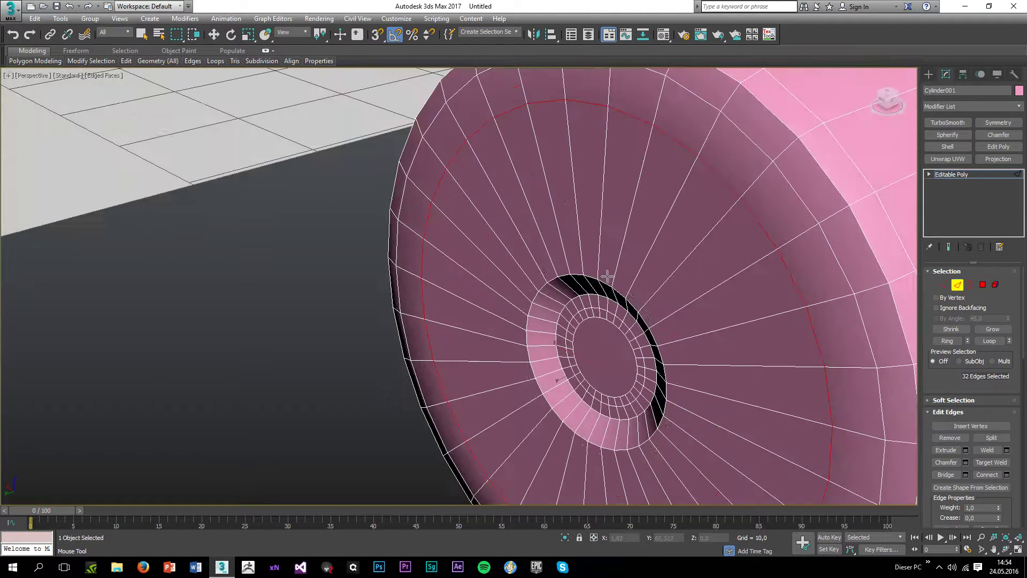
click(565, 302)
Step: Add edge loops around the head's side, one near the chamfered front rim and one close to the flange
scroll(685, 324, down, 4)
alt+middle_drag(803, 301, 588, 259)
click(641, 279)
click(654, 291)
scroll(654, 291, down, 2)
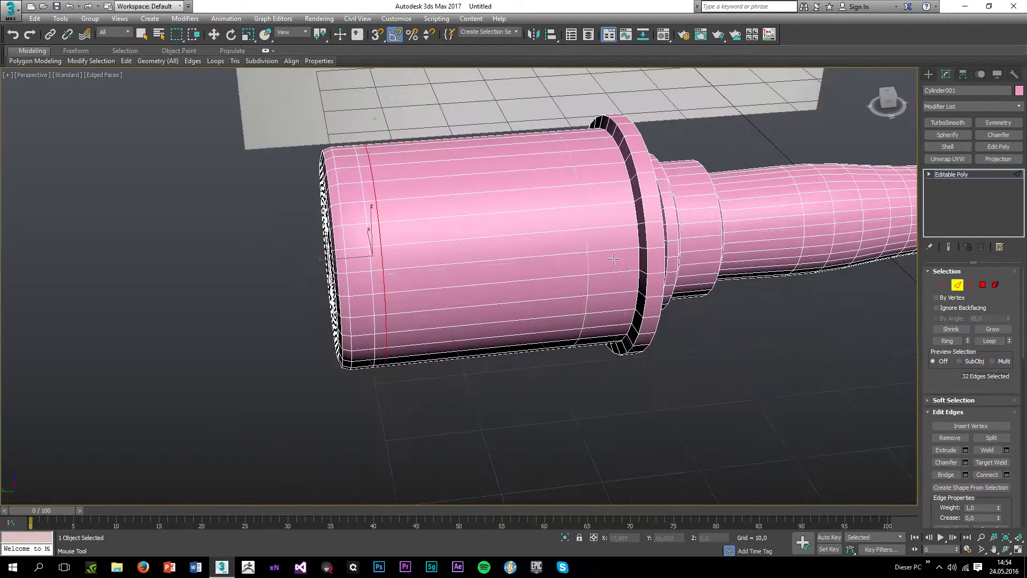
scroll(589, 259, up, 3)
key(w)
Step: Add a TurboSmooth modifier with 3 iterations and Isoline Display off, and check the head and collar without mesh edges
click(962, 122)
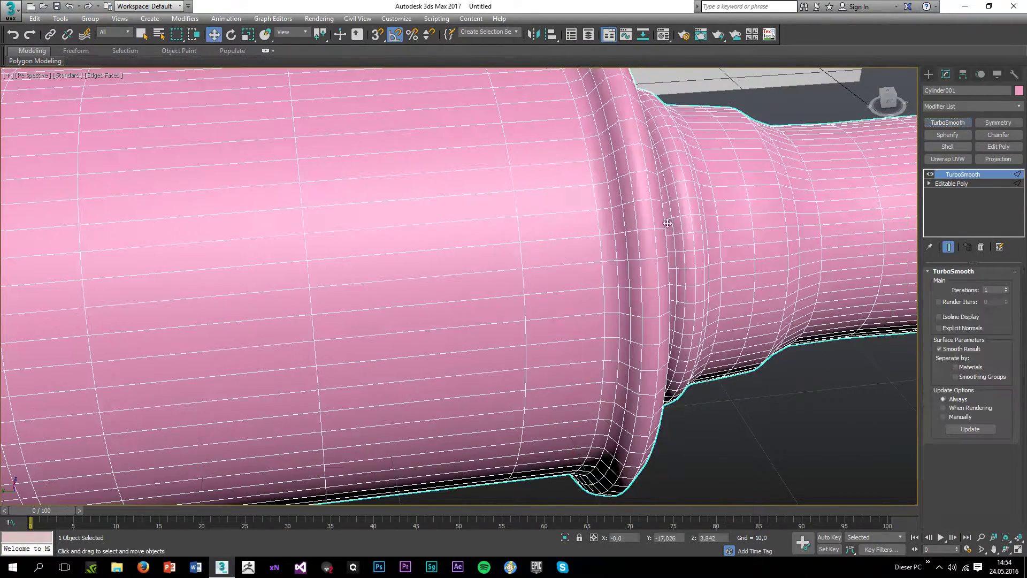
scroll(720, 206, down, 4)
scroll(601, 218, up, 3)
click(957, 318)
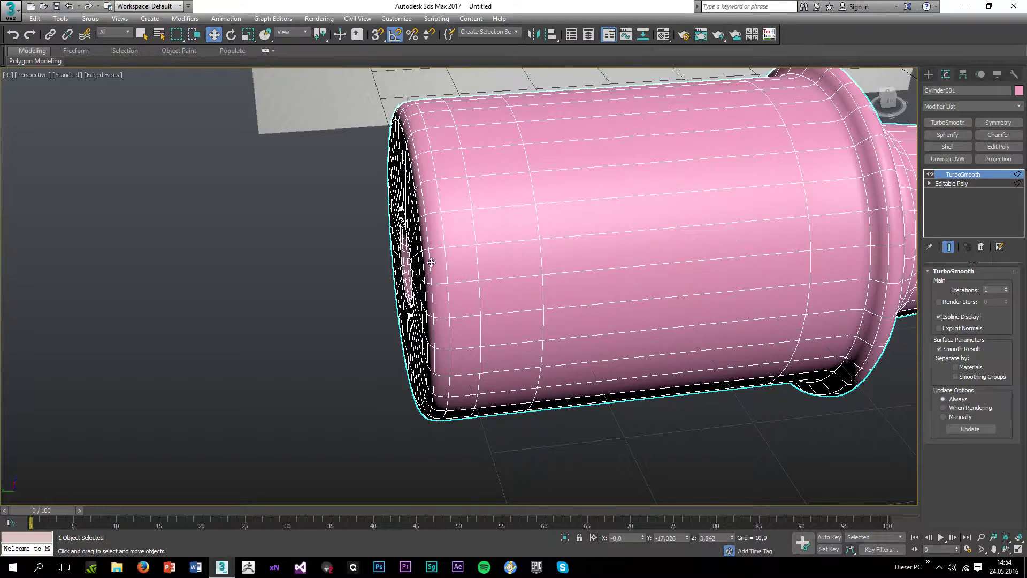
click(951, 318)
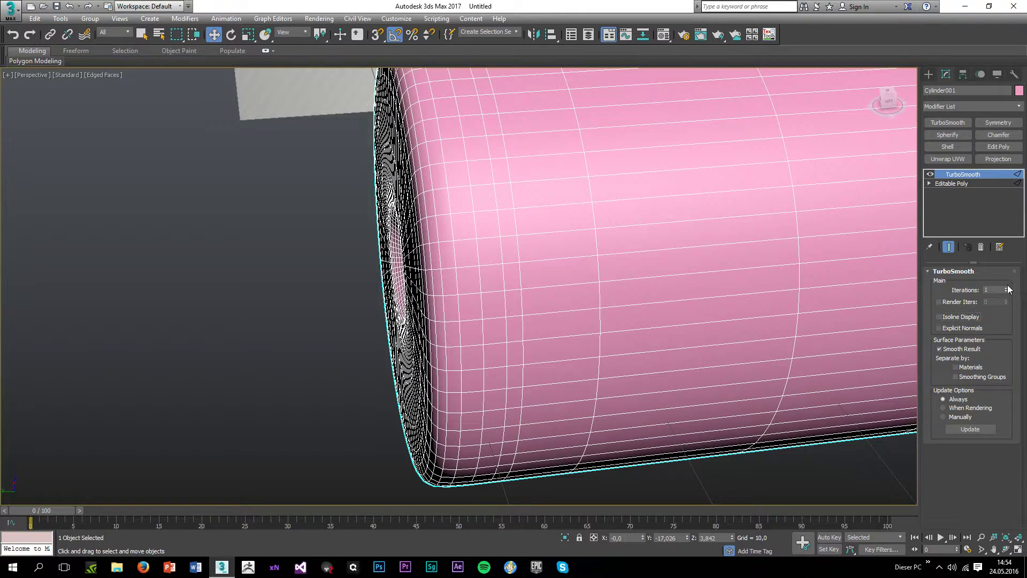
click(1006, 288)
click(1006, 289)
alt+middle_drag(436, 262, 484, 257)
alt+middle_drag(604, 255, 632, 231)
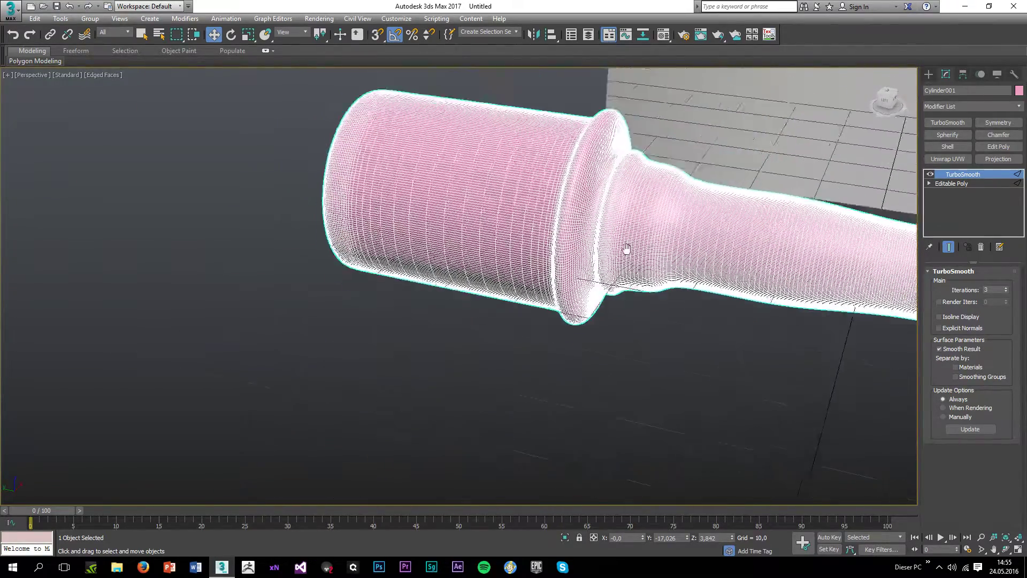
key(F4)
scroll(604, 226, up, 4)
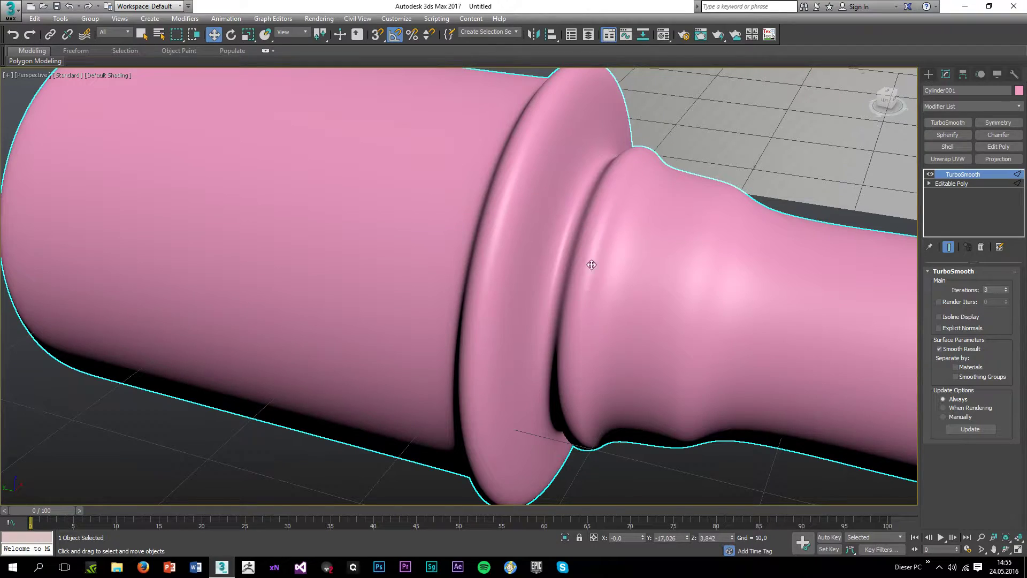
Step: Return to the Editable Poly edges and add Swift Loop edge loops in the neck groove and beside the collar's raised ring
key(F4)
click(946, 185)
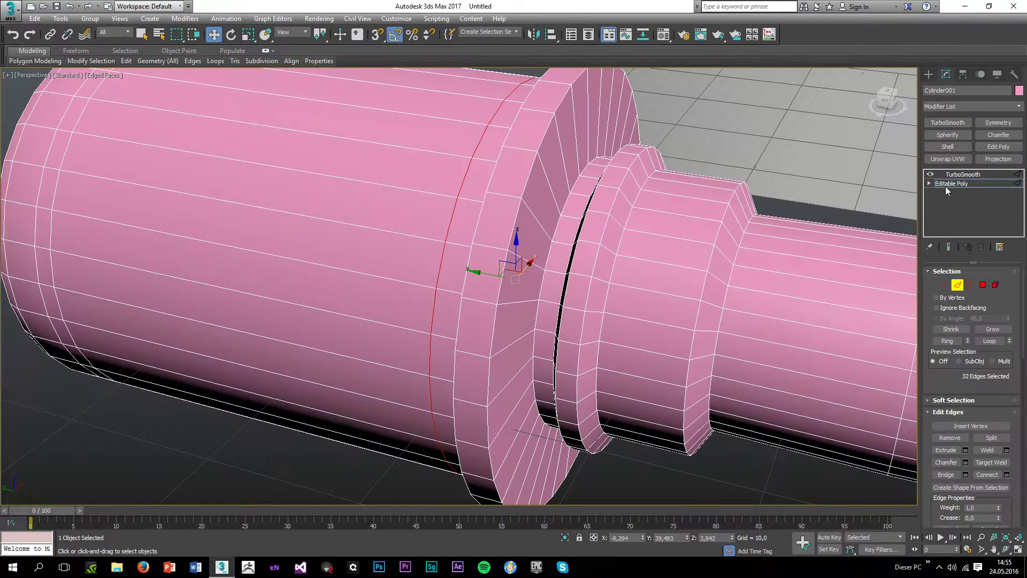
mouse_move(121, 63)
click(214, 86)
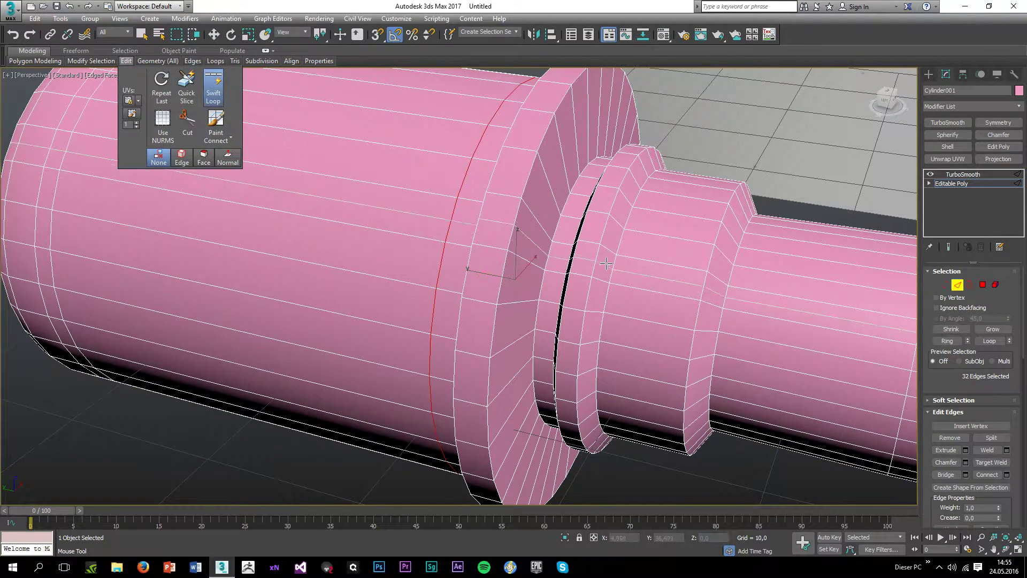
scroll(620, 289, up, 2)
scroll(621, 297, down, 3)
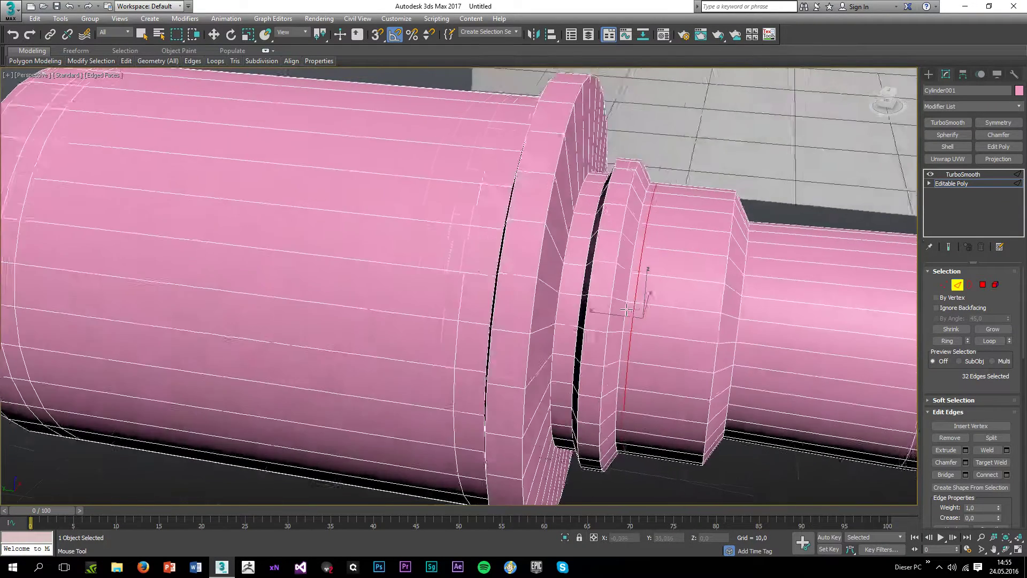
scroll(615, 291, up, 3)
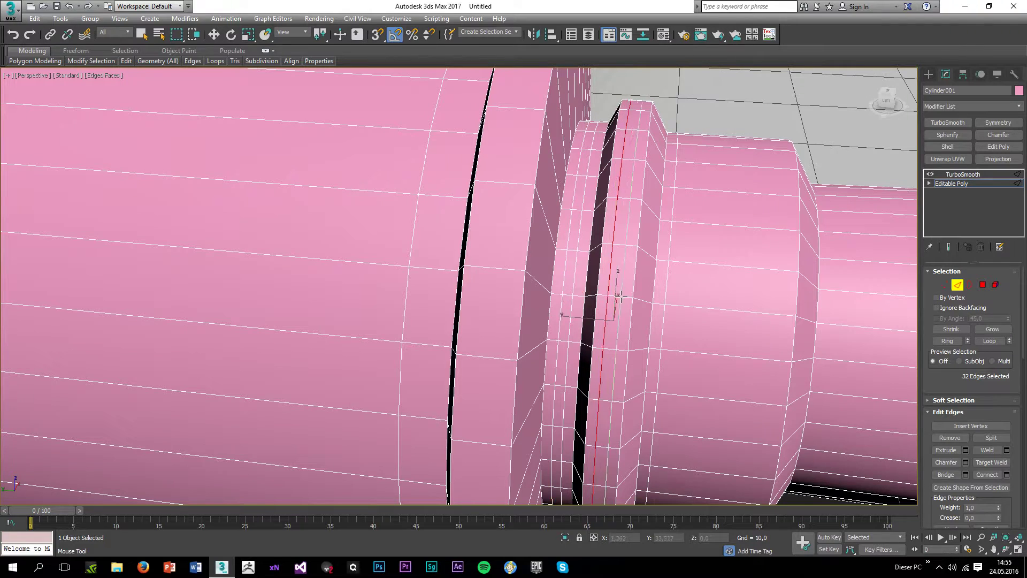
Step: Add supporting edge loops on the outer band and sloped rear side of the collar's raised ring
scroll(626, 310, down, 4)
click(632, 316)
scroll(626, 313, up, 4)
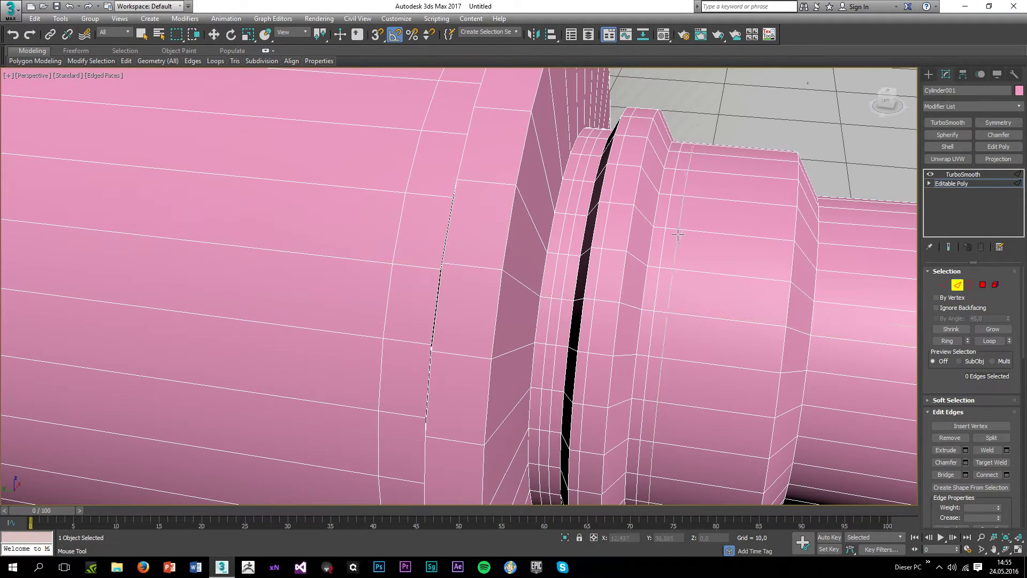
click(615, 247)
alt+middle_drag(616, 248, 603, 265)
scroll(555, 206, down, 5)
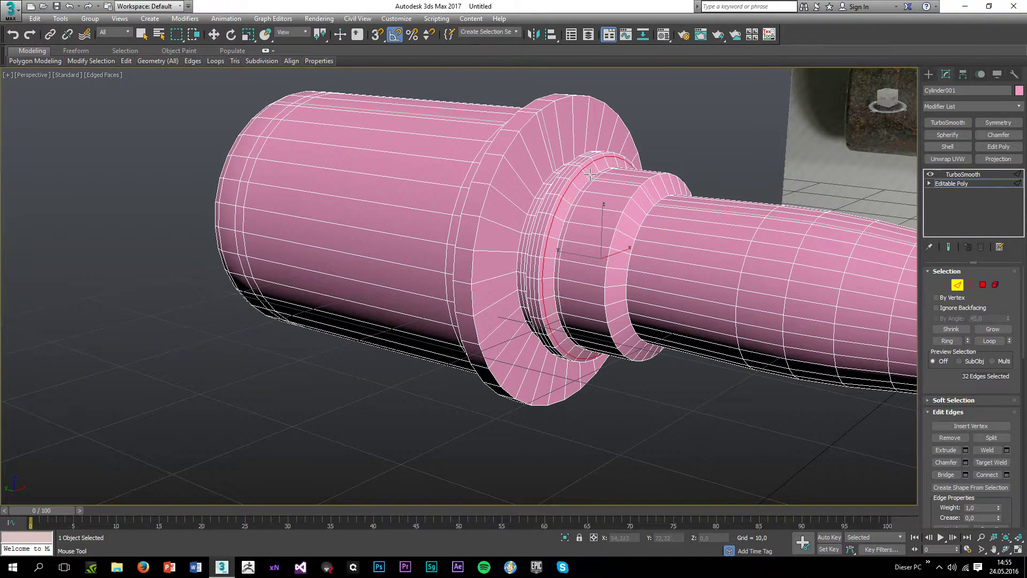
ctrl+double_click(590, 177)
click(590, 176)
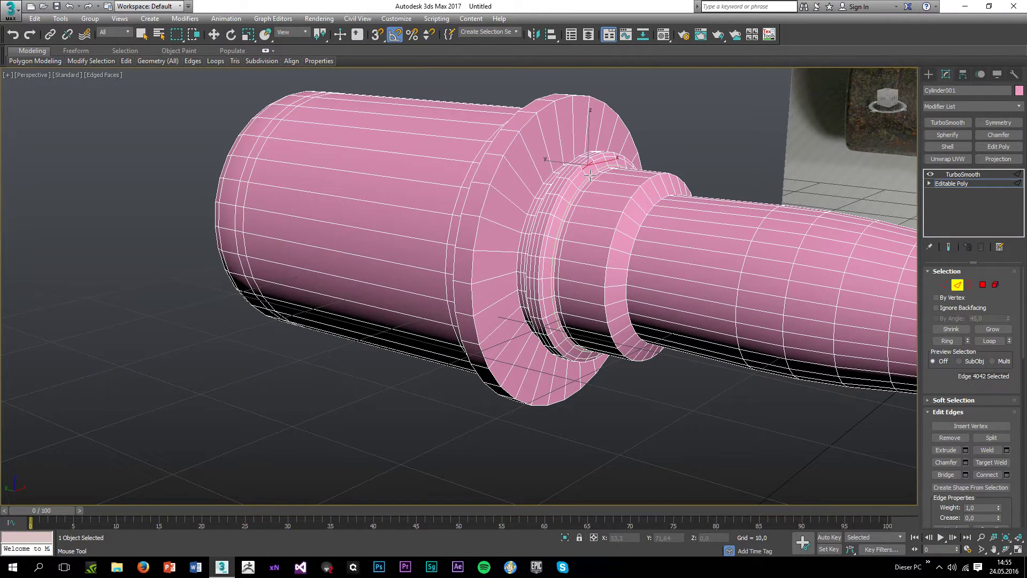
scroll(591, 179, up, 2)
scroll(582, 185, down, 2)
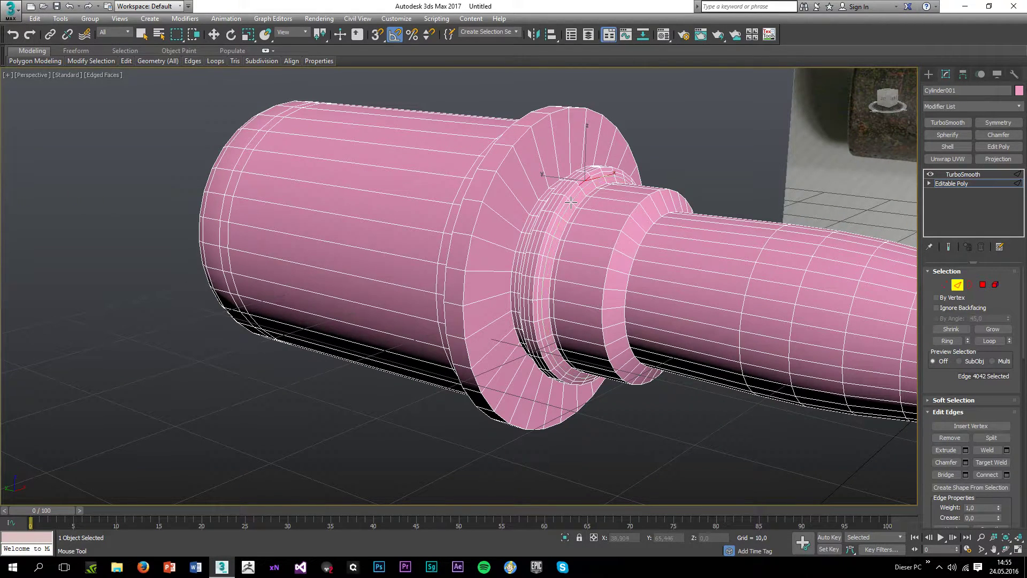
click(574, 204)
Step: Add a supporting edge loop around the head directly in front of the flange
alt+middle_drag(572, 204, 526, 218)
drag(526, 218, 506, 201)
click(506, 200)
alt+middle_drag(508, 201, 590, 184)
drag(574, 165, 576, 167)
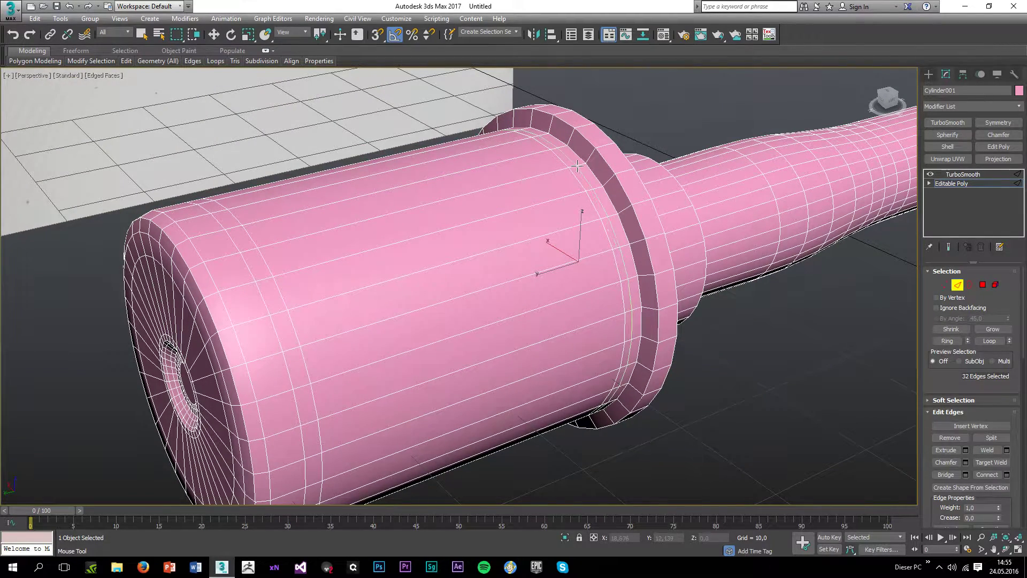
click(575, 163)
alt+middle_drag(575, 163, 540, 128)
scroll(559, 128, down, 1)
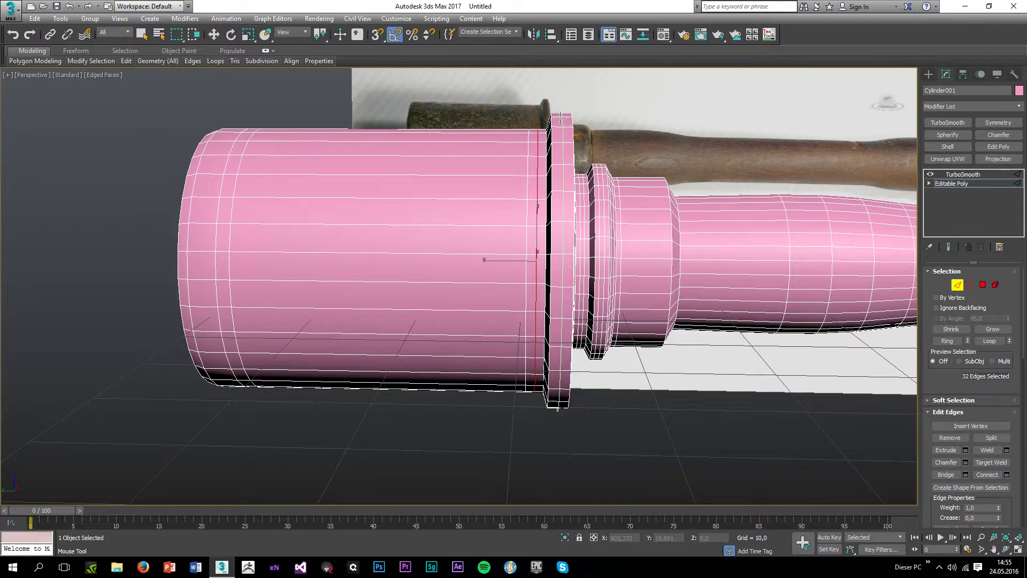
Step: Add an edge loop around the flange's outer rim and compare the flange with the reference photo
alt+middle_drag(560, 118, 520, 191)
alt+middle_drag(578, 170, 583, 230)
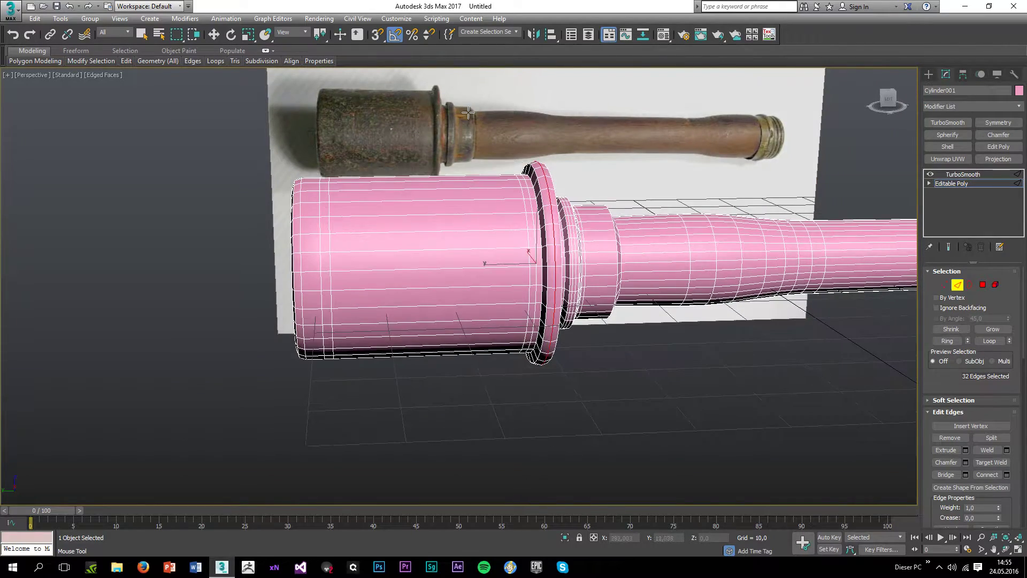
scroll(438, 101, up, 5)
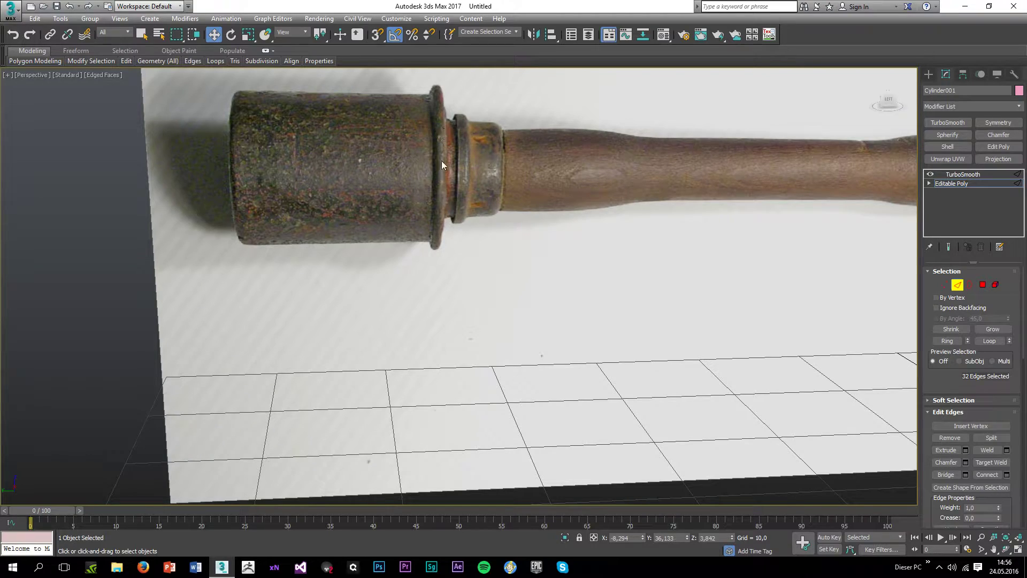
Step: Add a Swift Loop edge loop around the collar's sloped rear end and shift it slightly toward the handle
scroll(454, 194, down, 4)
scroll(495, 237, down, 2)
middle_drag(507, 241, 480, 236)
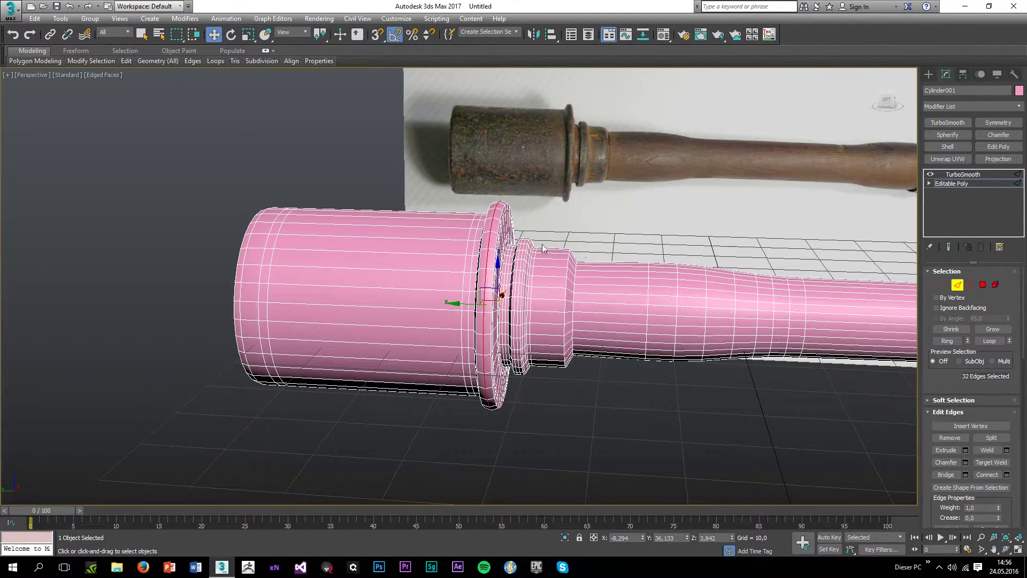
mouse_move(124, 63)
click(214, 89)
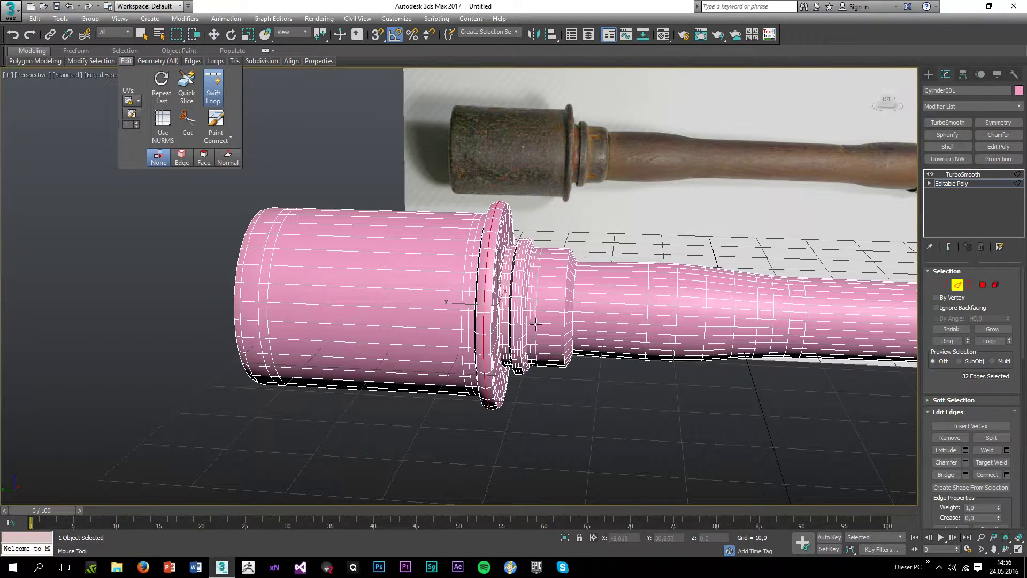
scroll(539, 306, up, 4)
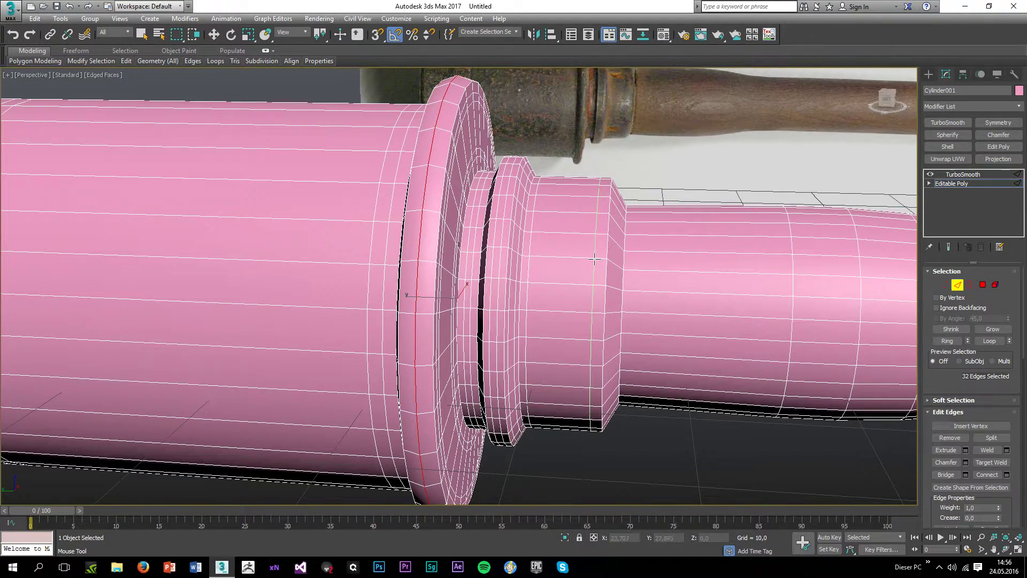
mouse_move(587, 258)
alt+middle_down()
mouse_move(560, 276)
mouse_move(587, 268)
alt+middle_up()
click(557, 252)
scroll(569, 305, up, 3)
key(w)
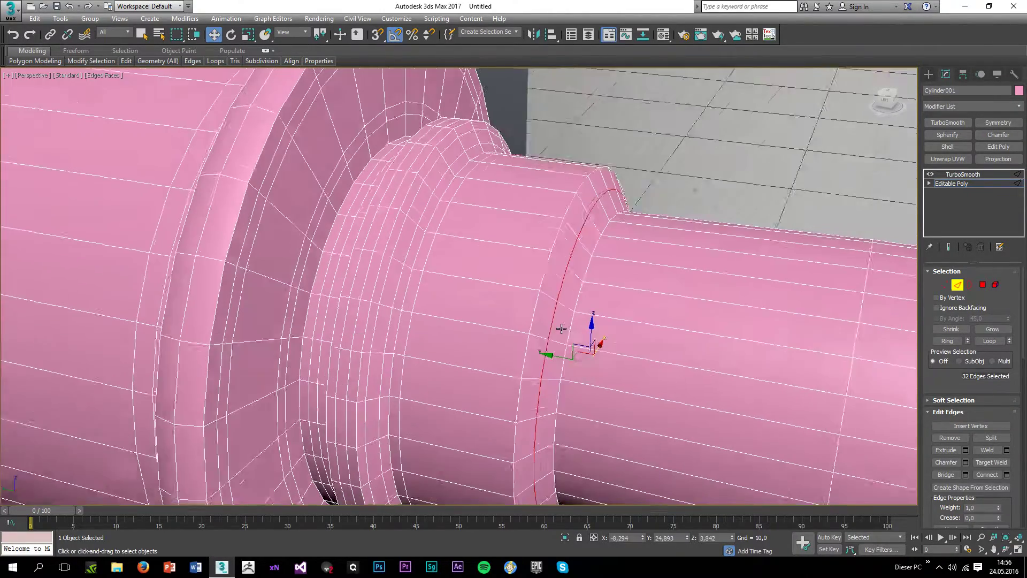
drag(555, 360, 558, 368)
scroll(558, 367, down, 4)
click(622, 172)
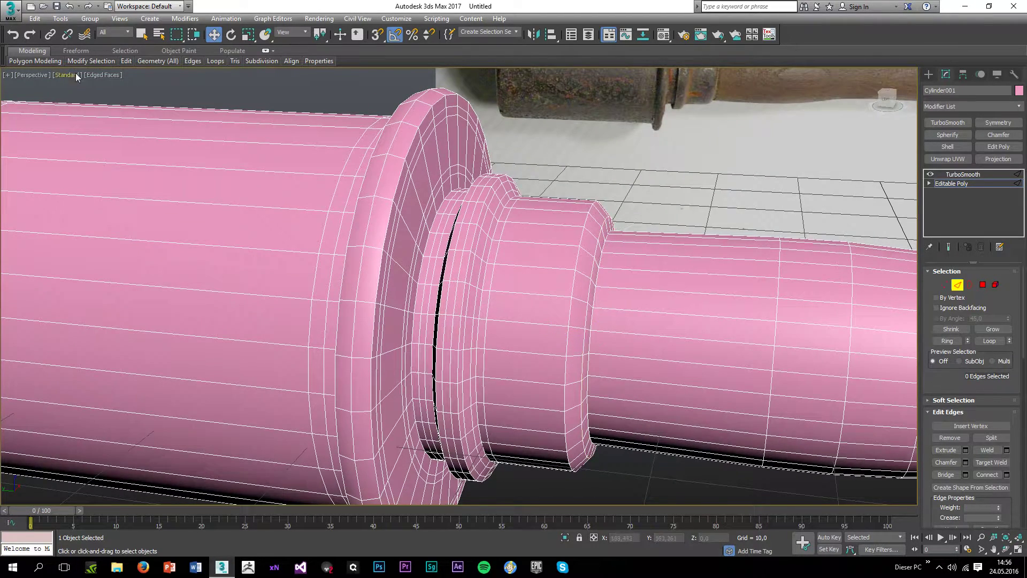
Step: Add supporting edge loops around the collar's cylindrical band, two near its rear edge and one beside the raised ring
mouse_move(127, 60)
click(213, 87)
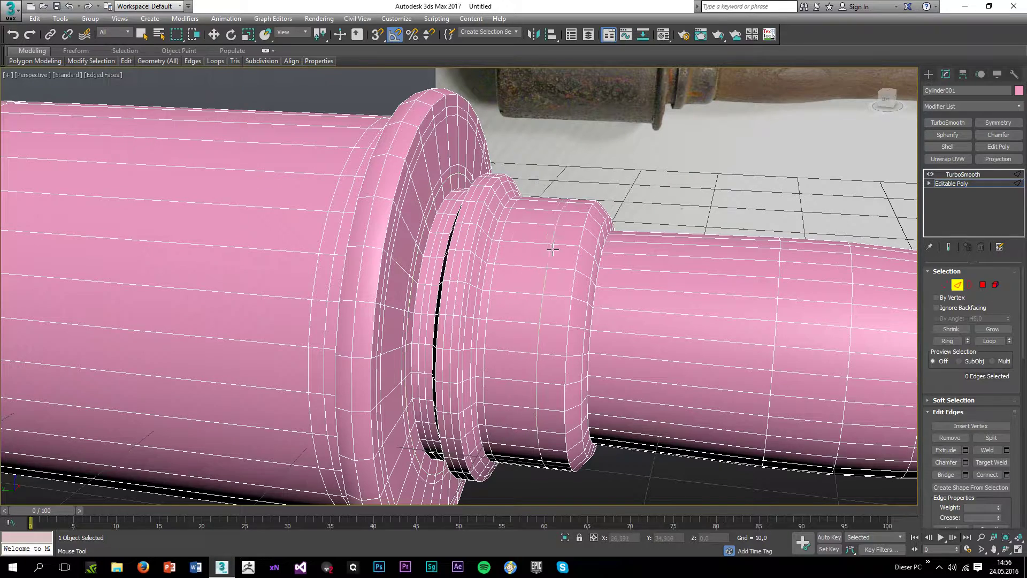
click(564, 250)
click(553, 248)
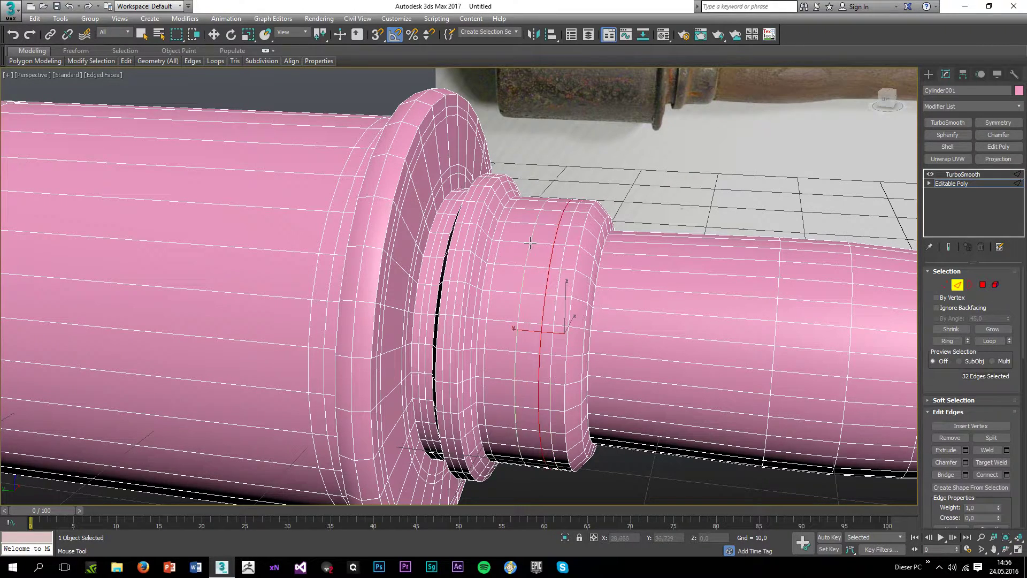
click(510, 247)
Step: Add a supporting edge loop around the handle directly behind the collar
scroll(613, 267, up, 2)
alt+middle_drag(613, 269, 570, 284)
scroll(576, 260, down, 3)
scroll(569, 289, up, 3)
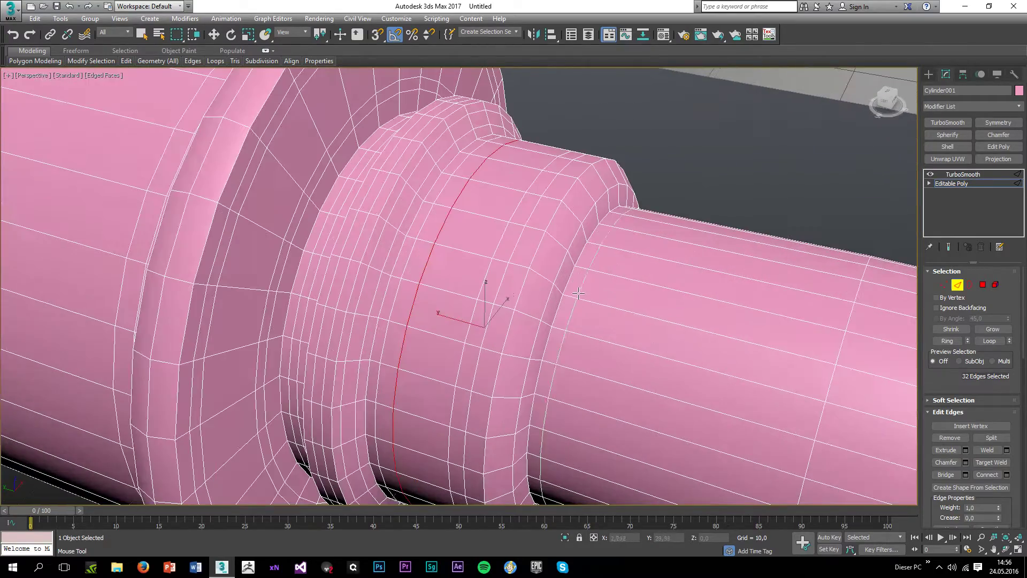
scroll(569, 293, up, 2)
scroll(568, 296, down, 2)
alt+middle_drag(592, 285, 605, 230)
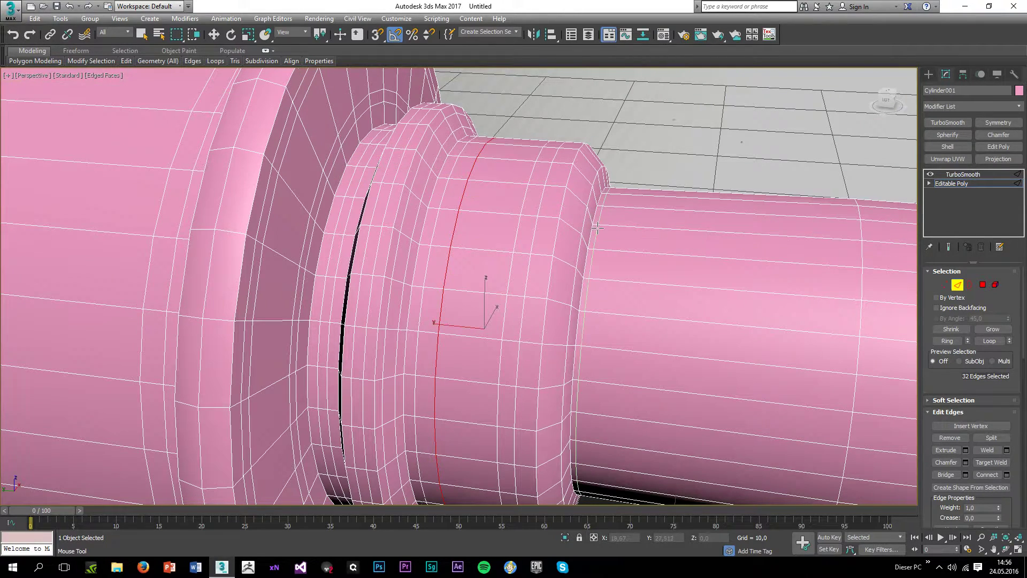
scroll(595, 227, down, 2)
scroll(589, 235, down, 3)
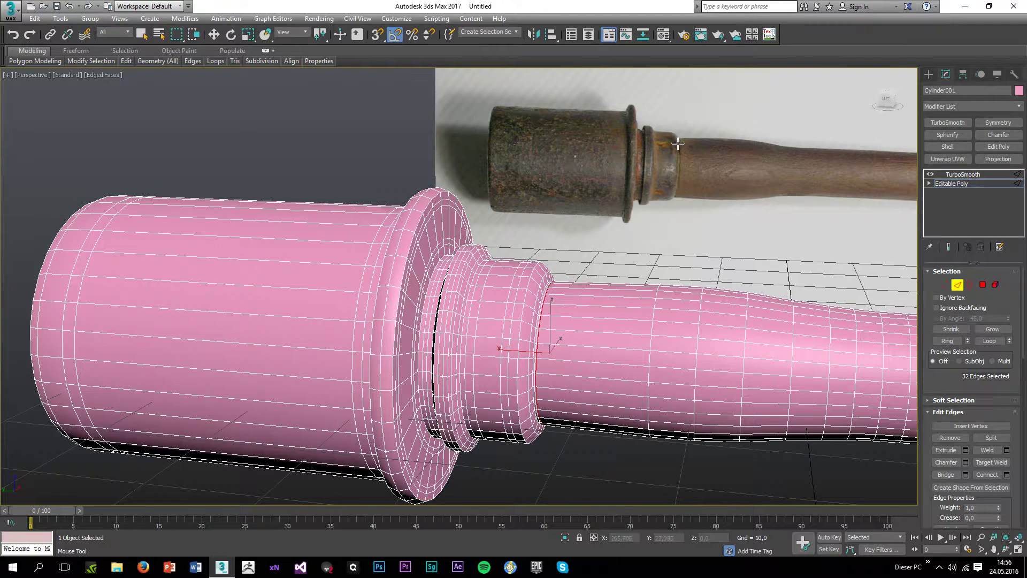
Step: Show the TurboSmooth result without edges and inspect the collar and its junction with the handle
click(947, 175)
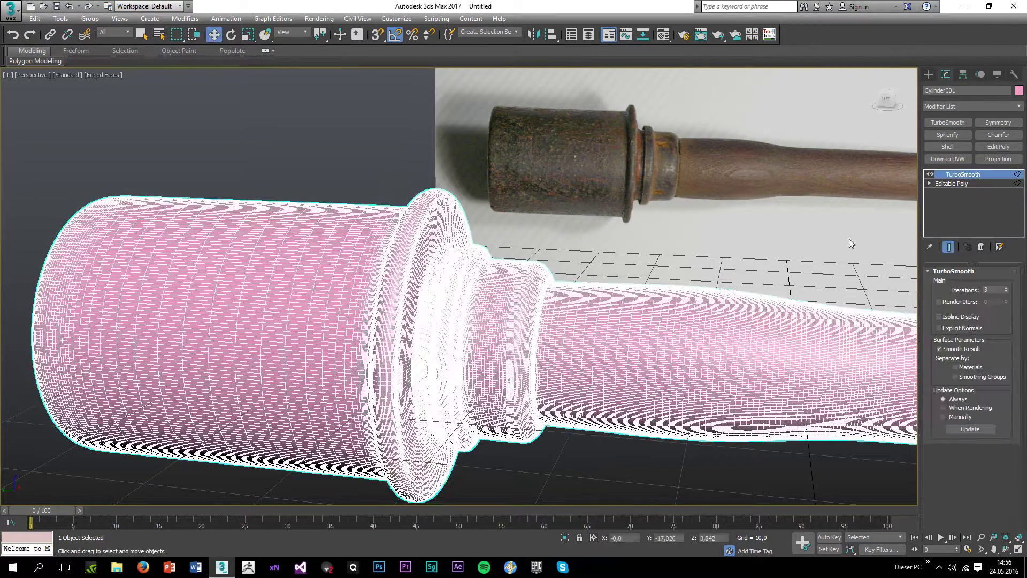
key(w)
click(621, 214)
key(F4)
scroll(611, 328, down, 2)
mouse_move(542, 336)
alt+middle_down()
mouse_move(557, 346)
mouse_move(630, 331)
mouse_move(557, 355)
mouse_move(546, 340)
mouse_move(528, 346)
alt+middle_up()
scroll(528, 346, up, 2)
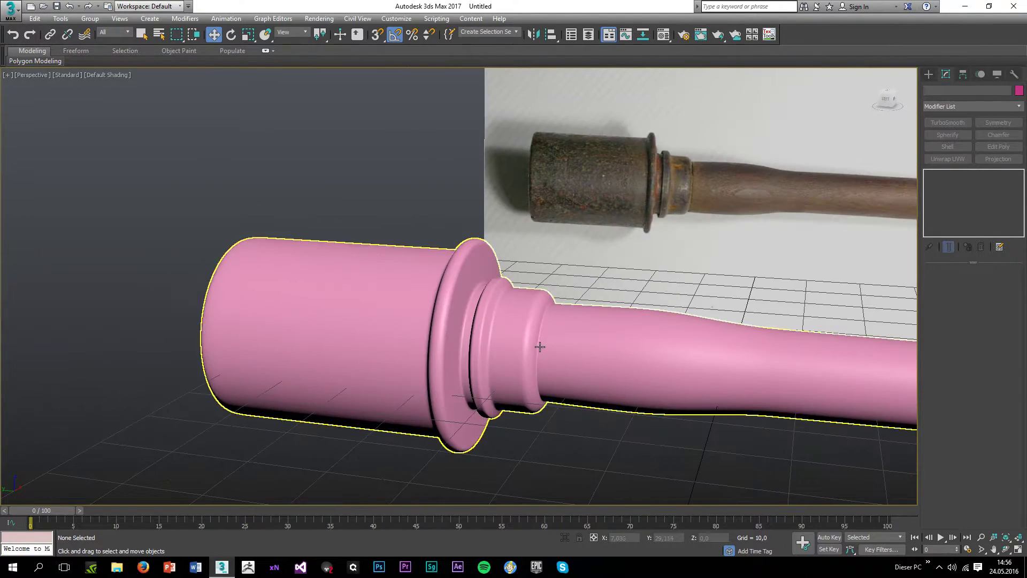
scroll(541, 339, up, 3)
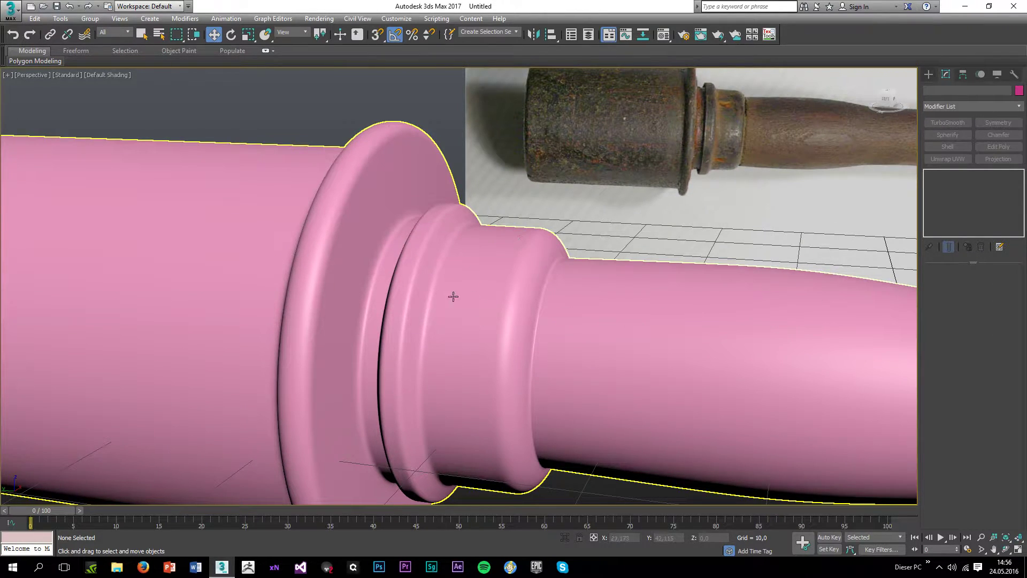
Step: Select both edge loops where the handle meets the collar, move them away from the collar along Y and check the smoothed result
click(501, 315)
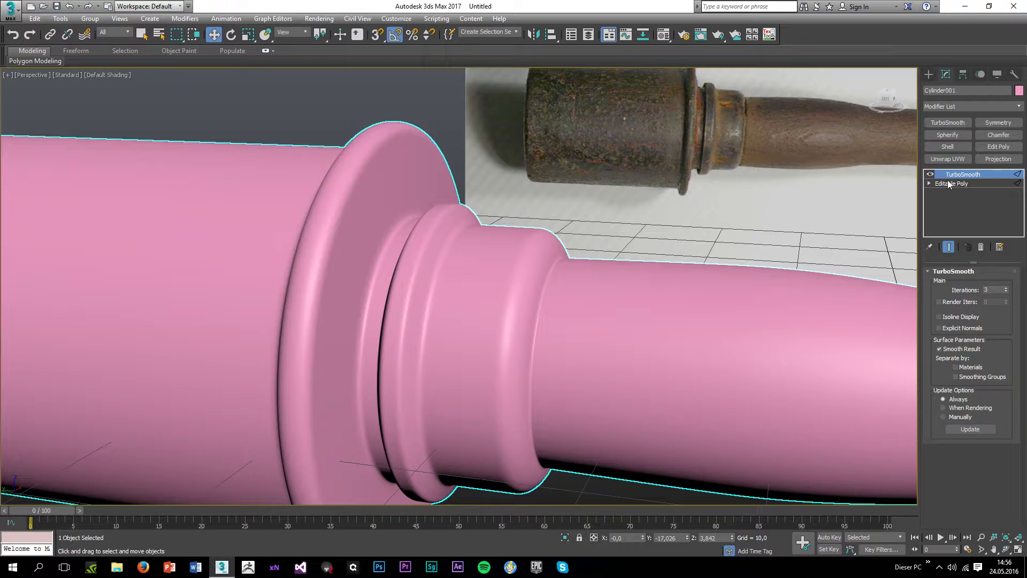
click(944, 183)
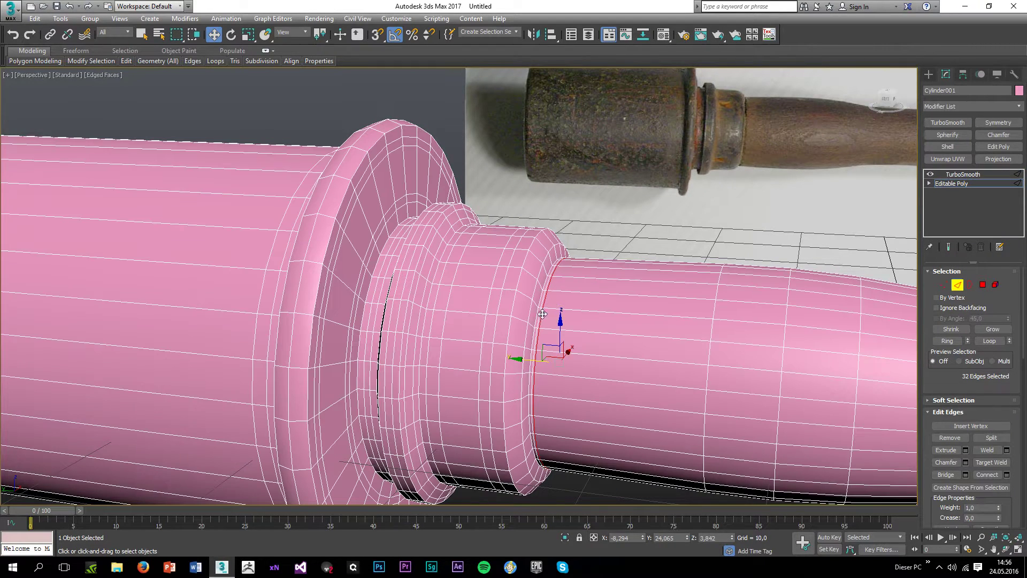
scroll(557, 312, up, 5)
ctrl+double_click(510, 280)
scroll(518, 379, down, 2)
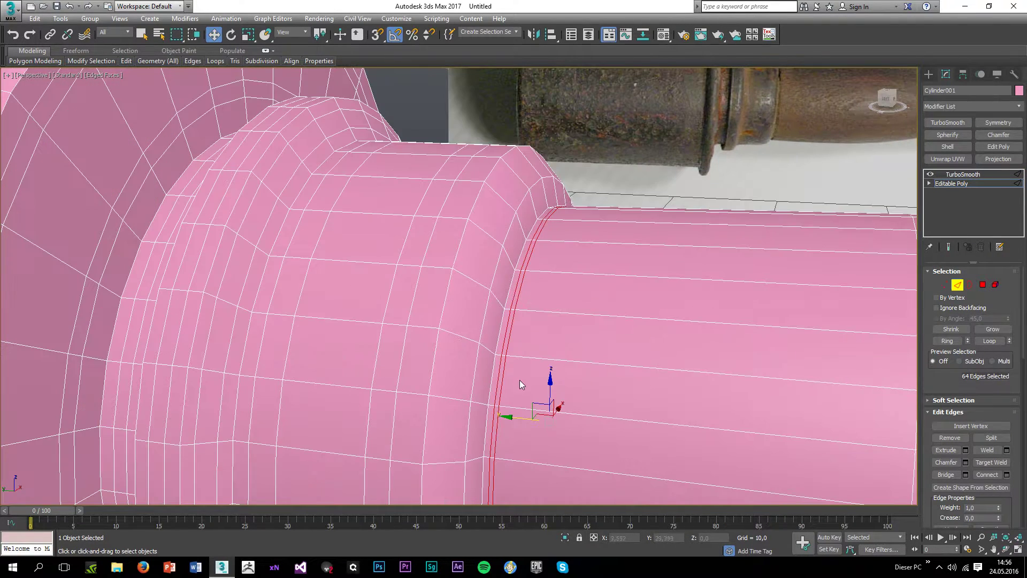
drag(508, 418, 526, 419)
click(949, 175)
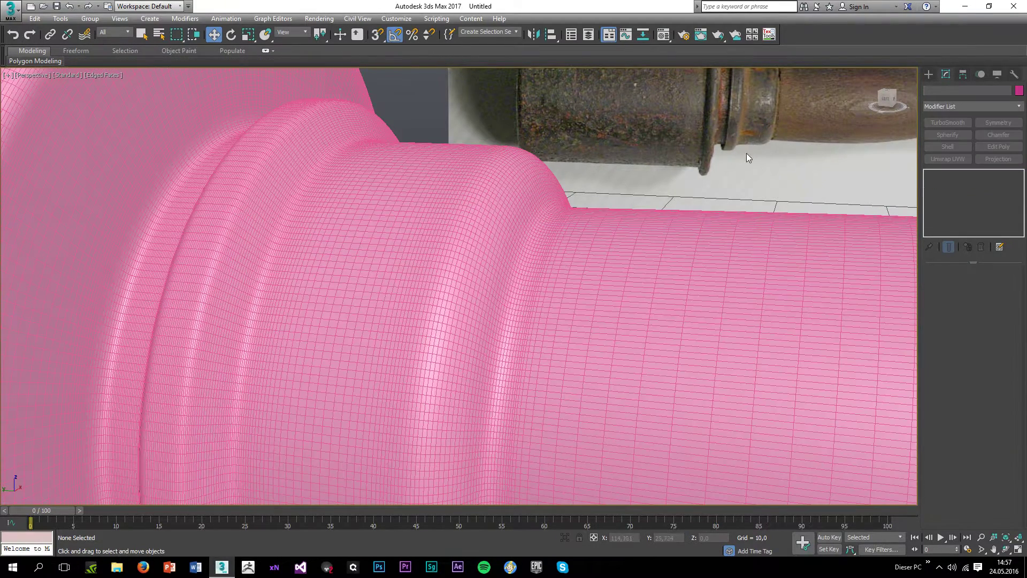
scroll(680, 177, down, 4)
scroll(698, 216, up, 5)
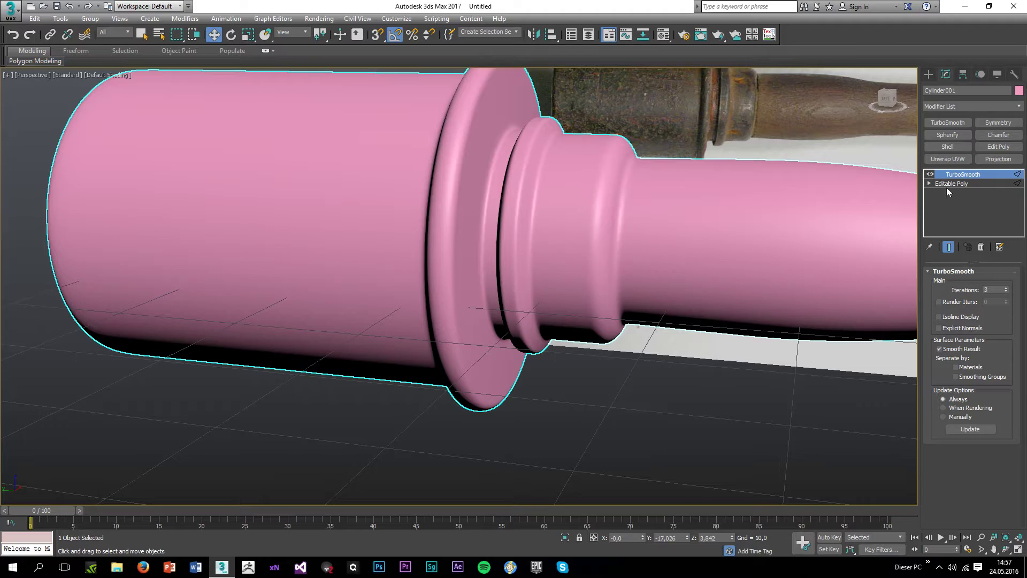
Step: Move the two selected handle loops slightly back toward the collar and examine the smoothed junction
click(947, 185)
scroll(582, 226, up, 4)
drag(560, 247, 553, 244)
click(951, 176)
click(608, 422)
scroll(608, 421, down, 10)
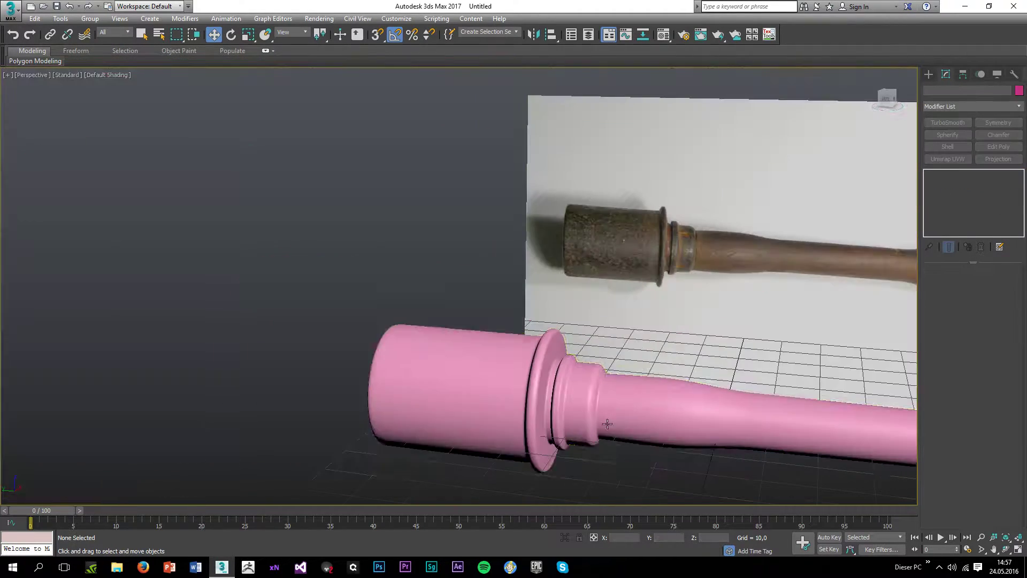
scroll(641, 438, up, 8)
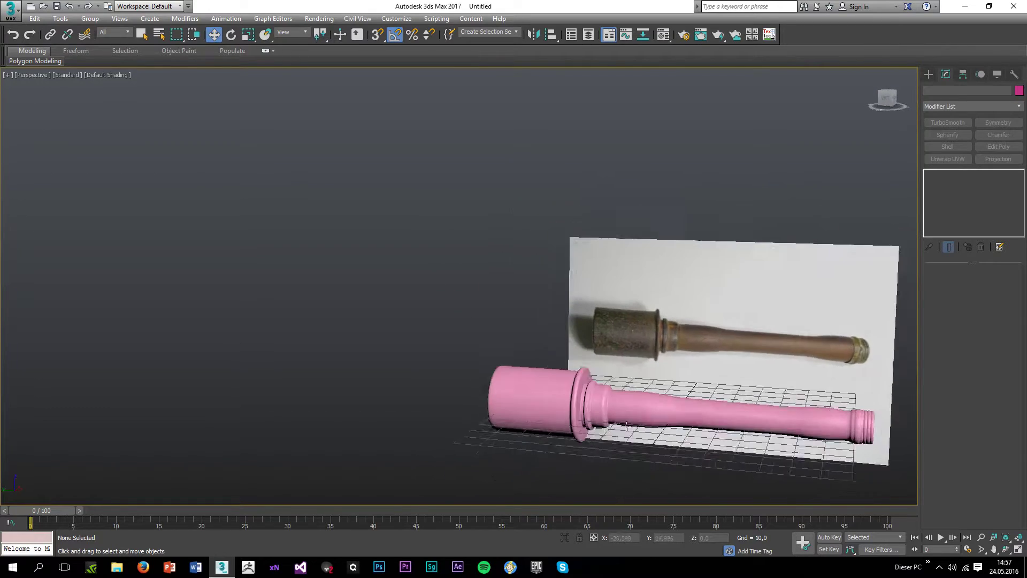
click(589, 357)
alt+middle_drag(588, 357, 562, 316)
scroll(560, 313, up, 3)
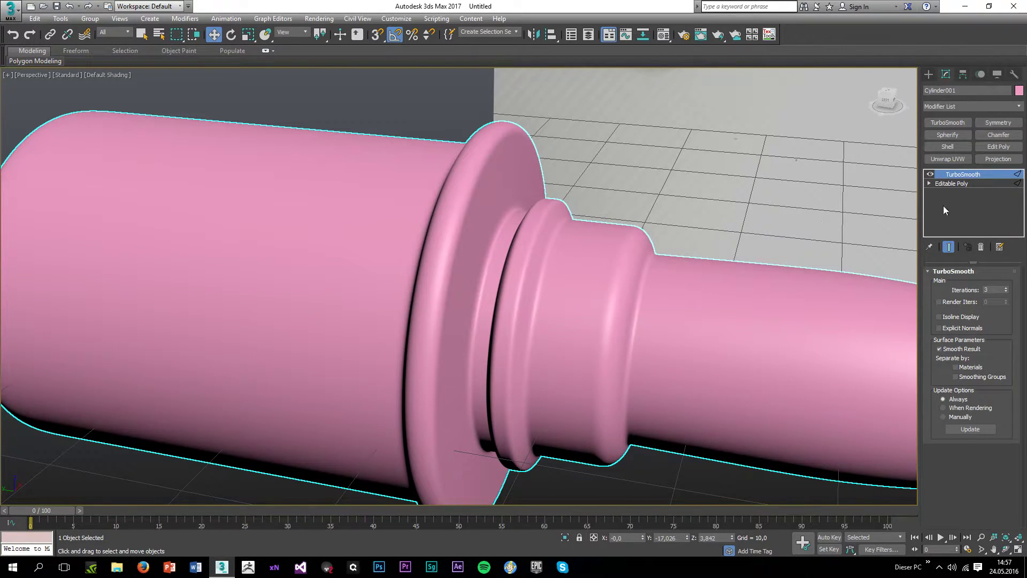
Step: Add Swift Loop edge loops around the raised ring's outer band and close to its front edge
click(951, 183)
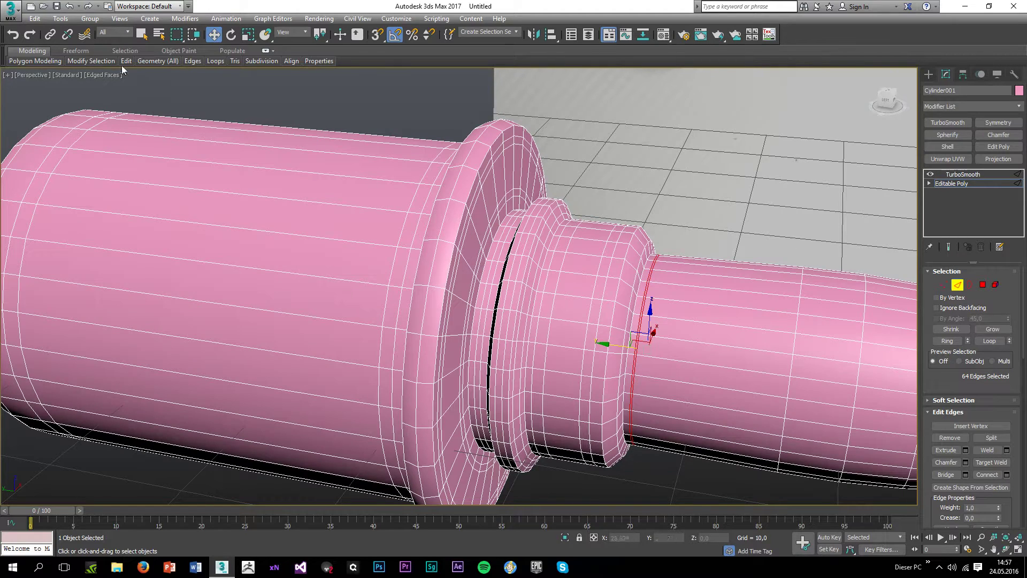
mouse_move(134, 56)
click(209, 97)
scroll(551, 338, up, 4)
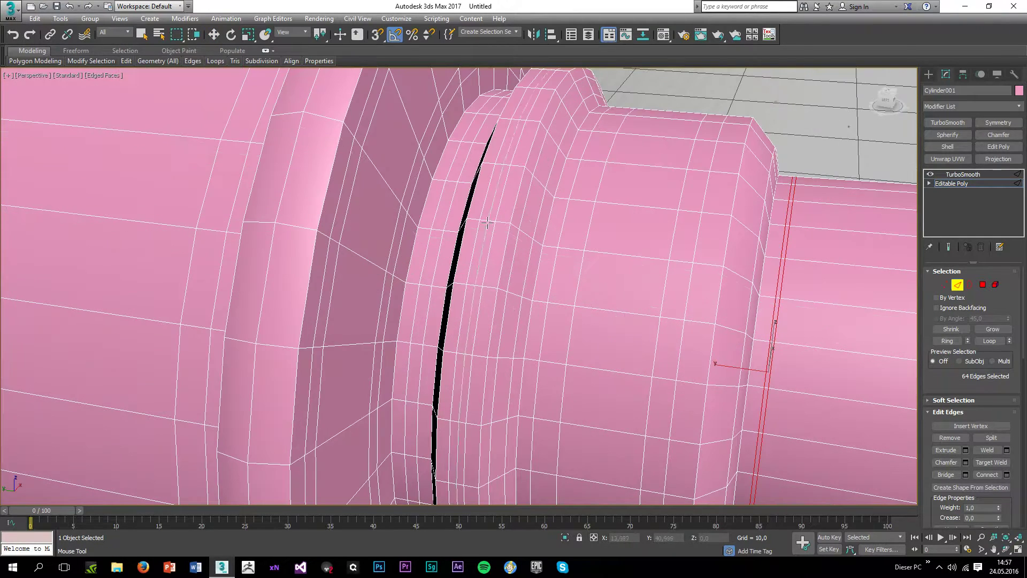
click(506, 221)
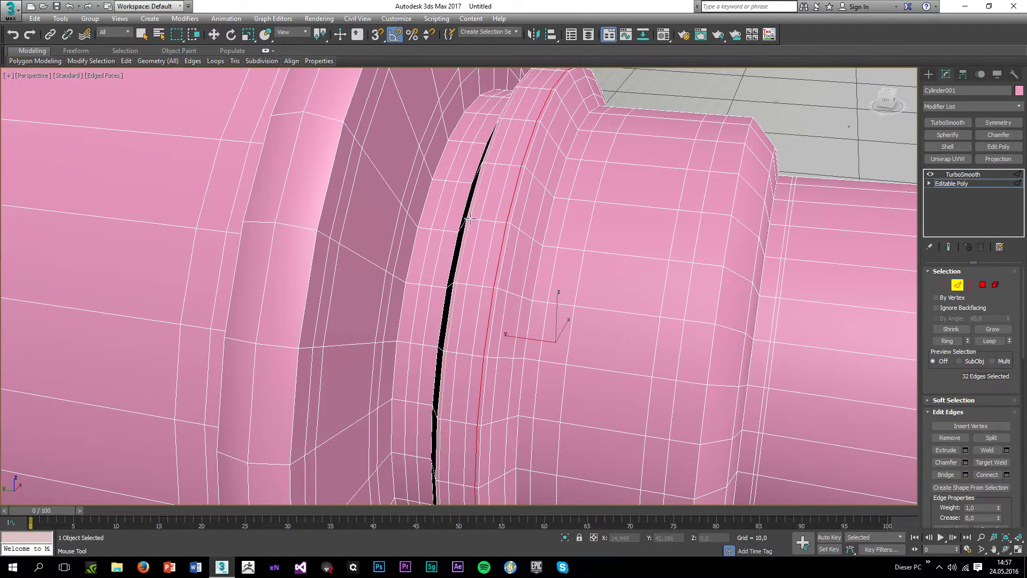
scroll(506, 221, up, 2)
scroll(506, 221, up, 3)
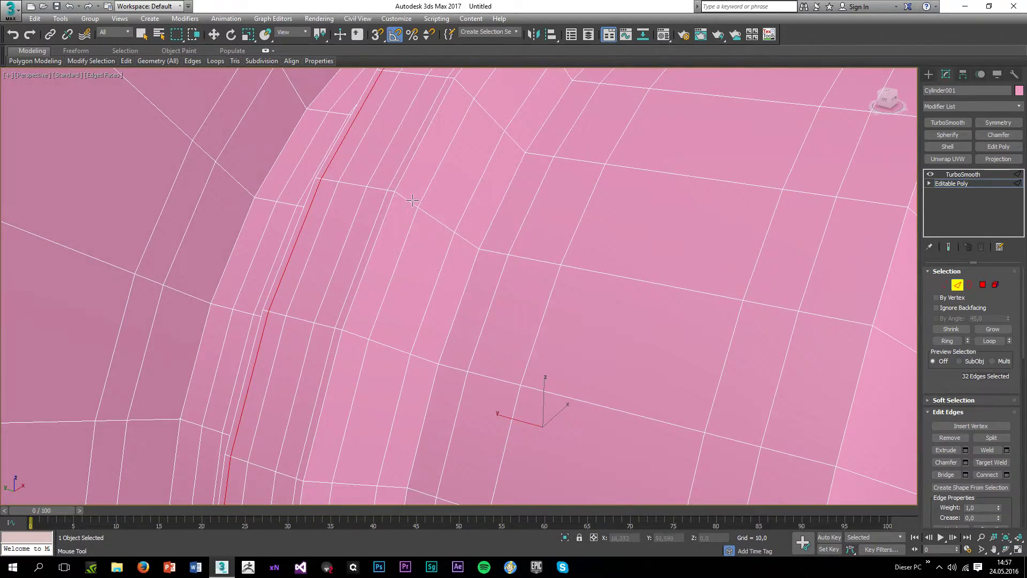
scroll(414, 198, down, 3)
scroll(415, 199, down, 3)
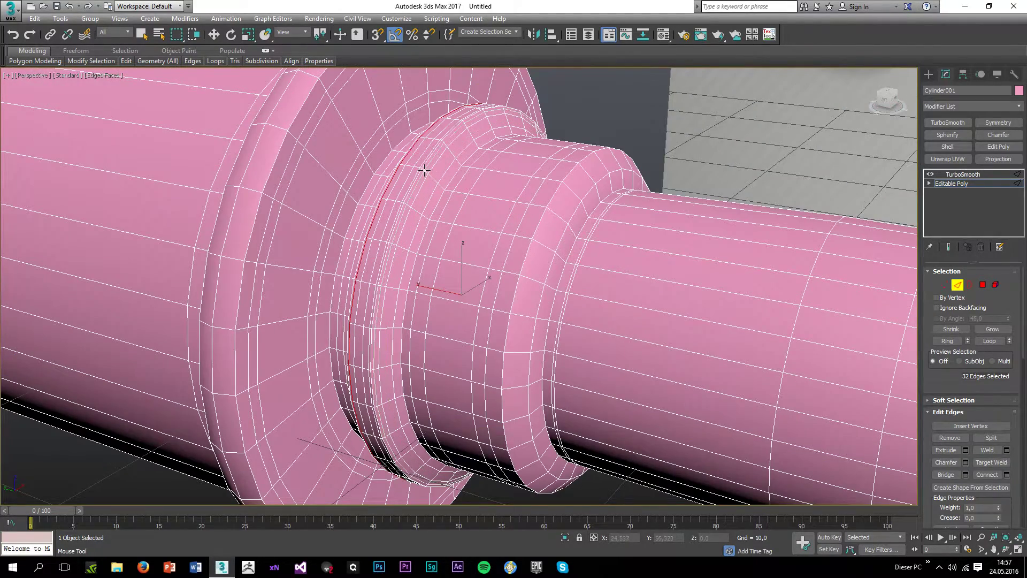
Step: Add a supporting edge loop on the raised ring's side facing the flange, near its outer edge
alt+middle_drag(423, 169, 485, 218)
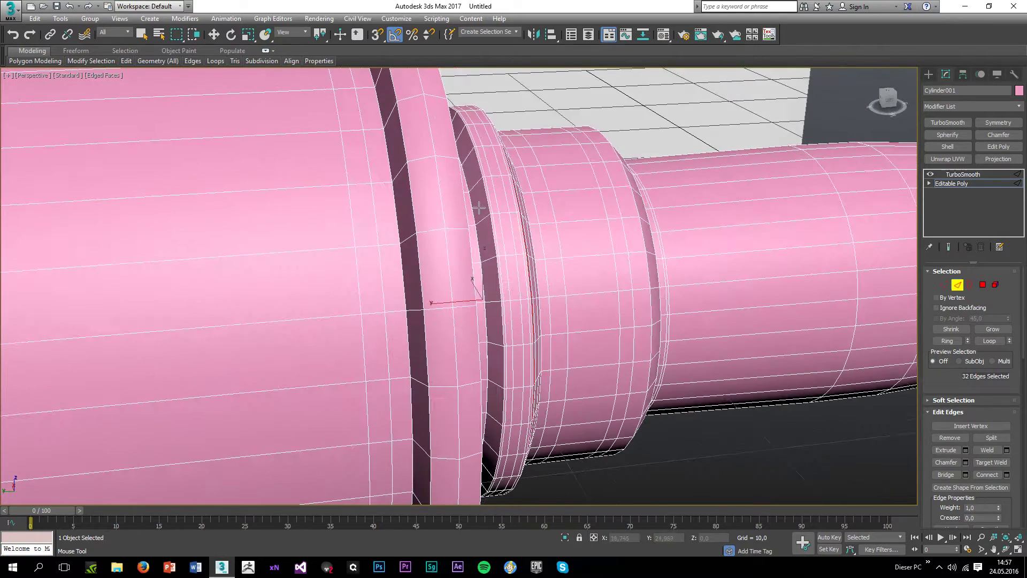
double_click(485, 216)
scroll(510, 203, up, 5)
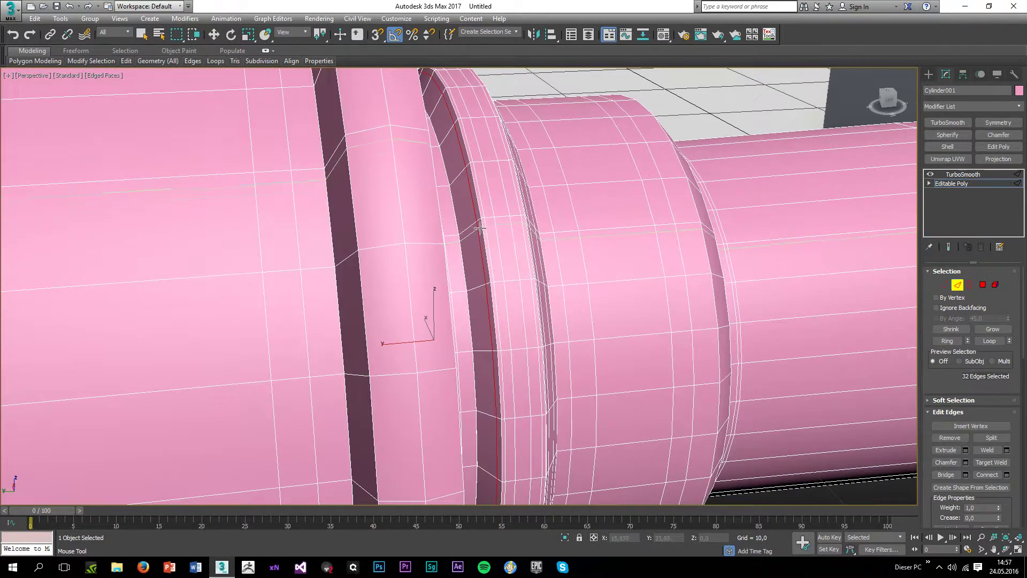
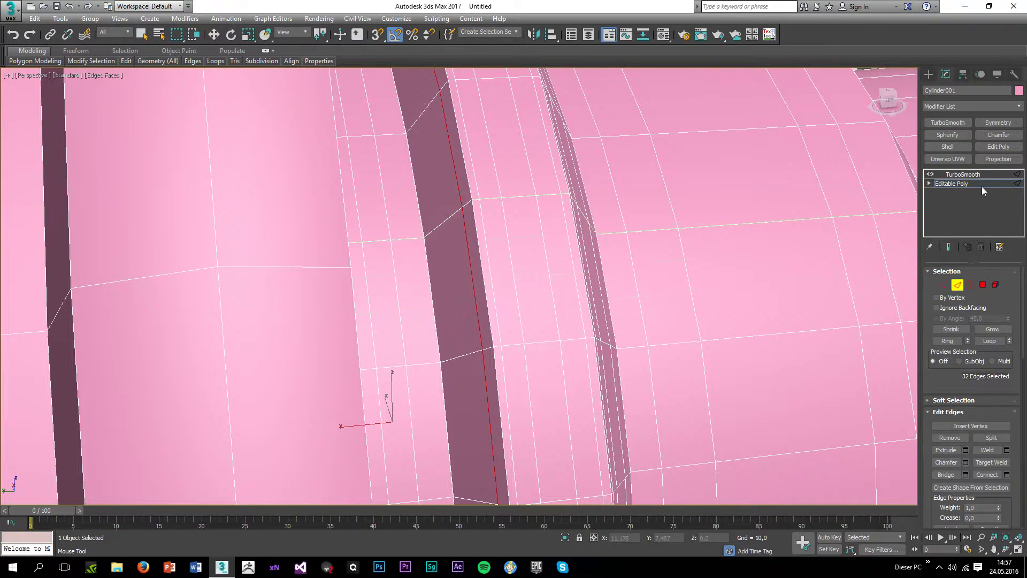
Step: Return to the TurboSmooth level with edges hidden and compare the collar and raised ring with the reference photo
click(951, 176)
key(F4)
scroll(562, 303, down, 10)
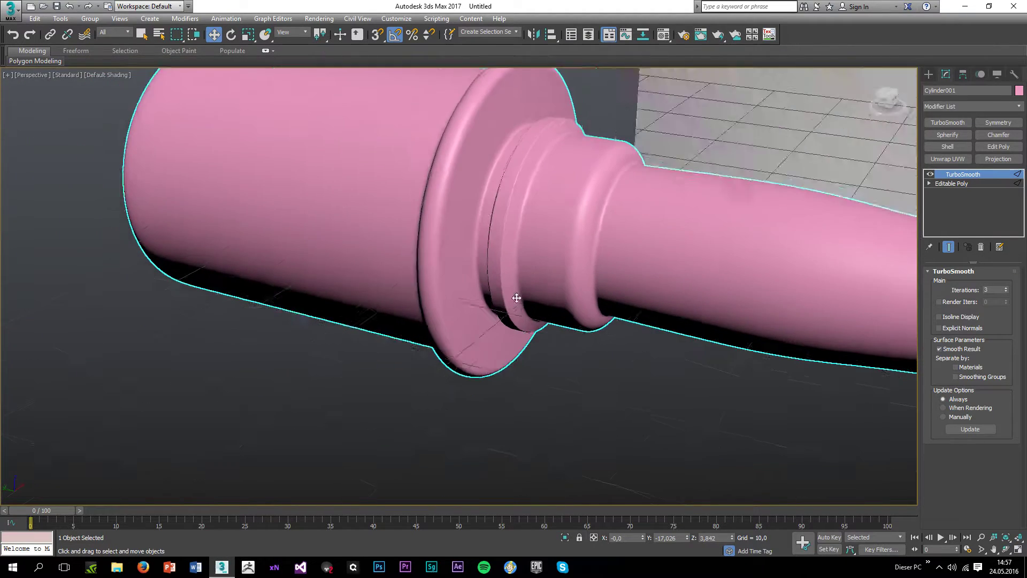
alt+middle_drag(516, 298, 540, 274)
scroll(561, 284, up, 8)
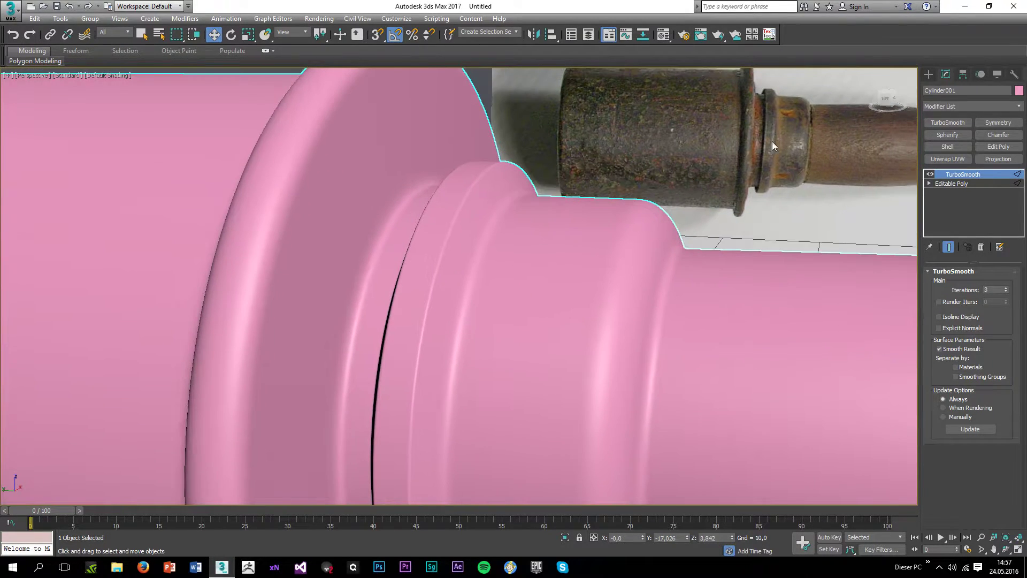
scroll(428, 304, down, 4)
mouse_move(442, 284)
alt+middle_down()
mouse_move(461, 292)
mouse_move(420, 299)
mouse_move(449, 293)
alt+middle_up()
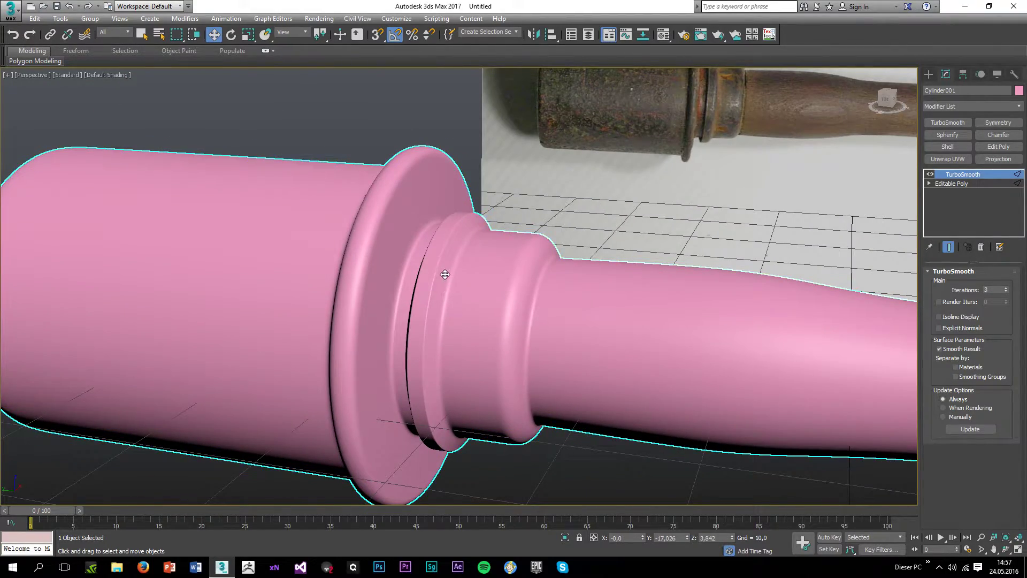
Step: Inspect the whole grenade beside the reference photo, switch off the TurboSmooth display and deselect the model
scroll(447, 289, down, 4)
scroll(444, 273, down, 6)
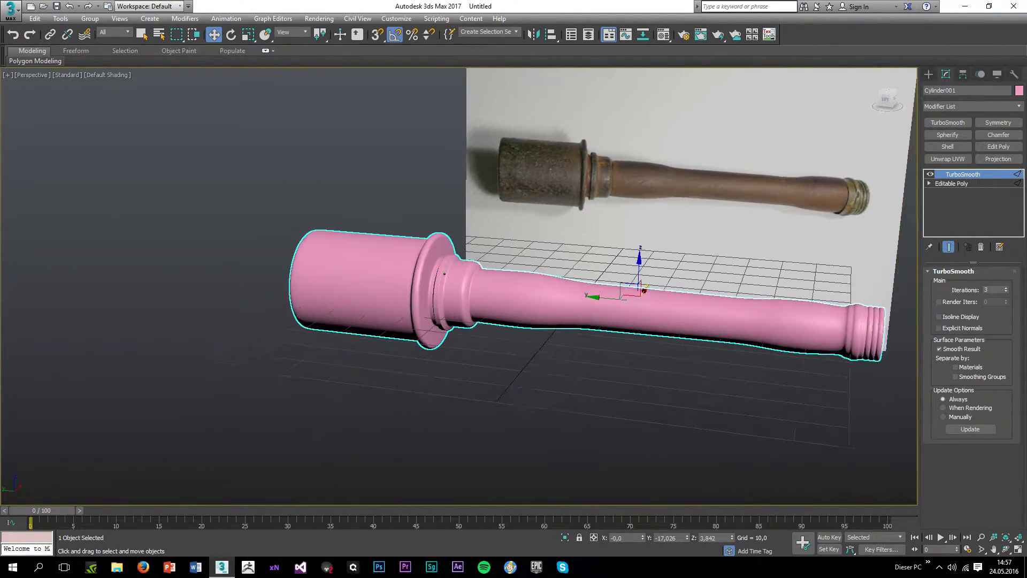
alt+middle_drag(440, 277, 485, 284)
scroll(450, 290, up, 4)
scroll(458, 299, down, 5)
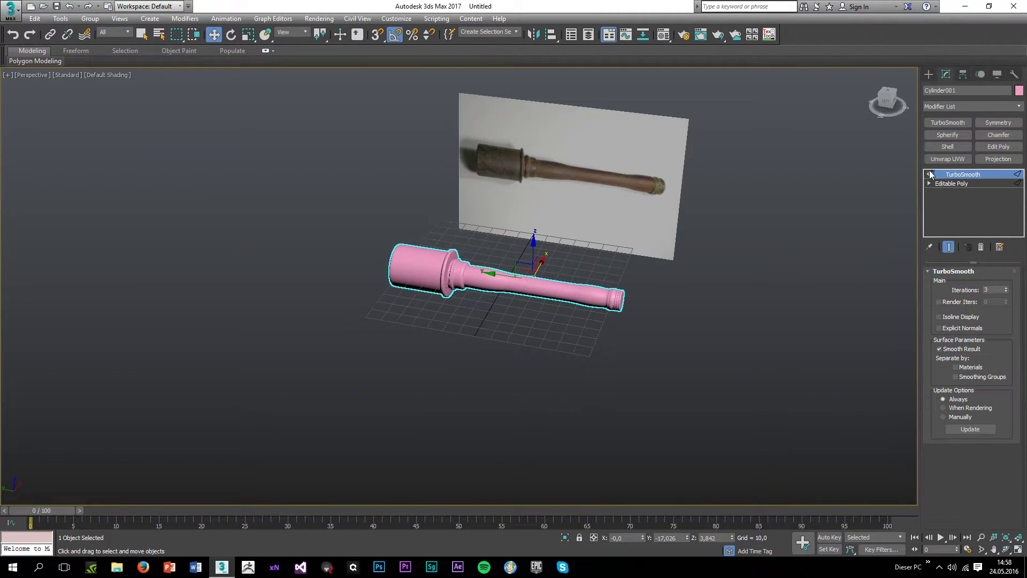
click(618, 276)
mouse_move(617, 276)
alt+middle_down()
mouse_move(631, 278)
mouse_move(615, 293)
mouse_move(611, 273)
alt+middle_up()
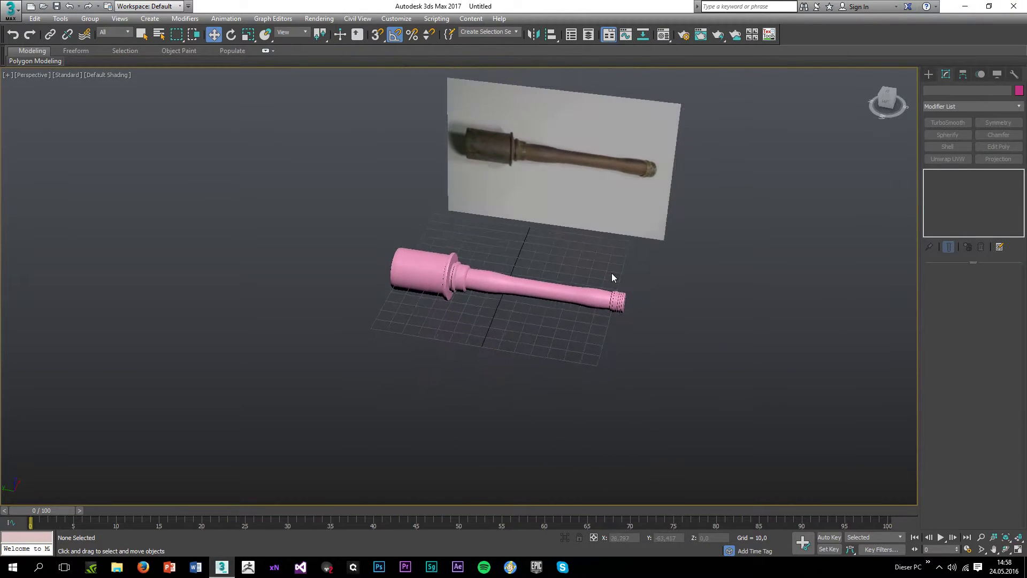
Step: Switch the grenade's TurboSmooth display back on and return to its Editable Poly edge level with edges visible
scroll(482, 271, up, 3)
middle_drag(483, 271, 493, 269)
scroll(443, 267, up, 6)
scroll(496, 280, up, 4)
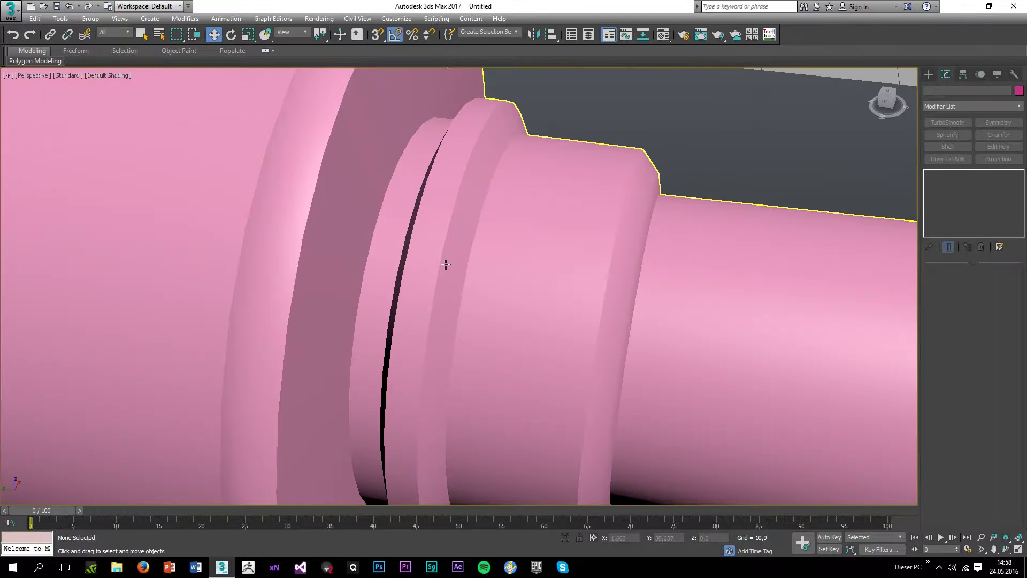
click(444, 266)
click(931, 174)
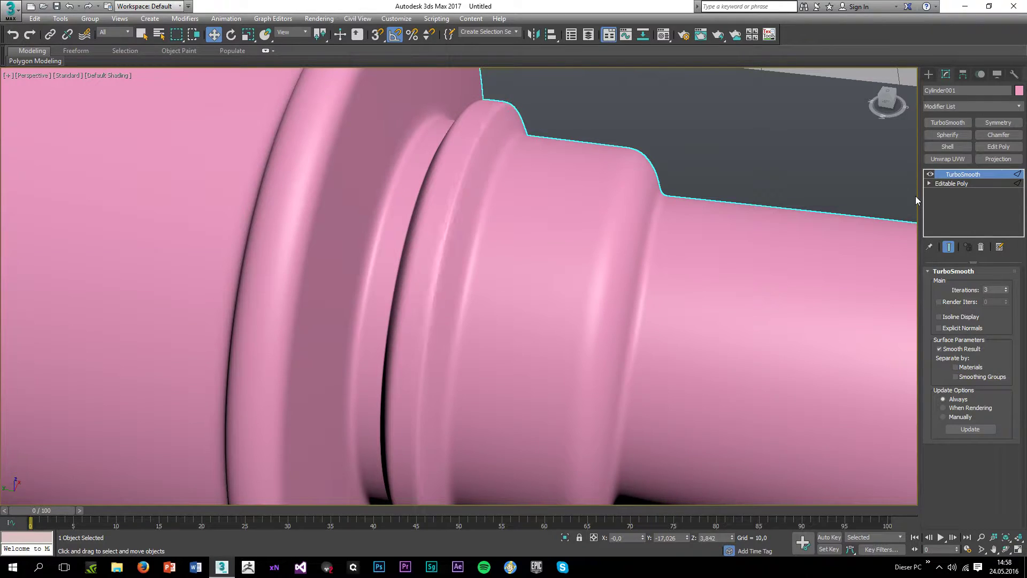
key(F4)
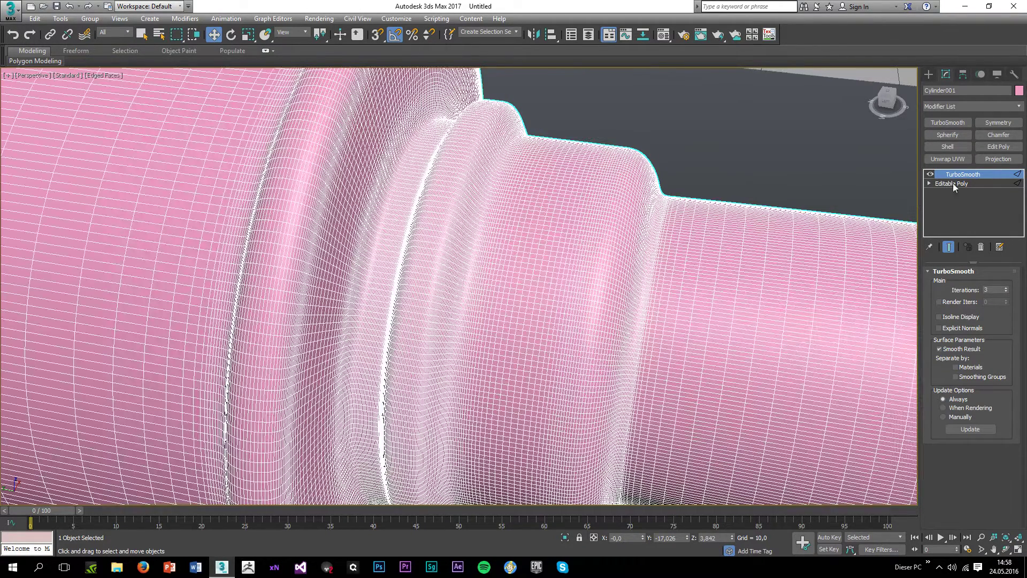
click(951, 184)
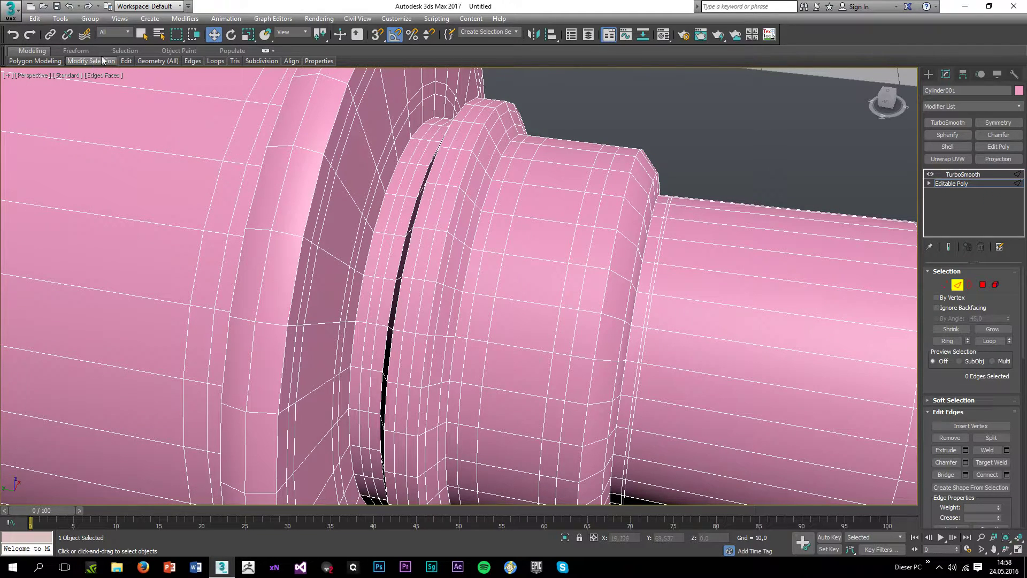
Step: Add two closely spaced Swift Loop edge loops around the handle just before the end cap
mouse_move(130, 63)
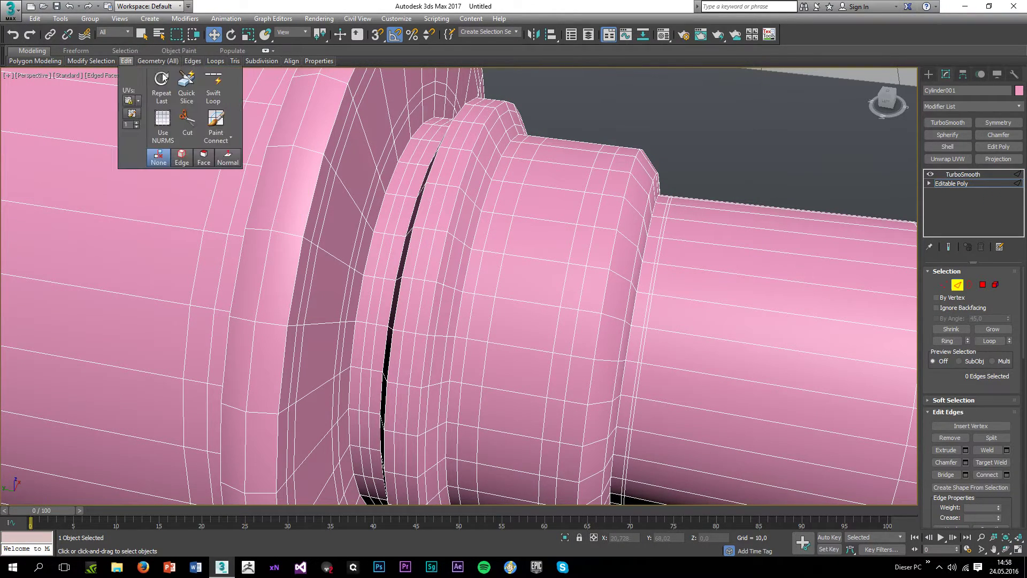
click(214, 84)
scroll(554, 284, down, 5)
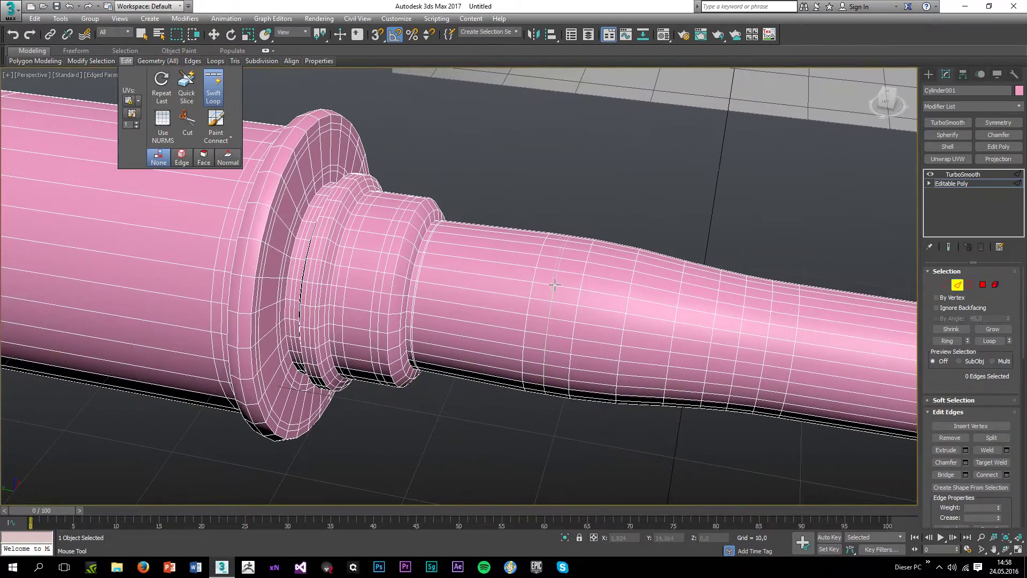
scroll(555, 285, up, 5)
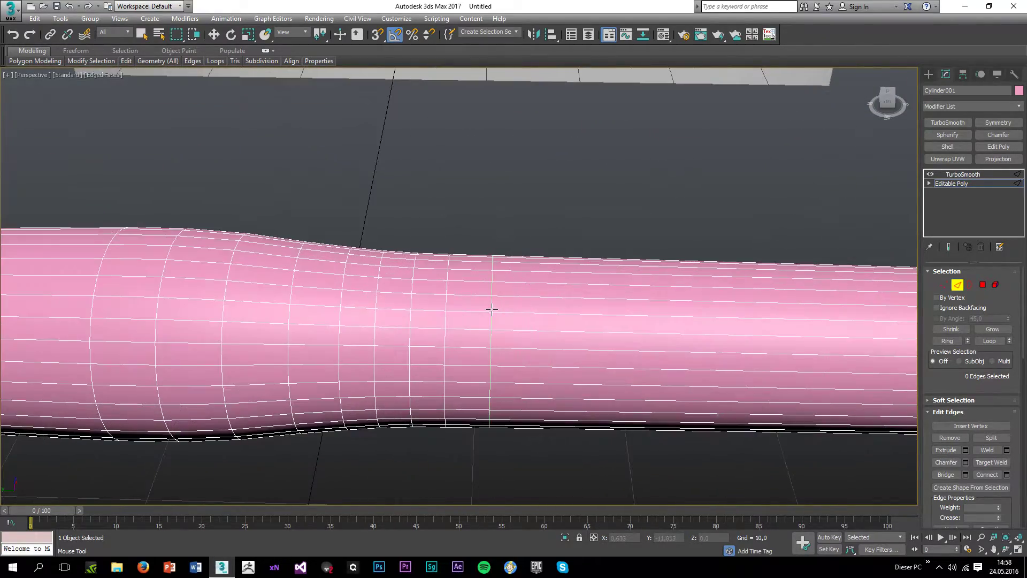
scroll(548, 315, down, 4)
middle_drag(619, 317, 262, 337)
scroll(546, 359, up, 4)
scroll(586, 335, up, 3)
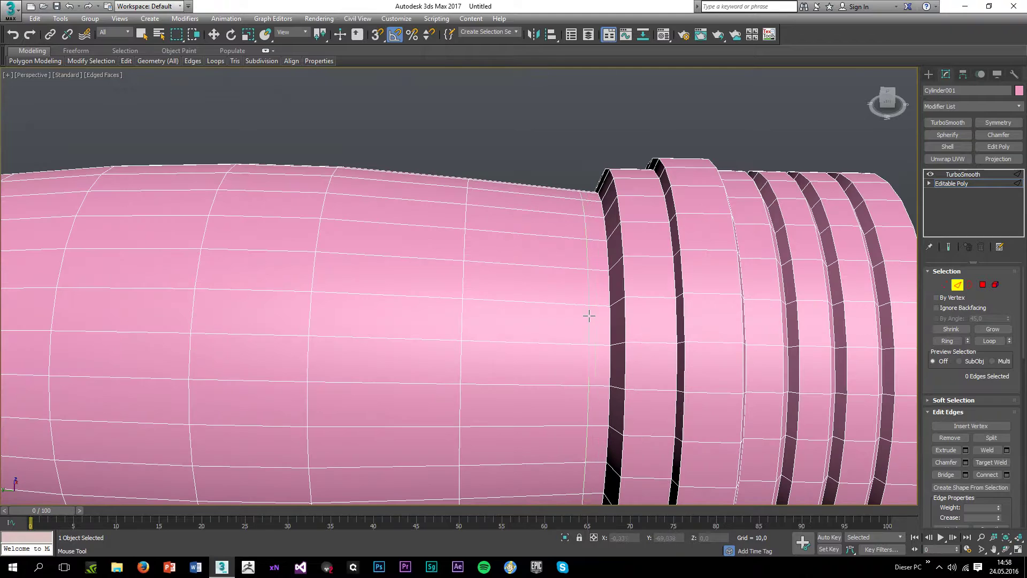
click(595, 309)
scroll(602, 308, up, 2)
click(593, 308)
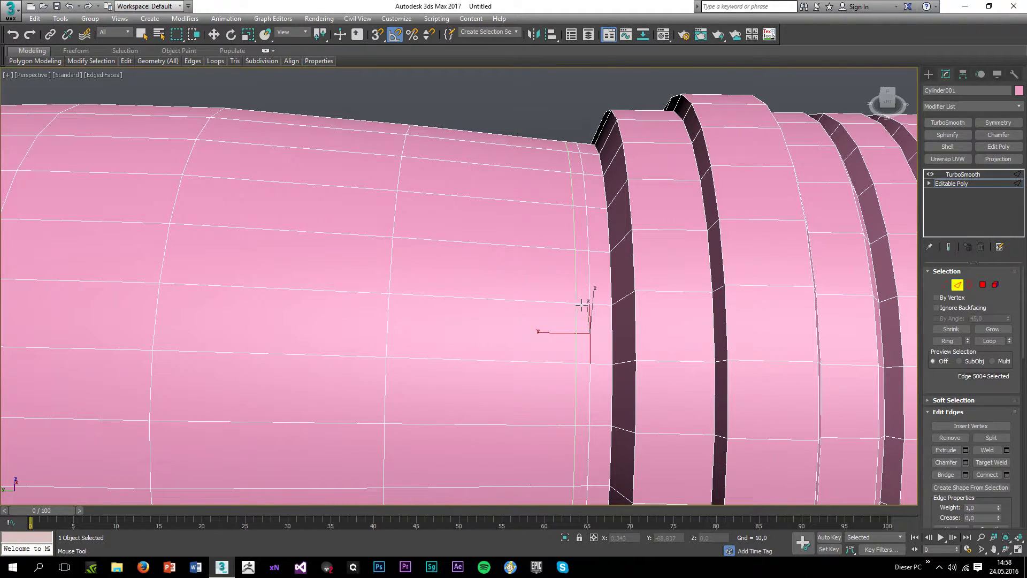
double_click(583, 251)
Step: Select the ring of edges across the end cap's side face next to the handle and connect it with 2 segments
alt+middle_drag(583, 251, 624, 250)
scroll(695, 226, down, 6)
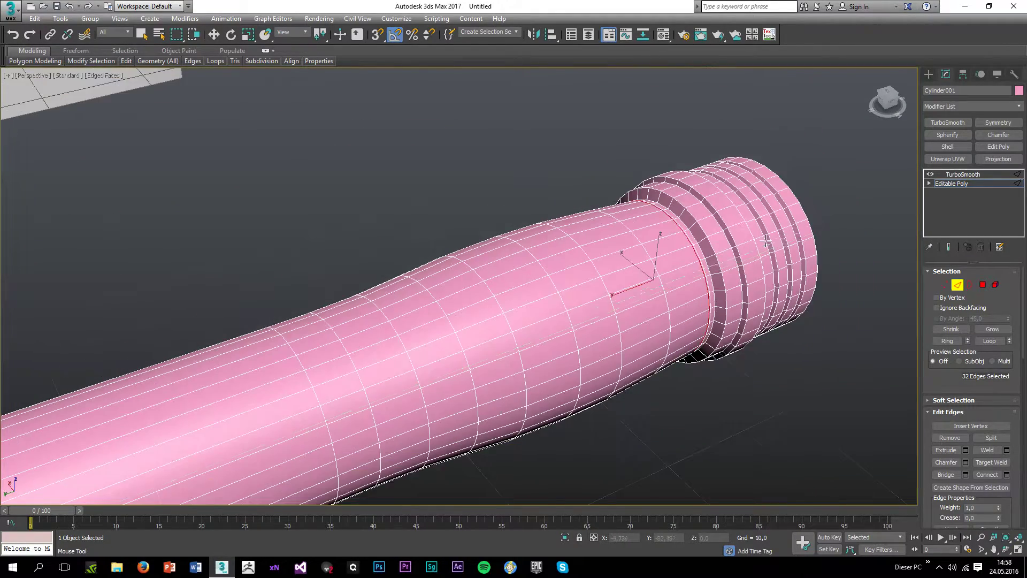
scroll(602, 271, up, 5)
scroll(577, 255, down, 6)
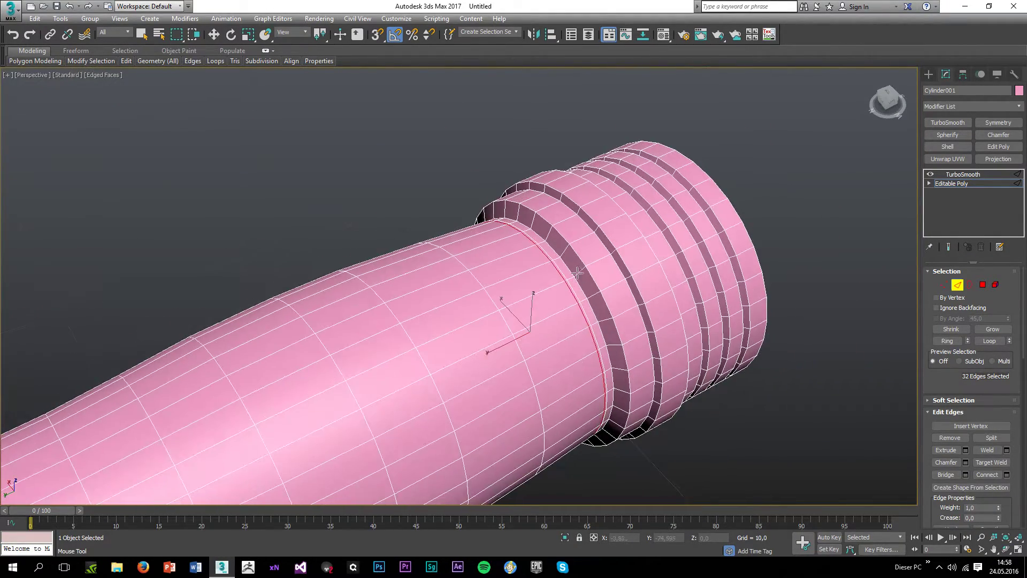
scroll(579, 255, up, 1)
scroll(583, 303, down, 4)
key(w)
scroll(615, 317, up, 6)
click(383, 220)
middle_drag(614, 314, 731, 370)
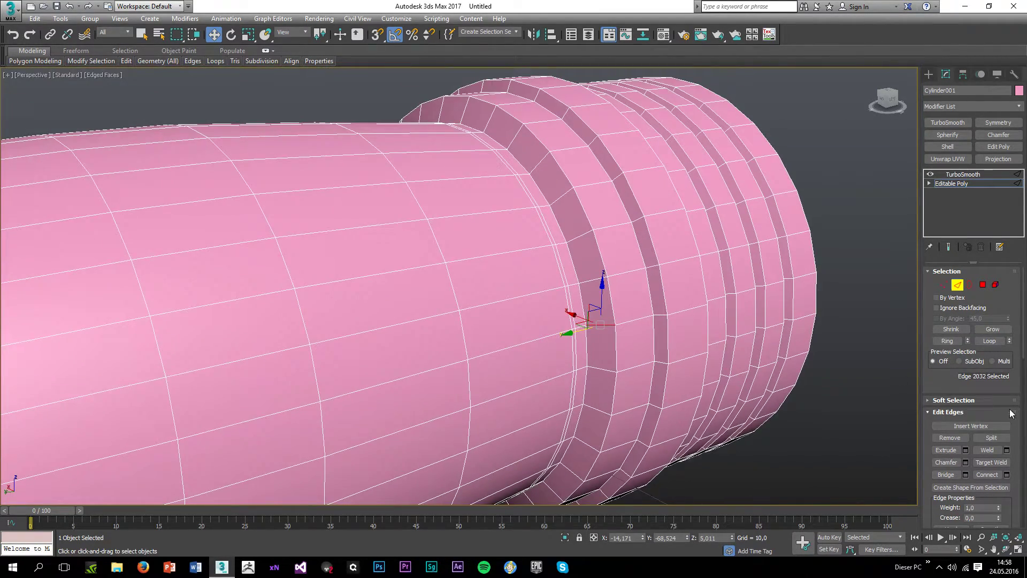
click(943, 341)
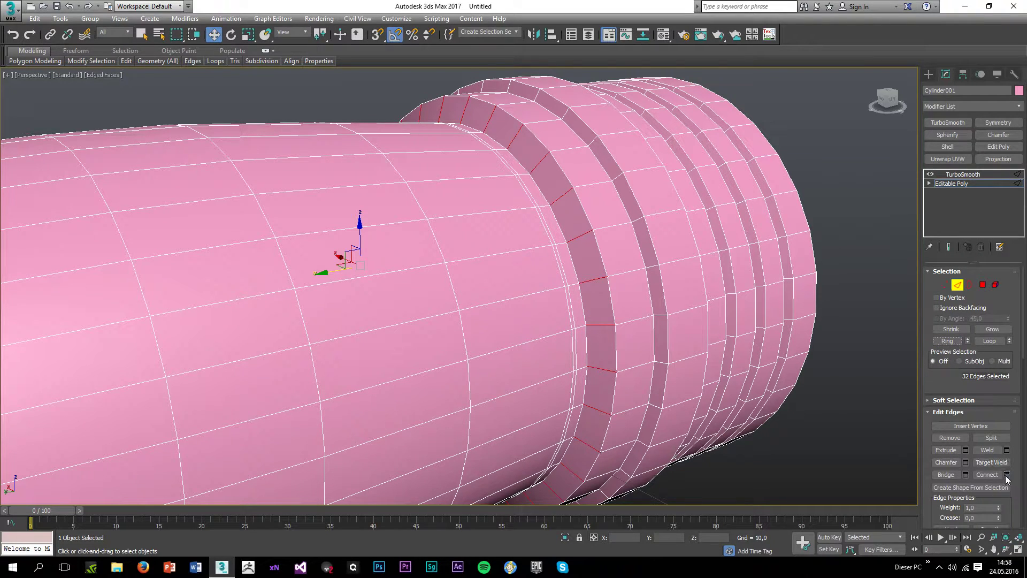
click(1007, 475)
click(469, 290)
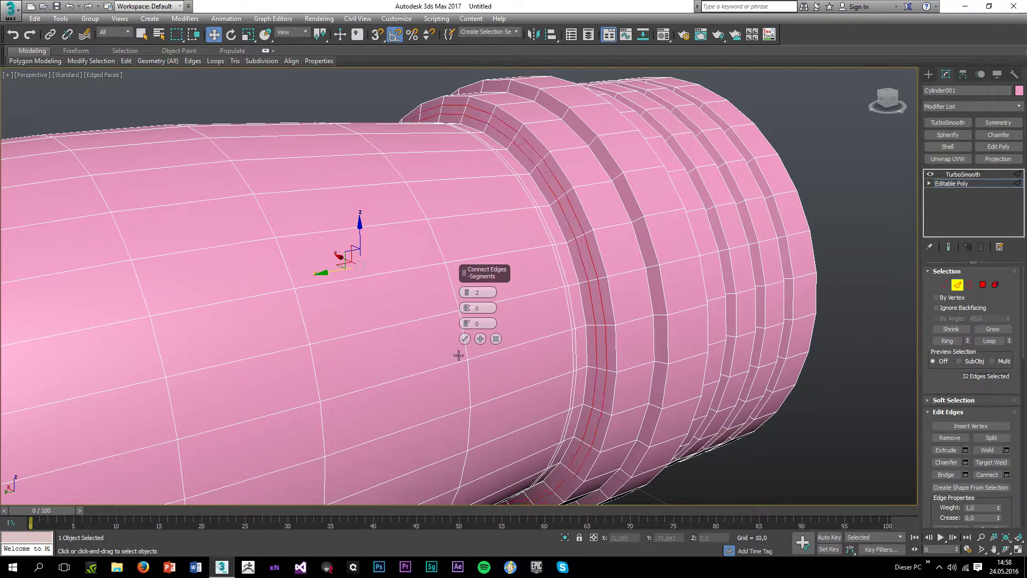
click(465, 339)
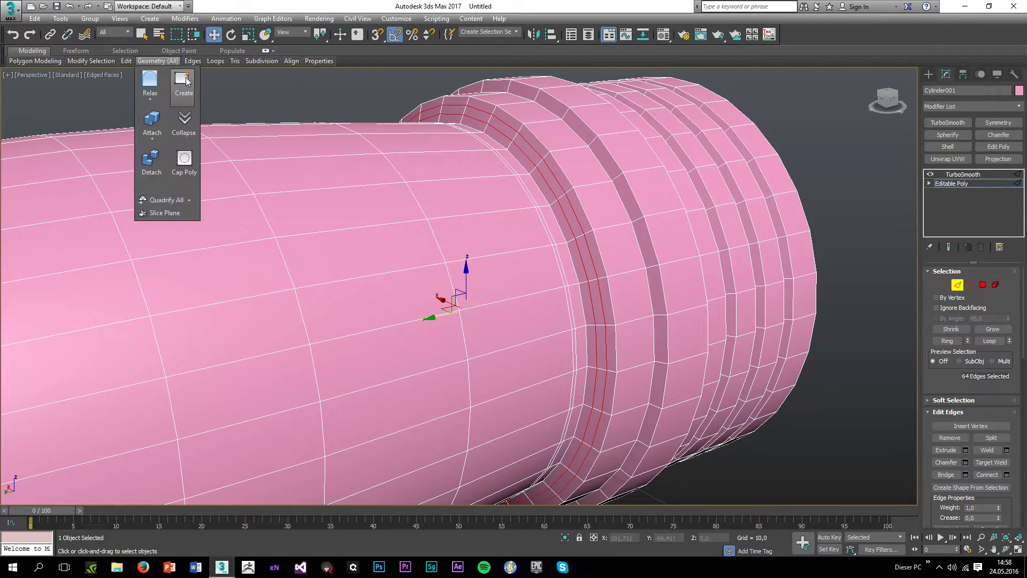
Step: Add supporting Swift Loop edge loops around the end cap's first band, beside the handle
mouse_move(126, 61)
click(215, 103)
scroll(460, 241, down, 4)
alt+middle_drag(525, 236, 468, 244)
scroll(467, 244, up, 3)
scroll(464, 244, up, 2)
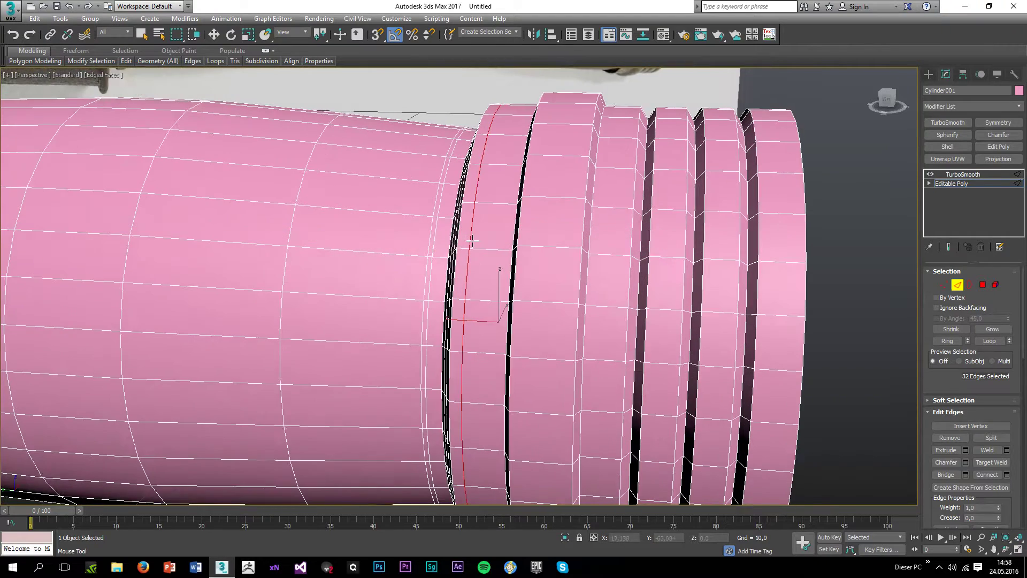
click(497, 266)
scroll(498, 266, down, 2)
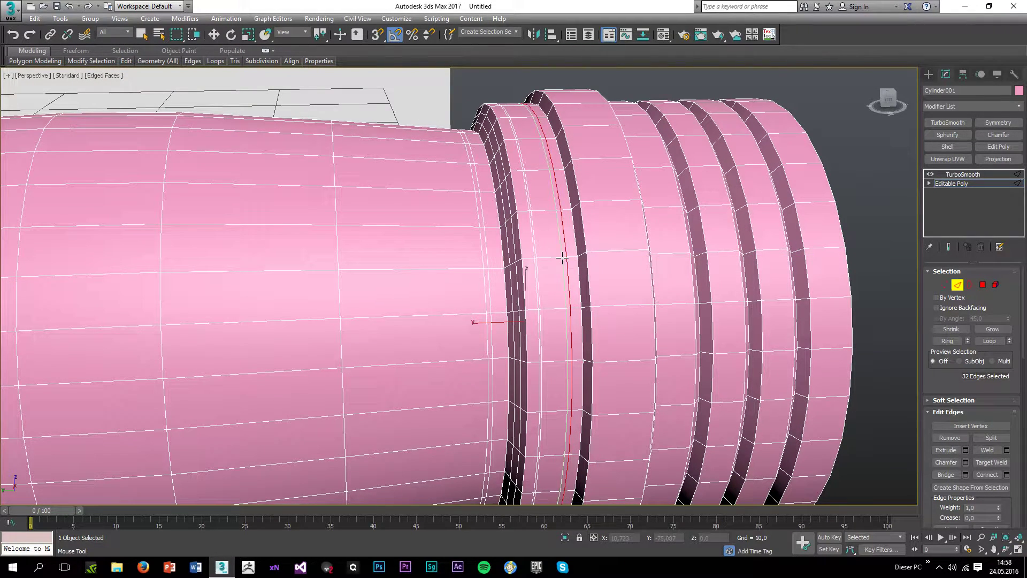
Step: Add supporting edge loops around the end cap's raised band and the start of its threaded section
click(598, 256)
click(639, 255)
alt+middle_drag(621, 250, 615, 289)
click(542, 307)
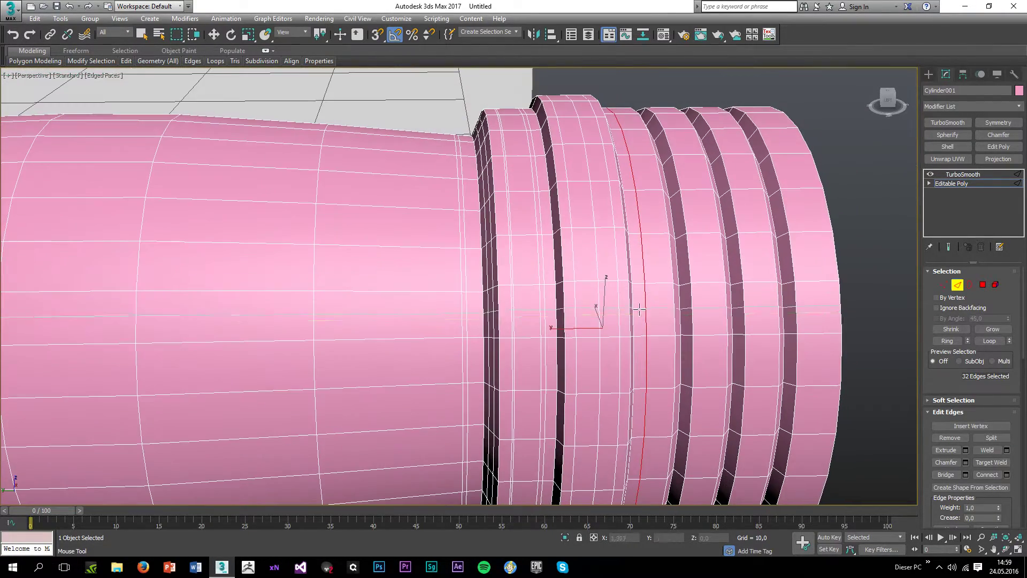
Step: Add supporting edge loops around each remaining threaded ridge up to the end cap's outer end
click(702, 279)
click(715, 284)
click(755, 282)
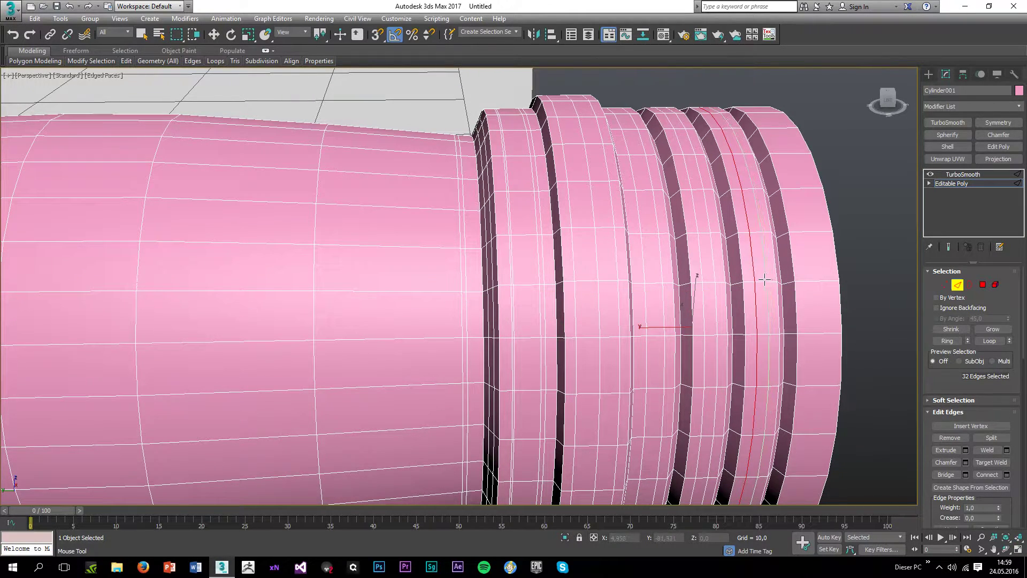
click(768, 283)
click(812, 284)
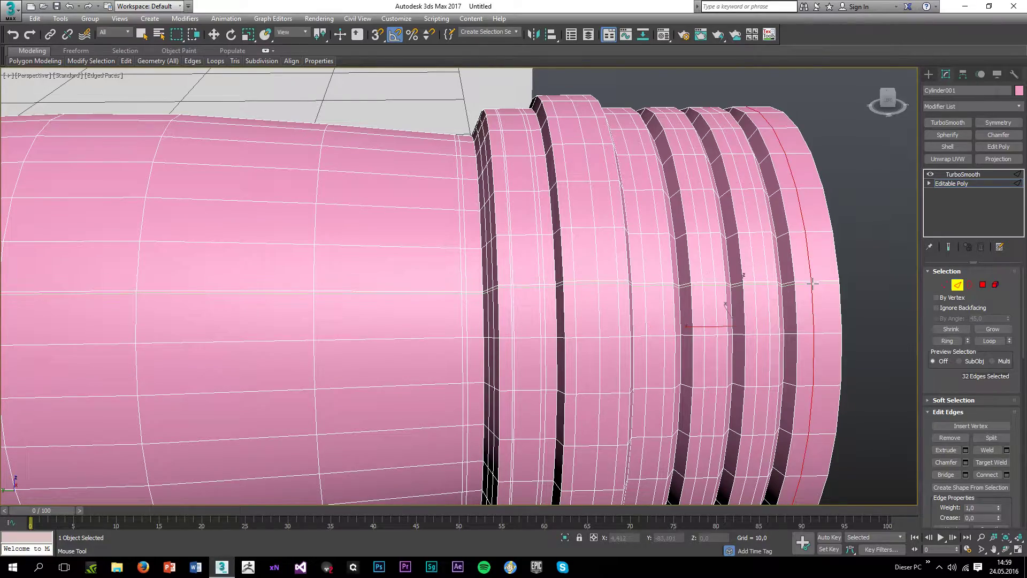
alt+middle_drag(808, 281, 791, 139)
click(792, 137)
Step: Return to the TurboSmooth level with edges hidden and compare the whole smoothed grenade with the reference photo
click(962, 175)
scroll(455, 350, down, 2)
click(280, 398)
key(F4)
scroll(289, 392, down, 6)
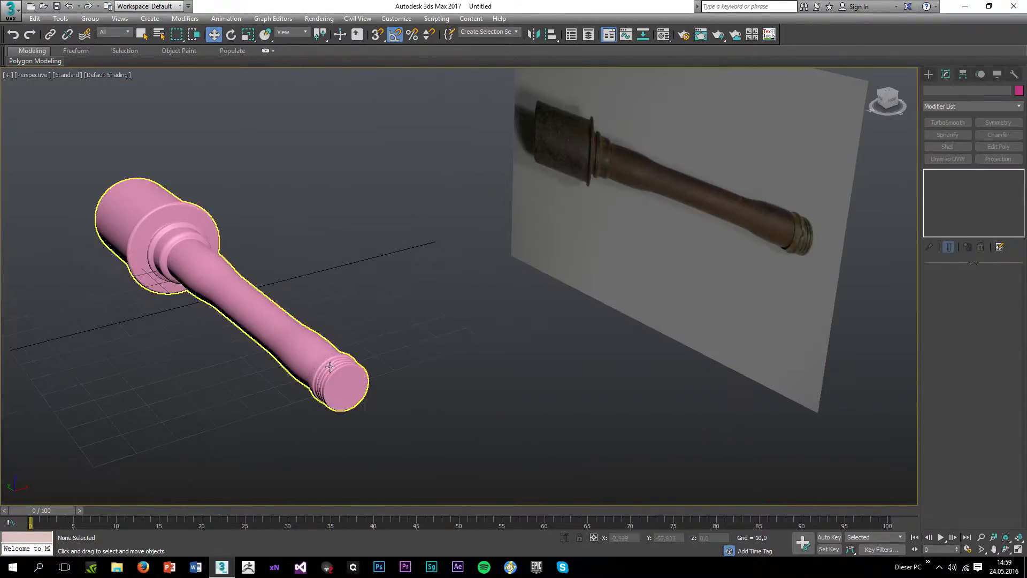
alt+middle_drag(326, 362, 442, 383)
middle_drag(321, 394, 378, 360)
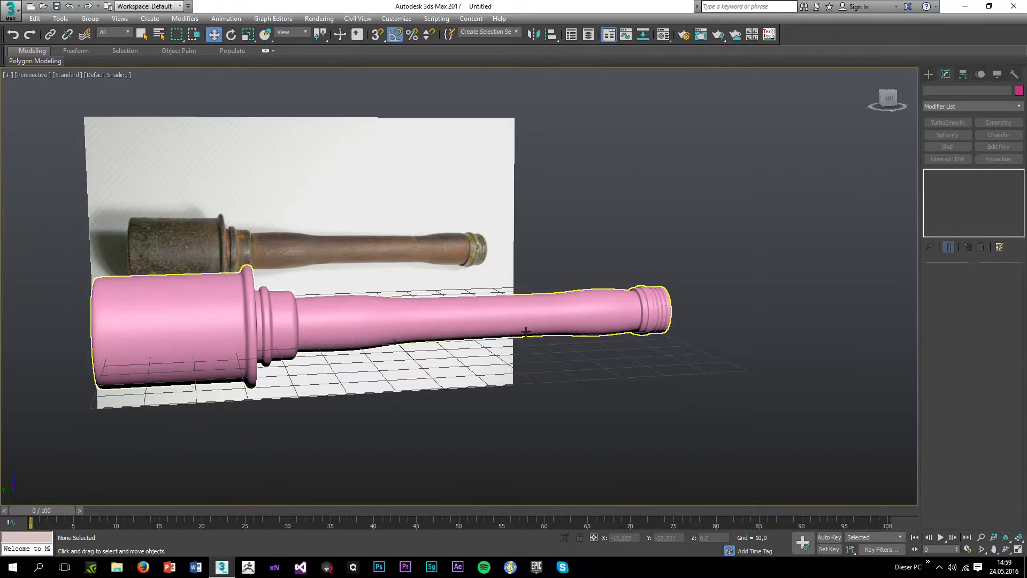
Step: Select the grenade and set the first Material Editor material's diffuse colour to dark grey
scroll(492, 331, up, 3)
click(464, 327)
scroll(428, 337, up, 2)
alt+middle_drag(418, 346, 372, 318)
scroll(372, 318, down, 2)
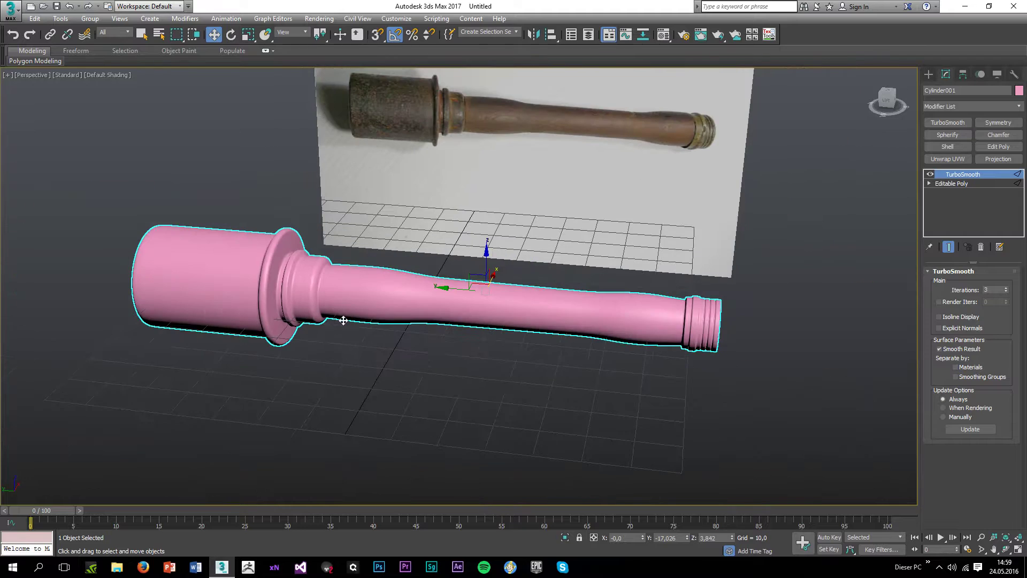
key(m)
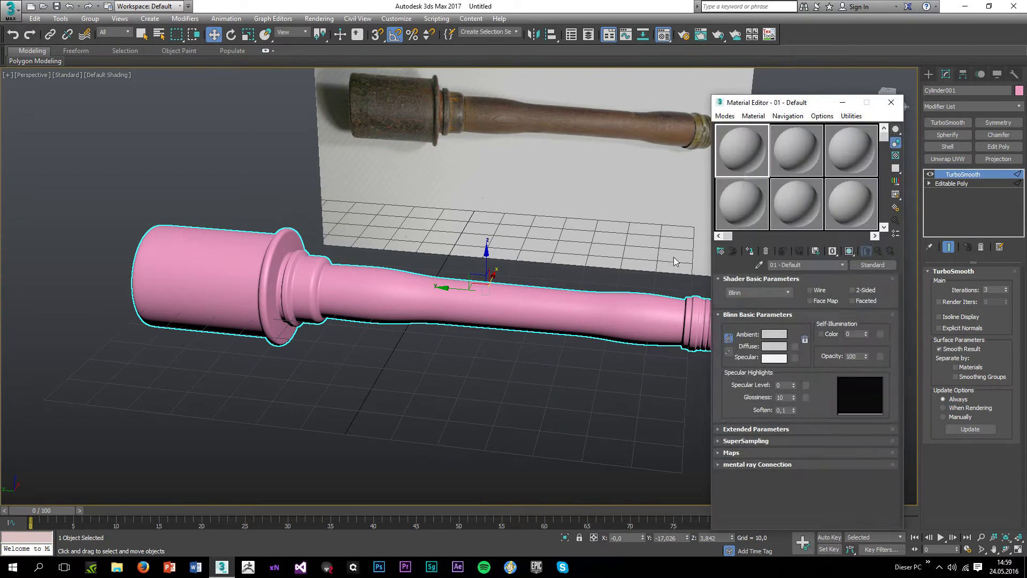
click(777, 347)
drag(317, 114, 317, 79)
click(395, 165)
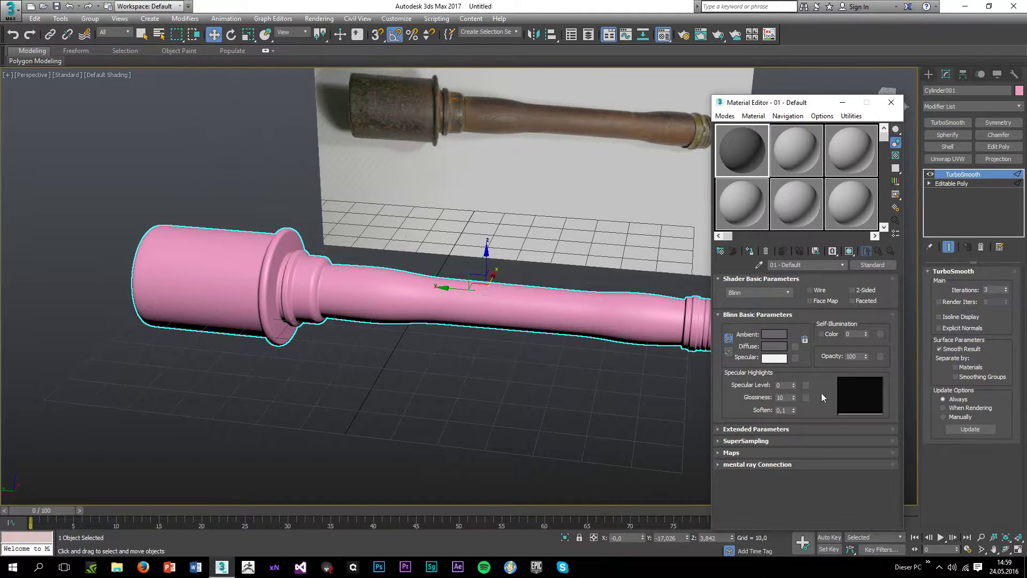
Step: Give the dark grey material a specular level of 74 and glossiness of 28, and apply it to the grenade
drag(794, 382, 793, 379)
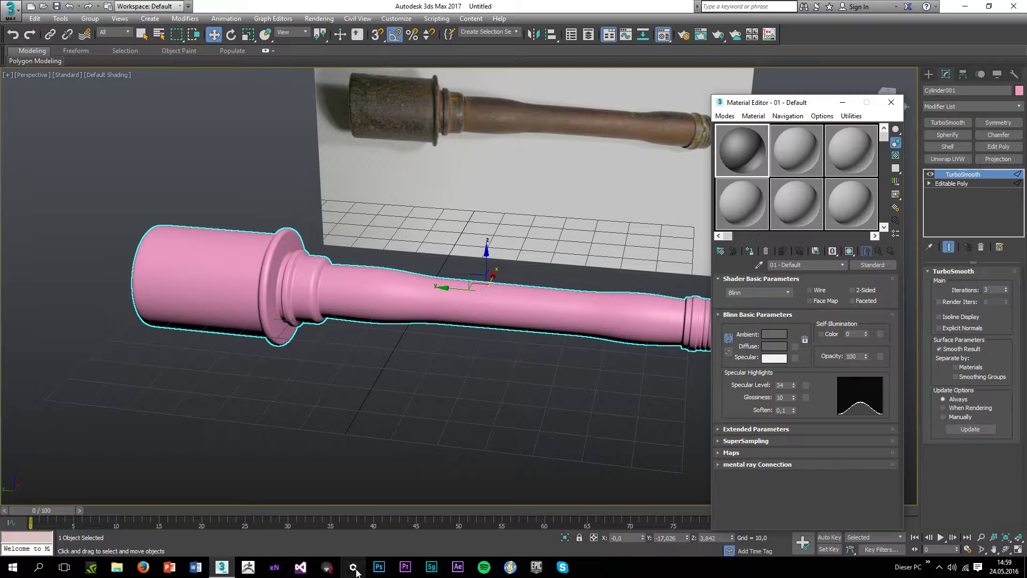
mouse_move(793, 384)
mouse_down()
mouse_move(794, 368)
mouse_move(795, 387)
mouse_up()
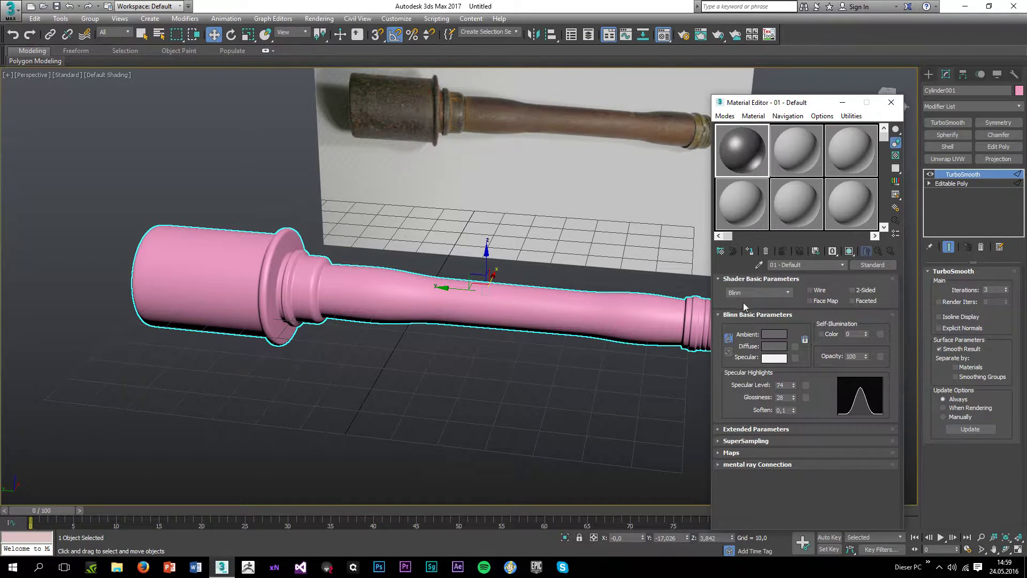
drag(589, 318, 583, 320)
click(481, 396)
Step: Inspect the end cap's shading in the new material, close the Material Editor and compare the whole grenade with the photo
alt+middle_drag(481, 395, 474, 367)
scroll(644, 287, up, 5)
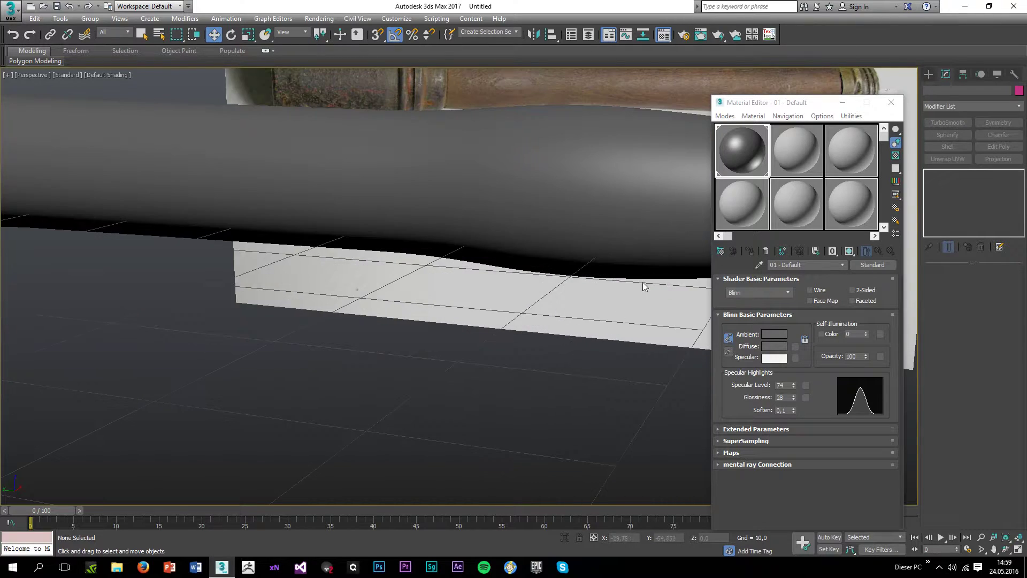
middle_drag(644, 287, 497, 330)
scroll(518, 283, down, 2)
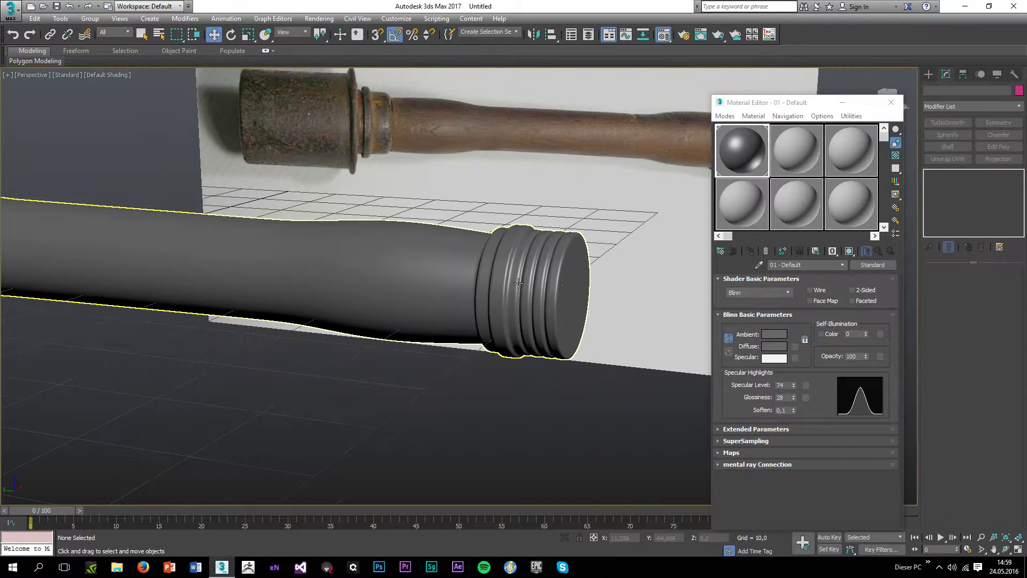
click(890, 104)
click(480, 266)
scroll(481, 267, down, 4)
alt+middle_drag(481, 266, 507, 272)
middle_drag(343, 326, 531, 344)
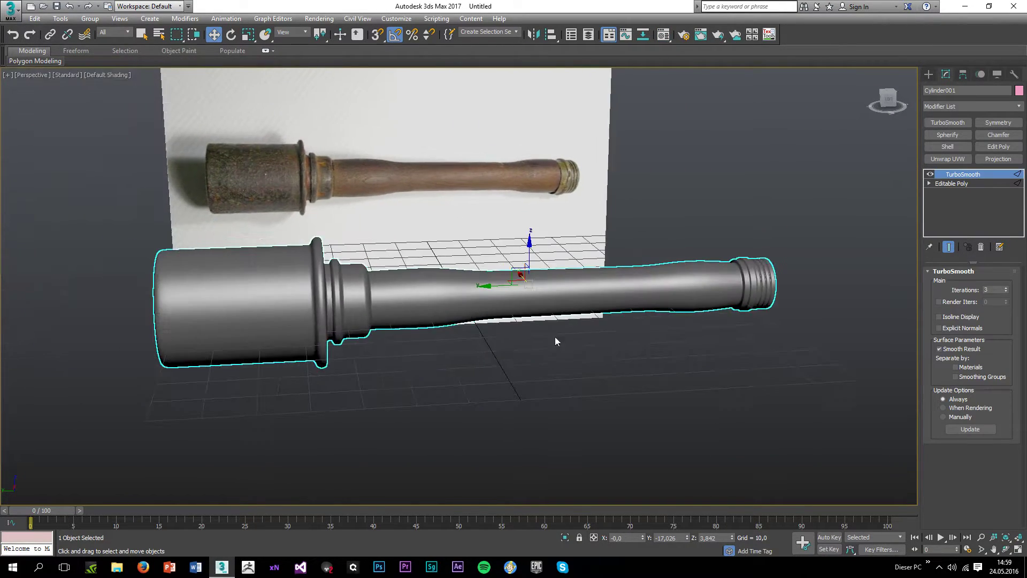
Step: Clone the grenade as a single copy named lowpoly_grenade
scroll(545, 278, up, 2)
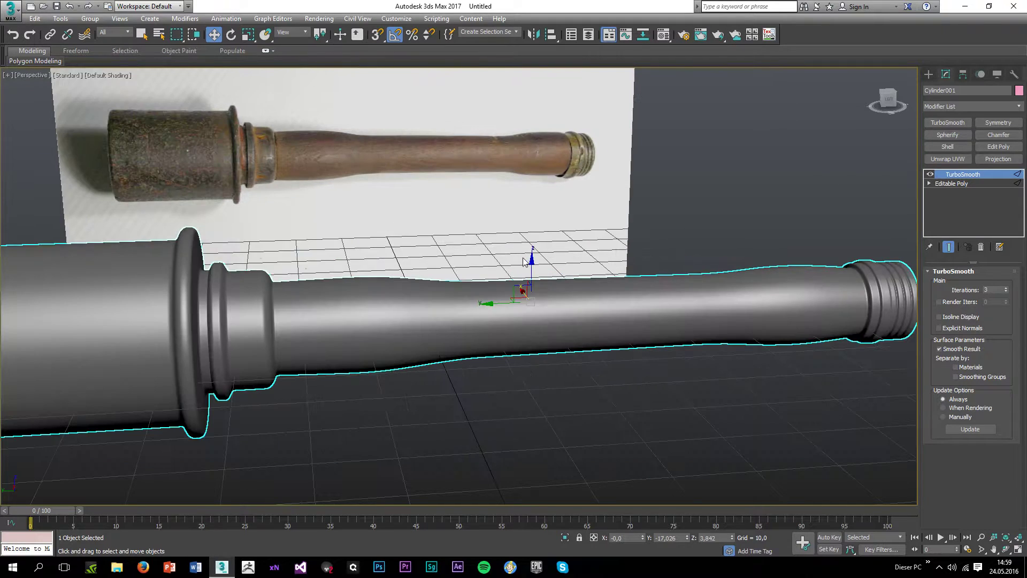
scroll(523, 285, up, 2)
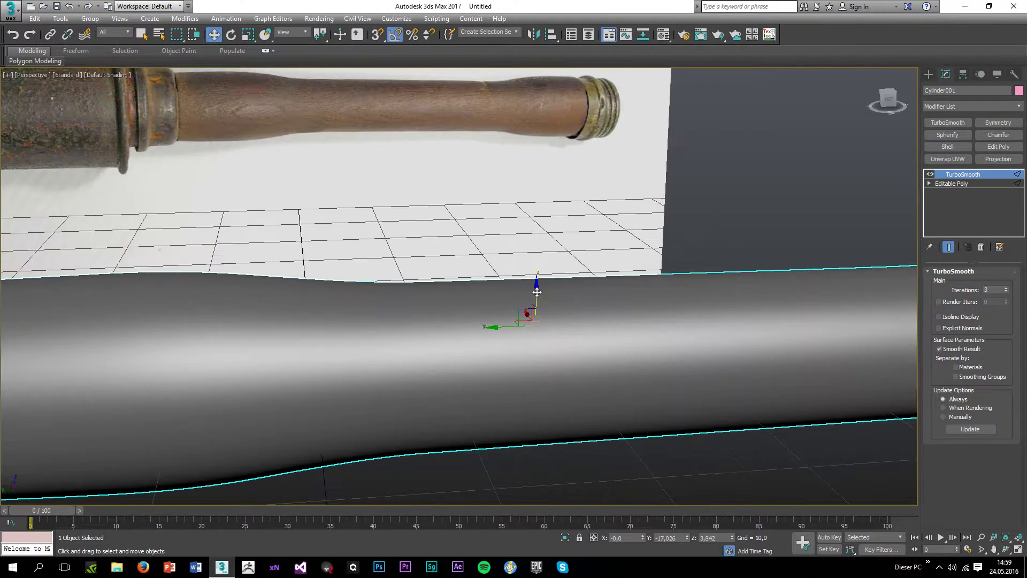
scroll(536, 298, down, 1)
shift+drag(537, 299, 536, 304)
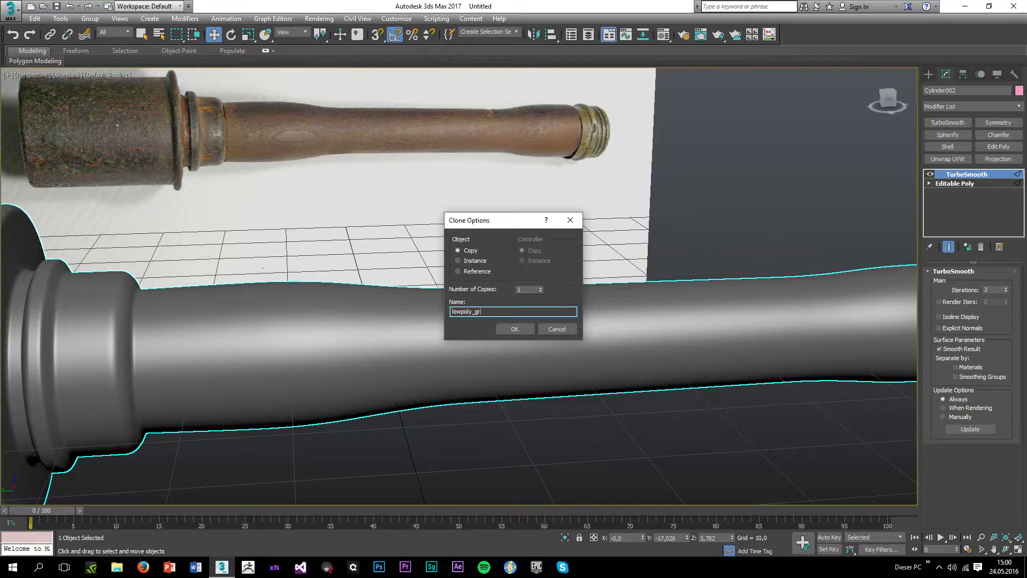
text(de)
key(Return)
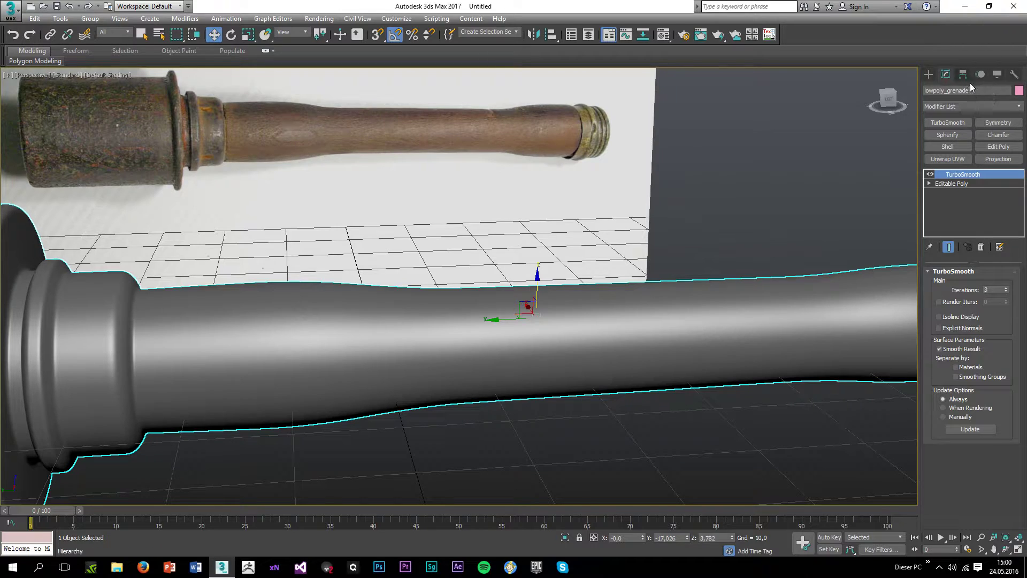
Step: Delete the TurboSmooth modifier from lowpoly_grenade, enter edge editing and display edged faces
right_click(958, 176)
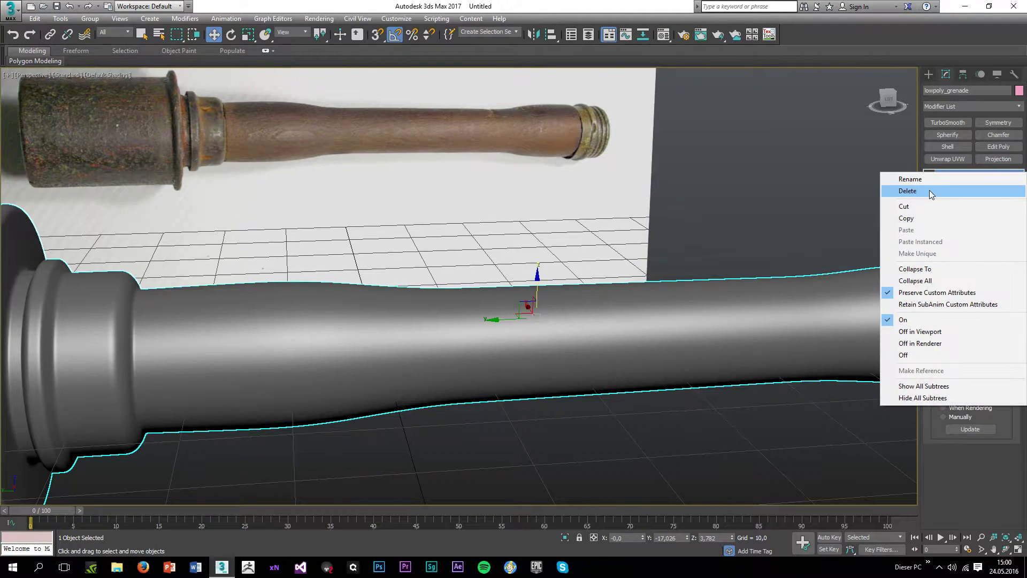
click(929, 190)
click(957, 286)
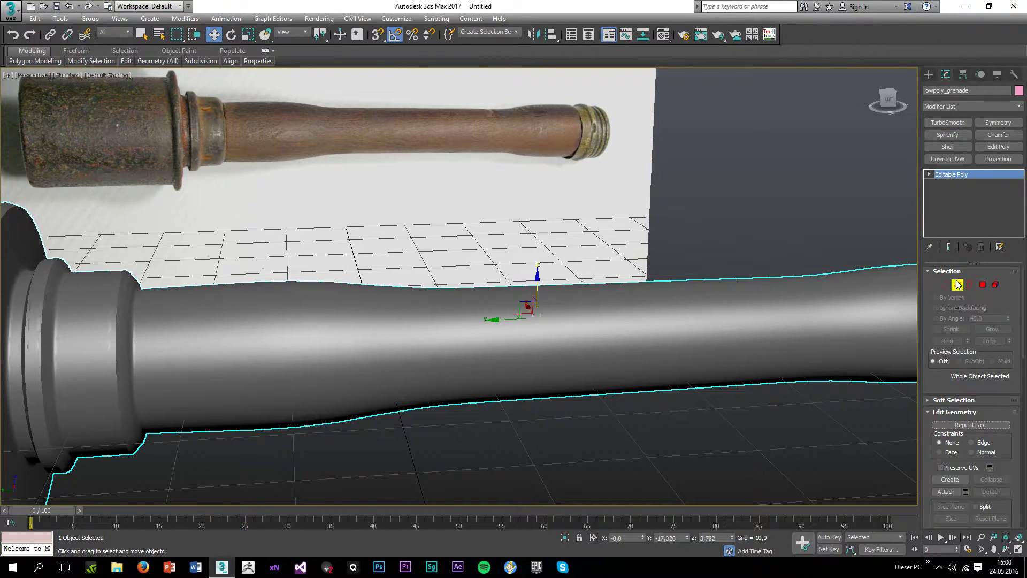
key(F4)
scroll(517, 336, down, 2)
middle_drag(389, 357, 546, 364)
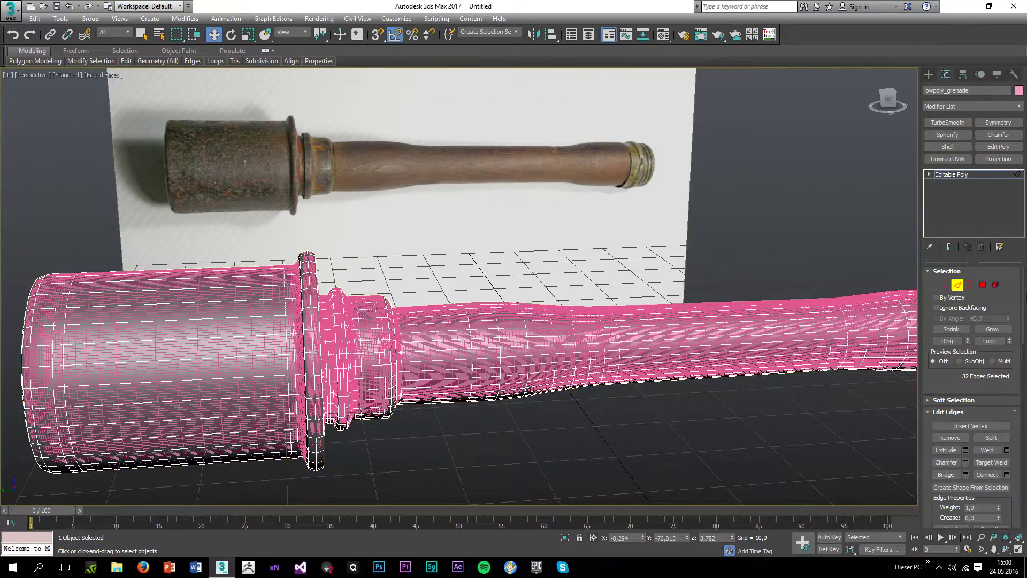
Step: Select the low-poly grenade's mesh element, hide all unselected objects and clear the element selection
click(996, 285)
right_click(578, 353)
click(435, 378)
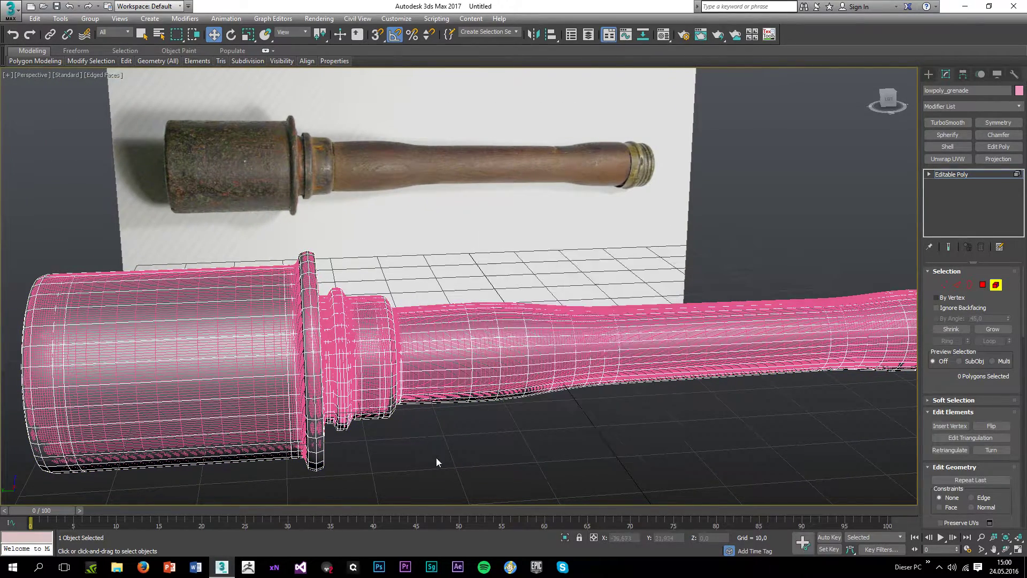
click(435, 377)
right_click(463, 360)
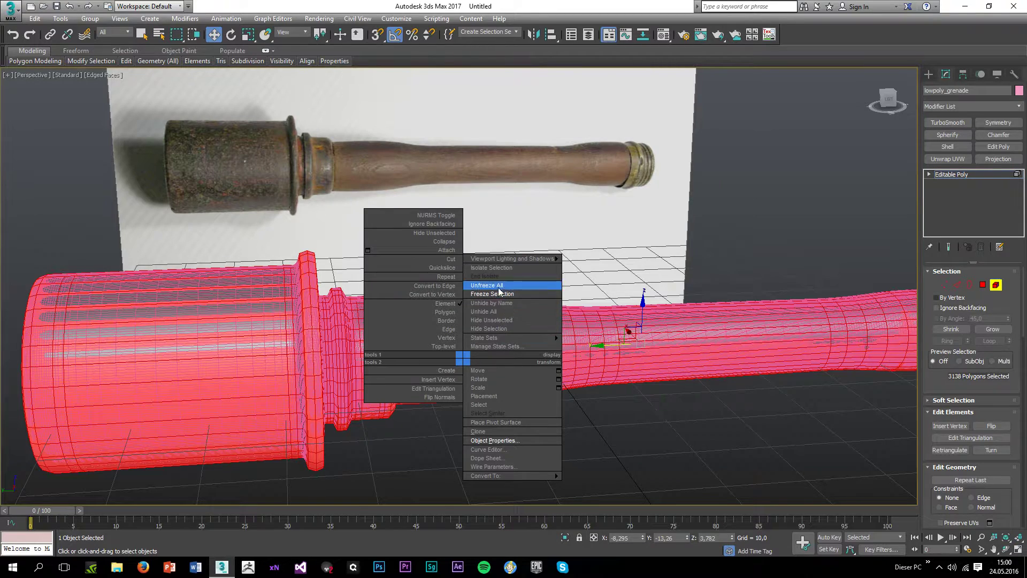
click(498, 321)
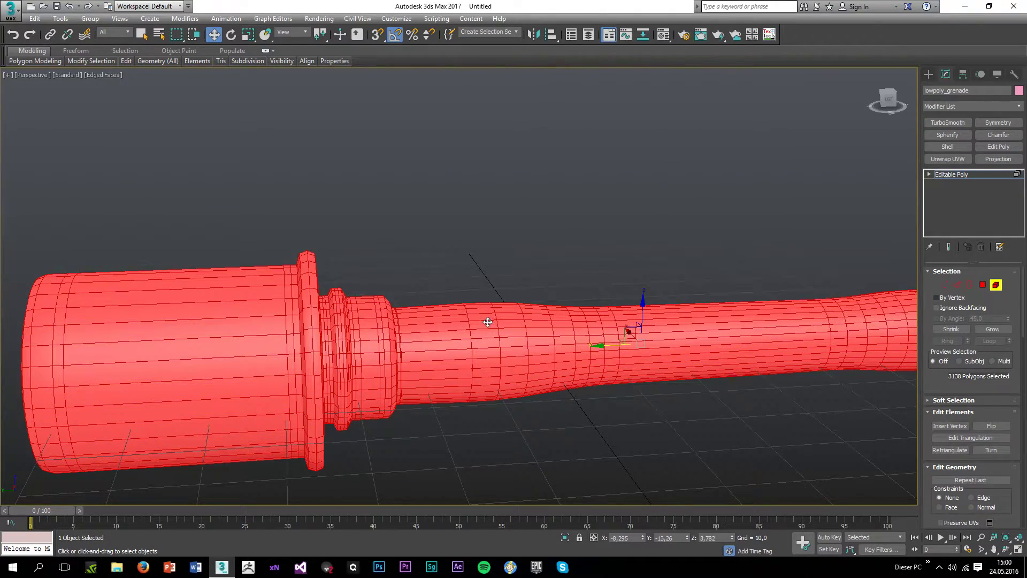
click(451, 405)
Step: Remove the two supporting edge loops near the head's front rim and the extra loop on its end cap, including their vertices
scroll(464, 396, down, 5)
alt+middle_drag(467, 407, 556, 407)
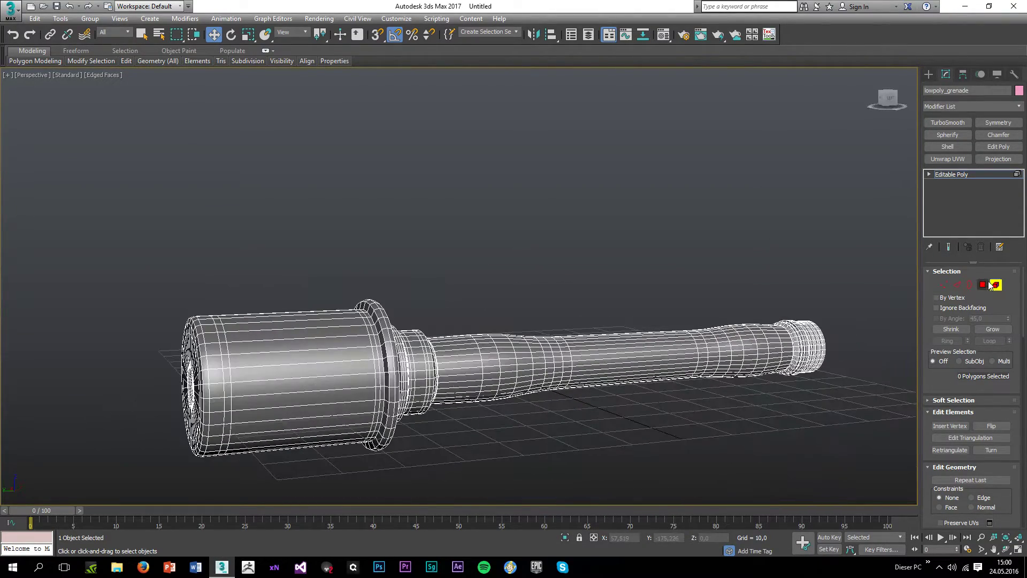
click(957, 285)
scroll(478, 419, up, 6)
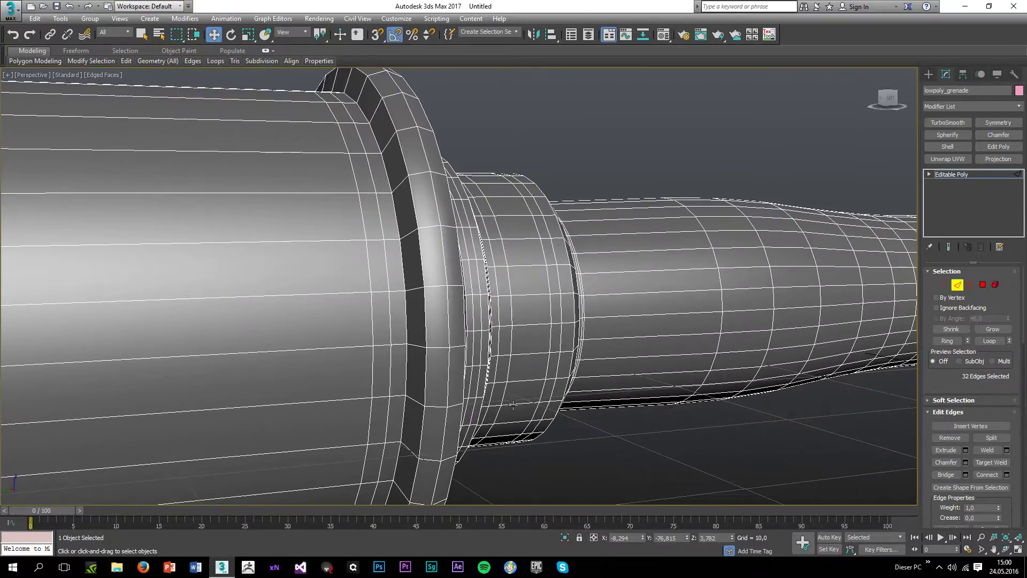
scroll(397, 349, down, 5)
alt+middle_drag(396, 321, 357, 292)
alt+middle_drag(301, 307, 260, 329)
scroll(261, 329, up, 2)
scroll(396, 336, up, 3)
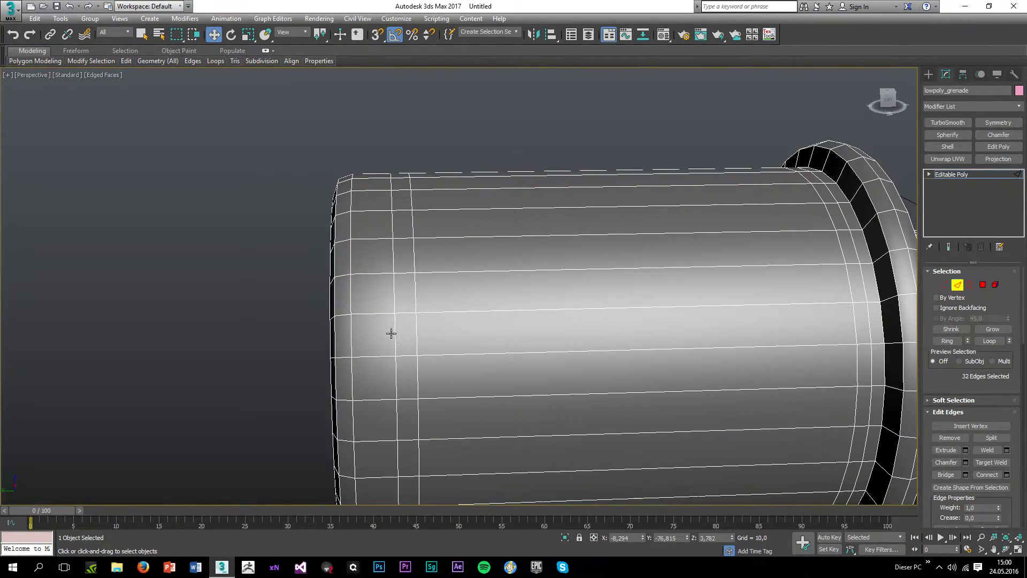
click(395, 330)
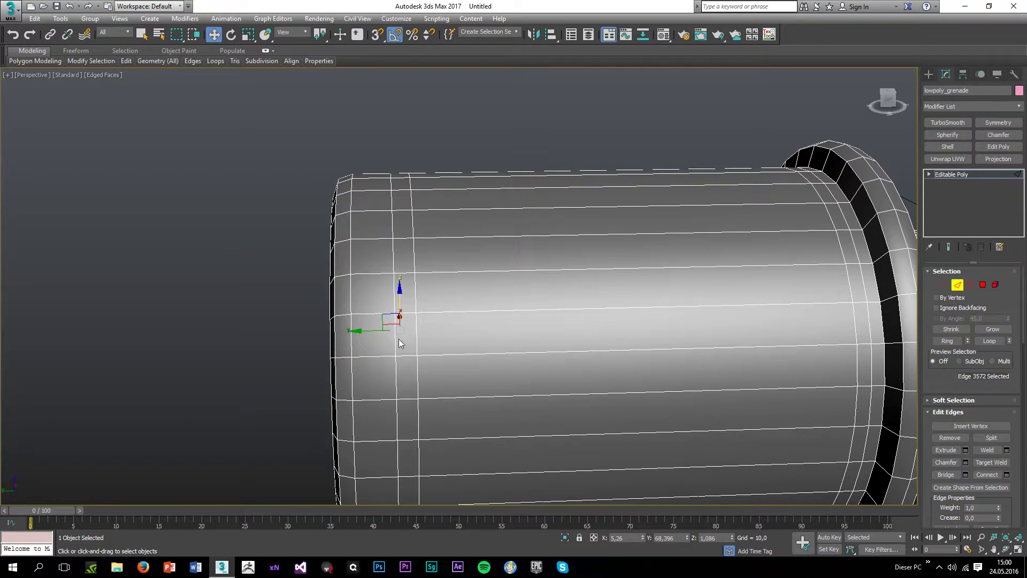
double_click(396, 338)
ctrl+double_click(417, 330)
scroll(417, 330, down, 3)
alt+middle_drag(418, 330, 502, 313)
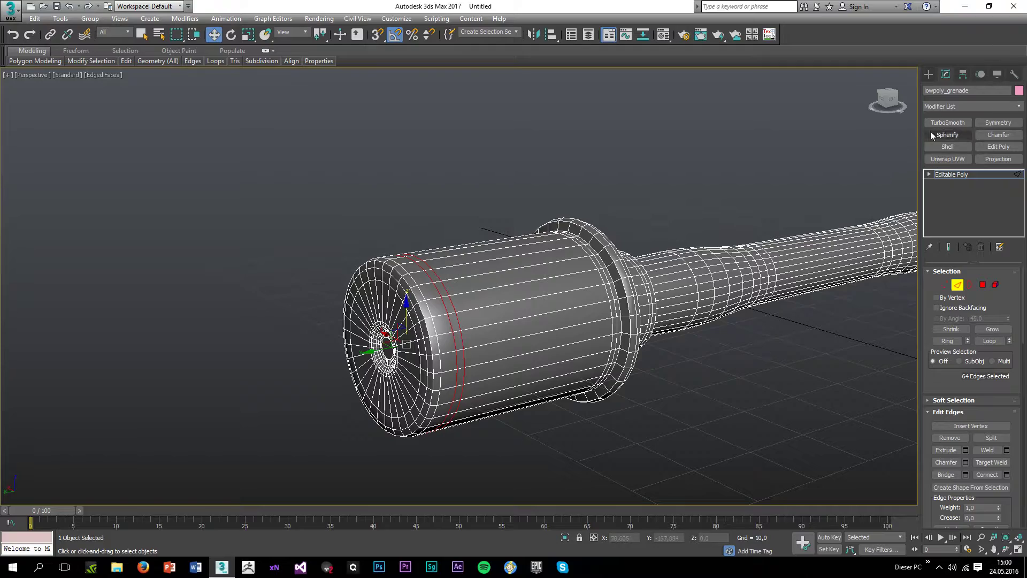
scroll(415, 364, up, 5)
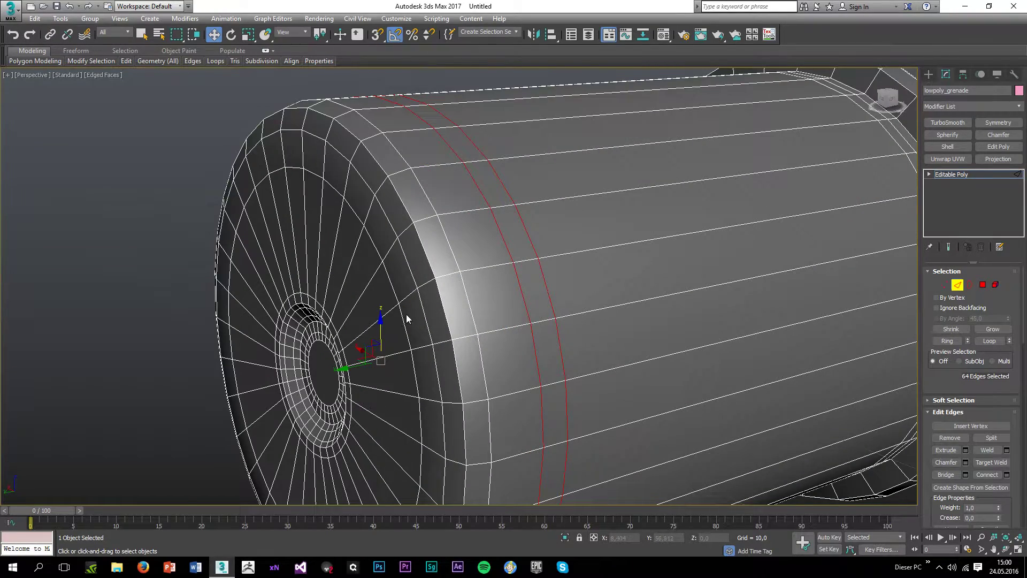
click(399, 319)
double_click(402, 315)
alt+middle_drag(425, 312, 453, 311)
ctrl+double_click(423, 293)
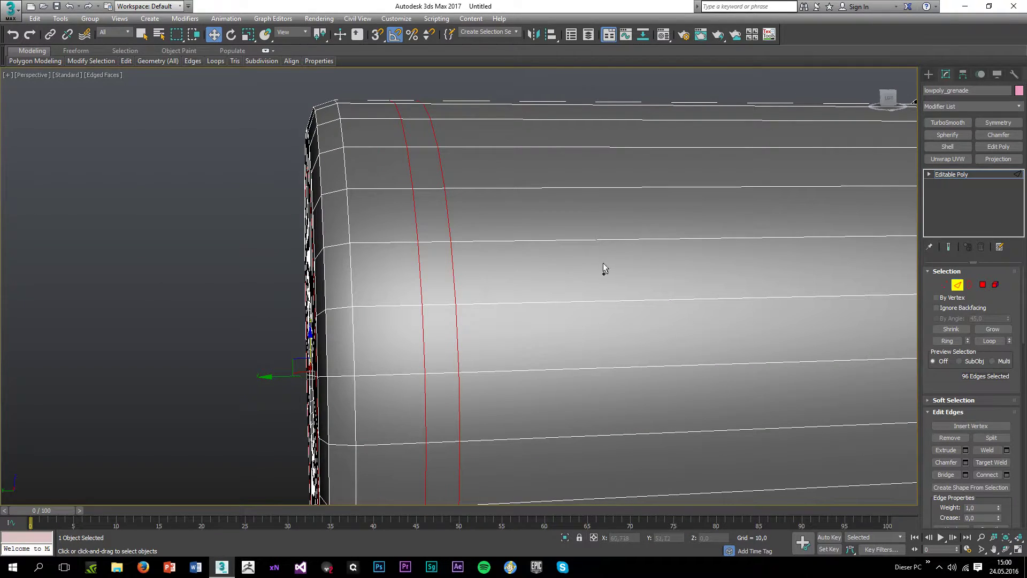
key(ctrl+BackSpace)
Step: Remove the supporting edge loops around and inside the end cap's central recess, including their vertices
scroll(531, 138, down, 5)
alt+middle_drag(460, 248, 729, 212)
double_click(563, 256)
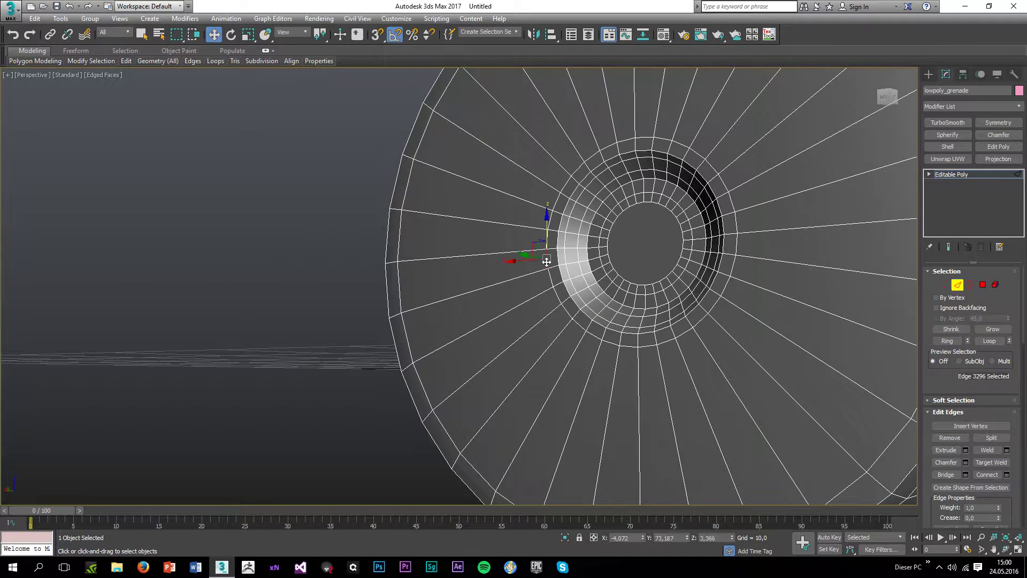
ctrl+double_click(573, 258)
ctrl+double_click(578, 253)
ctrl+double_click(600, 250)
double_click(566, 254)
ctrl+double_click(578, 256)
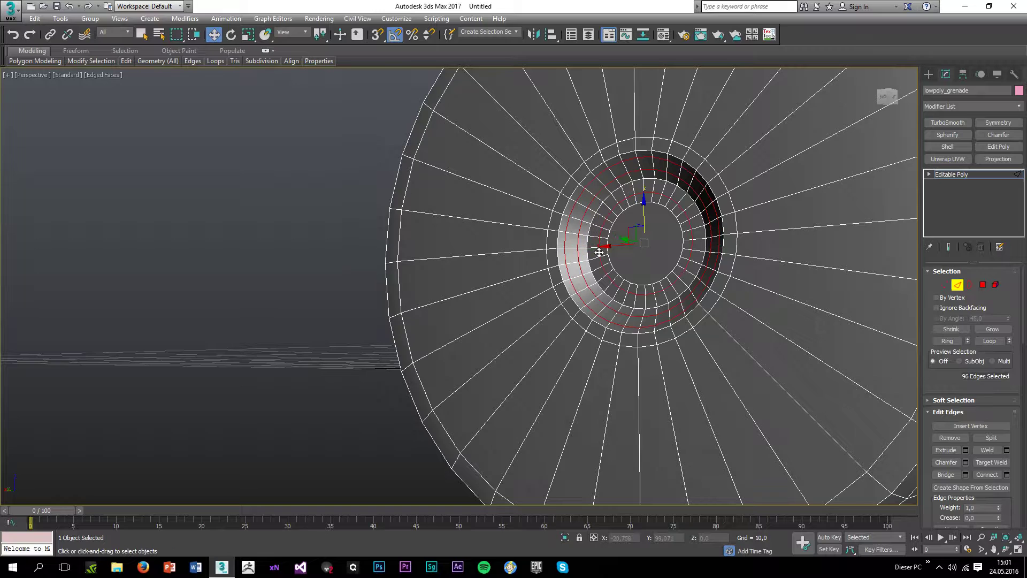
ctrl+double_click(700, 252)
double_click(733, 267)
key(ctrl+BackSpace)
scroll(754, 217, down, 5)
alt+middle_drag(754, 216, 501, 301)
scroll(611, 259, up, 4)
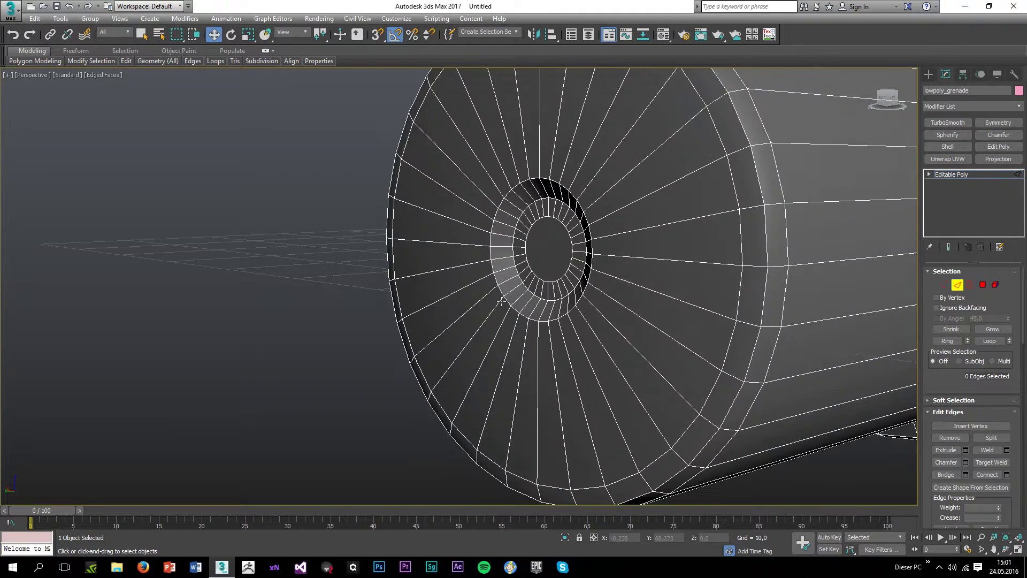
click(983, 284)
click(607, 357)
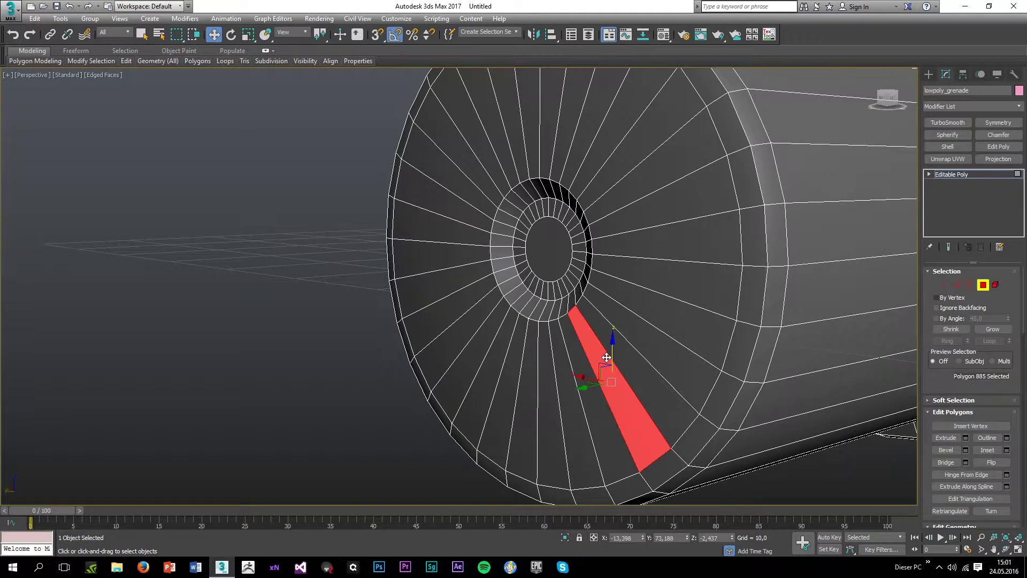
click(936, 319)
click(574, 311)
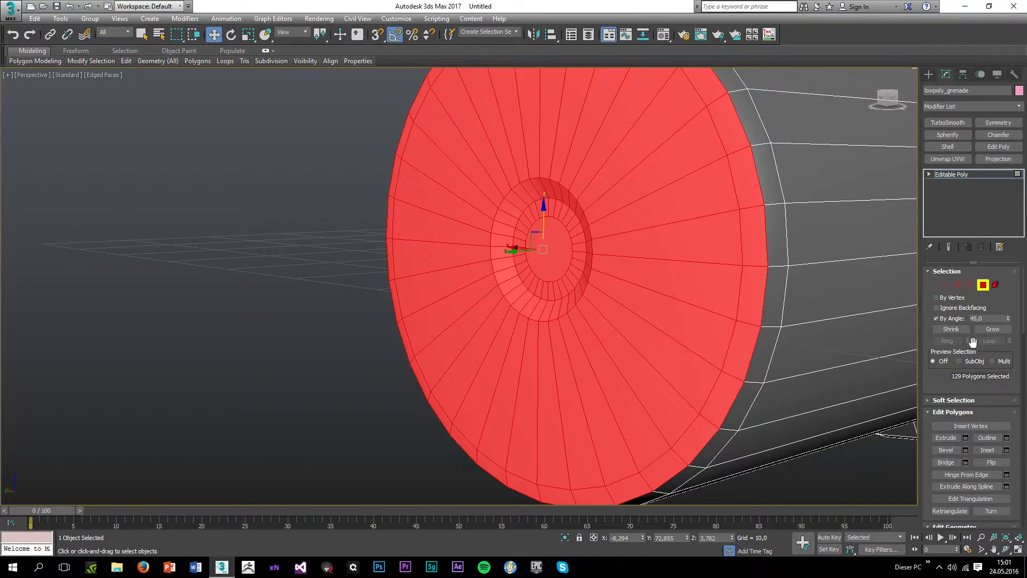
click(310, 434)
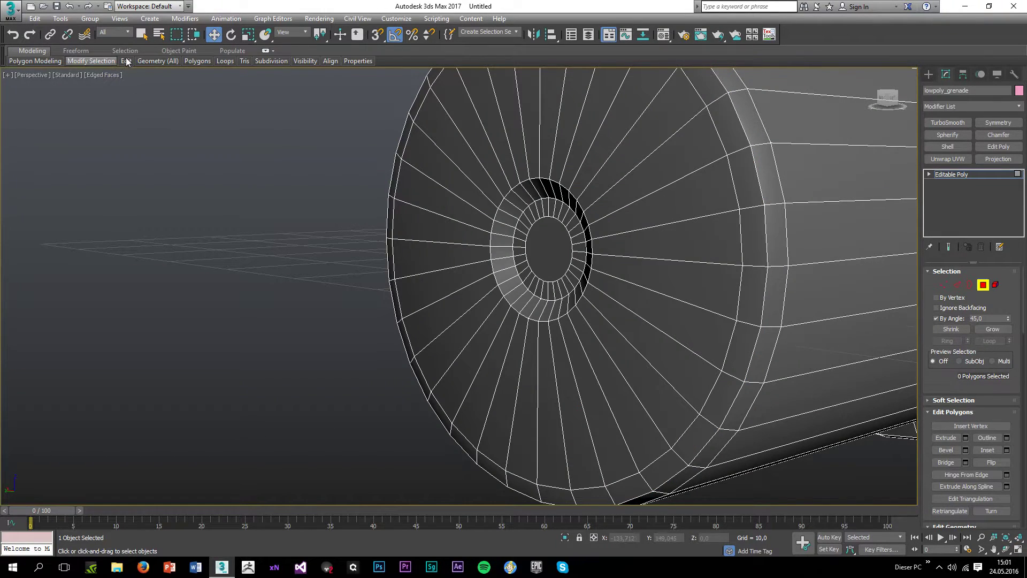
Step: Set polygon selection to a paint region with By Angle off and Ignore Backfacing on, leaving no polygons selected
key(q)
key(q)
key(q)
mouse_move(541, 220)
mouse_down()
mouse_move(537, 236)
mouse_move(566, 254)
mouse_move(563, 271)
mouse_move(537, 233)
mouse_move(562, 211)
mouse_up()
click(937, 318)
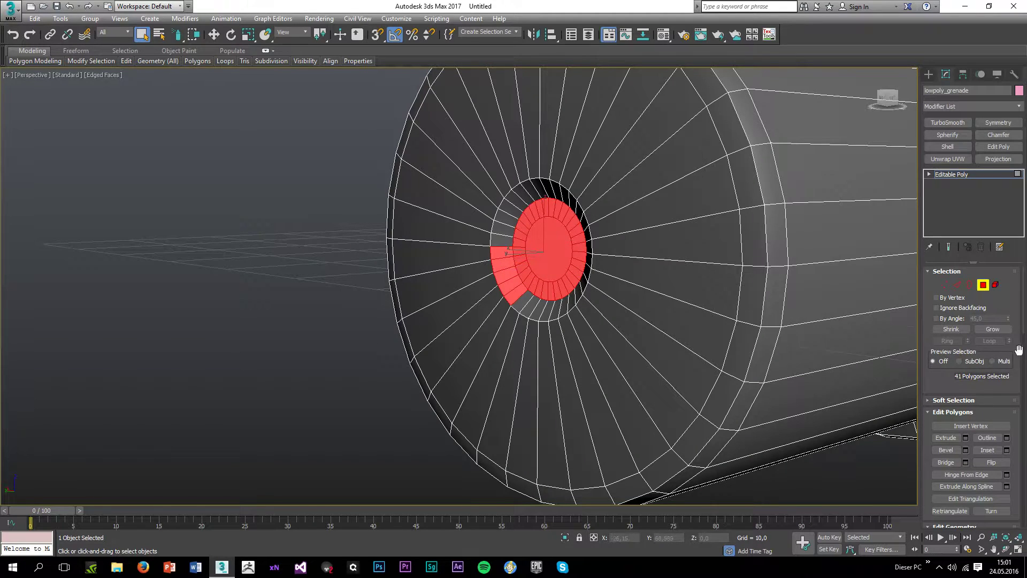
click(936, 308)
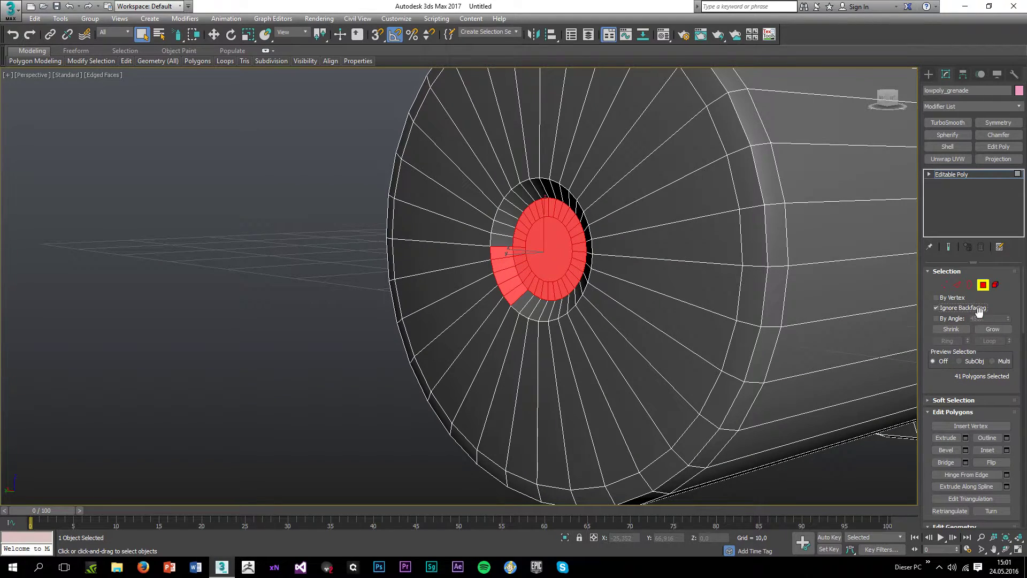
click(243, 328)
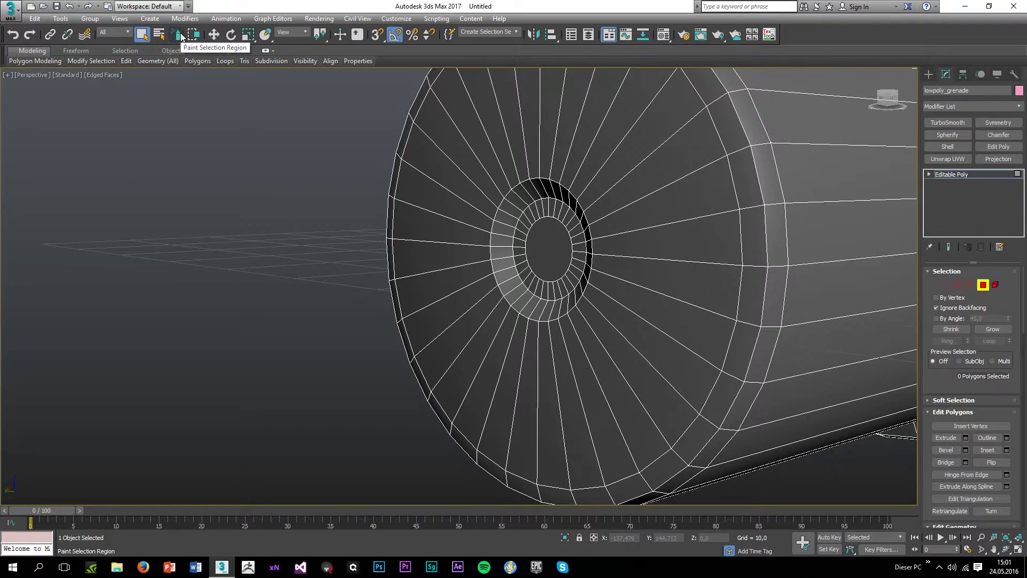
Step: Paint-select the polygons of the end cap and its recess and delete them, including leftover faces, to open the head's front
key(q)
key(q)
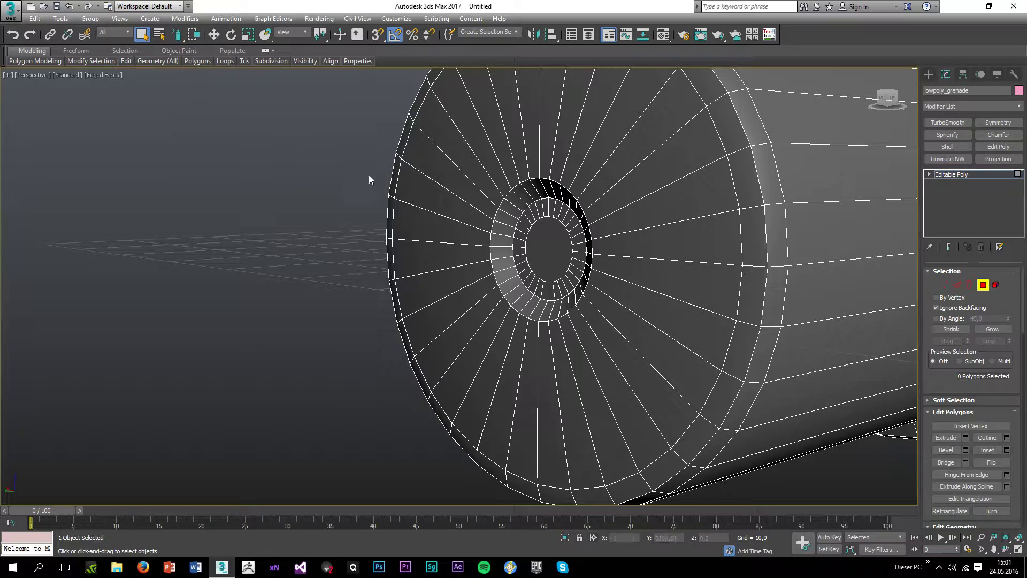
drag(545, 294, 539, 285)
mouse_move(560, 232)
mouse_down()
mouse_move(505, 261)
mouse_move(496, 313)
mouse_move(489, 223)
mouse_move(573, 191)
mouse_move(567, 332)
mouse_move(593, 246)
mouse_up()
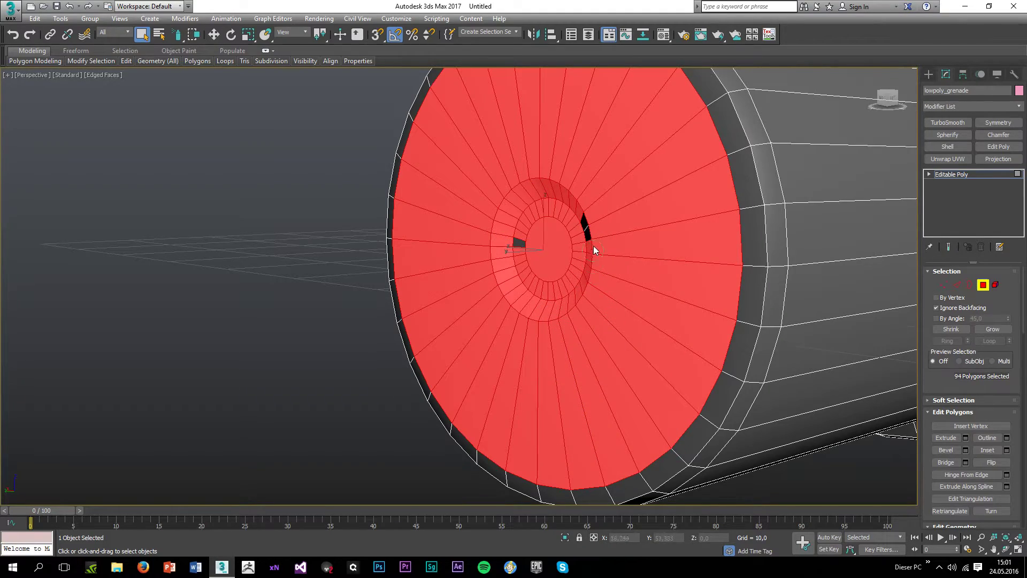
key(Delete)
click(521, 245)
alt+middle_drag(520, 246, 594, 296)
click(595, 289)
Step: Try to bridge the edges around the head's front opening with one edge deselected on each side, and undo it
click(971, 285)
click(748, 216)
click(957, 285)
alt+middle_drag(817, 252, 595, 366)
alt+click(646, 234)
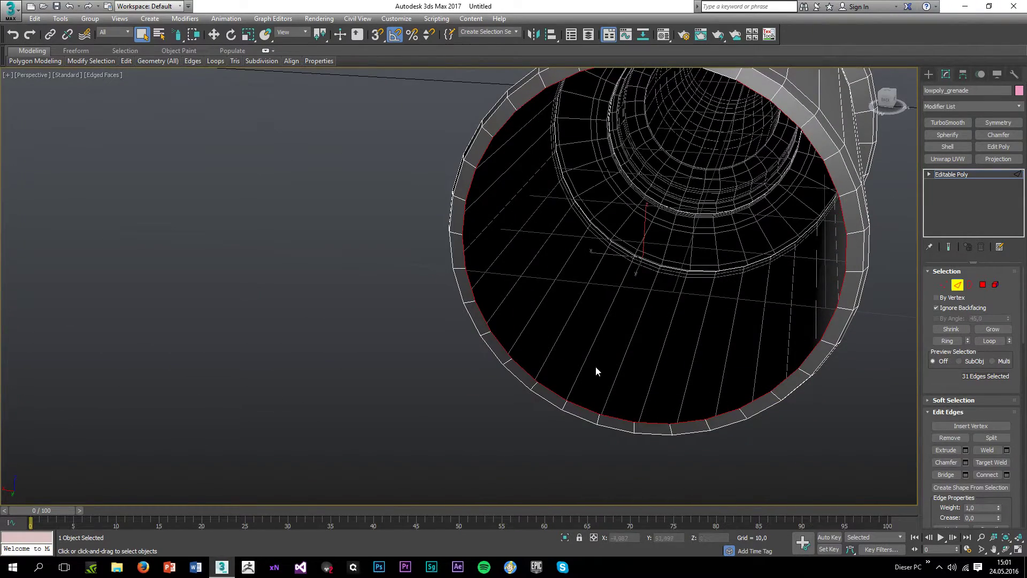
alt+click(556, 394)
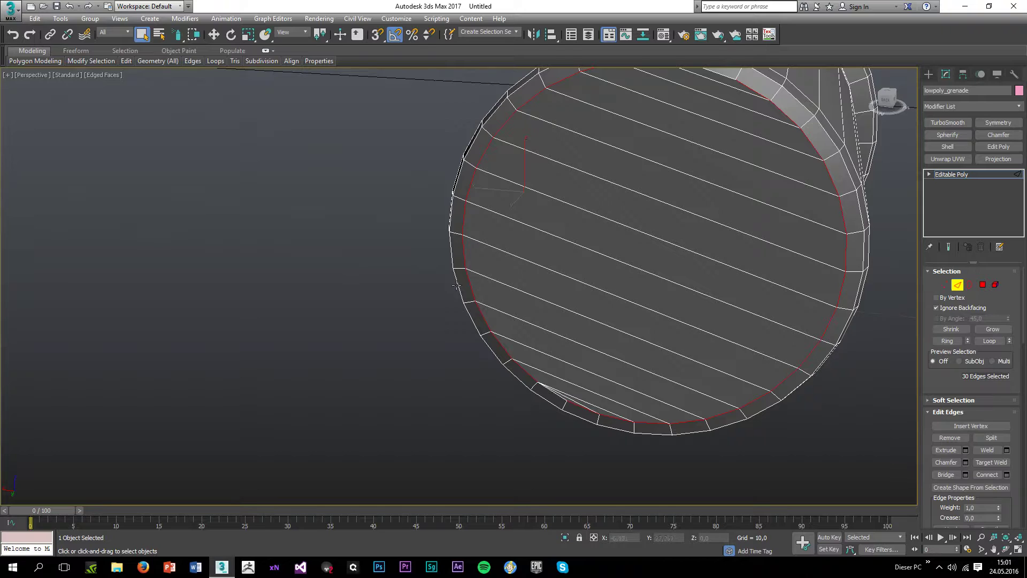
key(ctrl+z)
Step: Shift the excluded edge on the front opening's rim by one, bridge the remaining edges and clear the selection
ctrl+click(551, 395)
alt+click(576, 400)
key(shift+b)
click(870, 464)
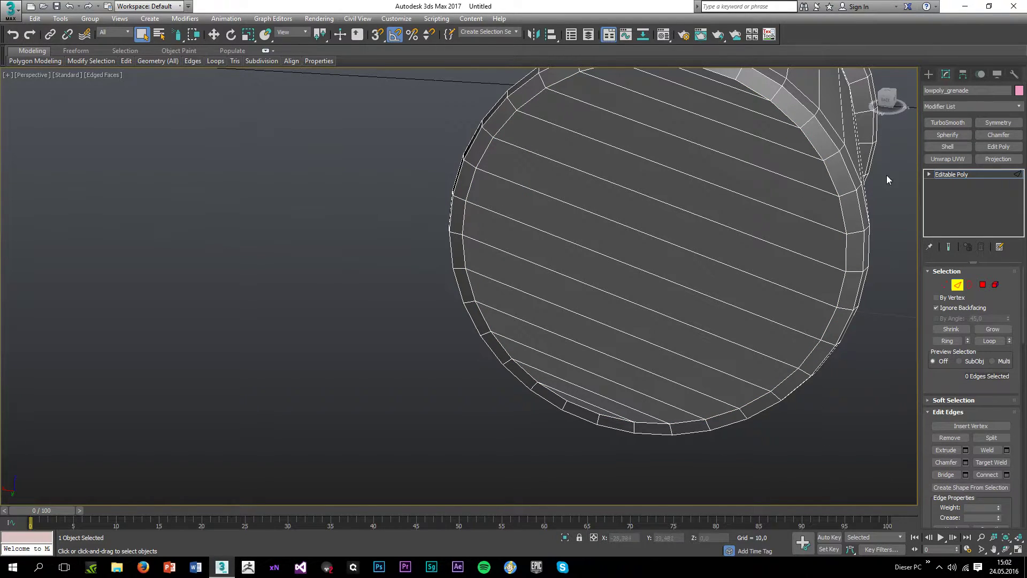
Step: Select all bridged strip polygons closing the head's front and delete them
scroll(784, 261, down, 2)
key(alt)
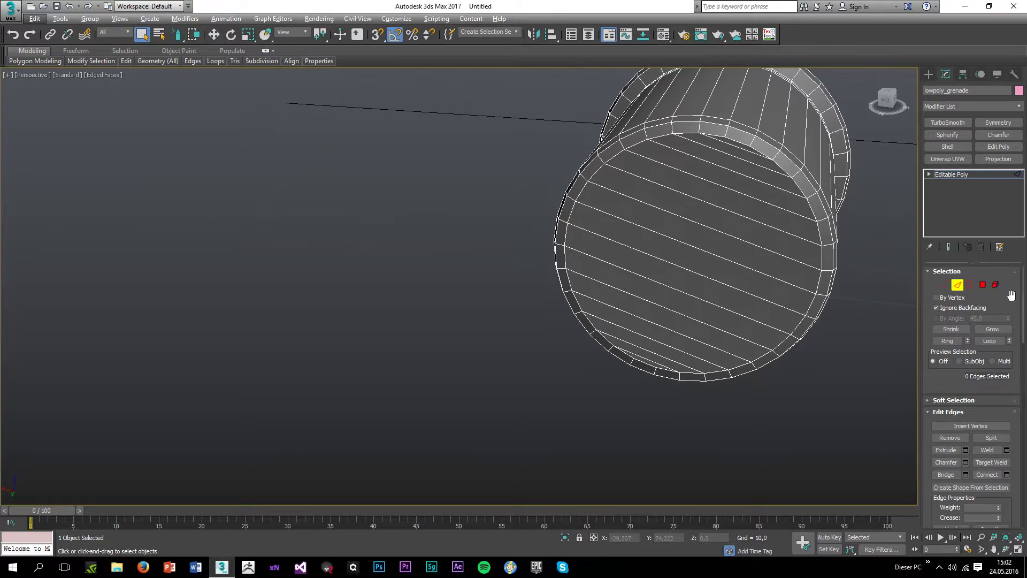
click(983, 284)
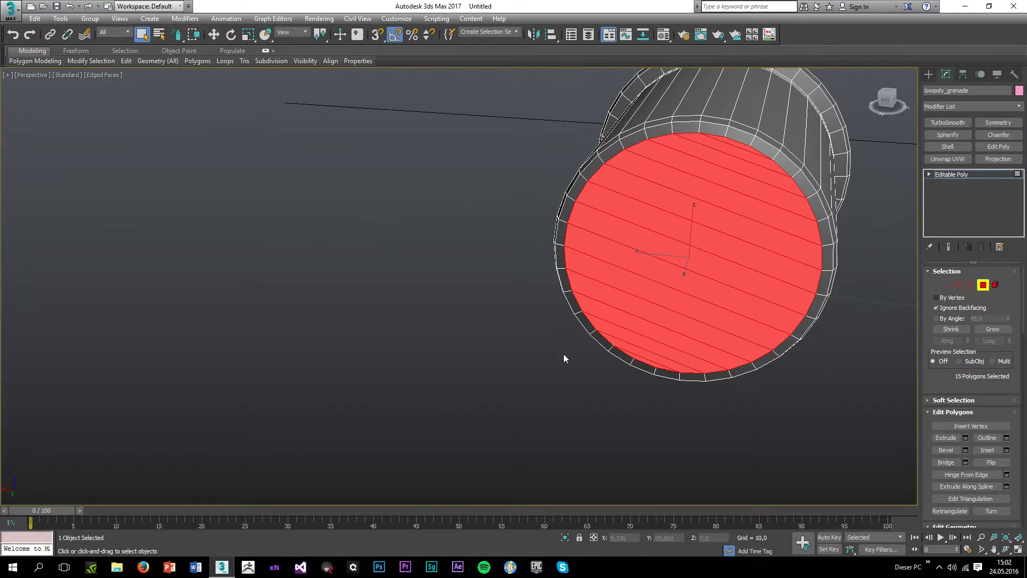
alt+middle_drag(675, 203, 614, 202)
click(493, 206)
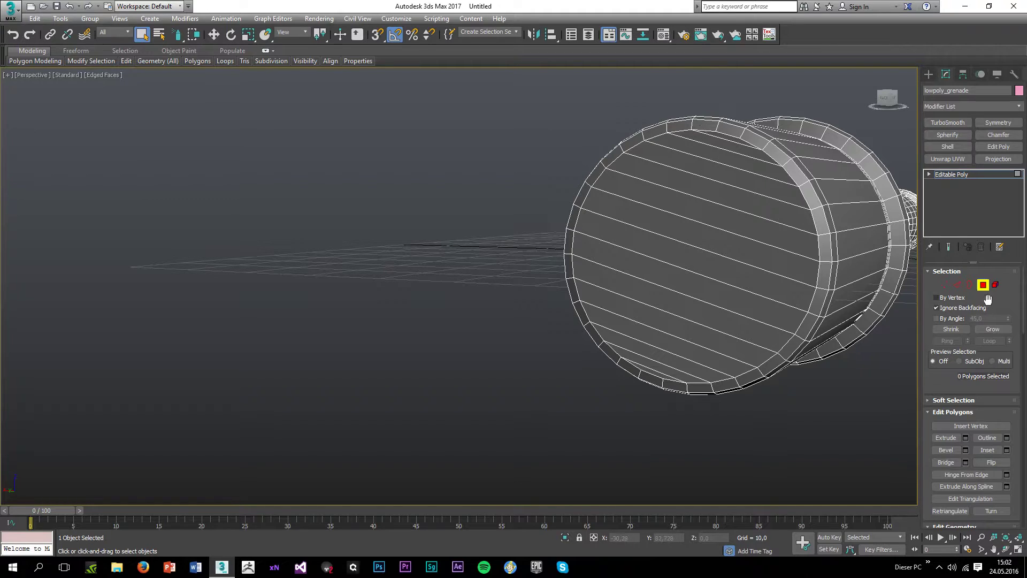
click(784, 288)
double_click(784, 285)
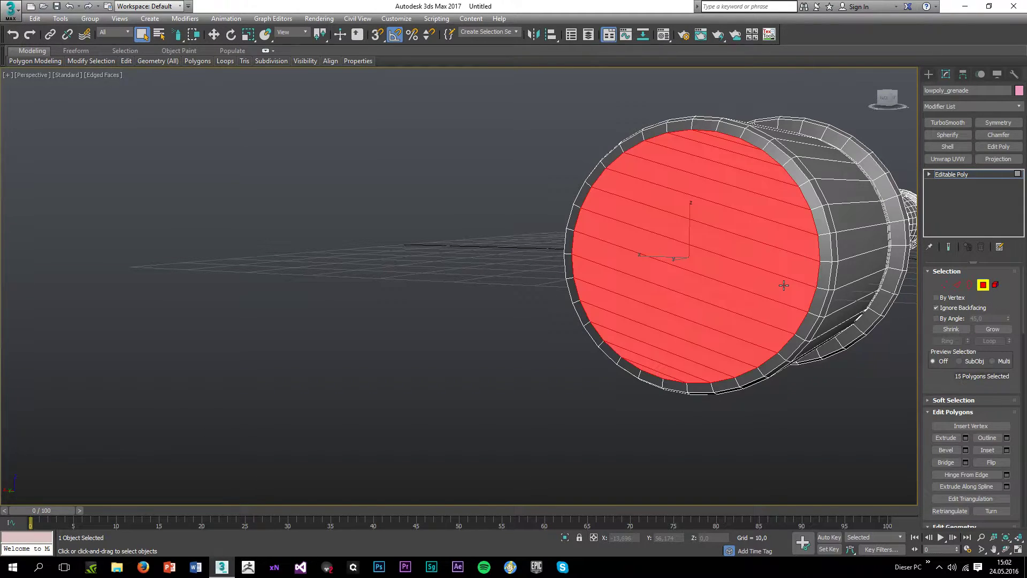
key(Delete)
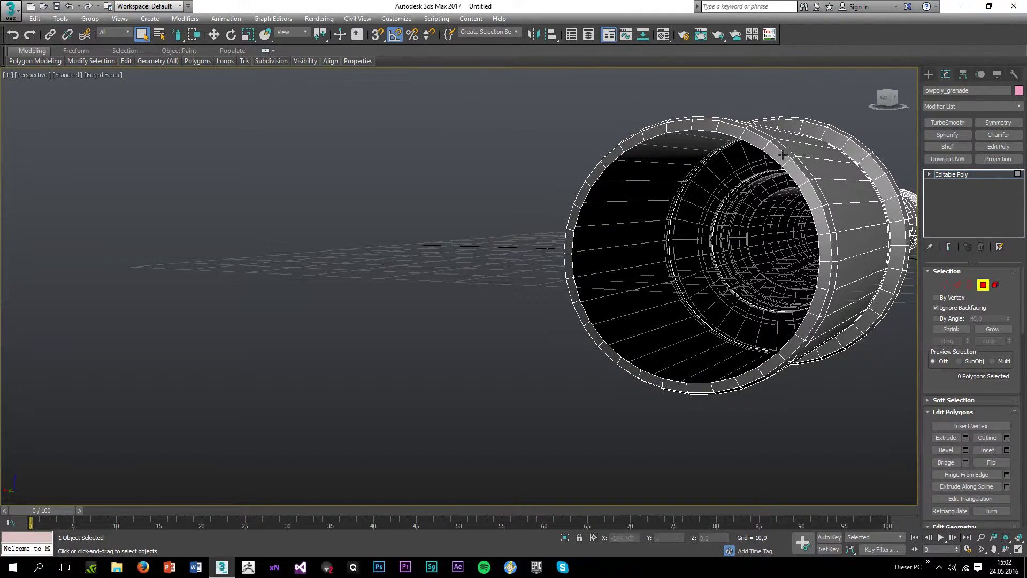
Step: Try to close the head's open end by extending its border inward and collapsing it to a center point
click(972, 284)
click(778, 161)
key(r)
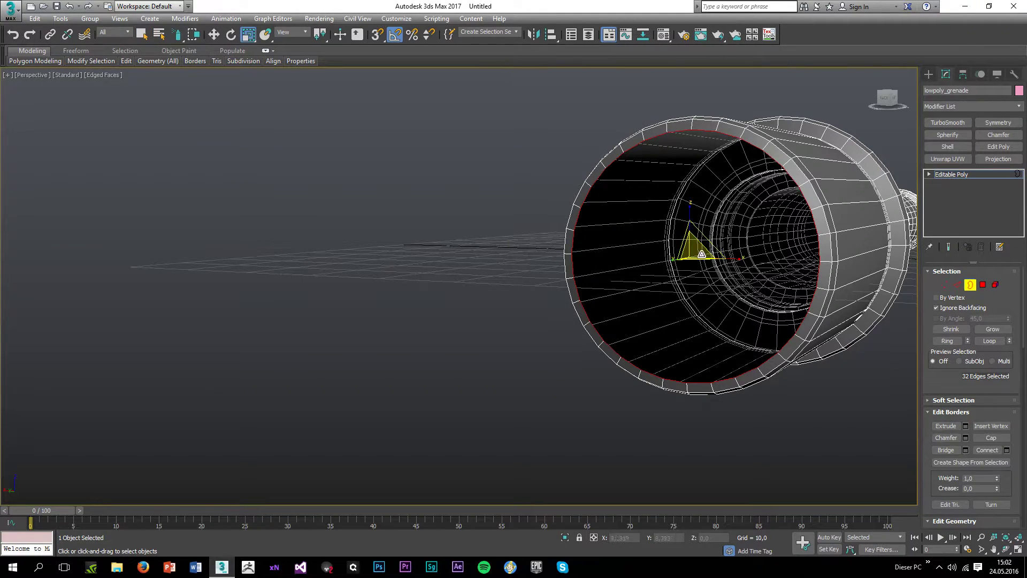
shift+drag(694, 251, 688, 277)
key(ctrl+alt+c)
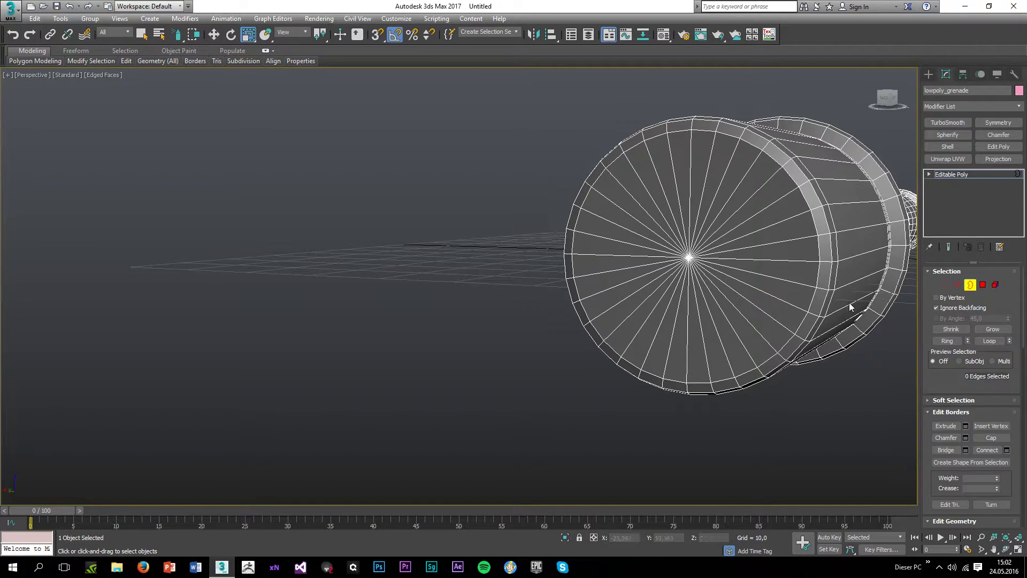
Step: Undo the inward border extension and the collapse that closed the head's end
click(980, 284)
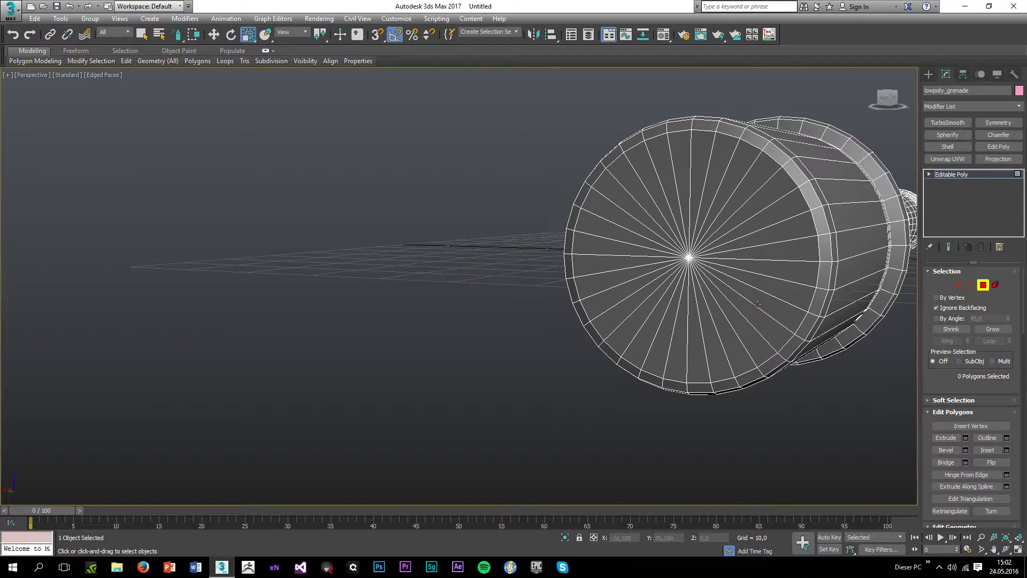
key(ctrl+z)
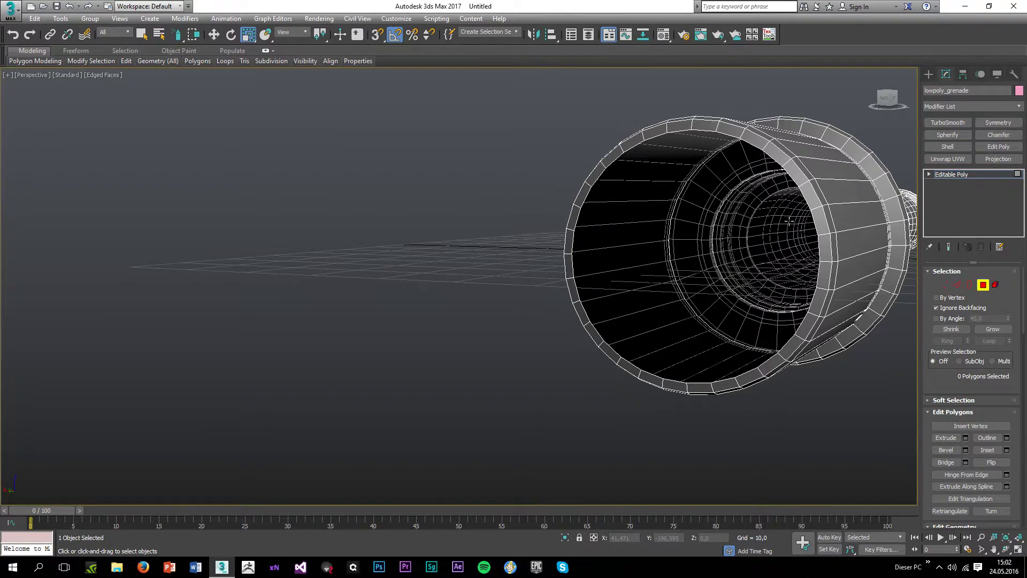
key(ctrl+y)
key(ctrl+y)
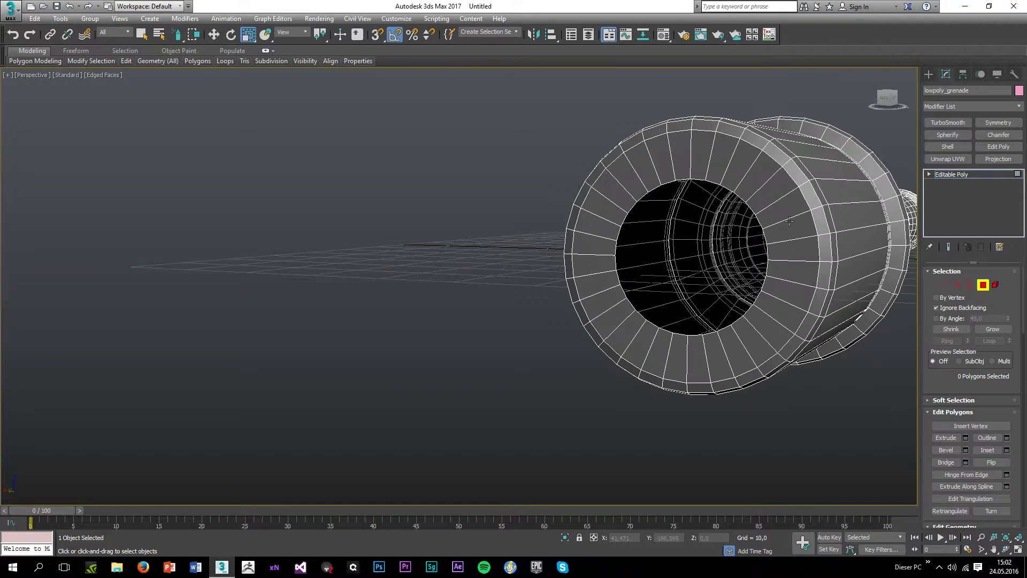
key(ctrl+z)
key(ctrl+z)
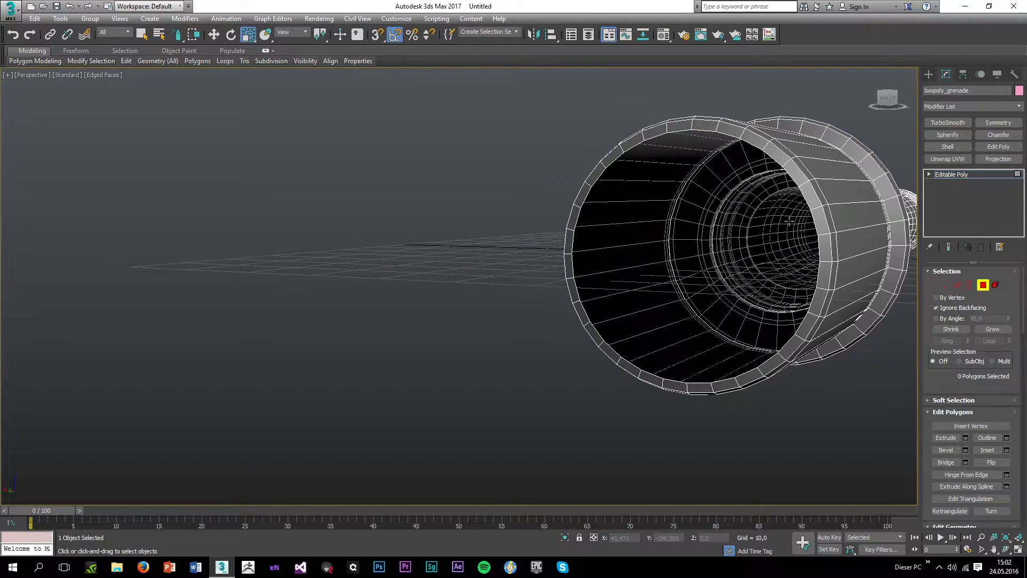
Step: Close the open end of the grenade head by bridging its border edges into parallel strips
click(354, 190)
scroll(498, 227, down, 5)
alt+middle_drag(500, 229, 528, 277)
scroll(549, 331, up, 5)
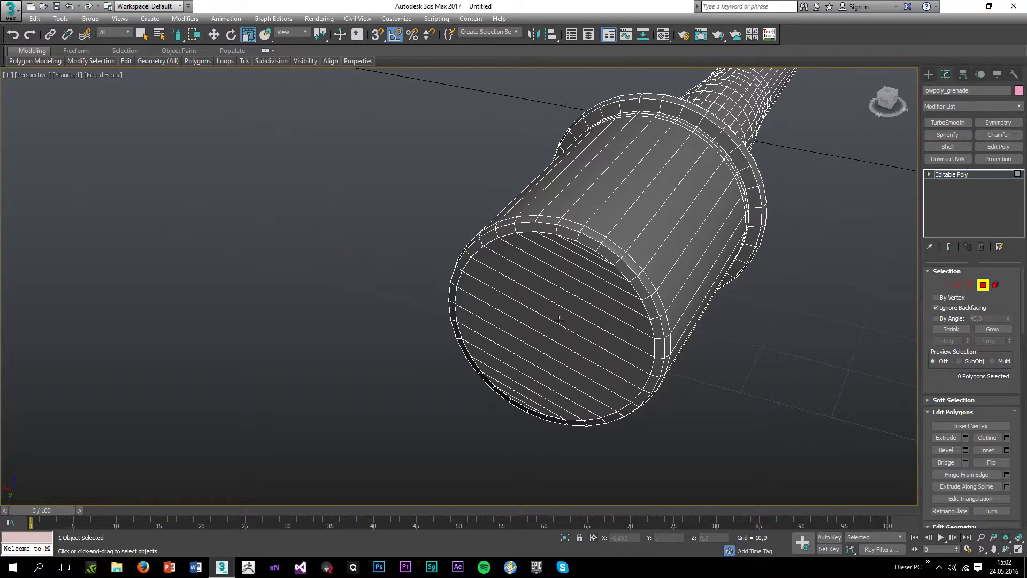
alt+middle_drag(576, 338, 504, 253)
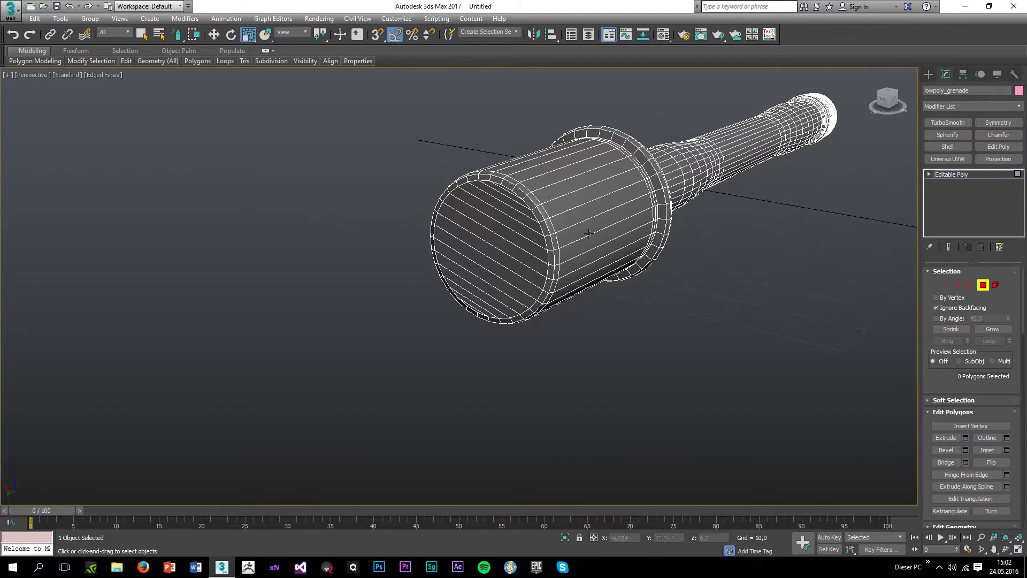
Step: Select all faces of the handle's flat end cap using a 45 degree angle selection and delete them
alt+middle_drag(702, 244, 634, 374)
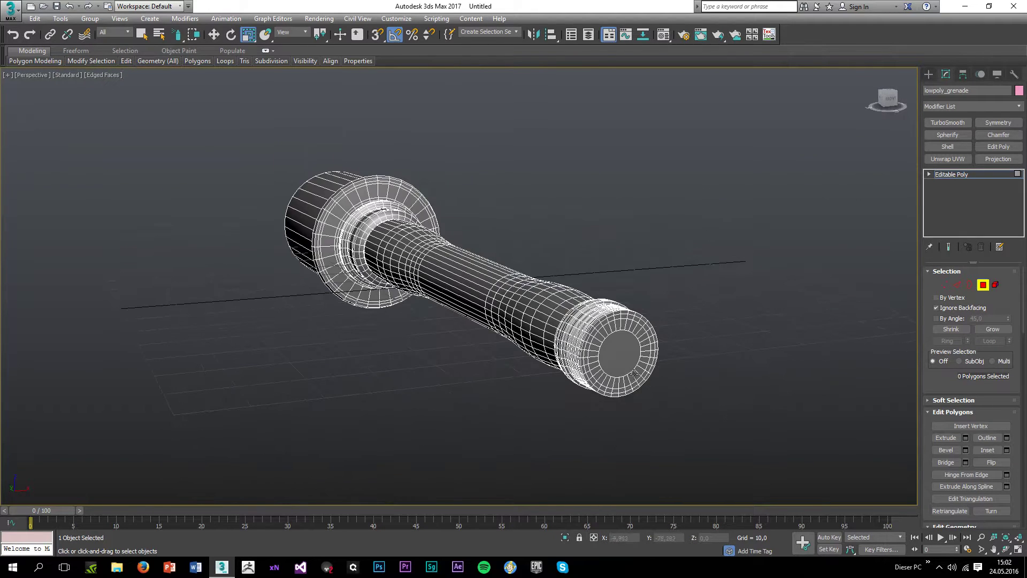
scroll(634, 374, up, 2)
click(626, 364)
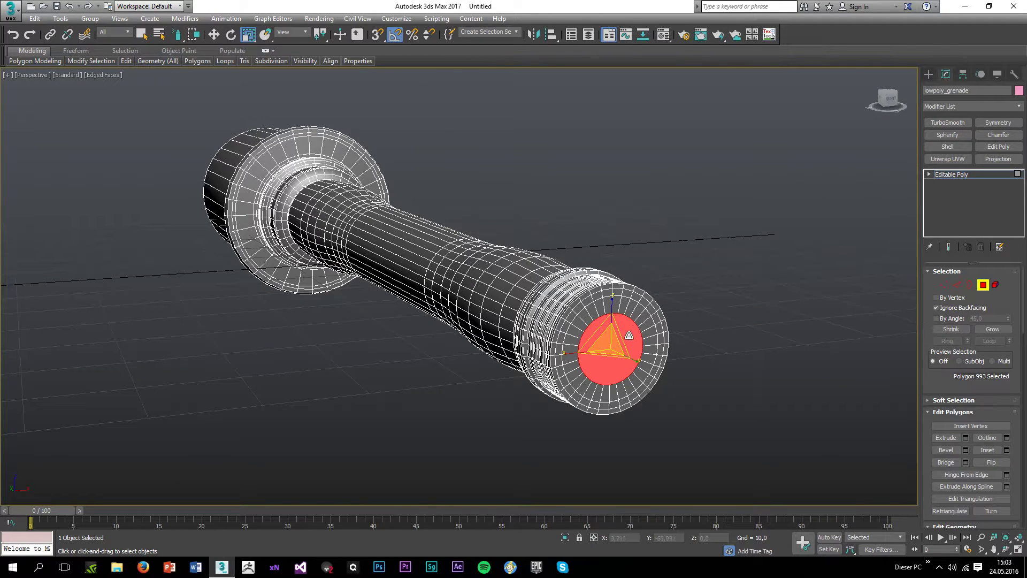
ctrl+click(617, 307)
click(937, 318)
click(615, 354)
scroll(618, 354, up, 2)
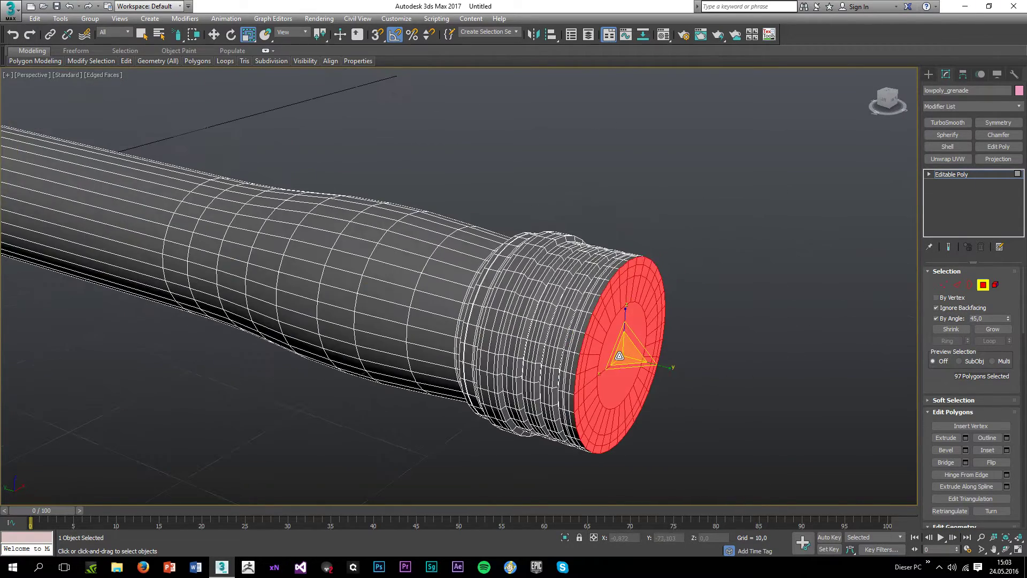
alt+middle_drag(619, 355, 631, 354)
key(Delete)
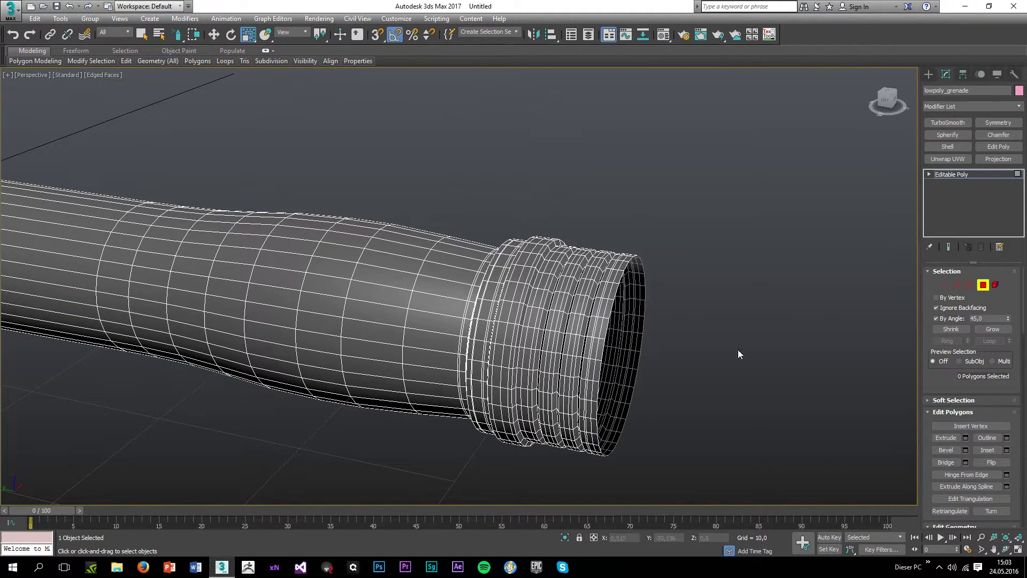
Step: Bridge the handle's open end border into parallel strips, leaving two opposite edges out of the selection
click(970, 285)
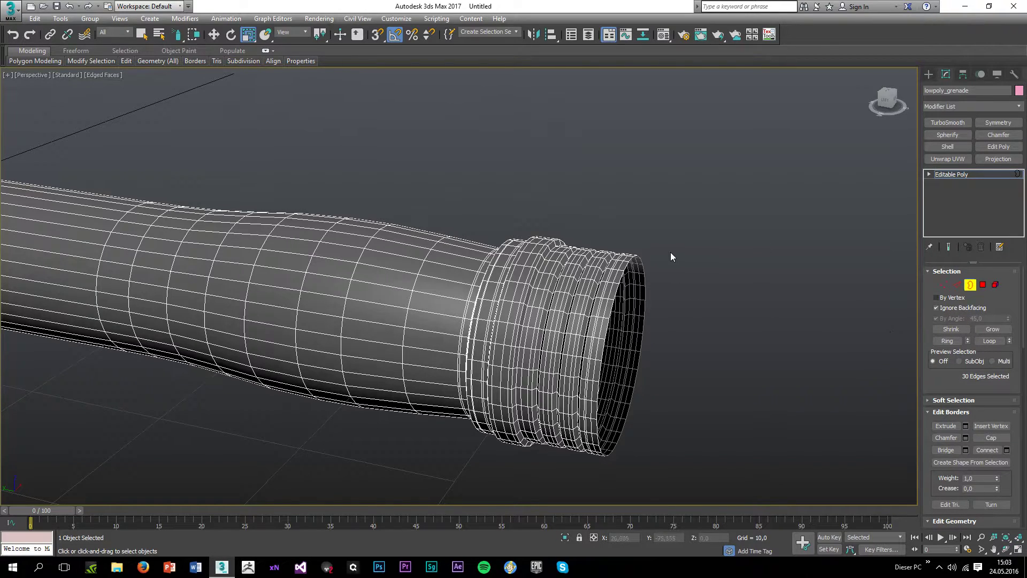
click(642, 324)
key(q)
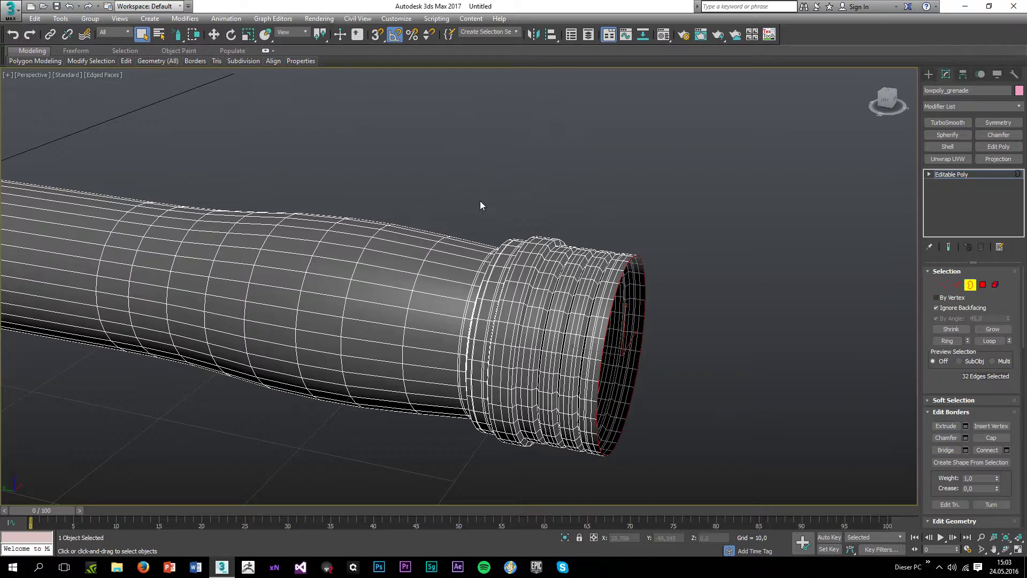
alt+middle_drag(681, 320, 807, 313)
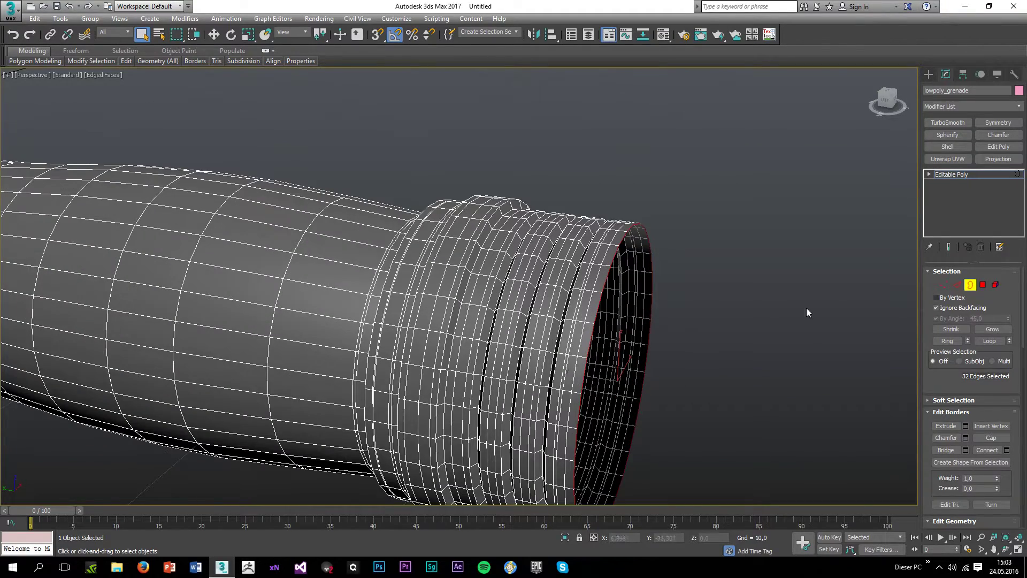
click(958, 284)
alt+middle_drag(676, 339, 674, 290)
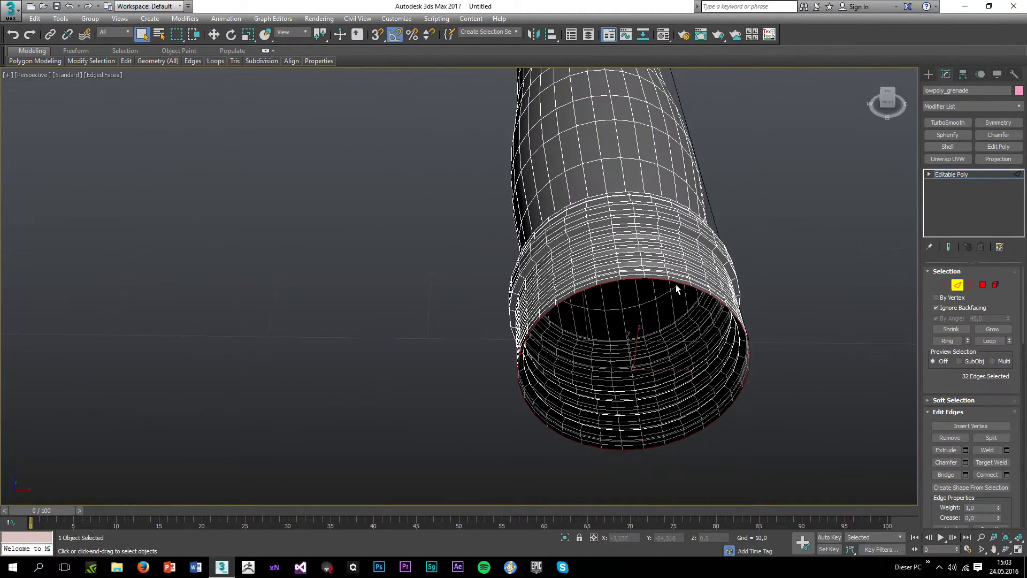
alt+click(610, 433)
alt+middle_drag(594, 468, 616, 461)
alt+click(615, 467)
key(alt+b)
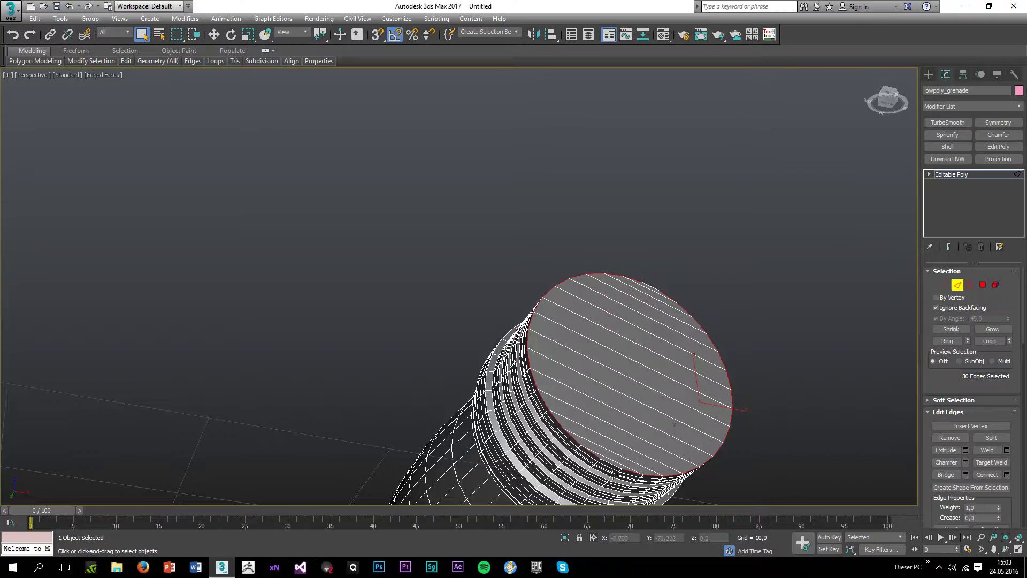
click(775, 306)
Step: Remove the support edge loops around the handle's end collar and the loops forming its outer grooves, including their vertices
scroll(776, 306, down, 4)
alt+middle_drag(775, 306, 602, 283)
scroll(606, 187, up, 5)
alt+middle_drag(606, 187, 637, 220)
middle_drag(637, 219, 496, 160)
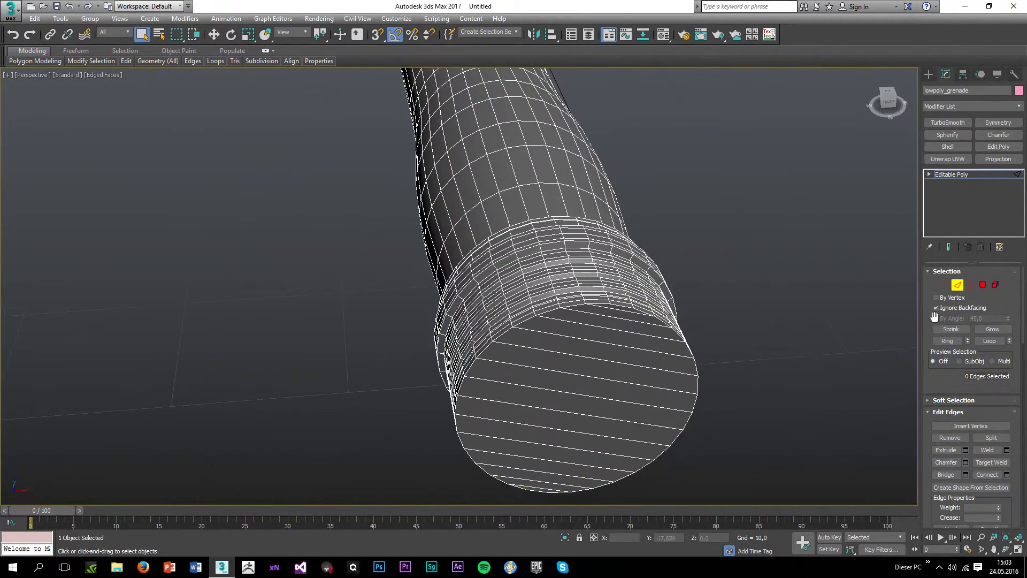
scroll(508, 364, down, 4)
alt+middle_drag(508, 363, 906, 268)
middle_drag(867, 181, 594, 331)
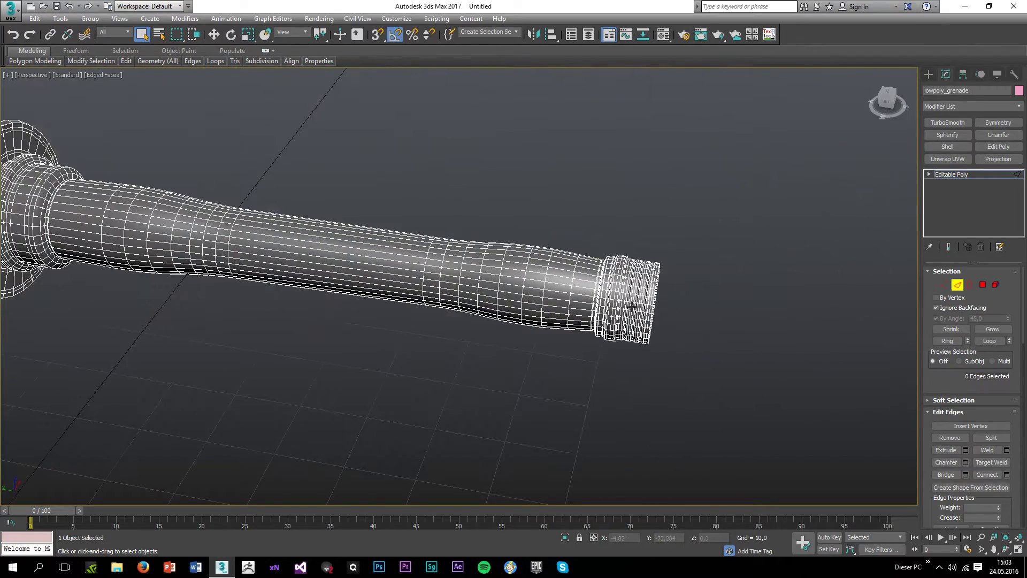
scroll(590, 321, up, 4)
scroll(606, 269, up, 2)
double_click(605, 261)
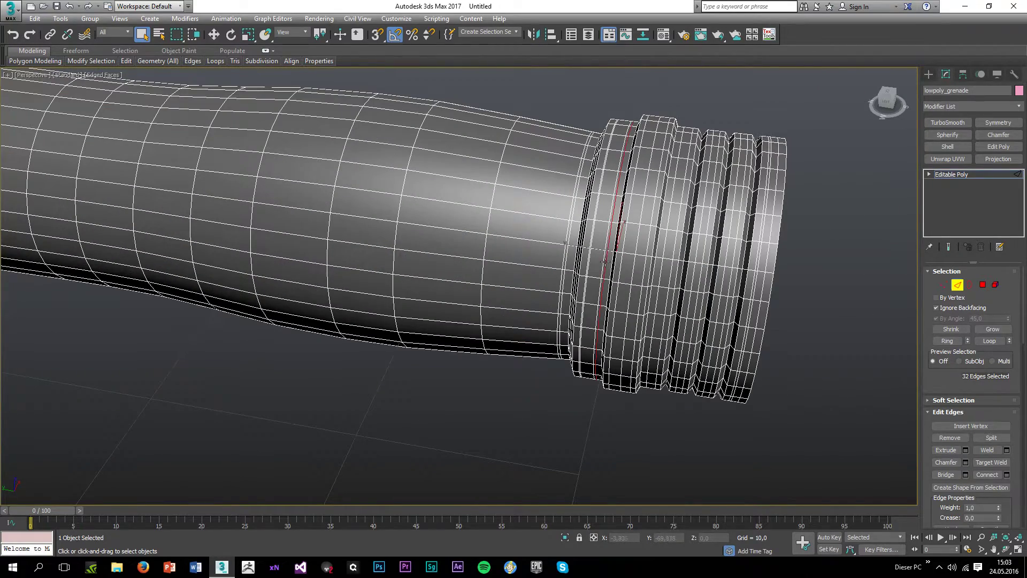
ctrl+double_click(603, 261)
scroll(601, 261, up, 2)
alt+middle_drag(598, 262, 627, 253)
scroll(623, 259, up, 2)
ctrl+double_click(642, 269)
ctrl+click(640, 268)
ctrl+double_click(616, 273)
ctrl+double_click(609, 273)
ctrl+click(581, 273)
ctrl+double_click(581, 273)
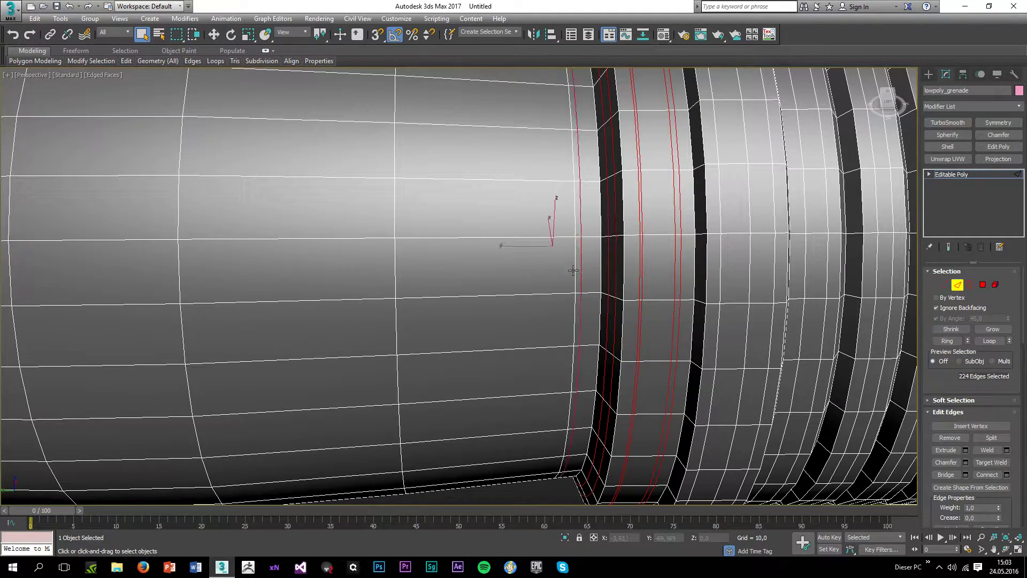
ctrl+double_click(722, 272)
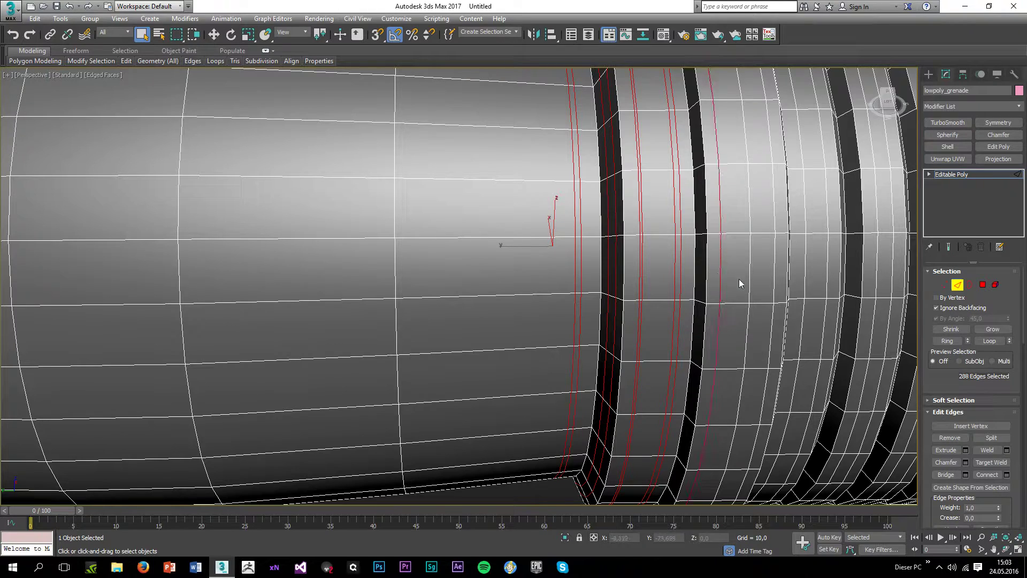
scroll(739, 278, down, 2)
alt+middle_drag(740, 278, 682, 298)
ctrl+double_click(671, 297)
ctrl+double_click(689, 296)
ctrl+double_click(717, 304)
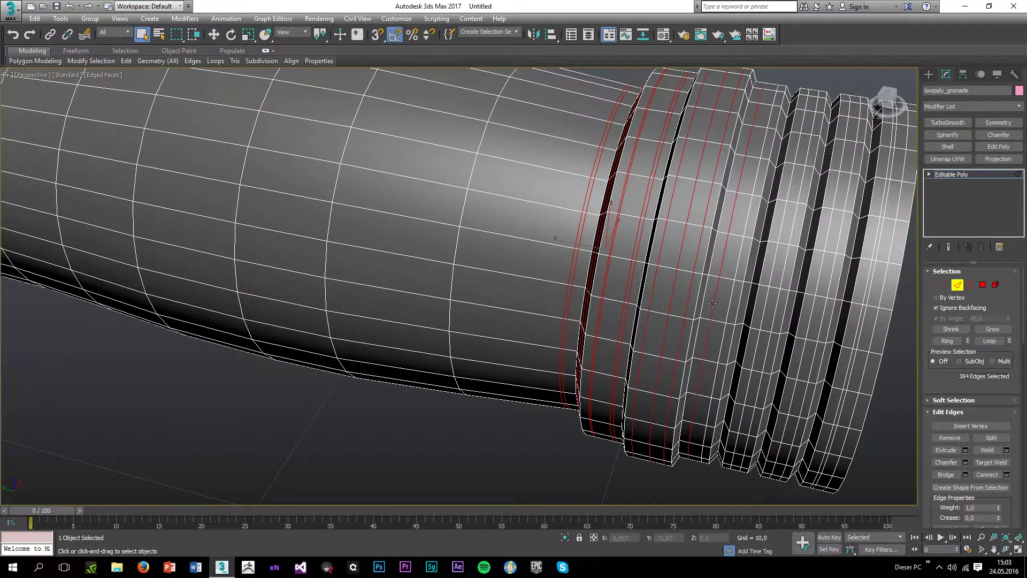
ctrl+double_click(730, 304)
ctrl+double_click(743, 303)
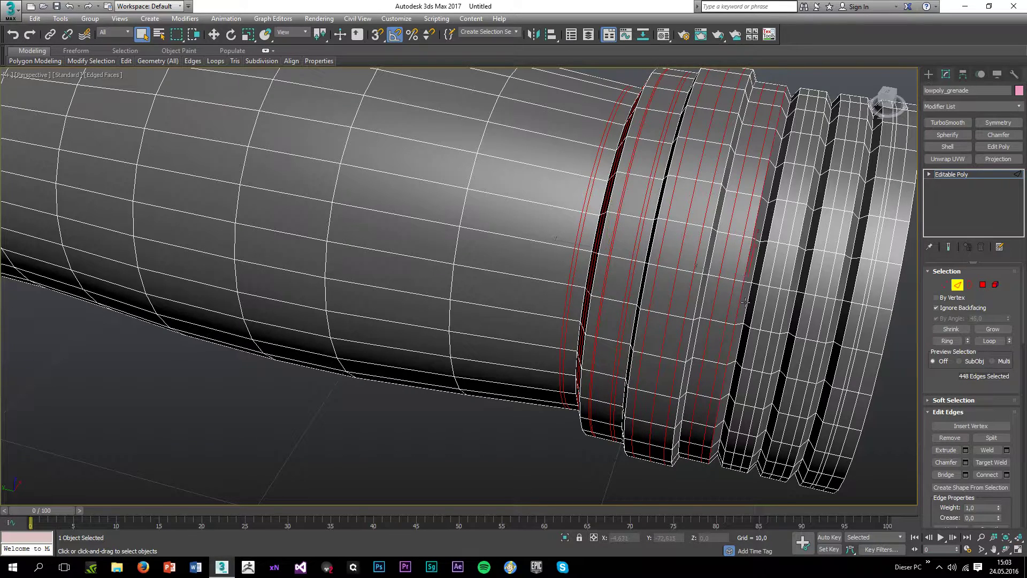
ctrl+double_click(749, 303)
ctrl+double_click(758, 306)
ctrl+double_click(766, 309)
ctrl+double_click(780, 314)
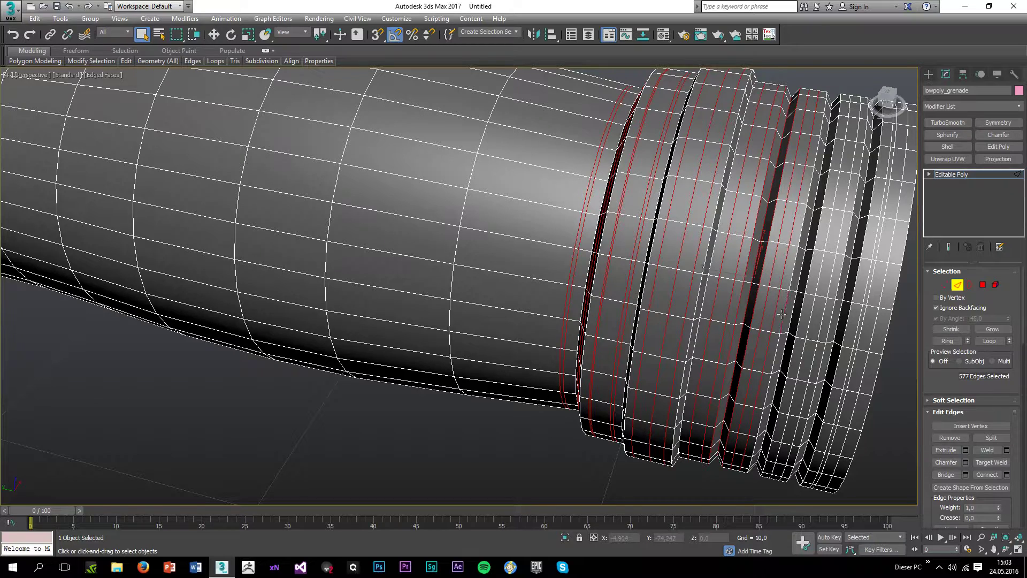
ctrl+double_click(792, 316)
ctrl+double_click(799, 318)
ctrl+double_click(818, 321)
ctrl+double_click(822, 320)
ctrl+double_click(835, 324)
ctrl+double_click(851, 330)
ctrl+double_click(859, 328)
ctrl+double_click(866, 327)
ctrl+double_click(874, 327)
key(ctrl+BackSpace)
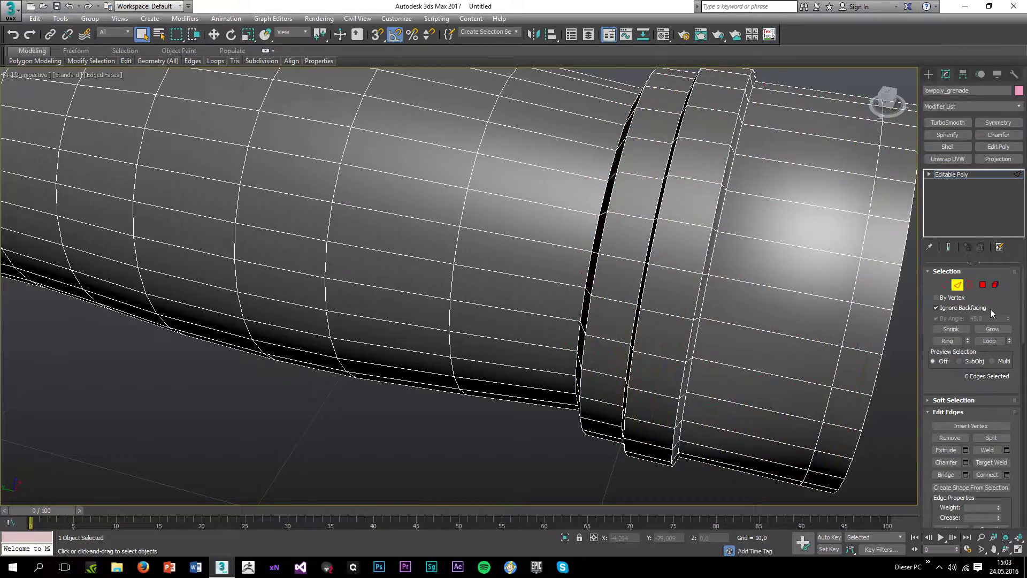
Step: Remove the edge loops bounding both ends of the handle's straight middle section, including their vertices
scroll(722, 297, down, 3)
alt+middle_drag(734, 327, 733, 274)
middle_drag(660, 150, 637, 335)
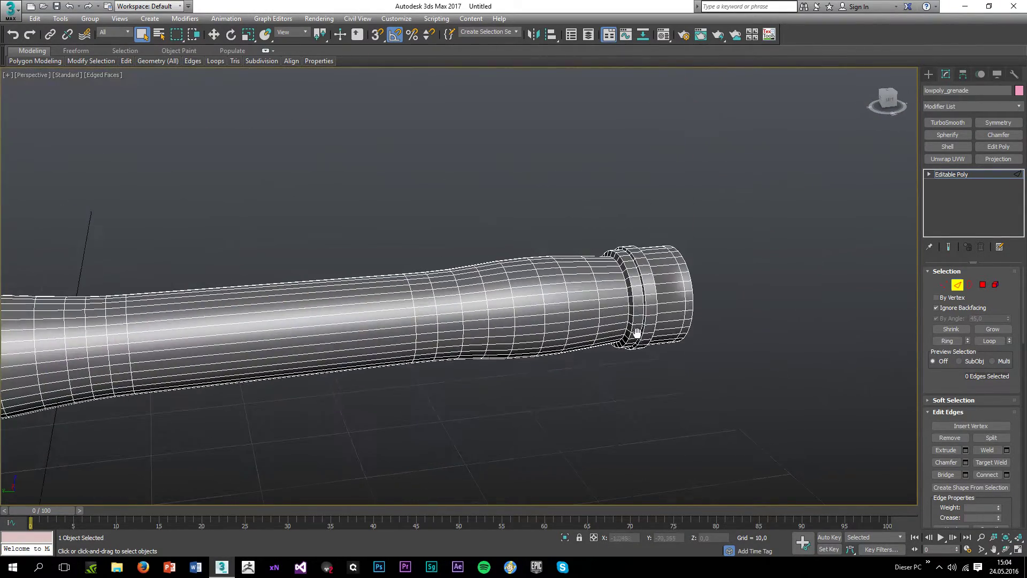
scroll(636, 292, up, 3)
scroll(606, 310, down, 3)
alt+middle_drag(586, 310, 506, 301)
scroll(331, 416, down, 1)
alt+middle_drag(332, 418, 385, 327)
scroll(391, 321, up, 4)
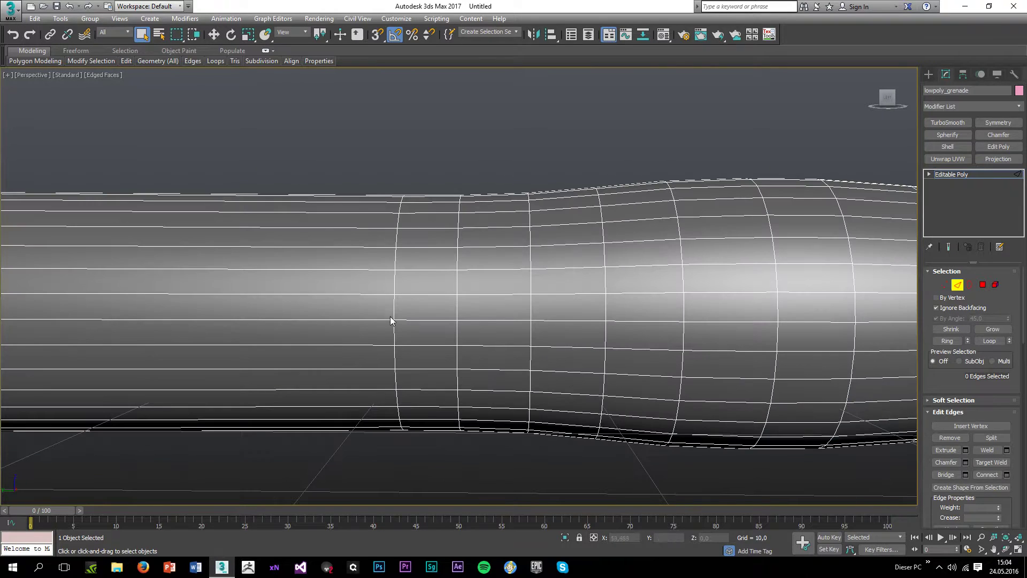
double_click(394, 283)
scroll(383, 331, down, 4)
middle_drag(363, 383, 600, 386)
scroll(358, 329, up, 2)
ctrl+double_click(283, 305)
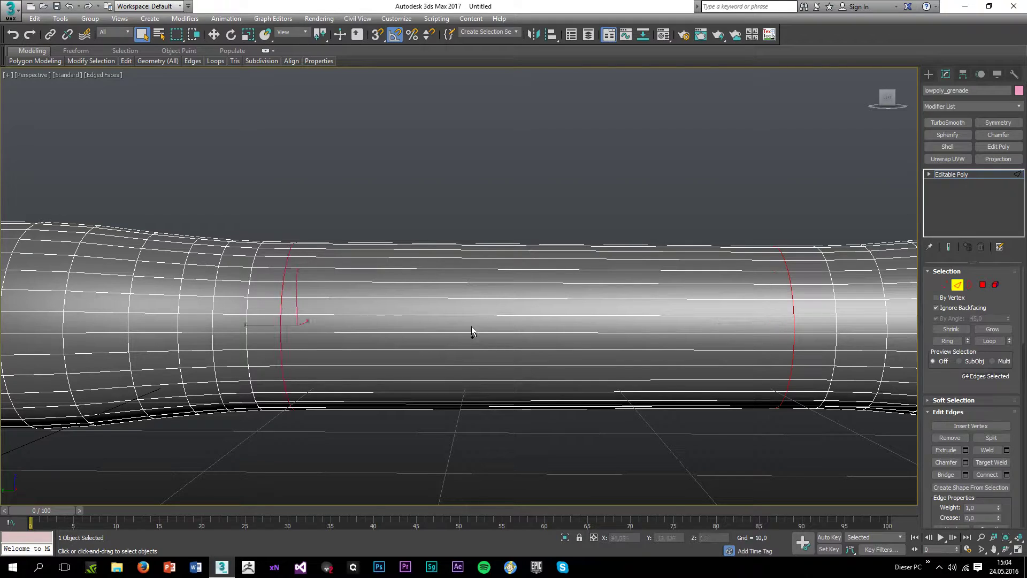
key(ctrl+BackSpace)
Step: Remove one more edge loop beside the straight section's head-side end, where the handle starts to bulge
scroll(250, 362, down, 3)
middle_drag(250, 362, 382, 343)
scroll(340, 302, up, 3)
double_click(341, 318)
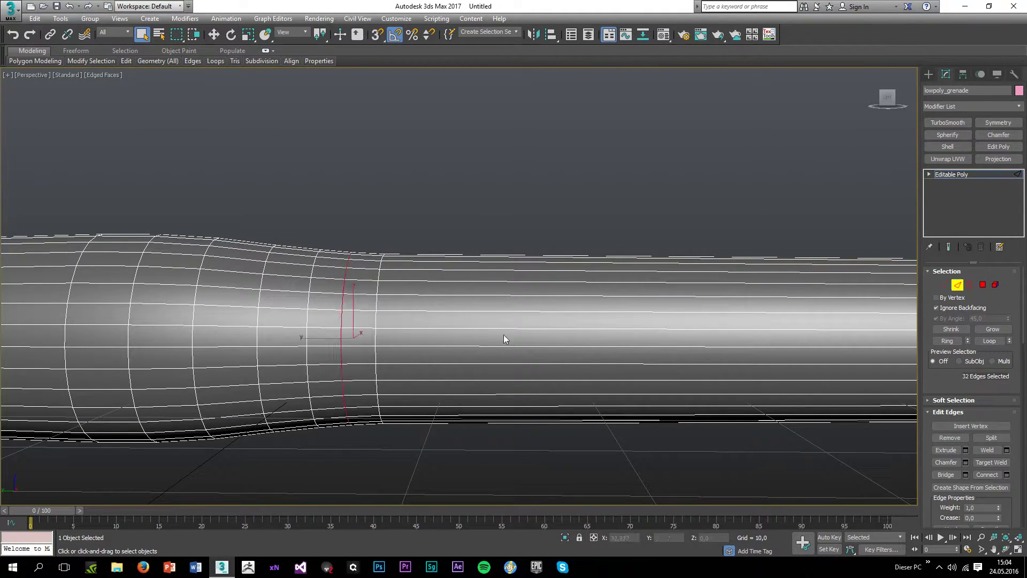
scroll(499, 339, down, 3)
middle_drag(663, 339, 355, 355)
scroll(355, 355, up, 3)
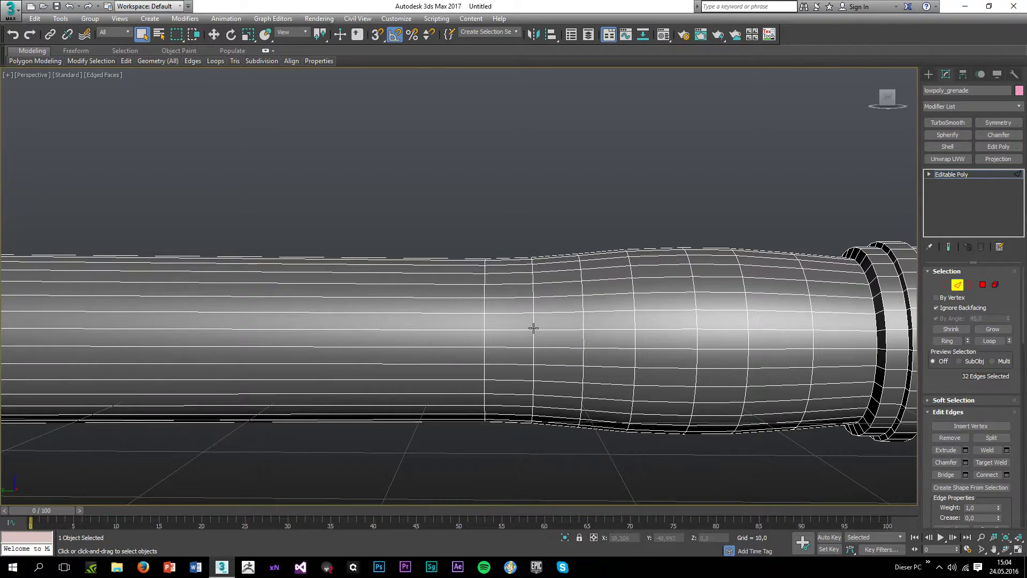
ctrl+double_click(534, 324)
scroll(230, 321, down, 2)
middle_drag(230, 321, 509, 361)
scroll(438, 330, up, 4)
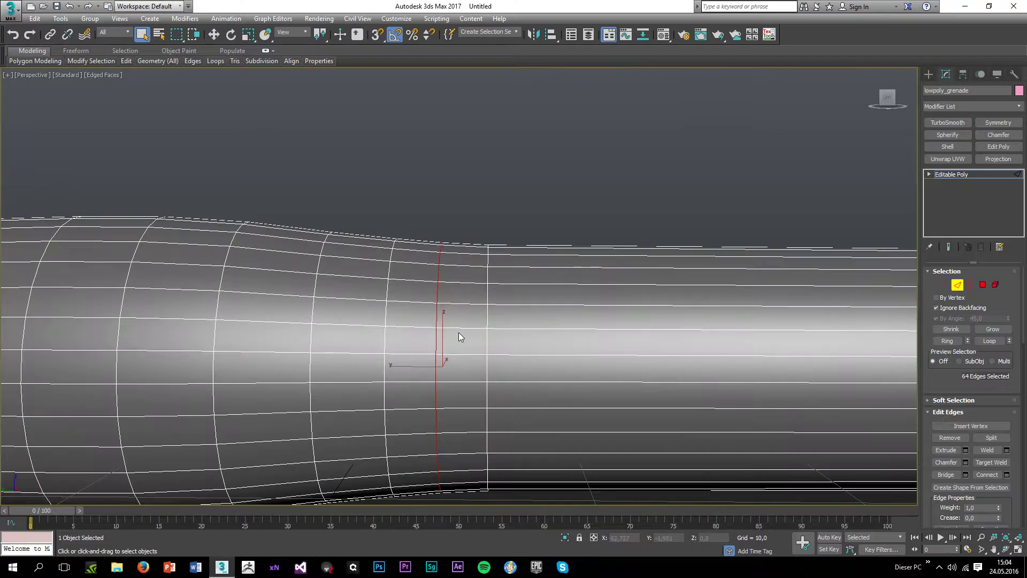
double_click(437, 321)
click(679, 347)
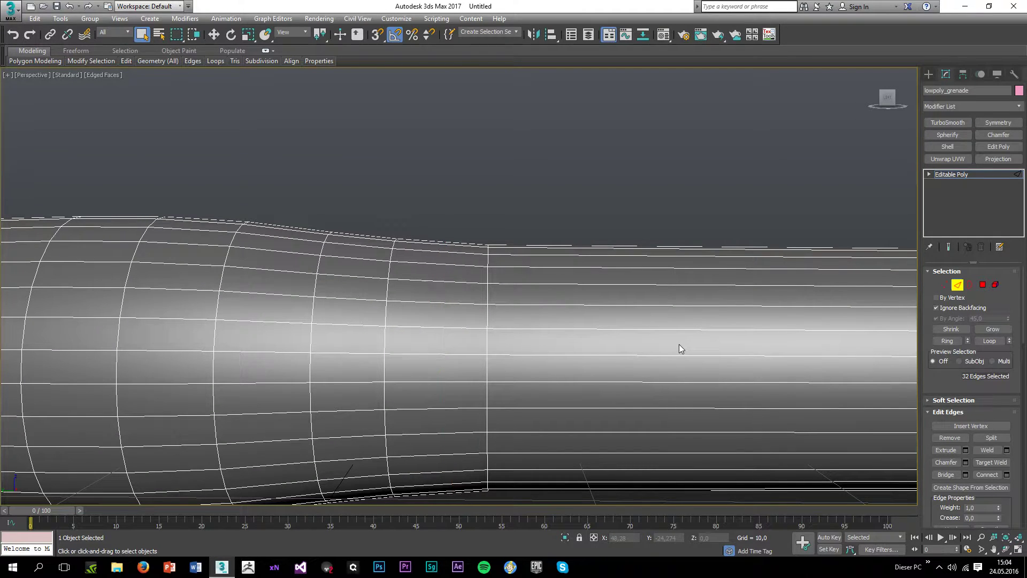
scroll(339, 232, down, 2)
middle_drag(340, 232, 430, 321)
scroll(430, 321, down, 2)
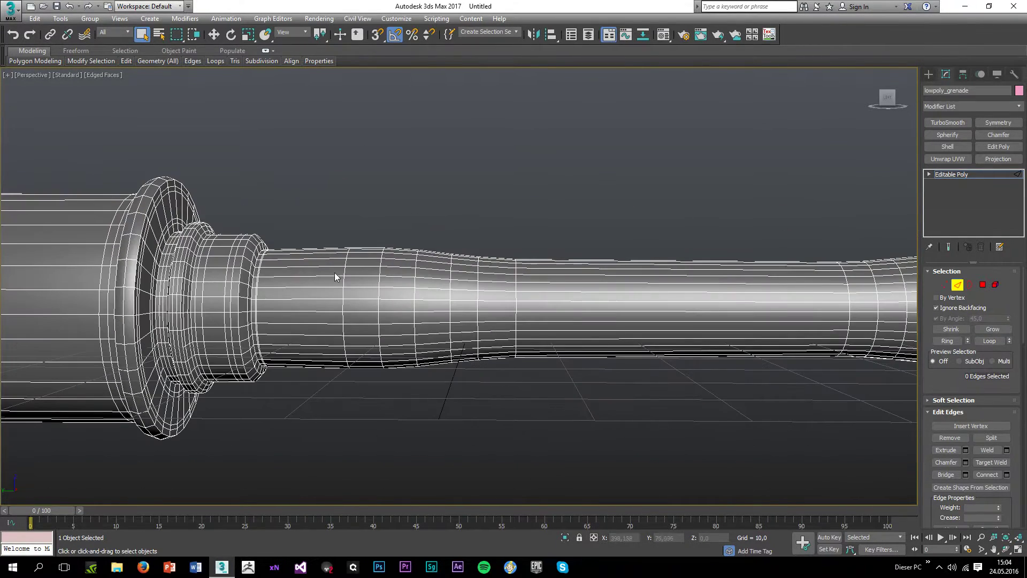
scroll(339, 283, up, 2)
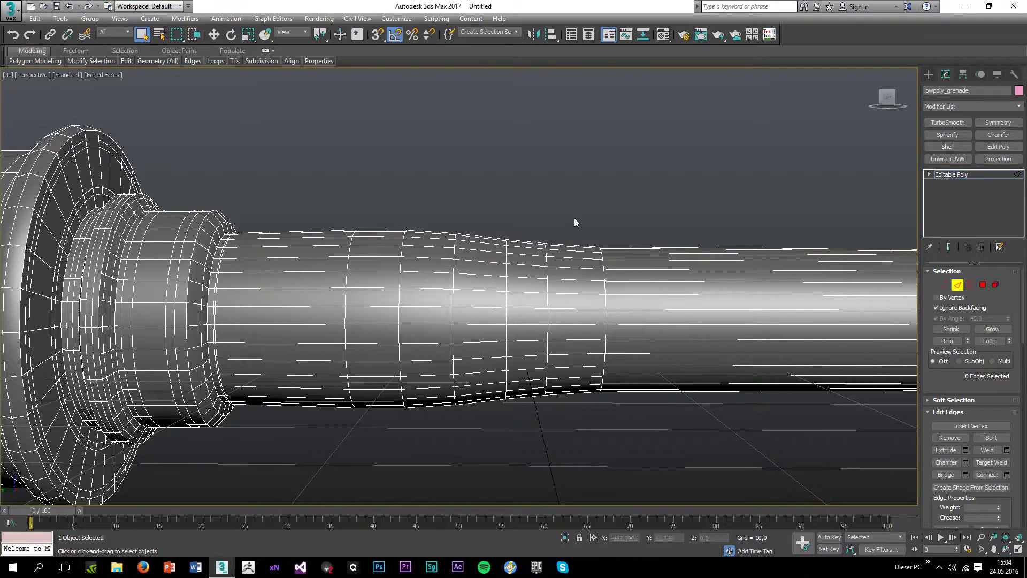
Step: Select the support edge loops where the handle meets the collar and the extra loops around the collar
scroll(223, 342, up, 4)
double_click(294, 284)
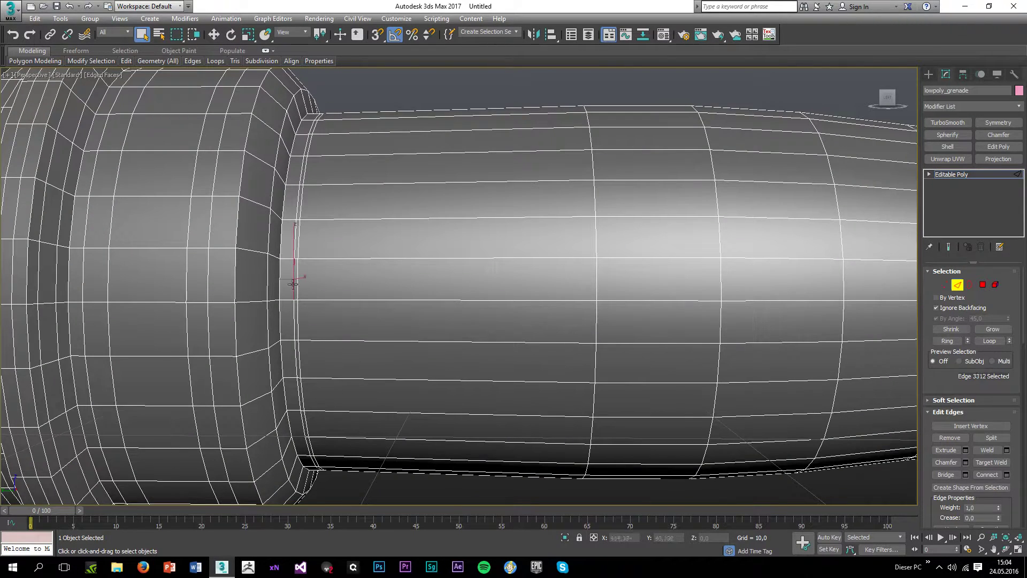
ctrl+double_click(298, 284)
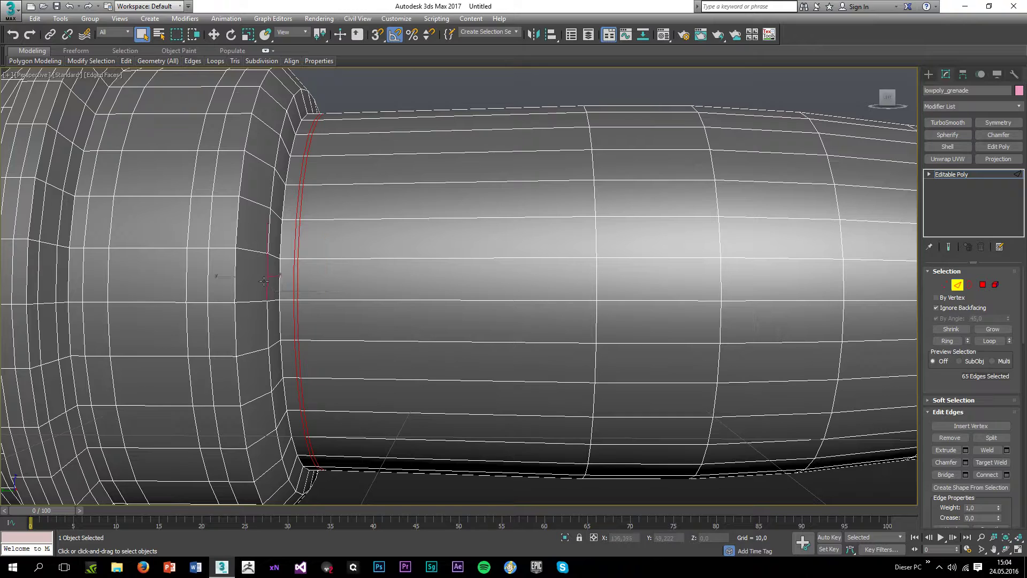
double_click(292, 283)
ctrl+double_click(298, 285)
ctrl+double_click(210, 277)
ctrl+double_click(184, 273)
alt+middle_drag(155, 318, 294, 345)
ctrl+double_click(268, 313)
ctrl+double_click(243, 314)
ctrl+double_click(221, 320)
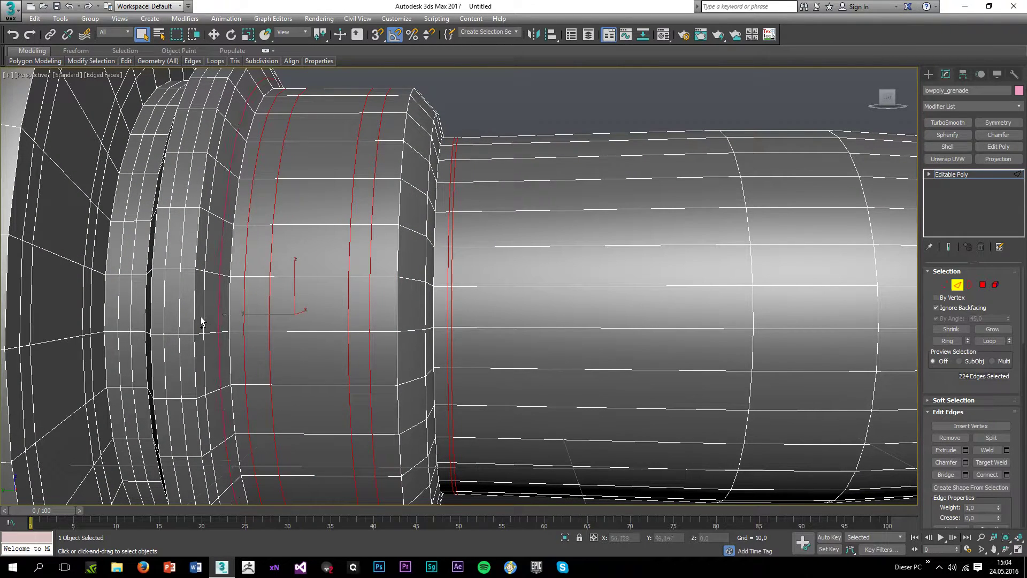
Step: Add the extra edge loops on the raised rings between the collar and the flange to the selection
ctrl+double_click(201, 315)
ctrl+double_click(180, 315)
ctrl+double_click(164, 314)
ctrl+double_click(133, 303)
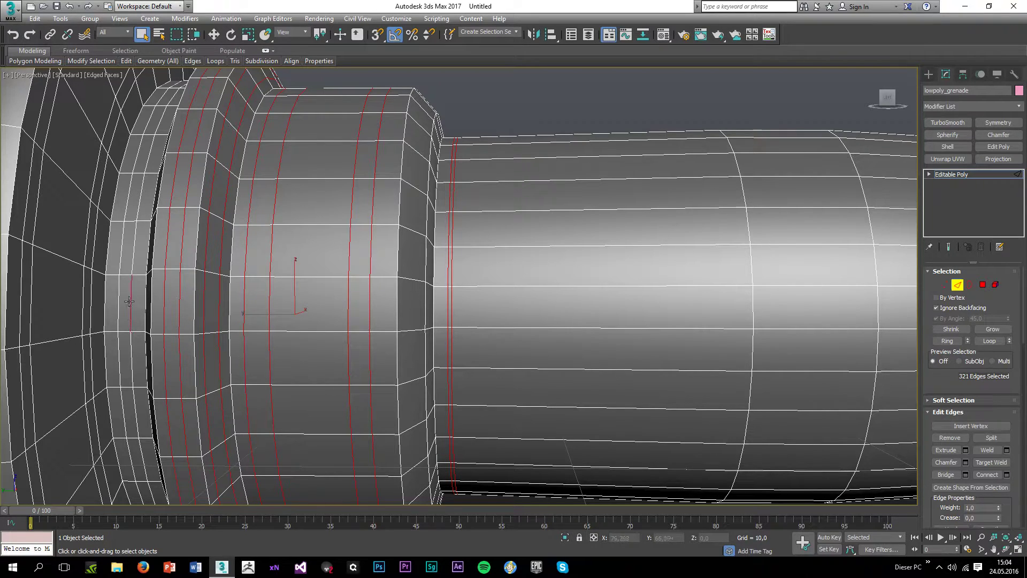
ctrl+double_click(117, 301)
ctrl+double_click(90, 290)
ctrl+double_click(84, 291)
Step: Add the support loops of the flange and the grenade head, and remove all selected loops with their vertices
middle_drag(103, 311, 177, 327)
scroll(177, 327, down, 3)
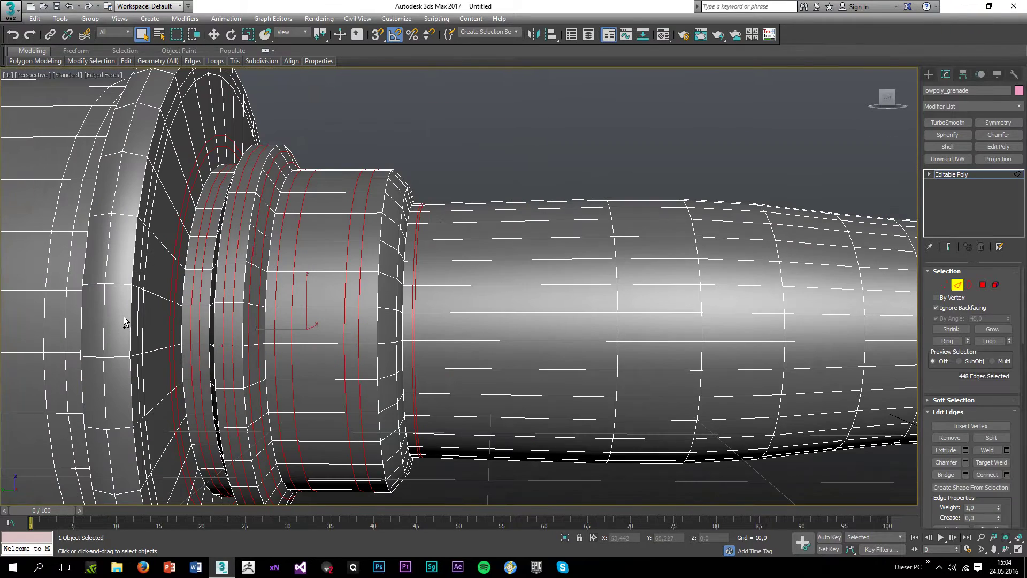
ctrl+double_click(139, 320)
ctrl+double_click(141, 322)
ctrl+double_click(101, 327)
scroll(107, 332, down, 3)
alt+middle_drag(114, 337, 200, 324)
scroll(200, 324, up, 2)
ctrl+double_click(219, 332)
ctrl+double_click(191, 336)
scroll(191, 335, down, 2)
alt+middle_drag(190, 336, 592, 284)
alt+middle_drag(322, 316, 224, 262)
click(224, 262)
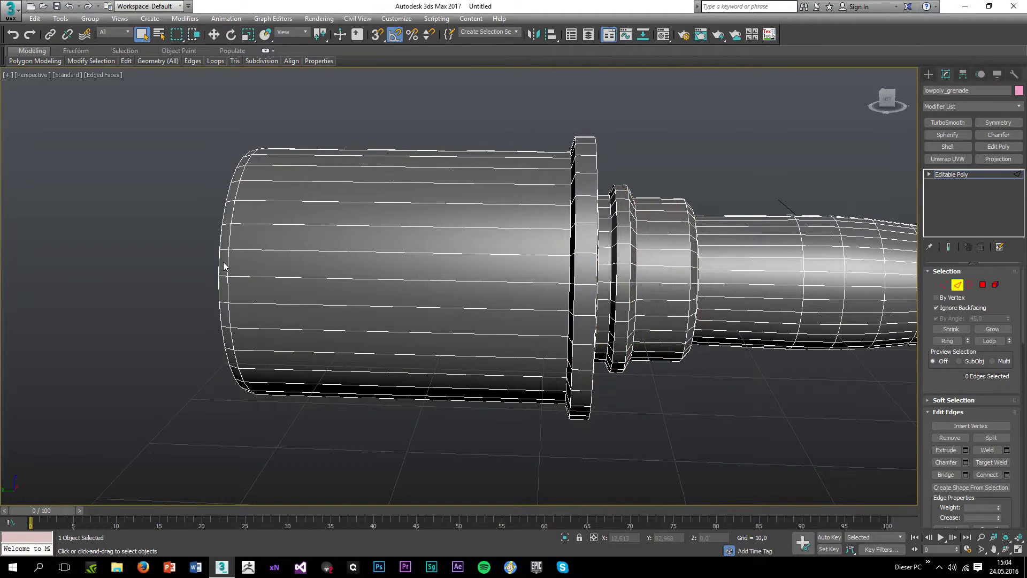
Step: Examine the whole grenade's shading and silhouette with and without the wireframe edges
key(F4)
scroll(459, 280, down, 3)
mouse_move(458, 280)
alt+middle_down()
mouse_move(659, 255)
mouse_move(568, 295)
mouse_move(655, 291)
mouse_move(602, 342)
mouse_move(443, 305)
mouse_move(560, 351)
mouse_move(477, 345)
mouse_move(514, 348)
alt+middle_up()
key(F4)
scroll(658, 251, up, 2)
key(F4)
scroll(443, 305, down, 4)
scroll(411, 280, up, 3)
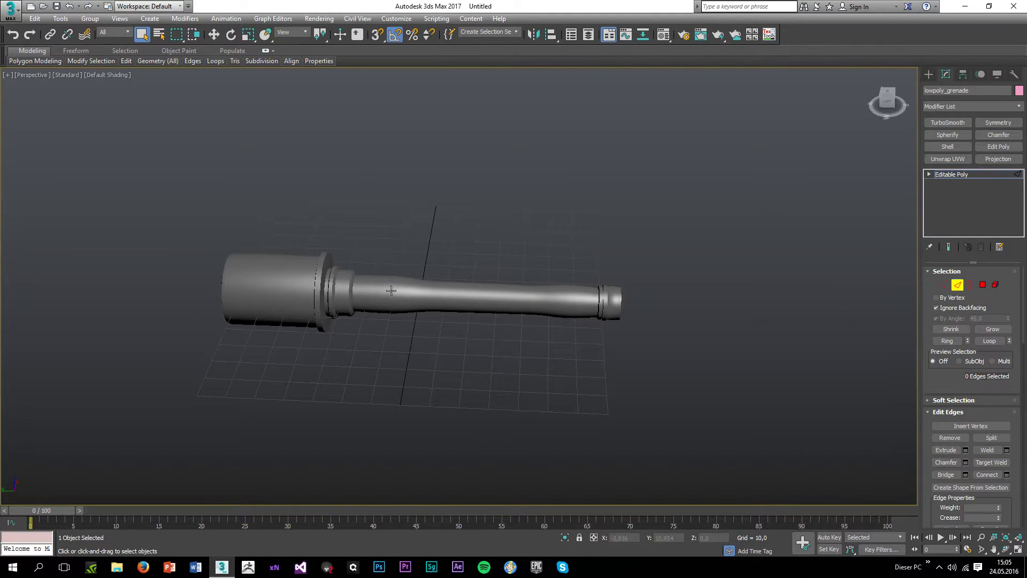
scroll(392, 295, up, 5)
Step: Turn off Ignore Backfacing and redisplay the edged faces, returning to whole-object selection
click(937, 307)
click(983, 285)
click(798, 230)
key(F4)
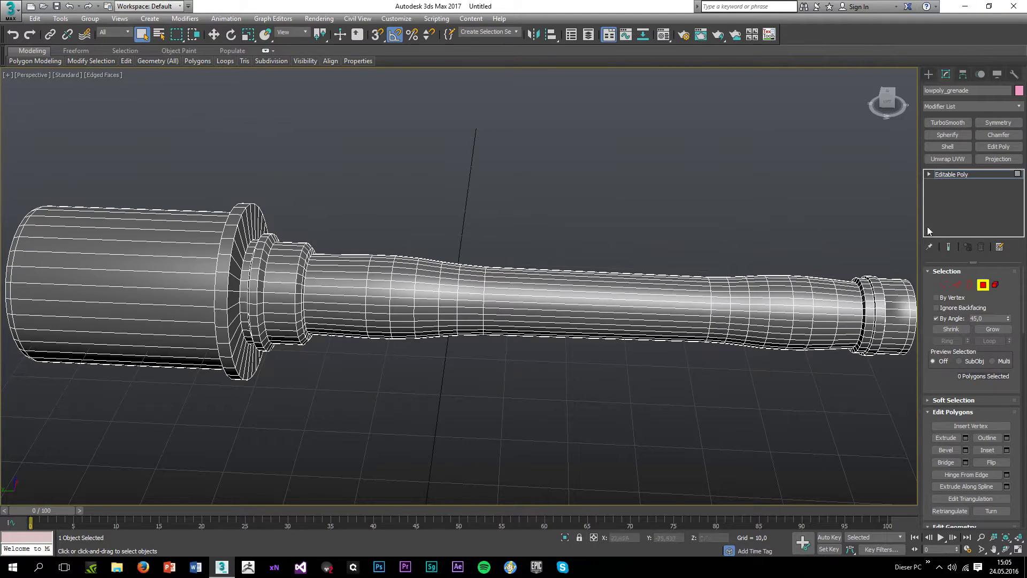
click(984, 286)
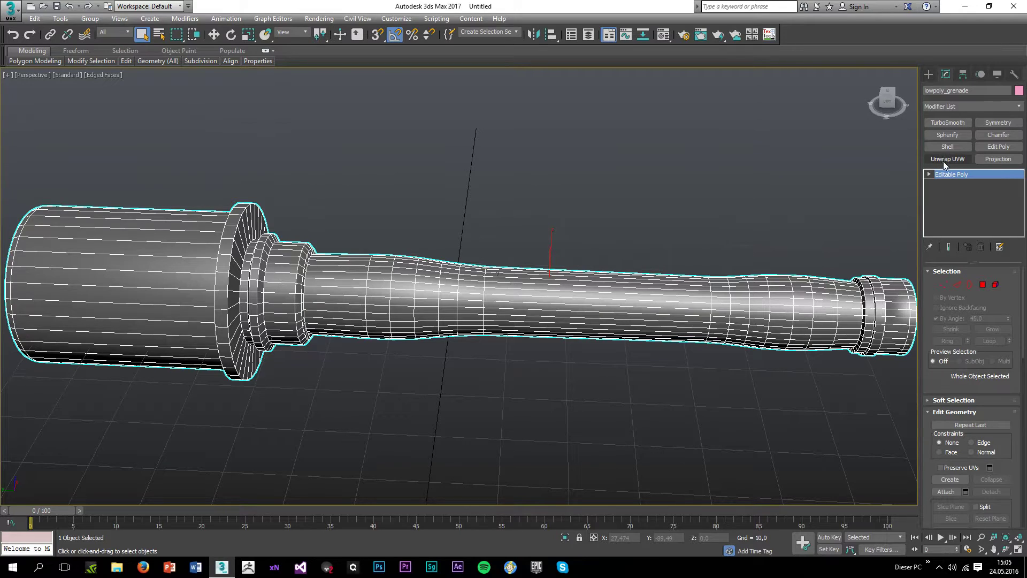
Step: Apply an Unwrap UVW modifier to the grenade and open its UV editor
click(948, 159)
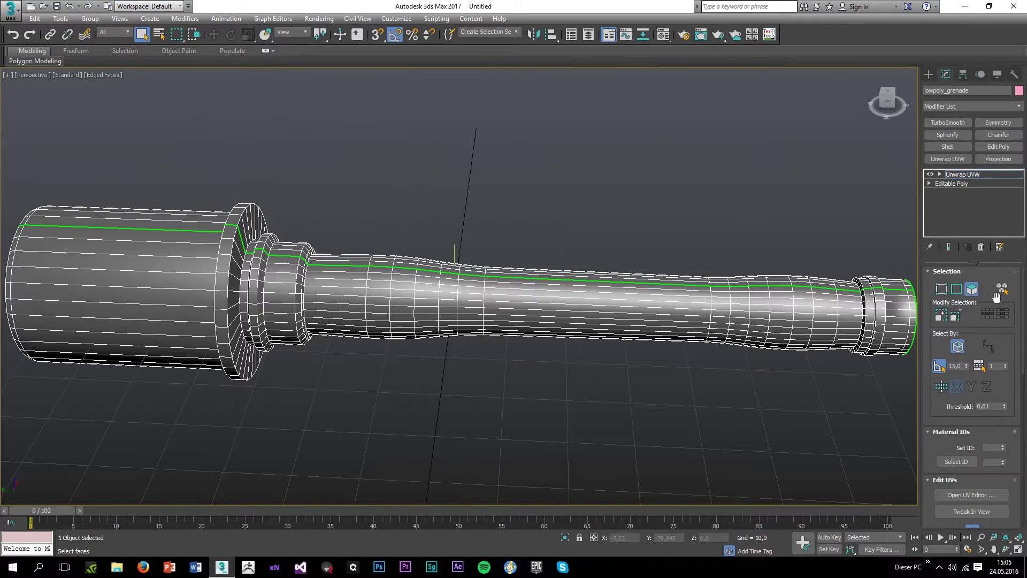
click(972, 495)
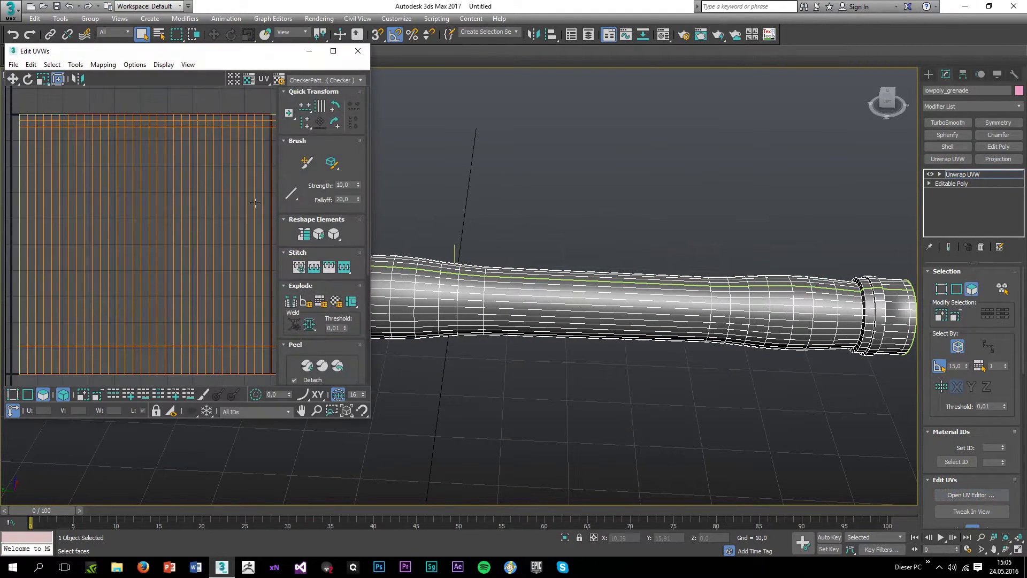
alt+middle_drag(476, 402, 658, 371)
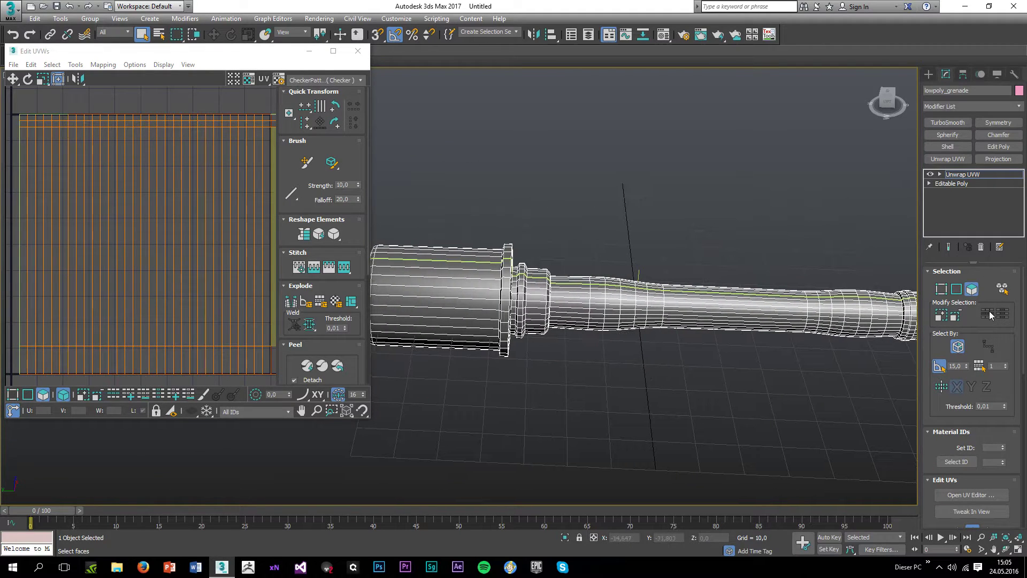
click(943, 366)
click(943, 184)
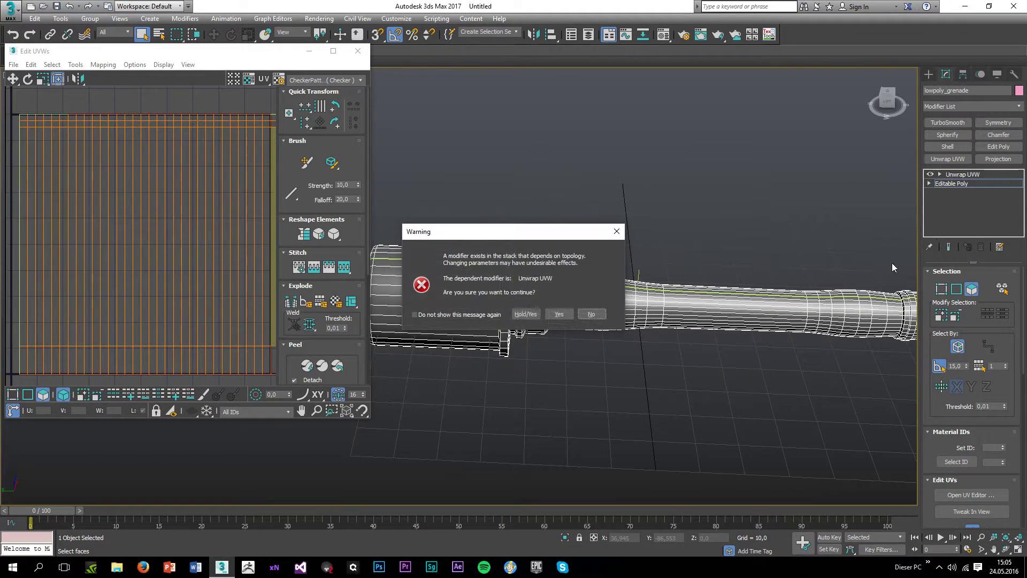
click(559, 314)
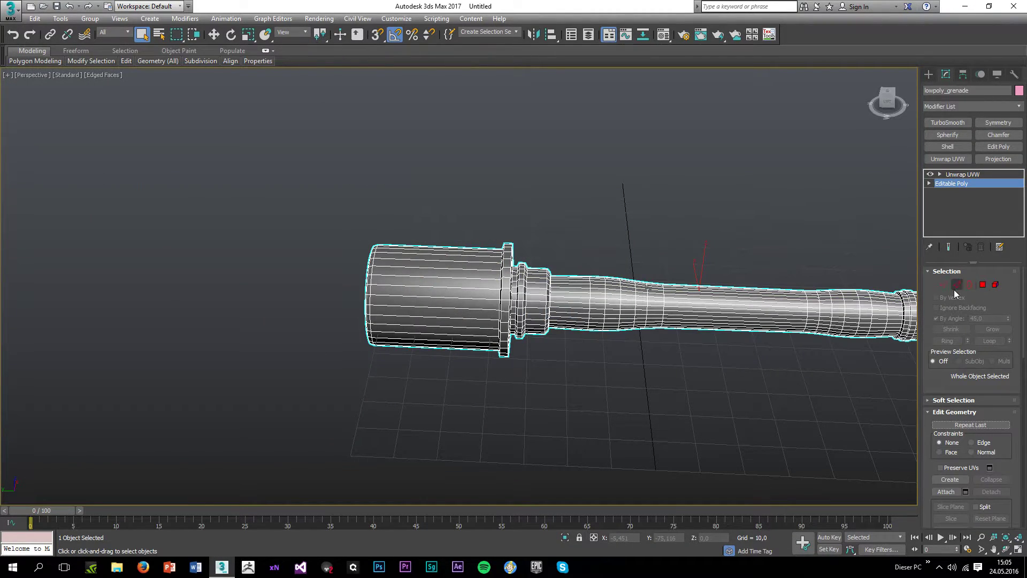
click(964, 175)
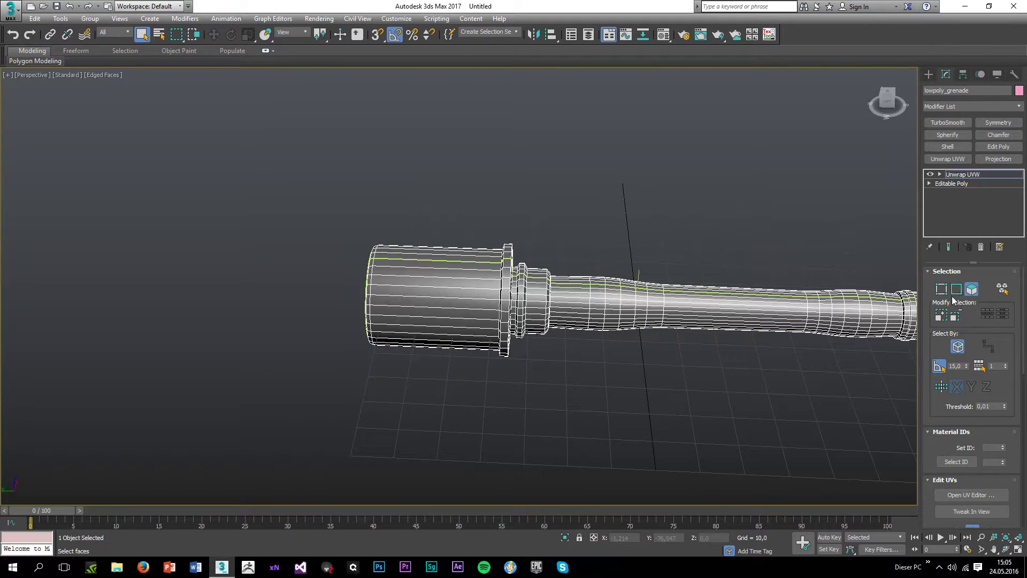
Step: Open the TexTools toolbox and reopen the UV editor for the grenade's Unwrap UVW modifier
alt+middle_drag(742, 319, 769, 56)
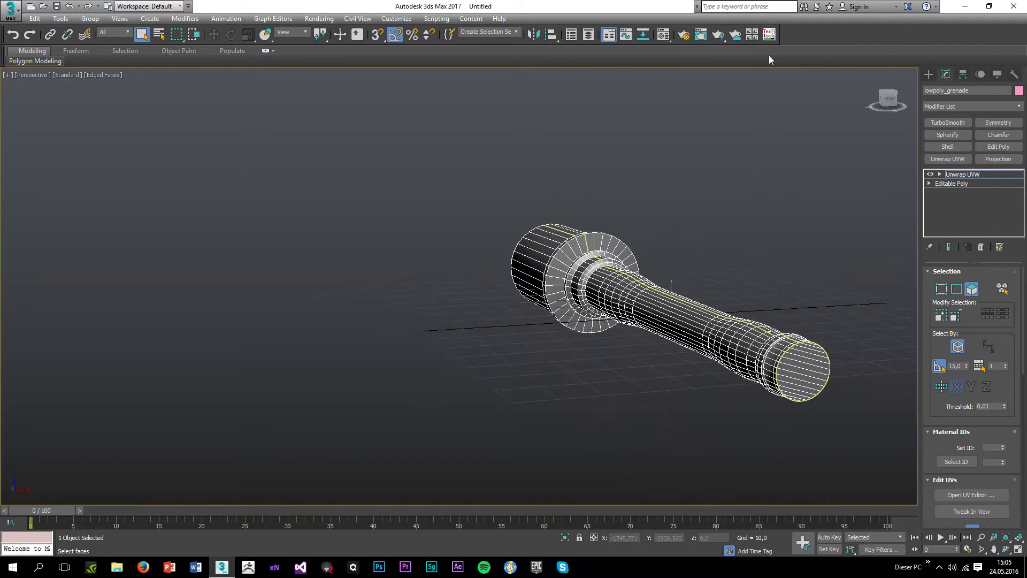
click(769, 35)
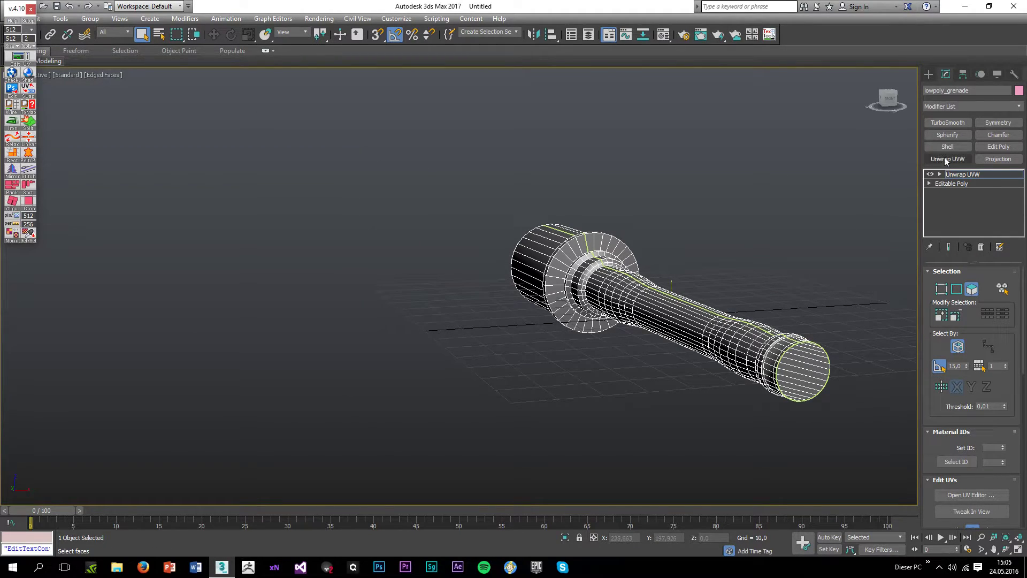
click(959, 495)
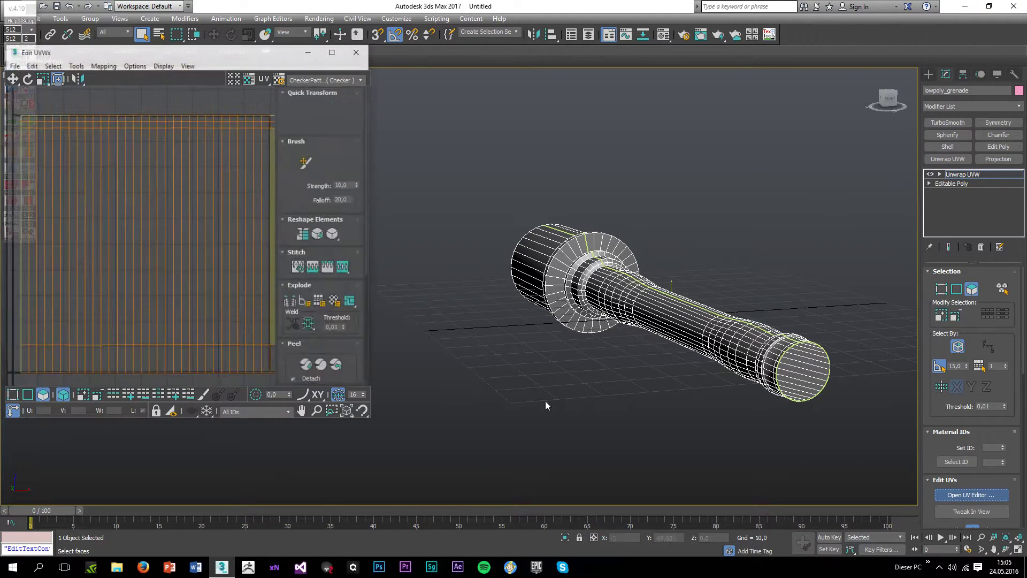
scroll(747, 383, up, 2)
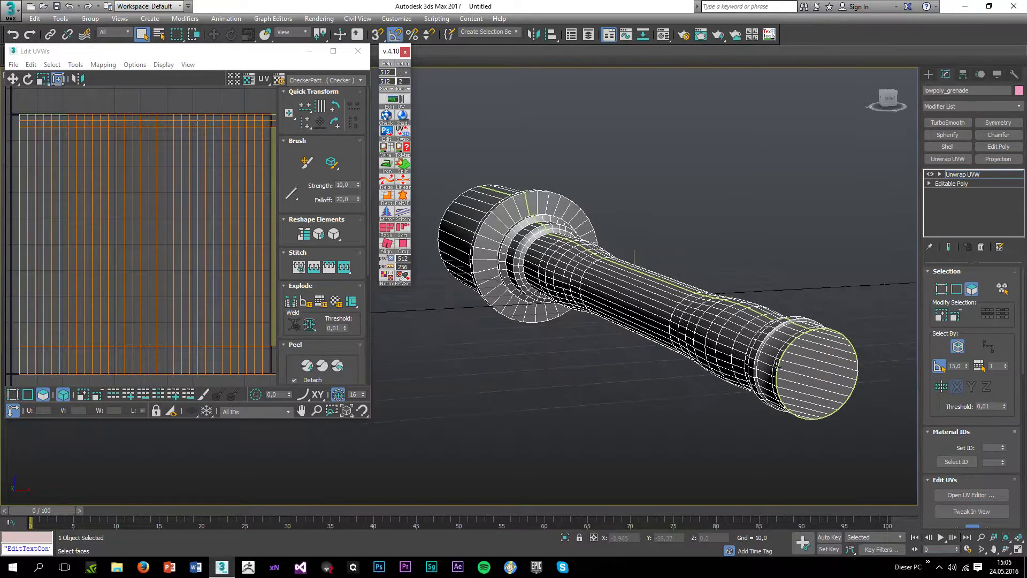
Step: Turn off angle-based face selection and select only the left half of the grenade's faces in the Front view
click(940, 366)
key(alt+w)
click(568, 181)
key(alt+w)
scroll(492, 264, up, 5)
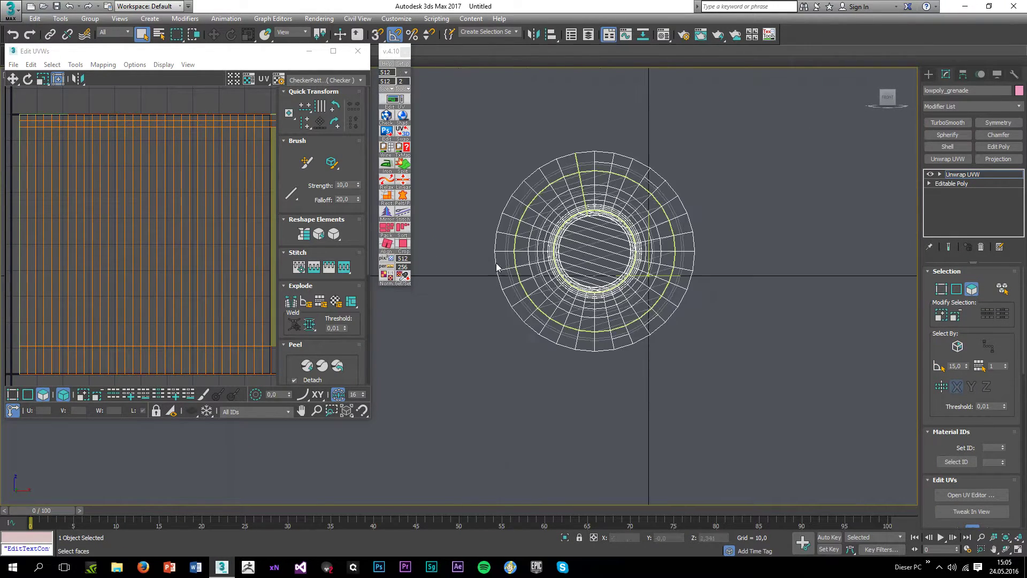
drag(592, 426, 592, 426)
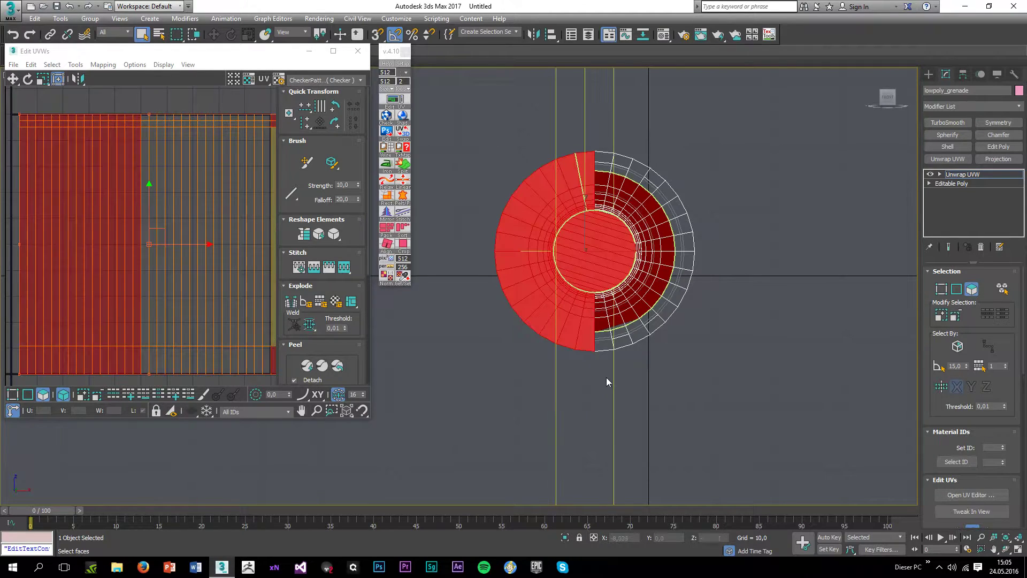
alt+drag(682, 405, 602, 137)
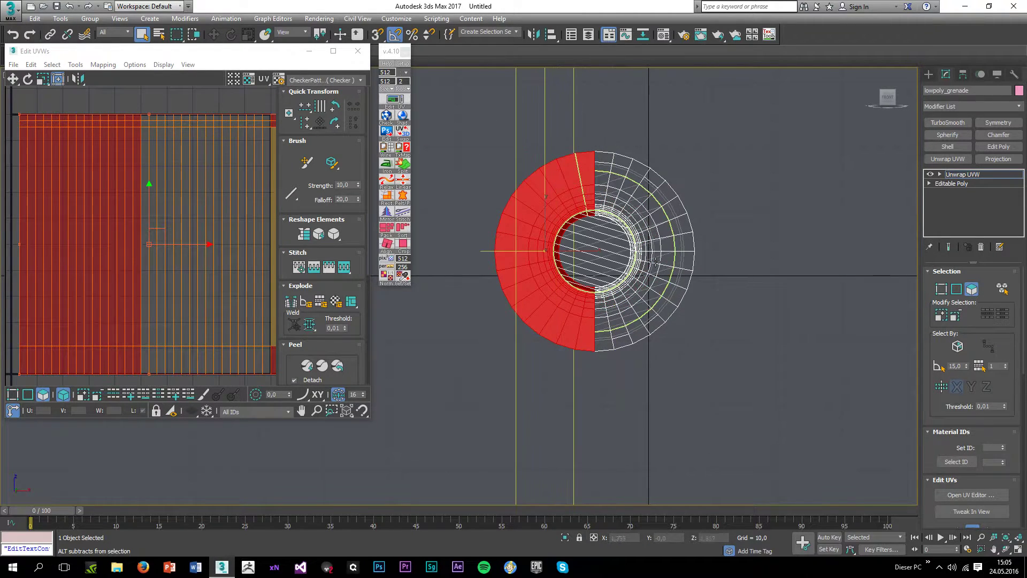
Step: Deselect the leftover cap strip on the handle's end so that both end caps stay out of the selection
key(alt+w)
middle_click(689, 353)
key(alt+w)
alt+middle_drag(689, 354, 650, 395)
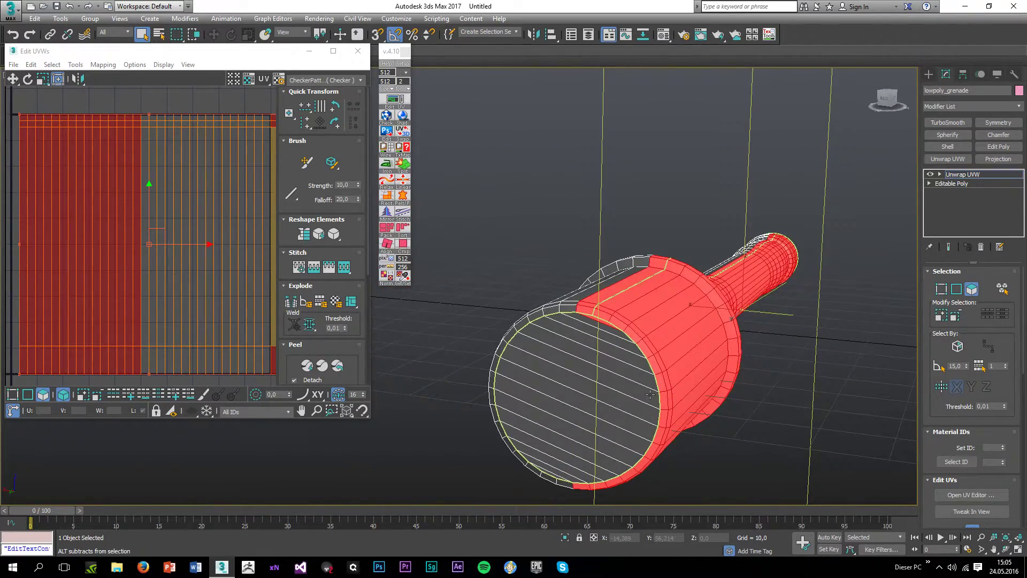
scroll(650, 395, up, 3)
scroll(653, 391, down, 3)
alt+middle_drag(698, 347, 481, 353)
scroll(733, 366, up, 4)
middle_drag(713, 316, 719, 365)
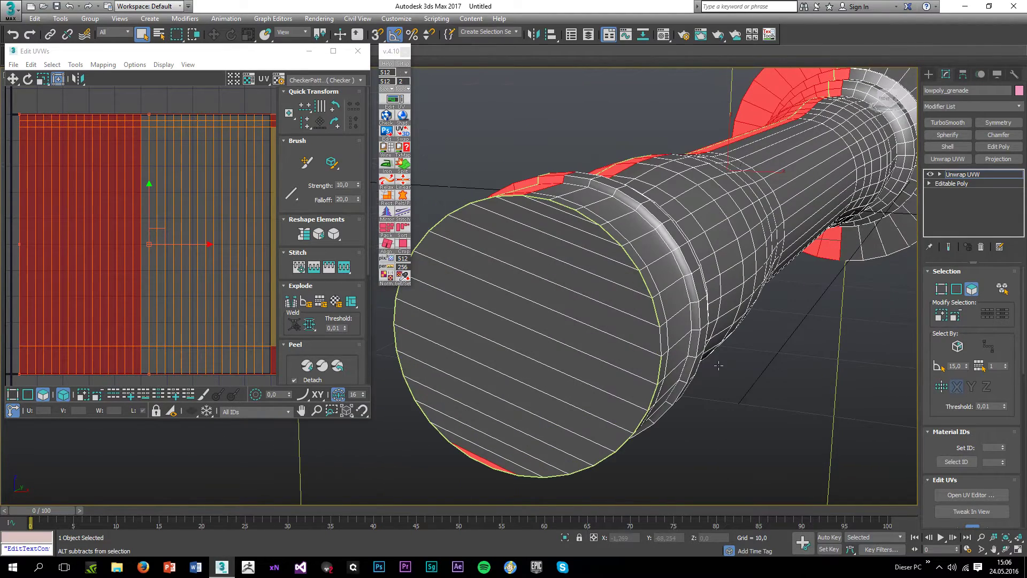
alt+click(479, 460)
alt+middle_drag(533, 363, 596, 364)
Step: Flatten the selected half into its own UV shell and move the shell below the UV square
click(384, 170)
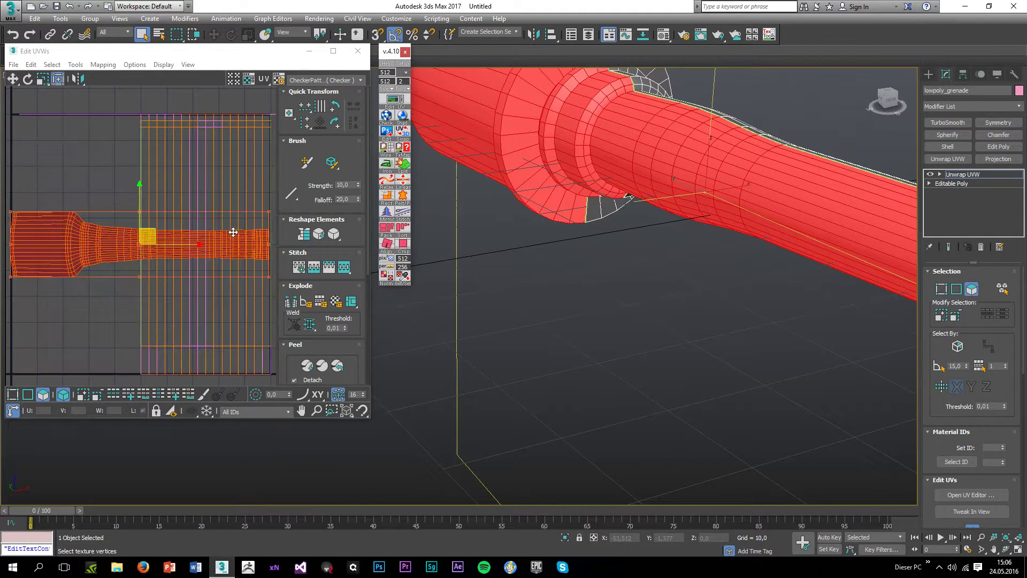
drag(153, 239, 156, 347)
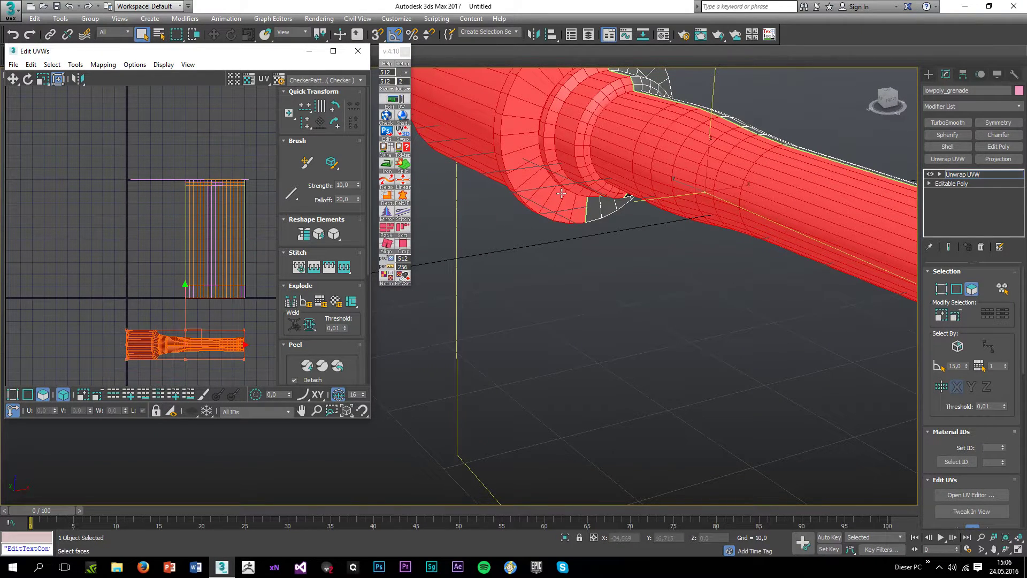
scroll(559, 195, down, 4)
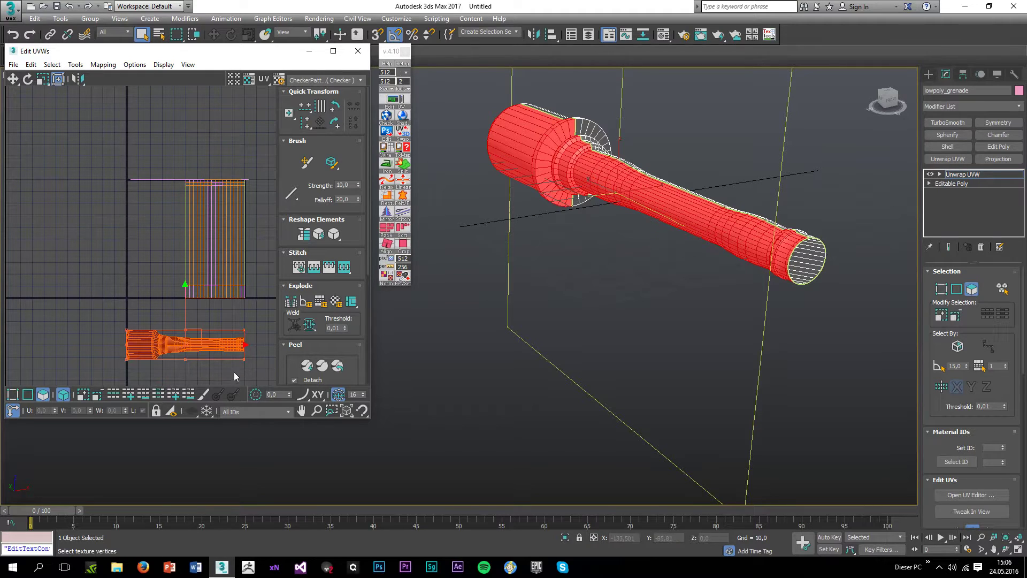
scroll(172, 316, up, 4)
click(590, 277)
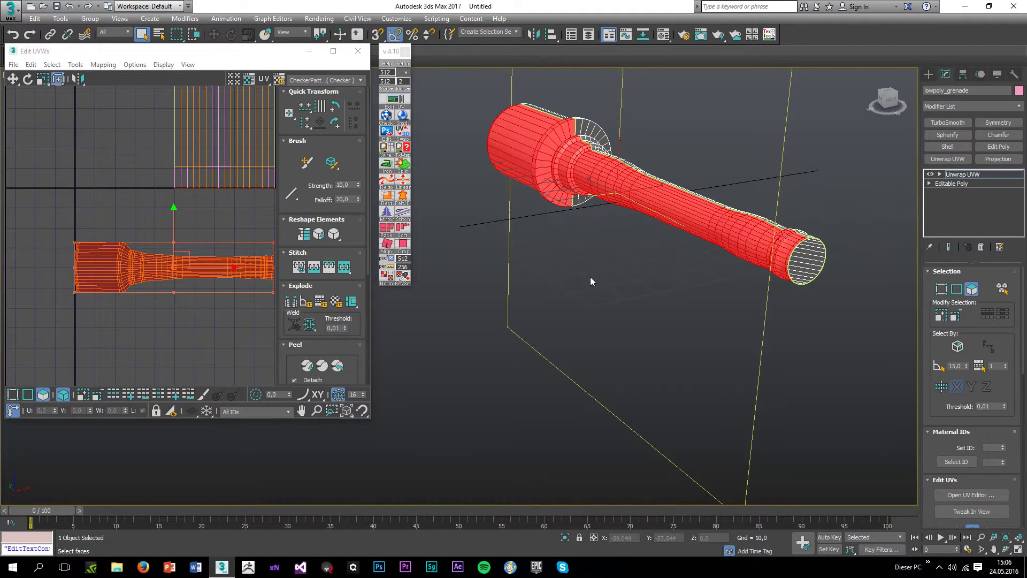
Step: Select the right half of the grenade's faces in the Front view, excluding the faces of the left half
key(alt+w)
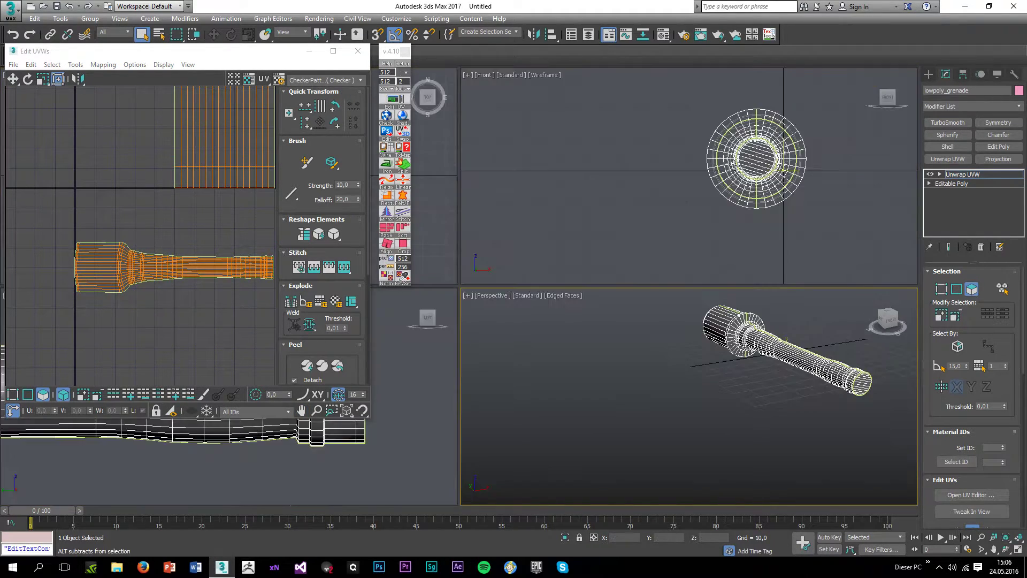
key(alt+w)
drag(708, 377, 603, 136)
alt+drag(576, 407, 586, 416)
Step: Examine the seam of the selected half along the handle and flange for missed faces
key(alt+w)
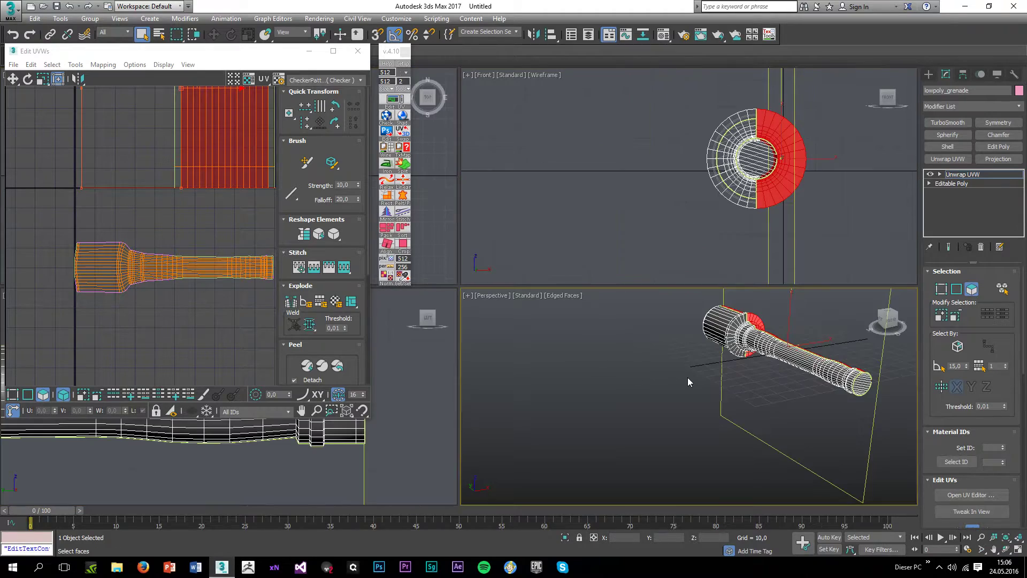
key(alt+w)
scroll(625, 223, up, 6)
scroll(367, 270, down, 1)
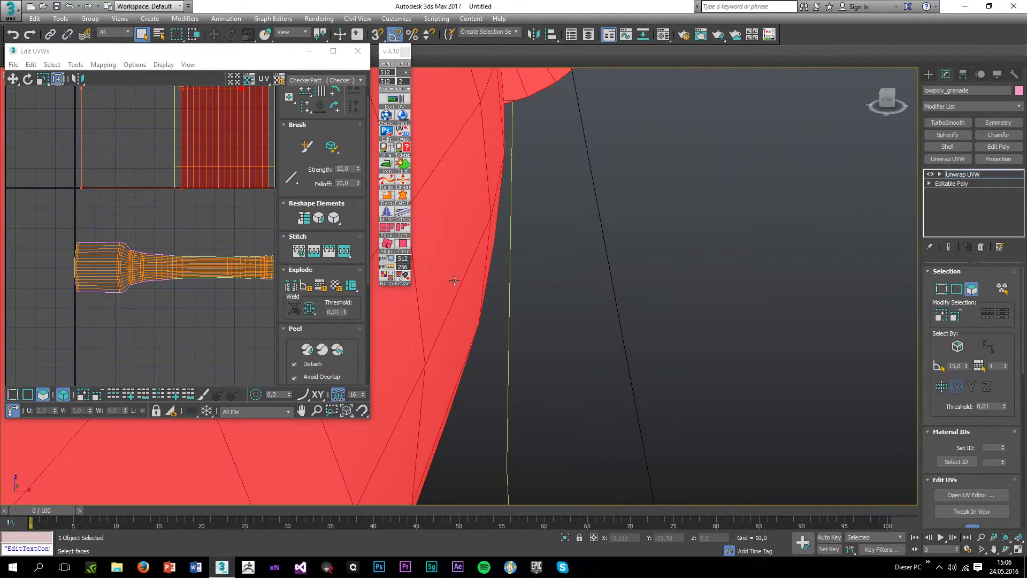
scroll(497, 329, down, 3)
middle_drag(497, 329, 680, 320)
scroll(680, 321, down, 1)
scroll(680, 320, up, 1)
scroll(680, 320, up, 1)
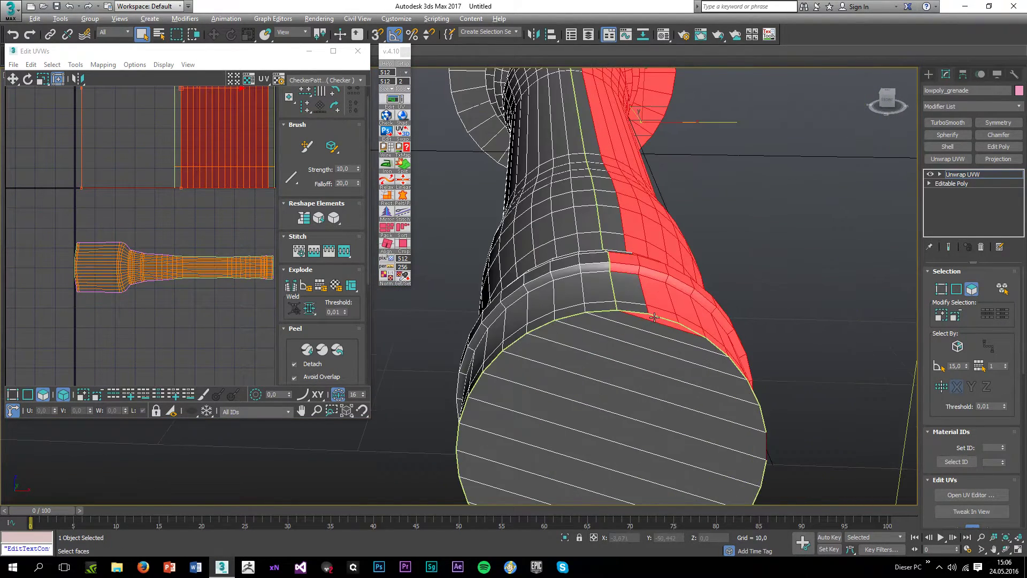
alt+middle_drag(617, 242, 615, 216)
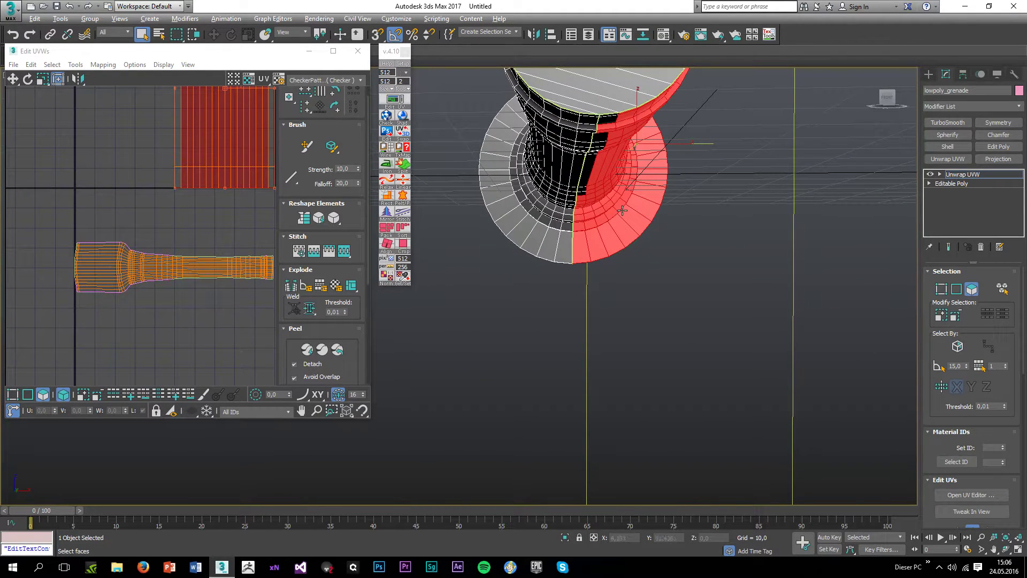
Step: Add the missed faces along the seam to the right-half selection, subtracting faces of the left half
key(alt+w)
middle_click(647, 200)
key(alt+w)
ctrl+drag(681, 381, 601, 138)
alt+drag(498, 153, 578, 295)
key(alt+w)
middle_click(637, 296)
key(alt+w)
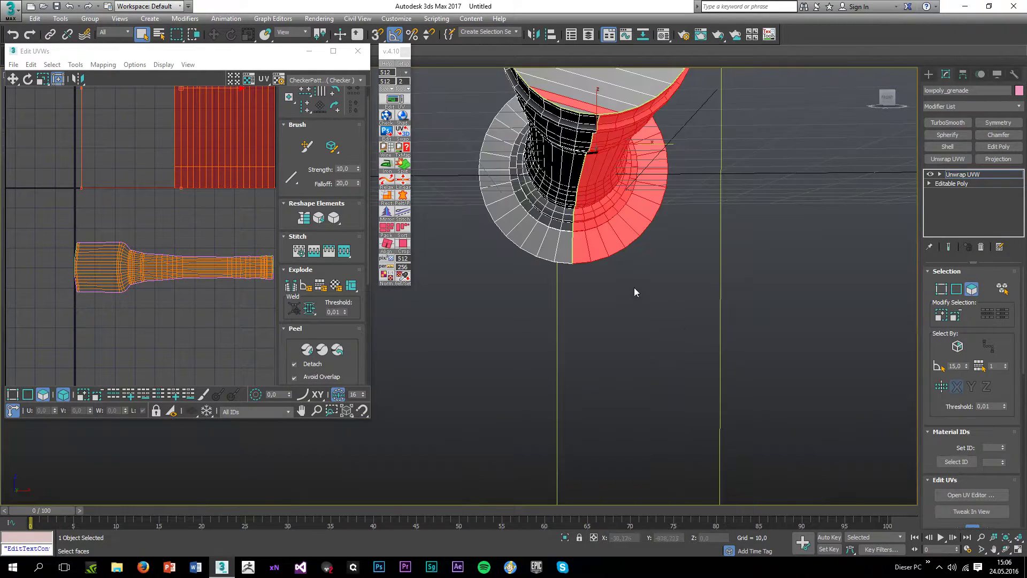
Step: Subtract the flat end-cap faces at the grenade's head from the selected half
alt+middle_drag(638, 294, 615, 277)
alt+click(600, 287)
alt+click(665, 119)
alt+click(678, 113)
alt+click(683, 110)
alt+middle_drag(685, 111, 498, 134)
alt+click(696, 353)
alt+click(668, 367)
alt+click(654, 382)
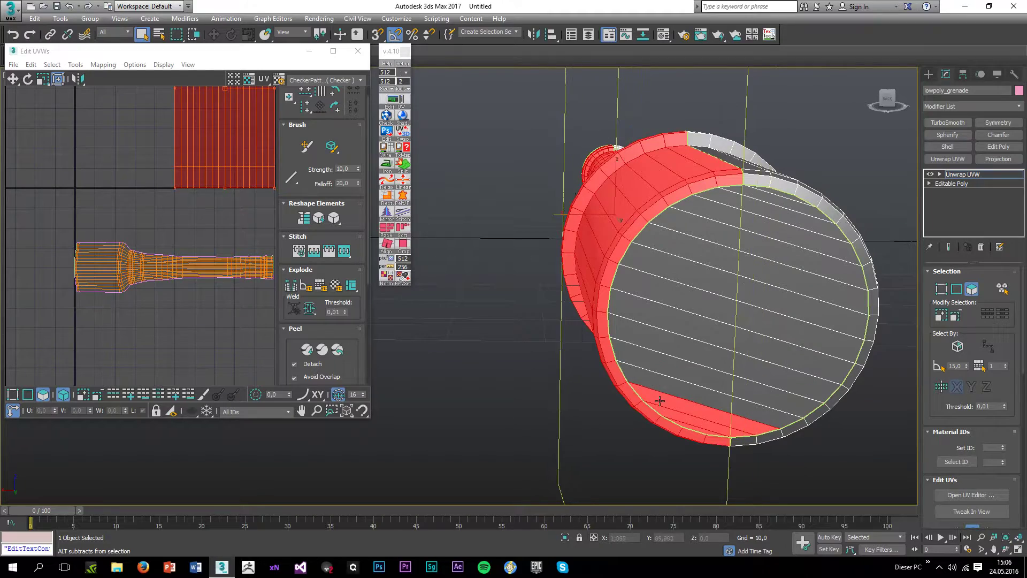
alt+click(661, 403)
alt+click(682, 420)
alt+click(688, 426)
Step: Flatten the selected half into its own UV shell and move it below the first half's shell
scroll(698, 402, down, 2)
alt+middle_drag(697, 402, 434, 152)
click(387, 164)
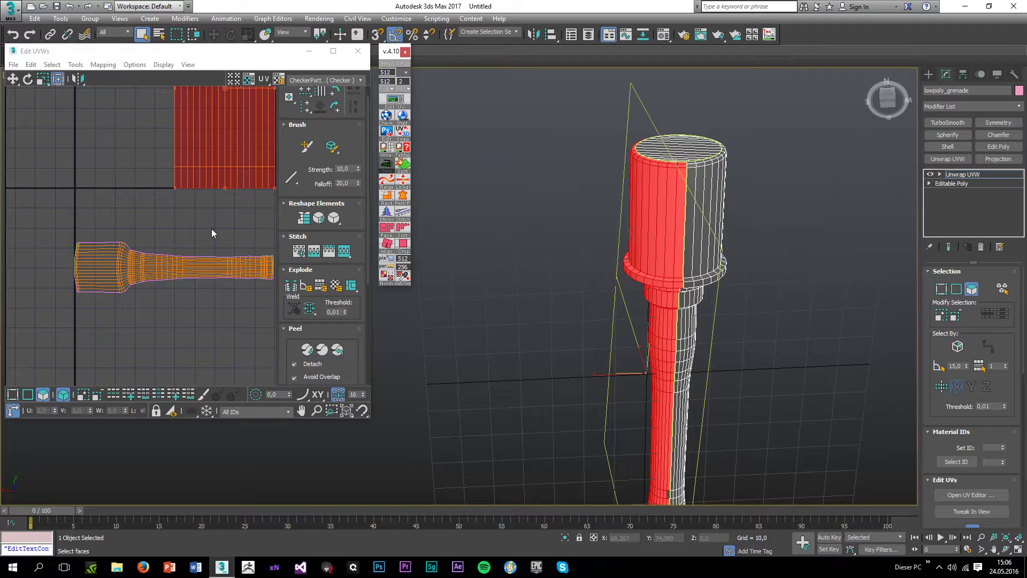
scroll(201, 227, down, 3)
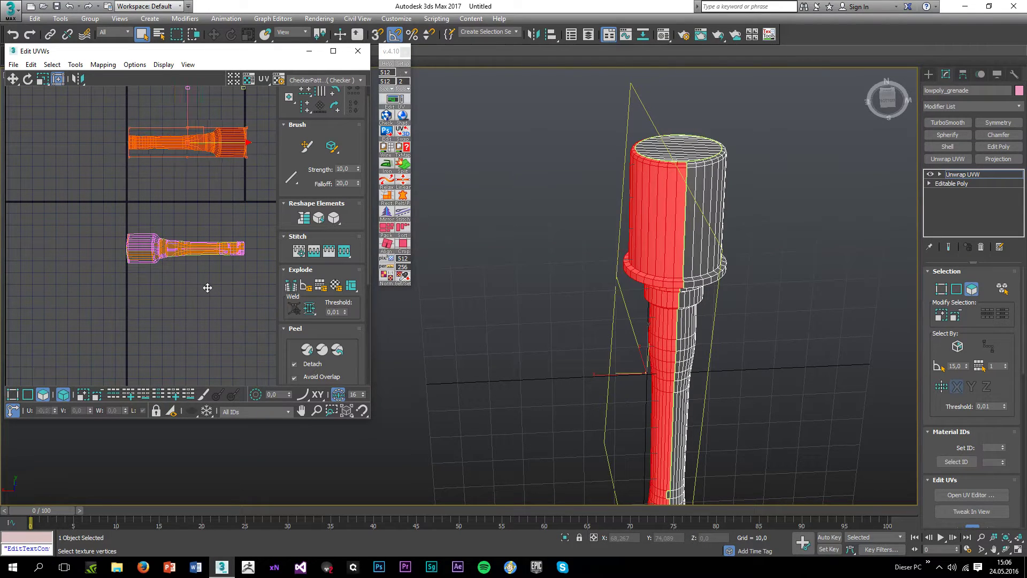
drag(199, 306, 191, 318)
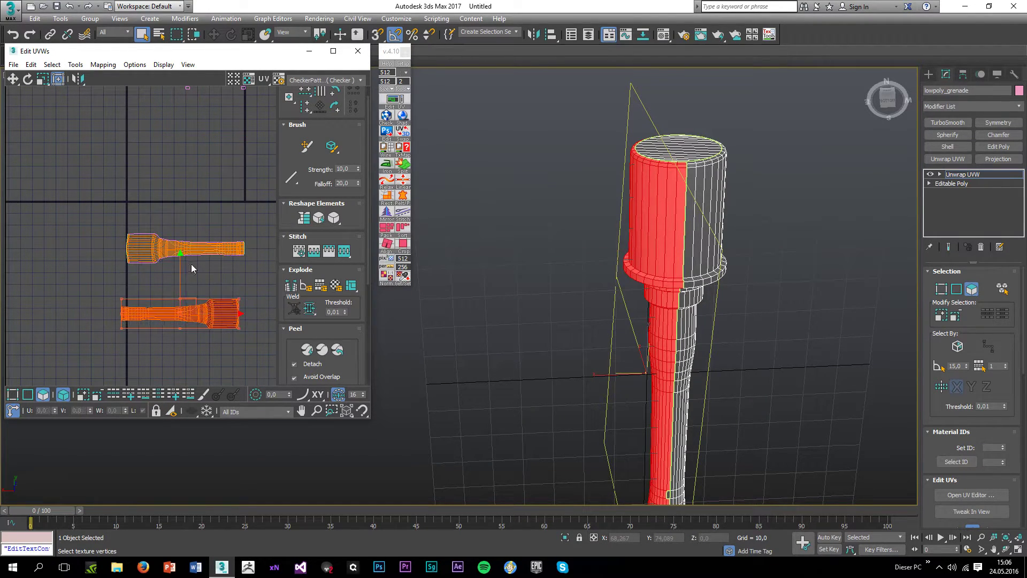
click(192, 269)
Step: Examine the notch in the new shell's outline and the matching spot on the handle seam for missed faces
scroll(168, 290, up, 2)
click(28, 394)
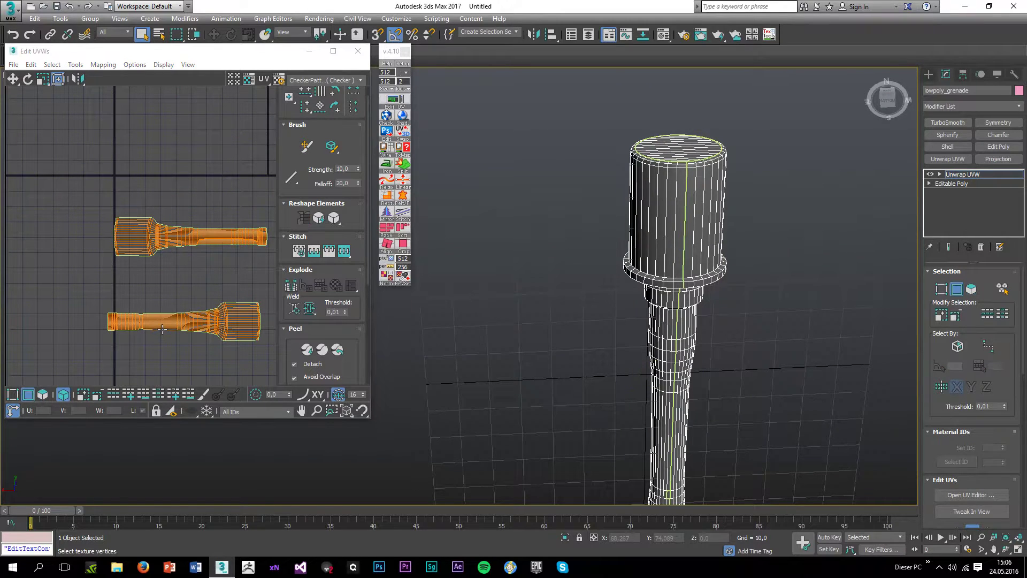
scroll(158, 326, up, 3)
scroll(159, 320, up, 4)
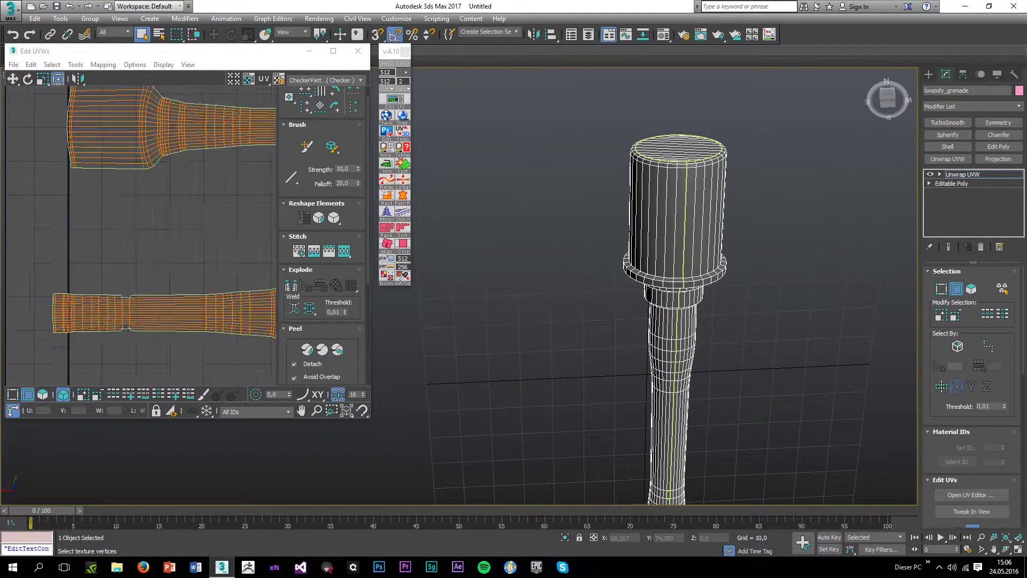
drag(100, 187, 185, 354)
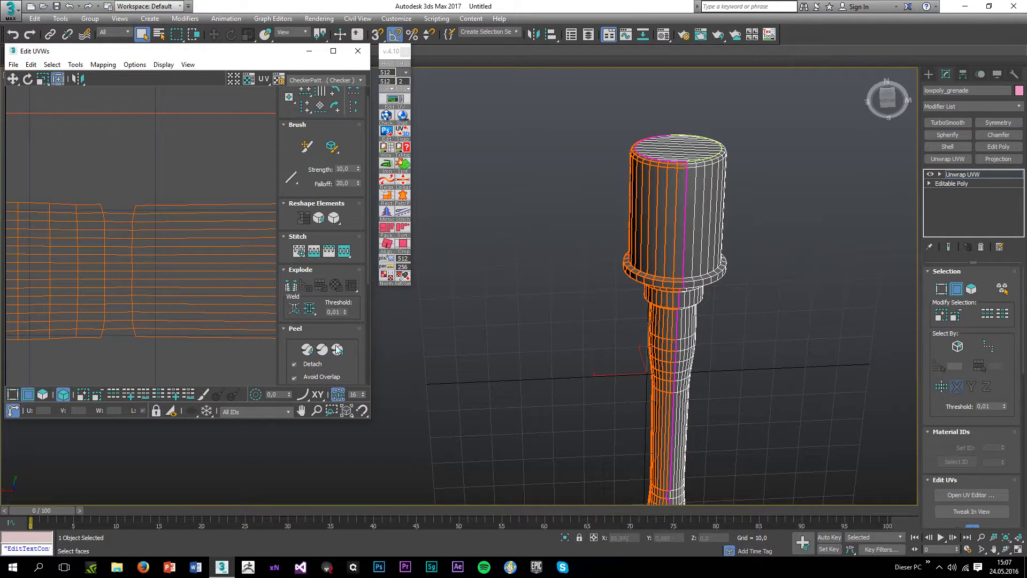
alt+middle_drag(635, 335, 576, 442)
scroll(528, 429, up, 5)
scroll(527, 428, up, 3)
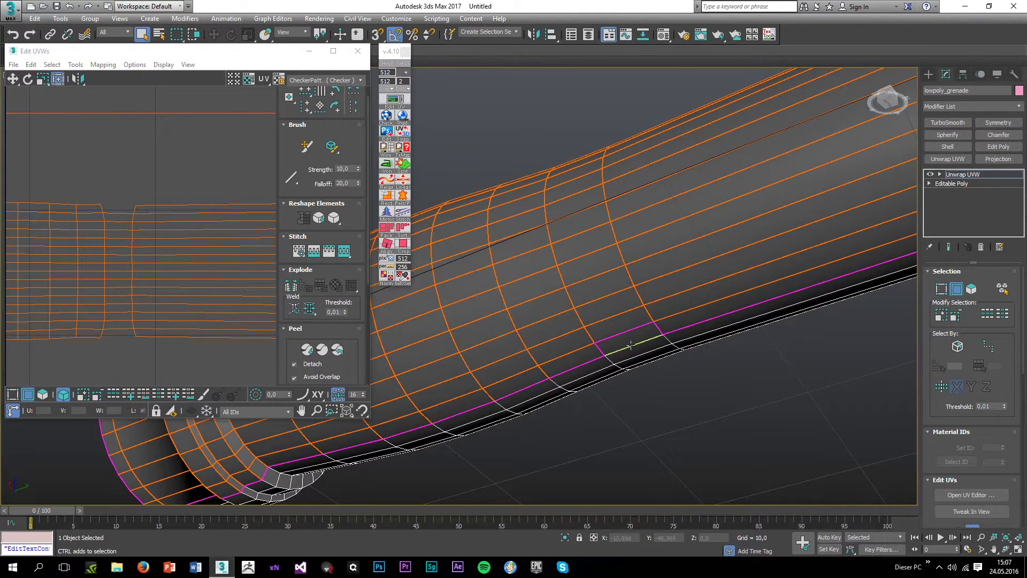
Step: Select all faces of the second half's shell and add the missed handle faces on both seams
click(972, 289)
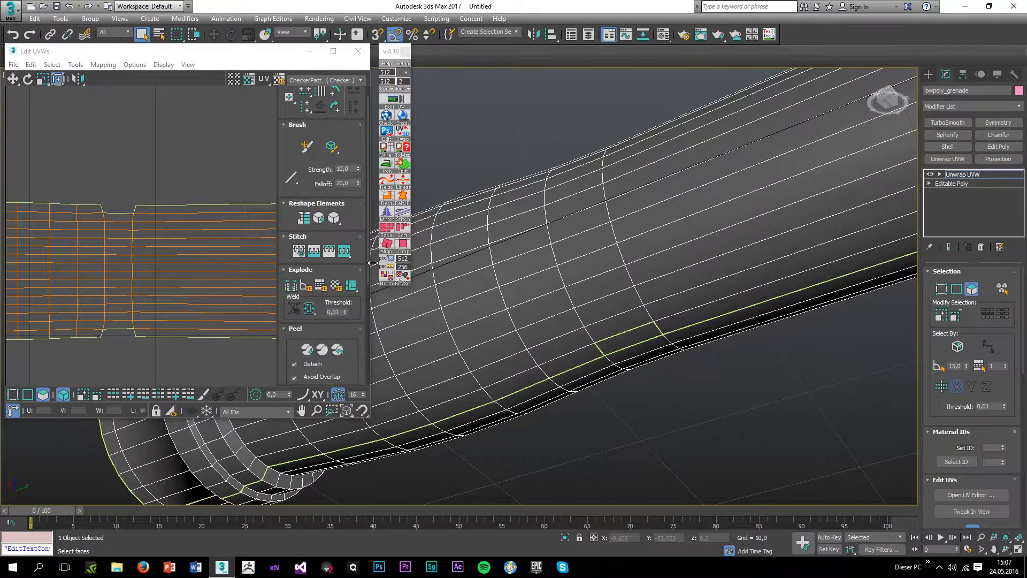
double_click(543, 313)
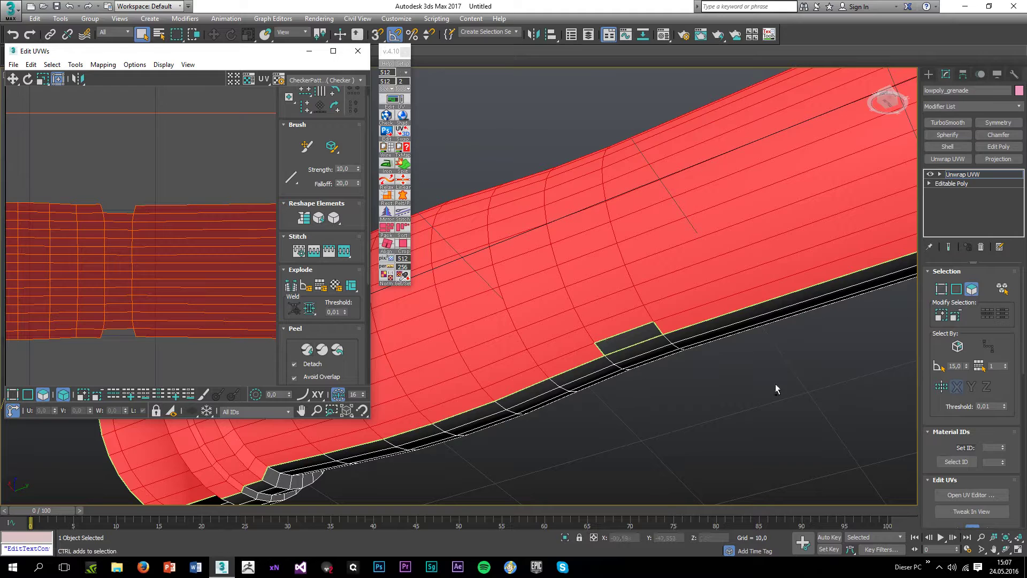
ctrl+click(642, 342)
key(z)
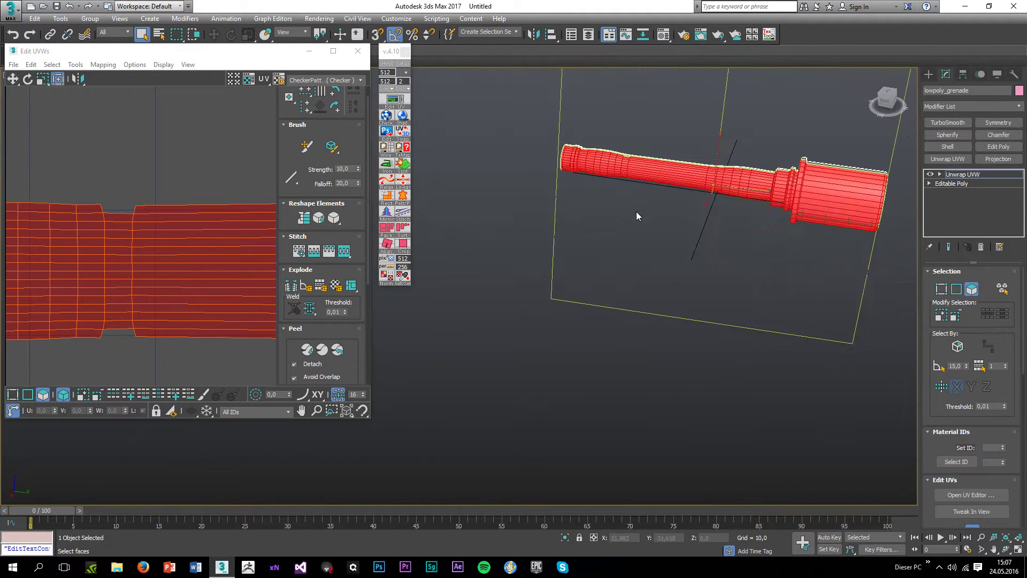
scroll(614, 273, up, 6)
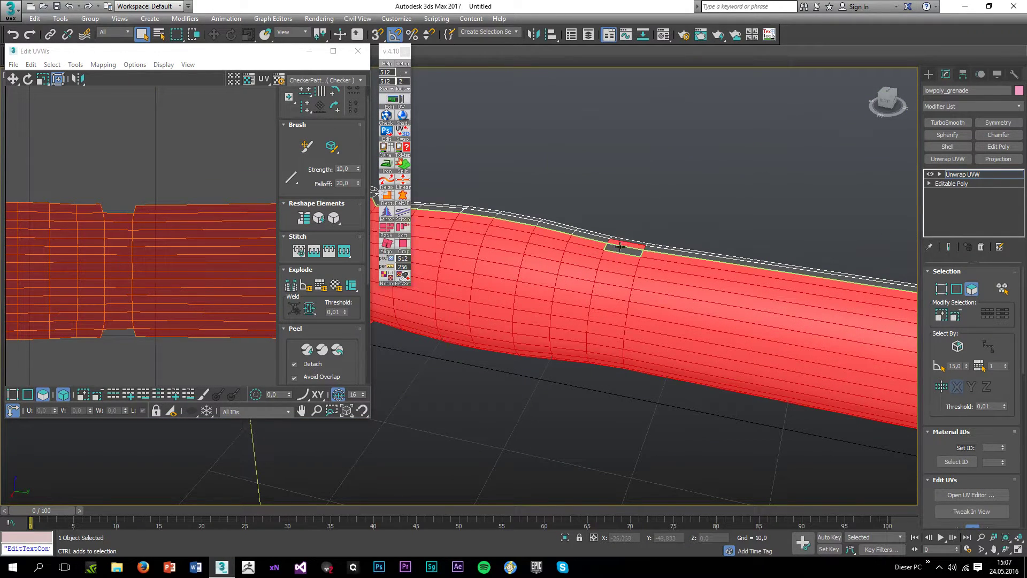
key(ctrl+z)
Step: Flatten the completed half into one UV shell and place it below the first half's shell
click(390, 165)
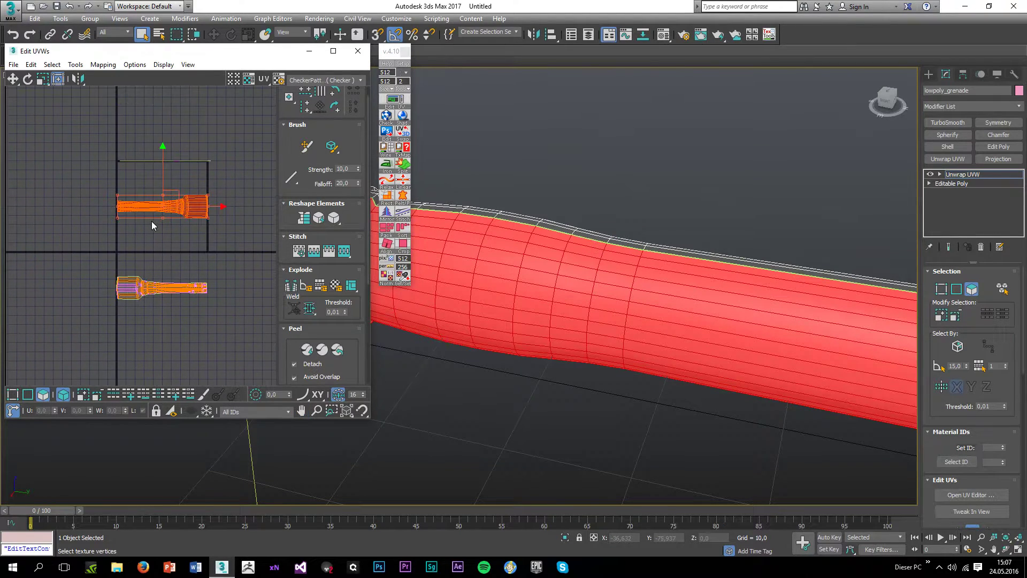
scroll(177, 210, down, 3)
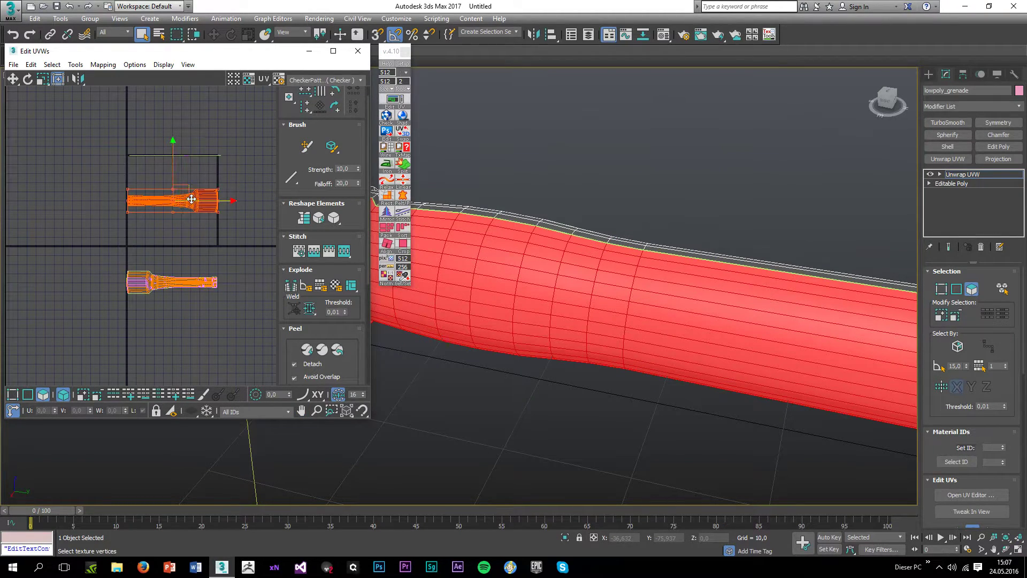
drag(185, 198, 183, 310)
click(187, 282)
scroll(188, 220, up, 3)
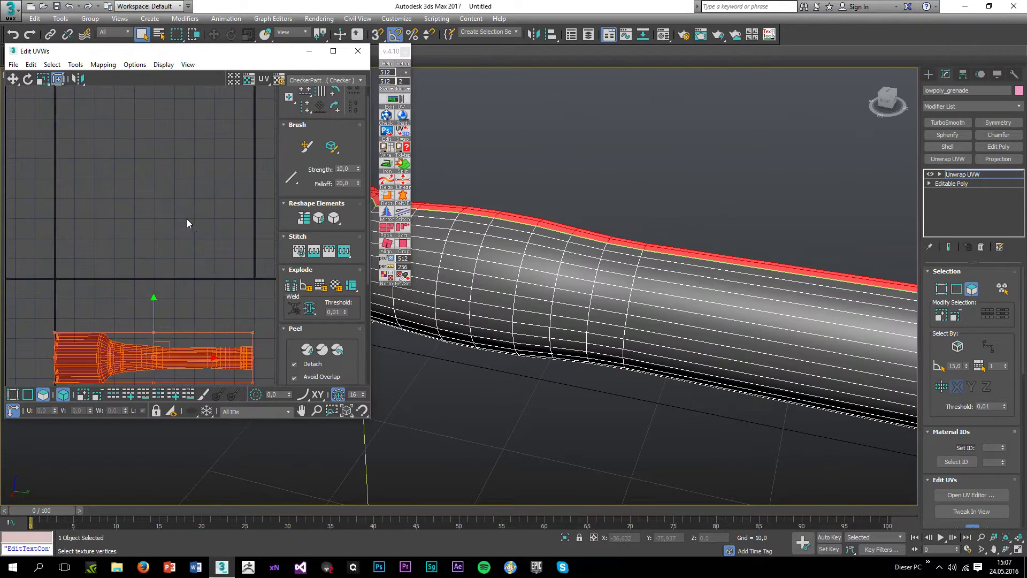
middle_drag(204, 305, 197, 178)
click(124, 334)
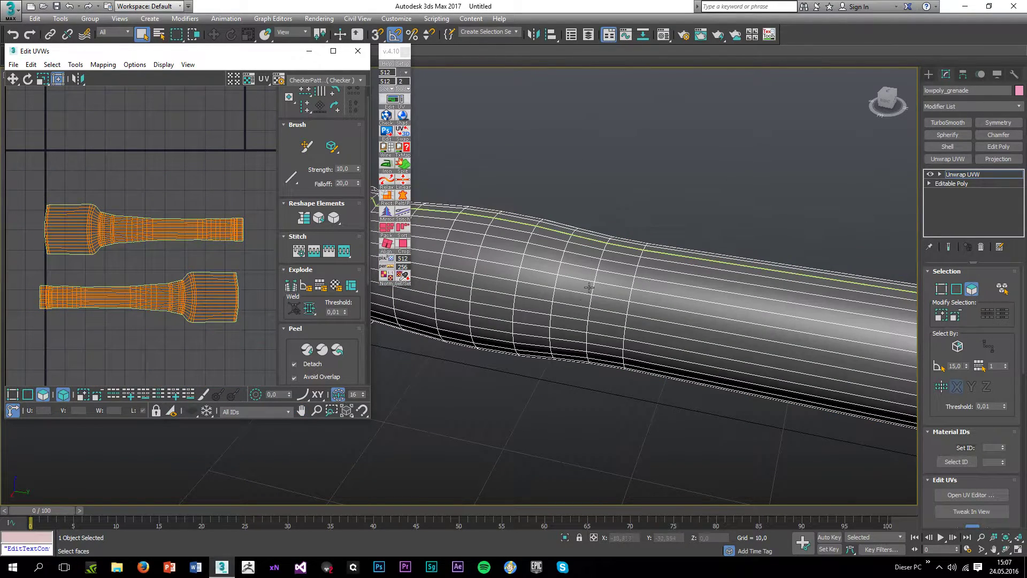
Step: Switch the UV editor to edge selection and turn off whole-element selection
click(44, 394)
click(24, 396)
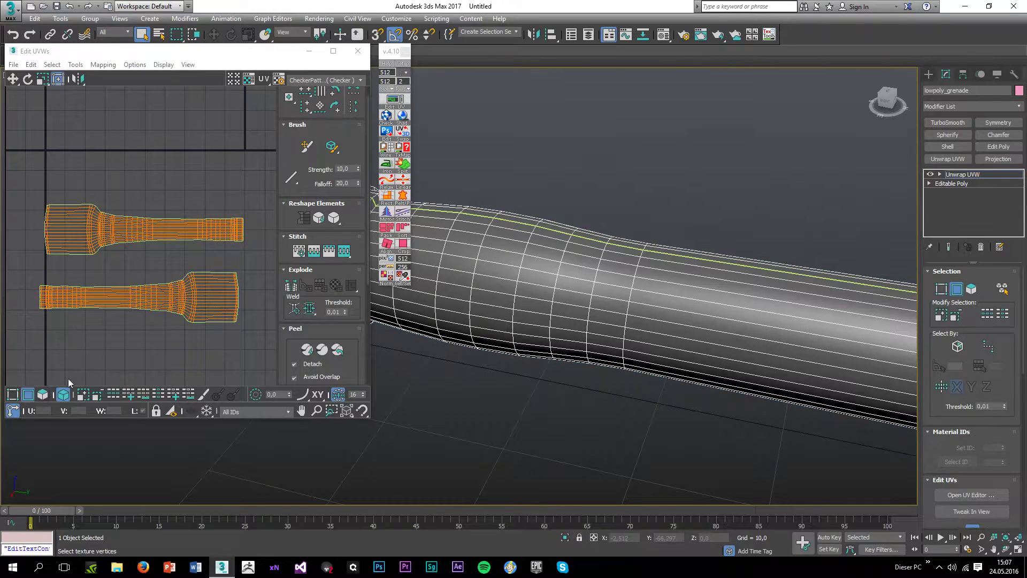
scroll(124, 293, up, 3)
key(ctrl+a)
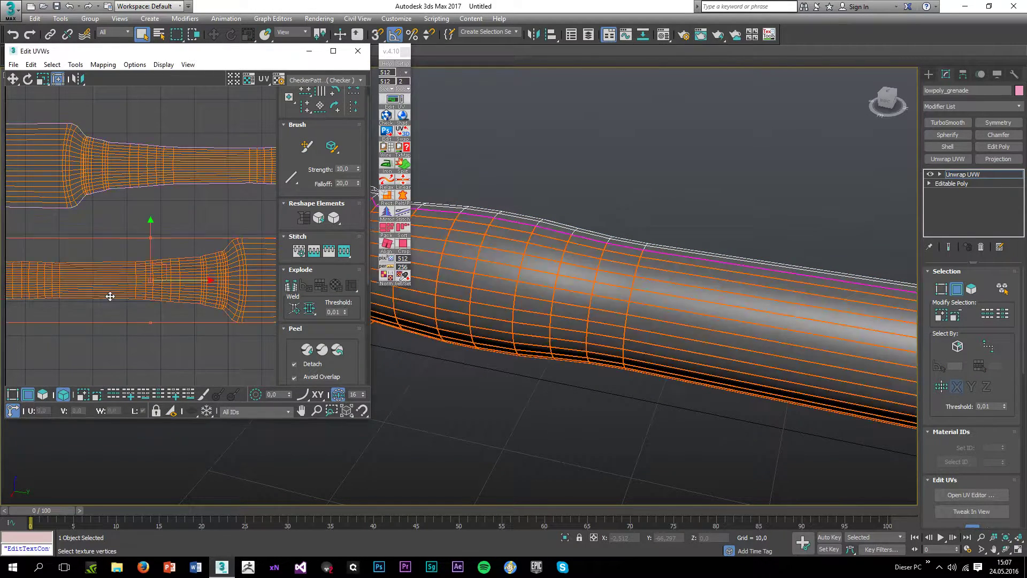
click(105, 359)
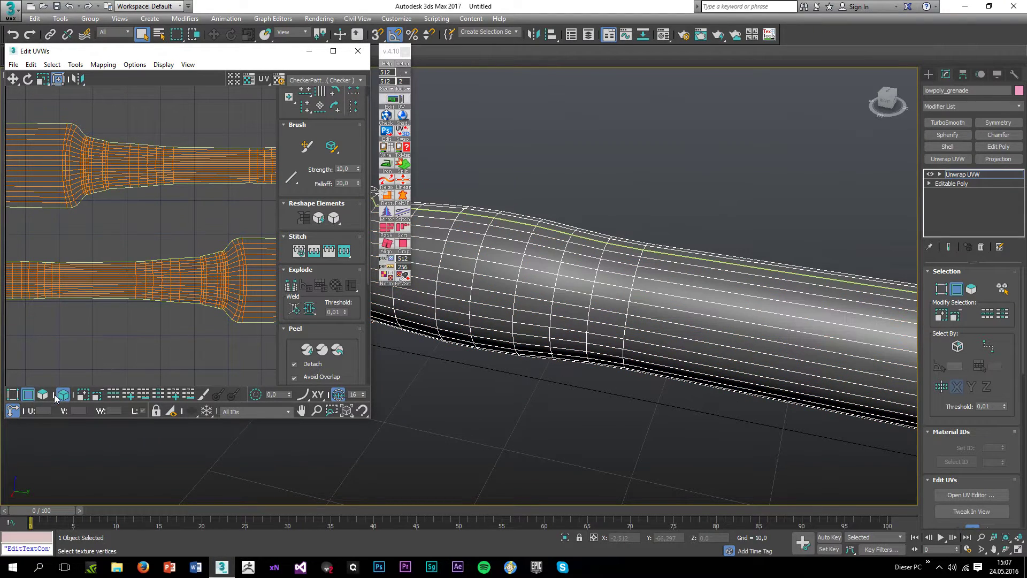
click(66, 390)
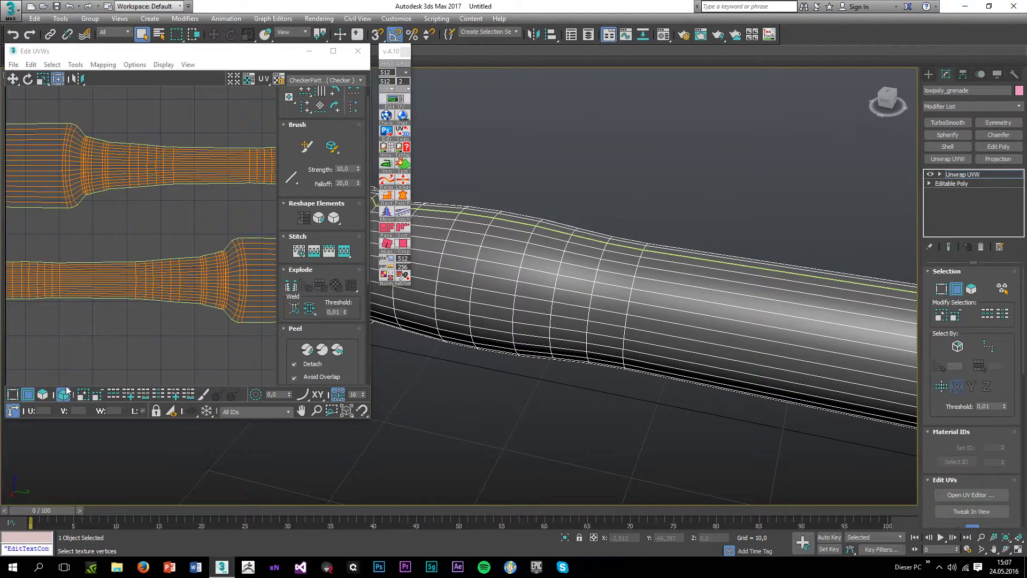
click(105, 302)
click(82, 340)
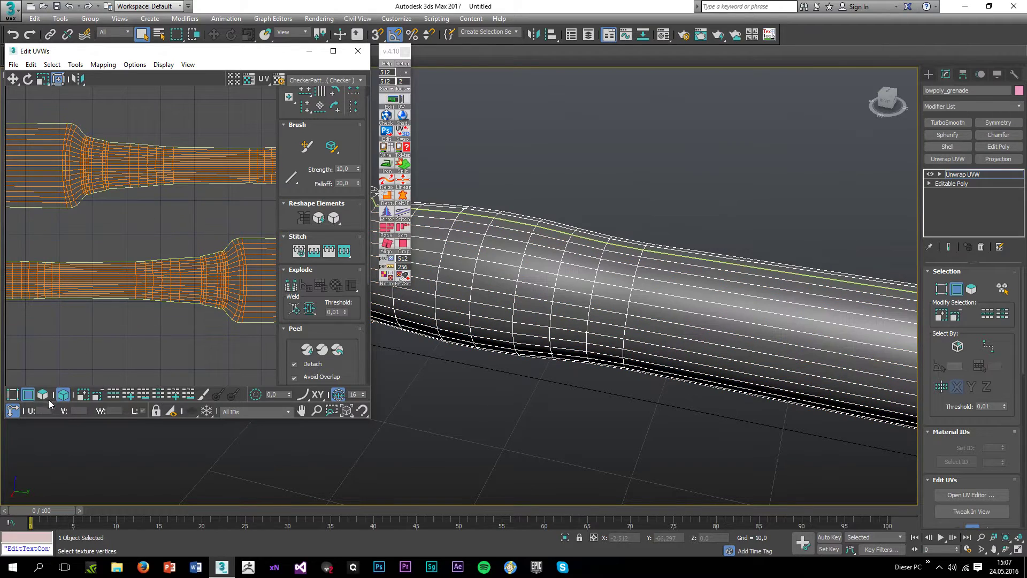
Step: Try to stitch the two half shells together along the lower border edges of the lower shell
double_click(89, 298)
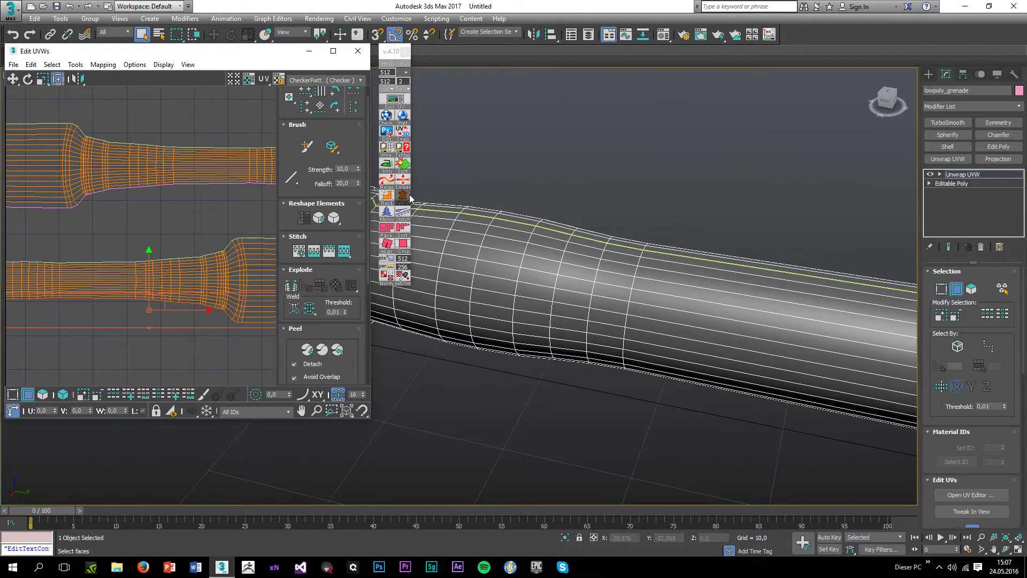
click(407, 213)
scroll(530, 318, down, 4)
scroll(530, 317, down, 3)
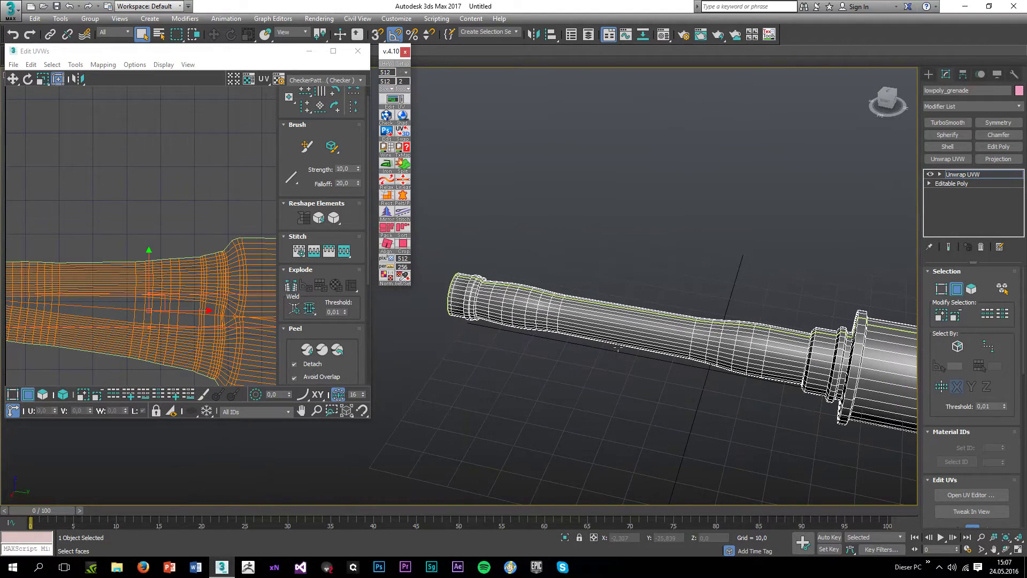
alt+middle_drag(601, 328, 581, 287)
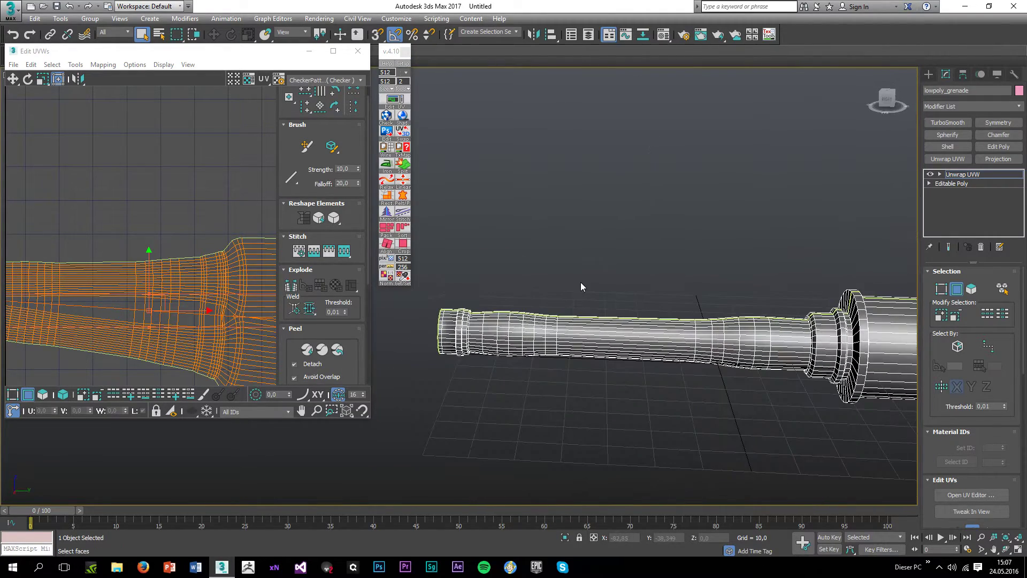
key(ctrl+z)
click(172, 361)
key(ctrl+z)
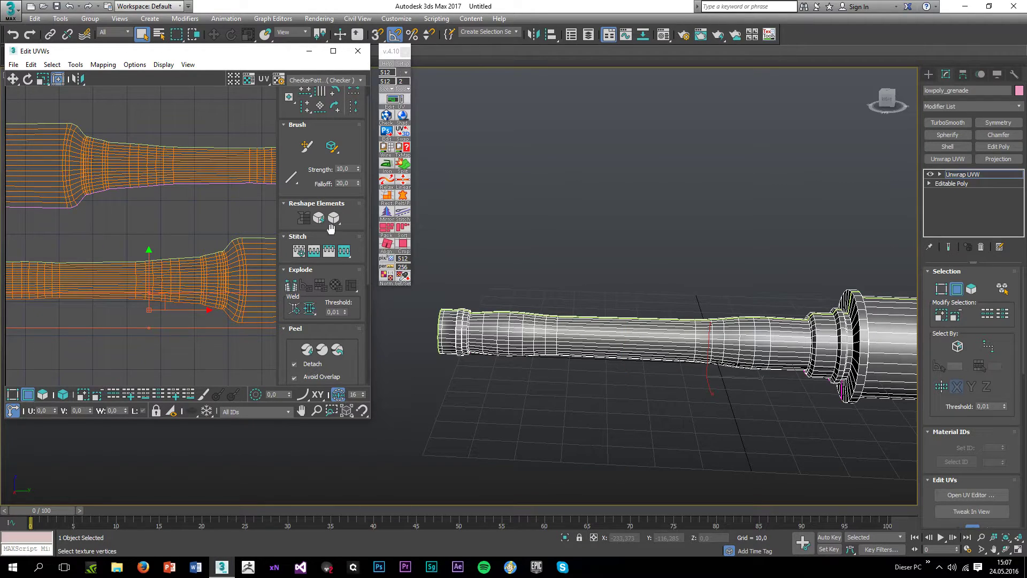
click(403, 211)
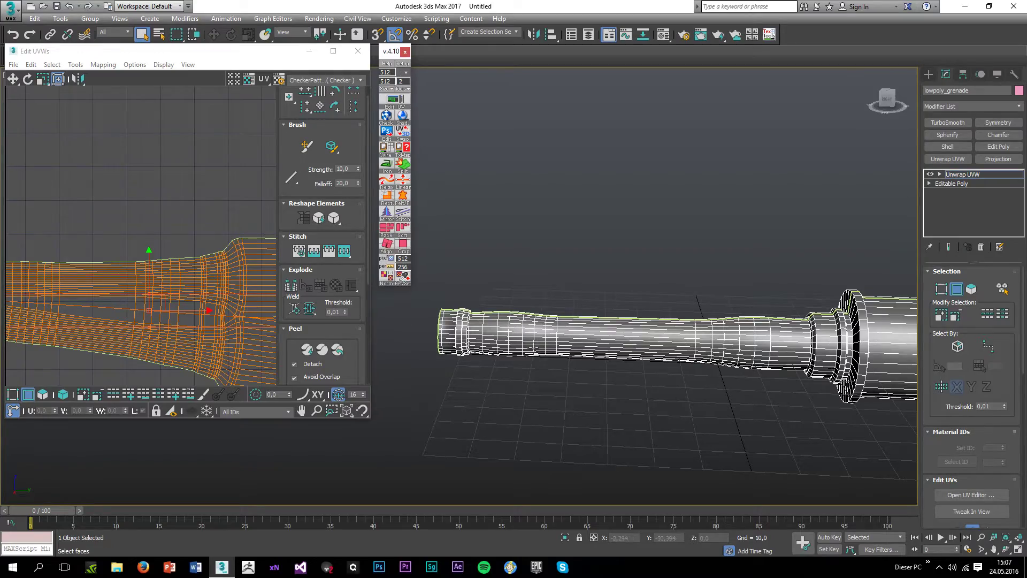
alt+middle_drag(506, 425, 586, 393)
key(ctrl+z)
click(156, 248)
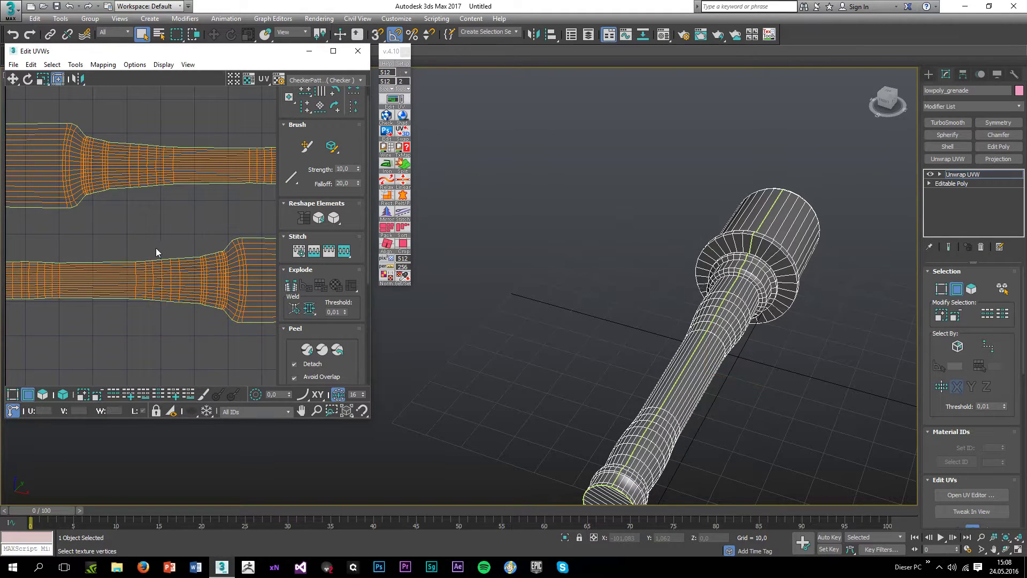
Step: Stitch the two half shells together along the upper border edges of the lower shell
click(110, 262)
click(403, 212)
scroll(603, 317, down, 2)
alt+middle_drag(603, 318, 618, 275)
scroll(621, 276, up, 5)
scroll(650, 263, down, 4)
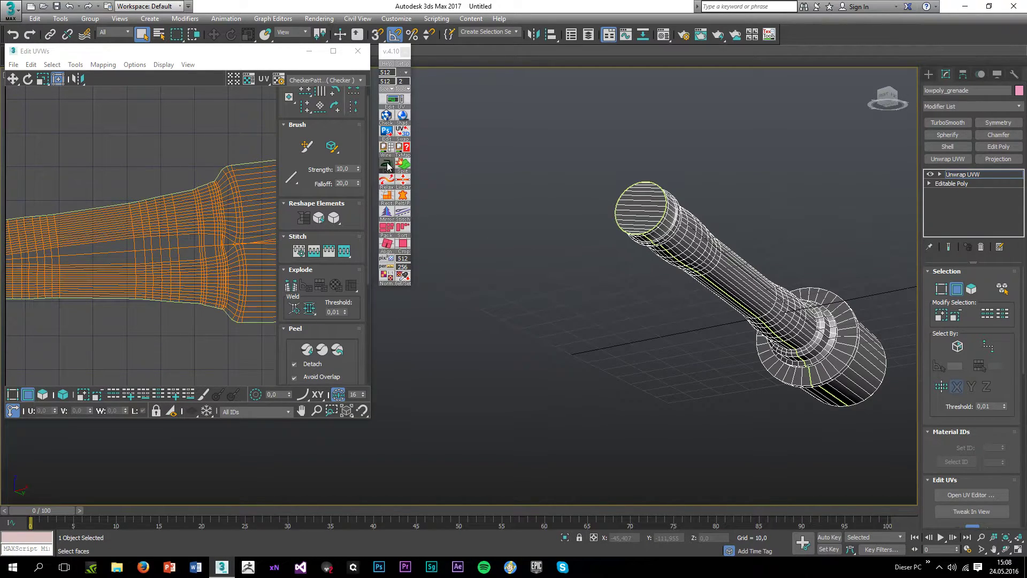
Step: Select all faces of the stitched body shell and flatten them into one continuous UV shell
click(43, 394)
click(116, 266)
click(63, 394)
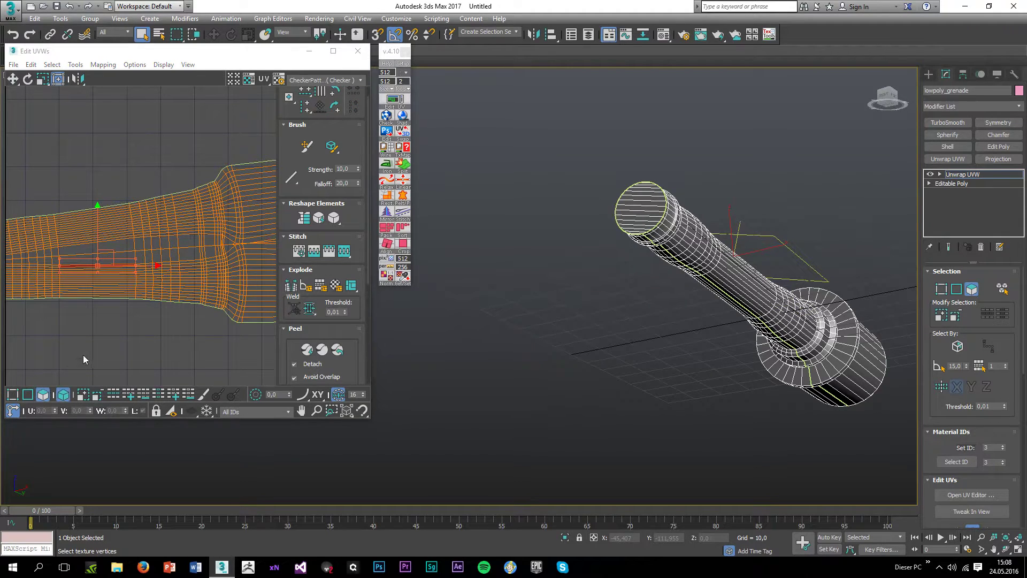
click(84, 275)
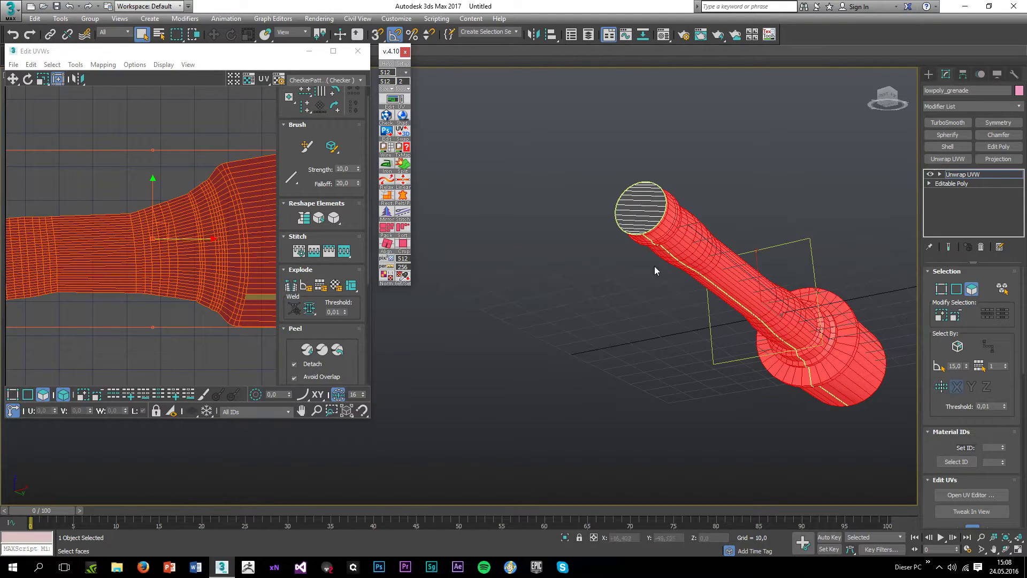
Step: Examine the remaining seam on the model along the handle, the flange and the head
click(745, 373)
alt+middle_drag(746, 381, 664, 322)
scroll(663, 322, up, 5)
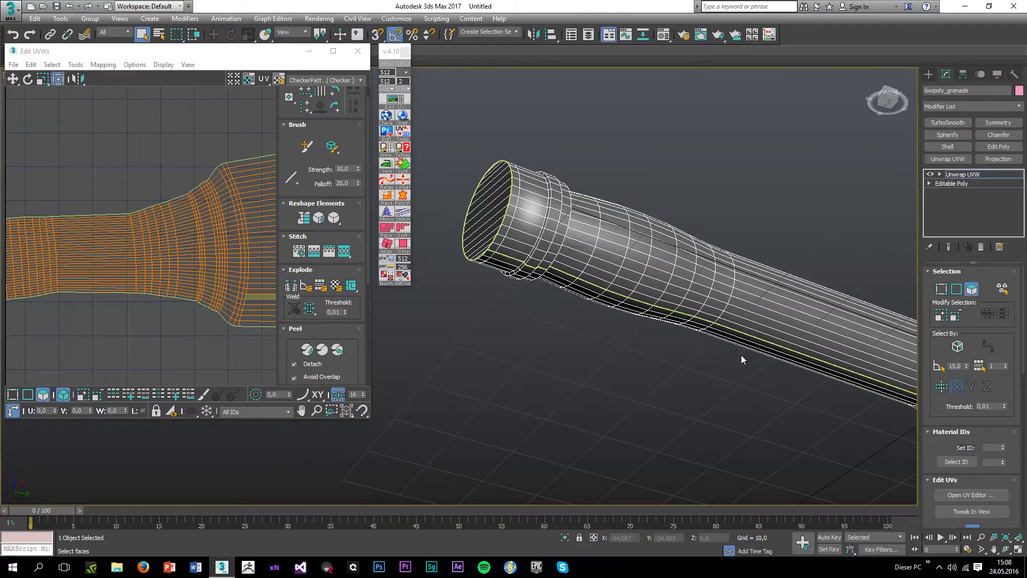
middle_drag(741, 360, 624, 269)
middle_drag(807, 383, 669, 364)
middle_drag(835, 393, 698, 319)
alt+middle_drag(811, 356, 772, 250)
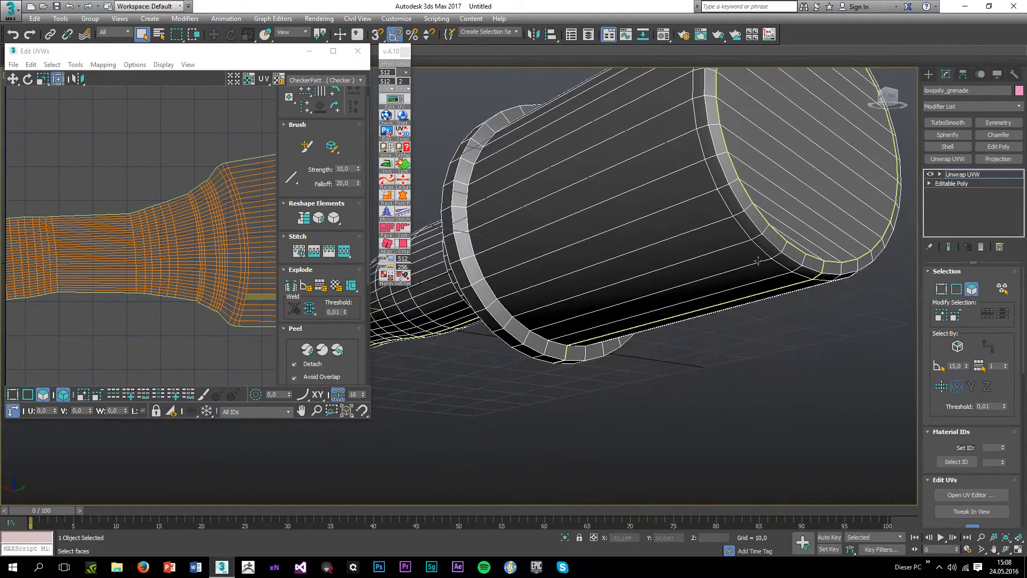
scroll(675, 337, down, 5)
alt+middle_drag(675, 337, 716, 447)
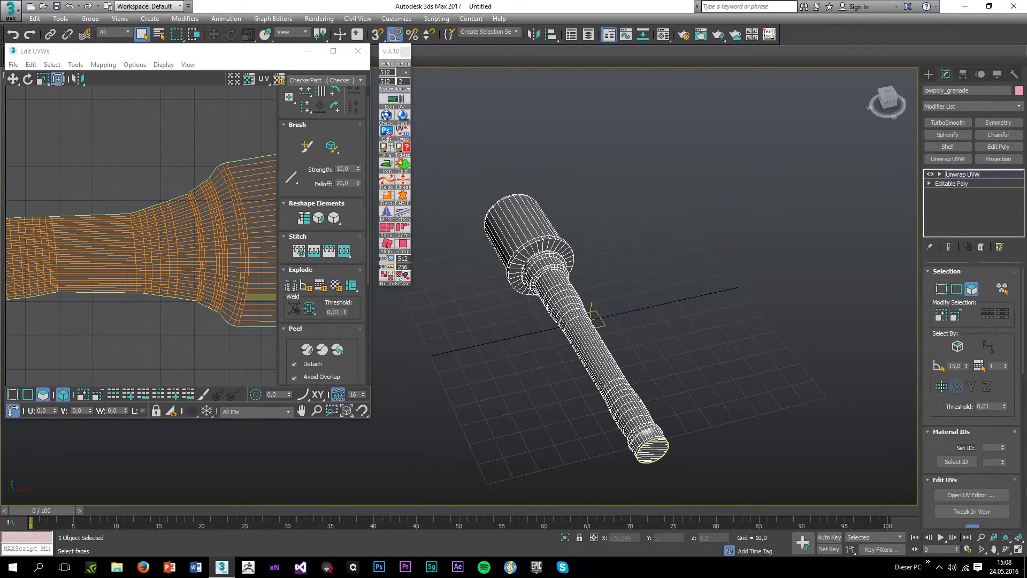
Step: Select the complete joined body shell in the UV editor
drag(150, 345, 118, 172)
scroll(125, 327, down, 4)
scroll(187, 179, down, 3)
scroll(188, 180, down, 2)
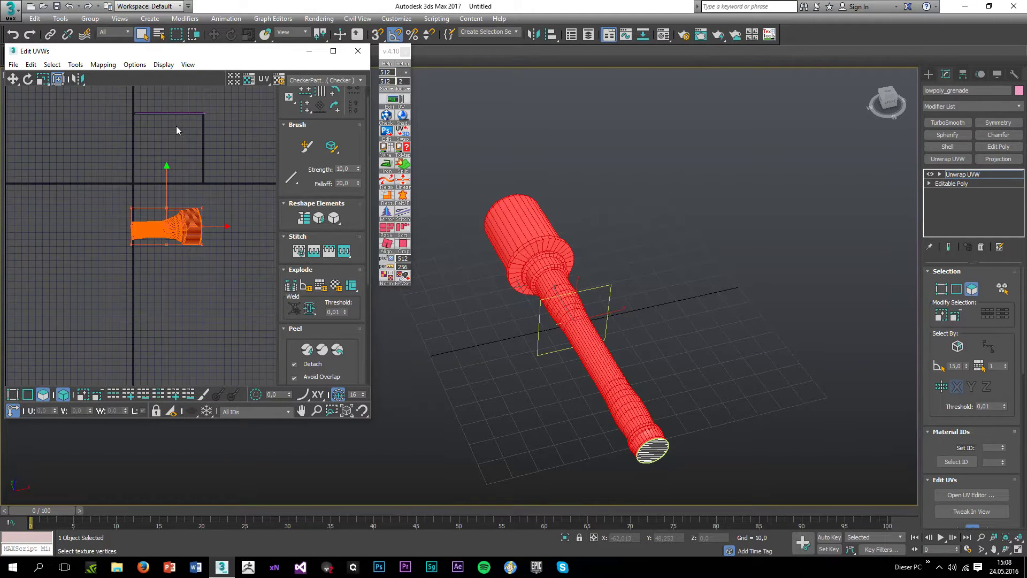
alt+middle_drag(637, 313, 589, 292)
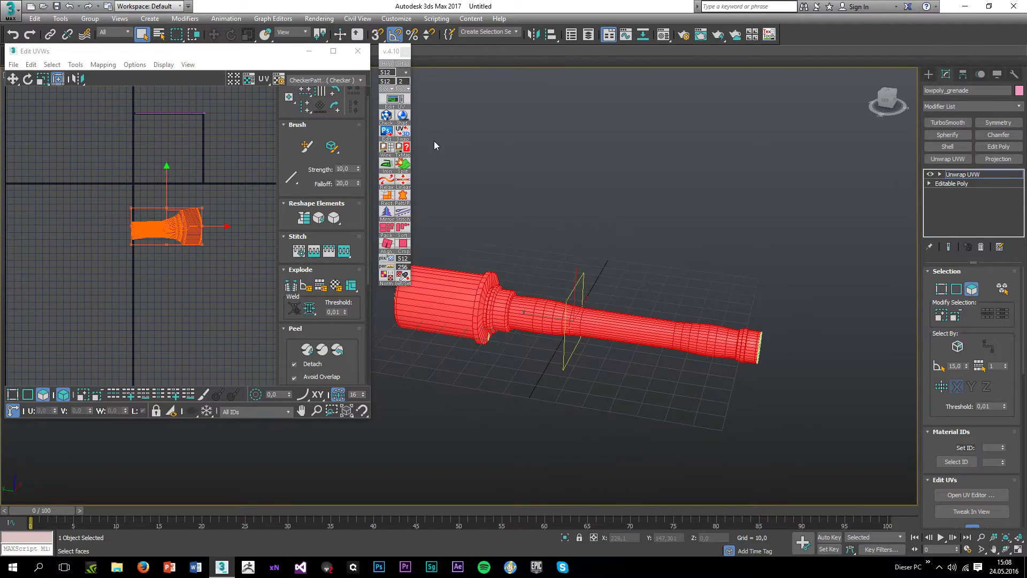
Step: Straighten the selected body shell into a rectangular UV grid
click(304, 218)
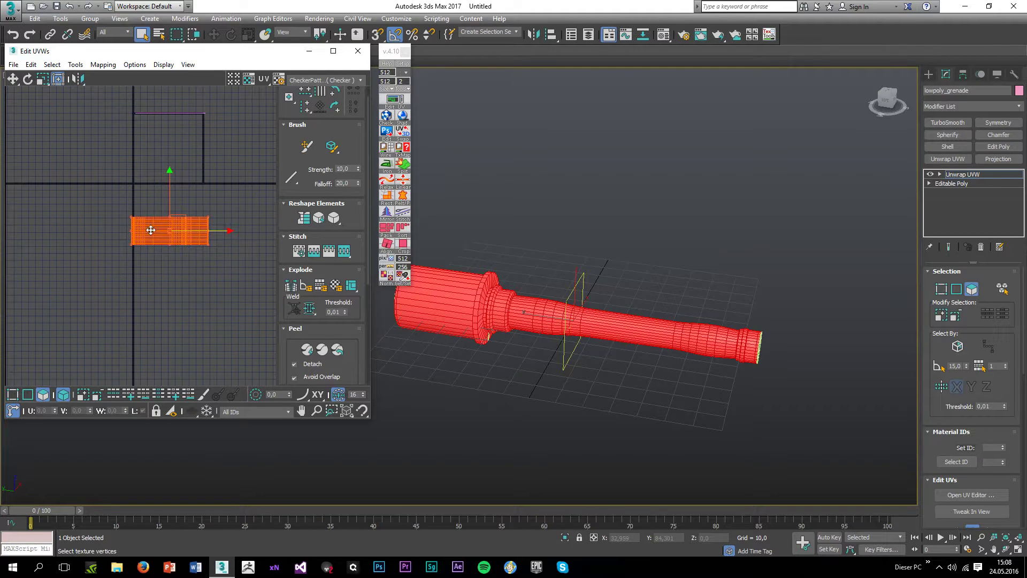
scroll(159, 207, up, 5)
click(184, 219)
scroll(81, 203, up, 2)
scroll(101, 209, down, 2)
middle_drag(211, 256, 169, 255)
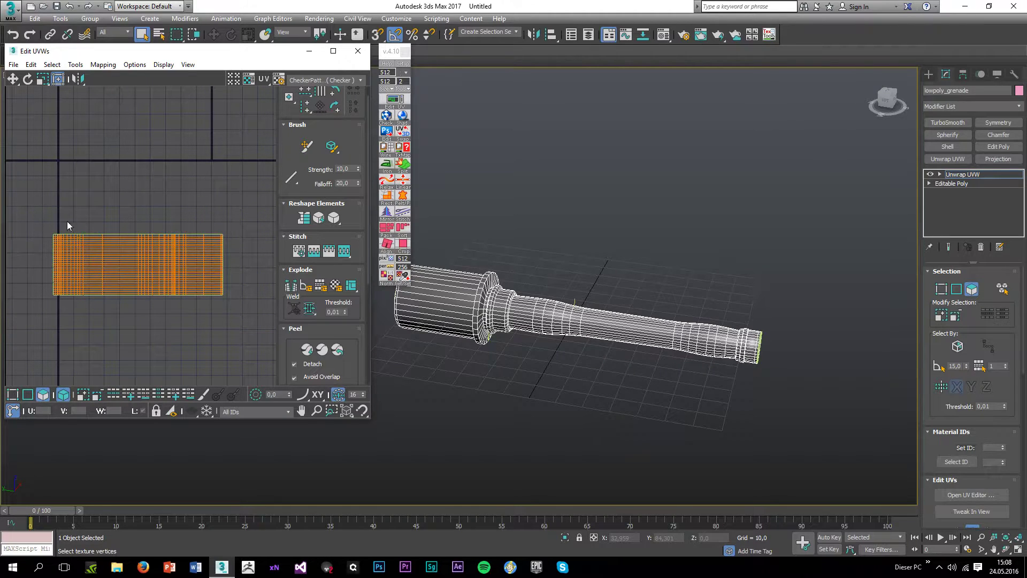
Step: Select the entire straightened body shell and move it into the lower part of the UV square
drag(49, 171, 169, 332)
scroll(143, 254, down, 2)
mouse_move(149, 268)
middle_down()
mouse_move(165, 352)
mouse_move(162, 256)
middle_up()
scroll(162, 255, up, 2)
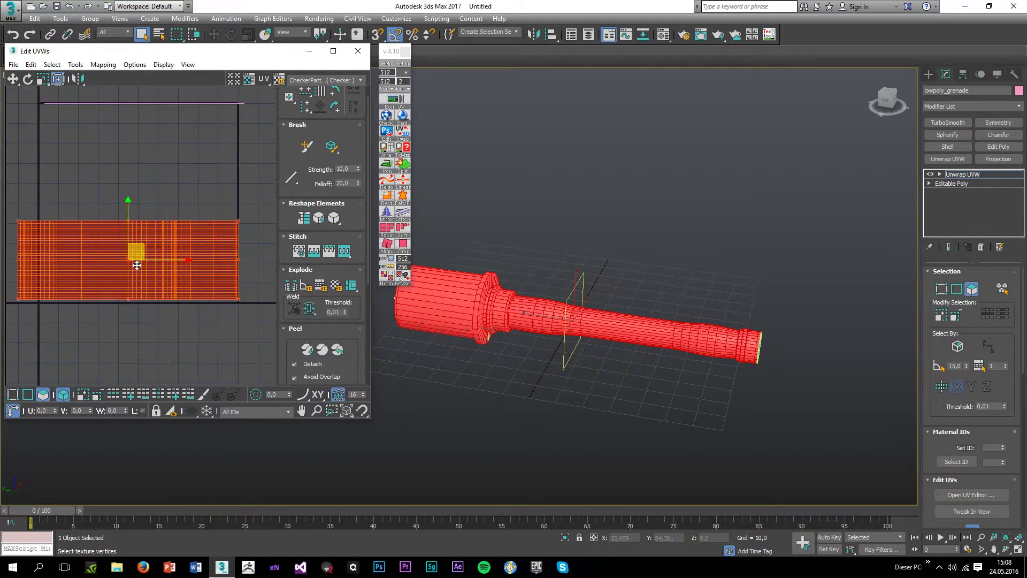
Step: Rotate the body shell upright, scale it to fit the UV square's height and place it along the square's left edge
click(42, 79)
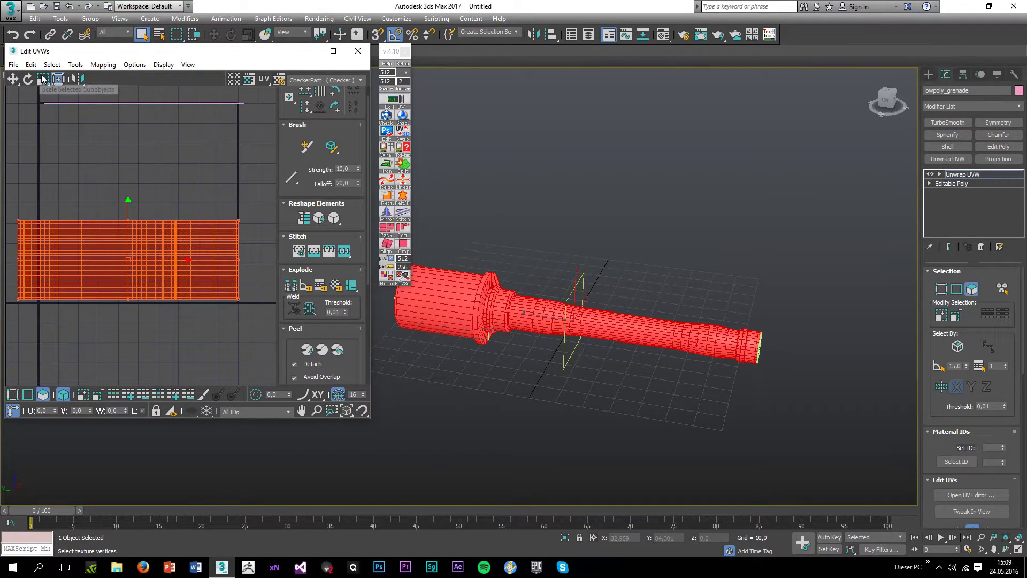
drag(151, 246, 69, 149)
click(13, 79)
click(42, 80)
right_click(135, 247)
click(27, 80)
click(42, 79)
click(11, 80)
click(42, 80)
click(11, 81)
click(42, 79)
click(12, 78)
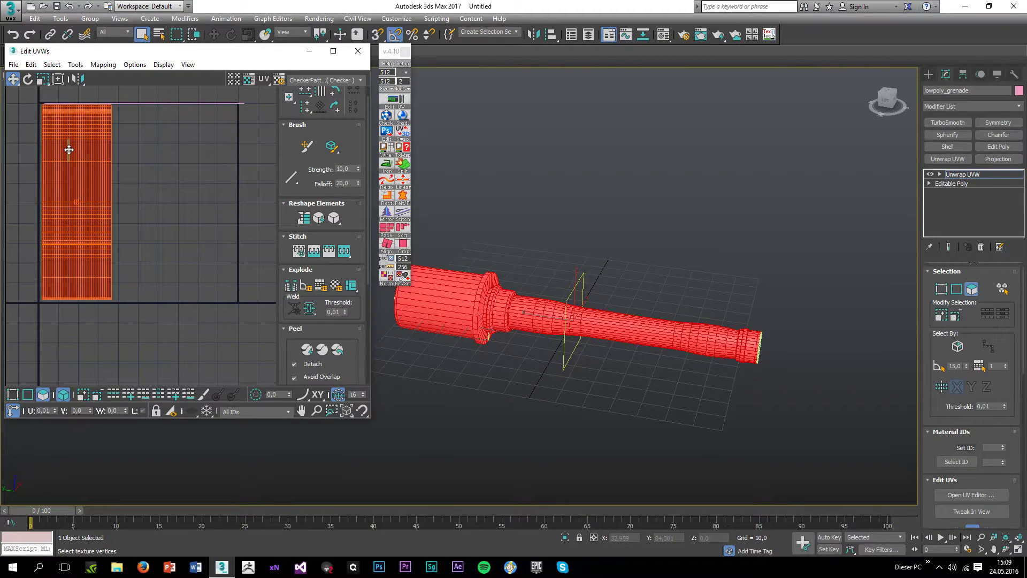
Step: Nudge the upright body shell so it sits just inside the left border of the UV square
click(147, 172)
scroll(90, 177, up, 2)
drag(83, 185, 82, 186)
click(160, 190)
scroll(179, 263, down, 4)
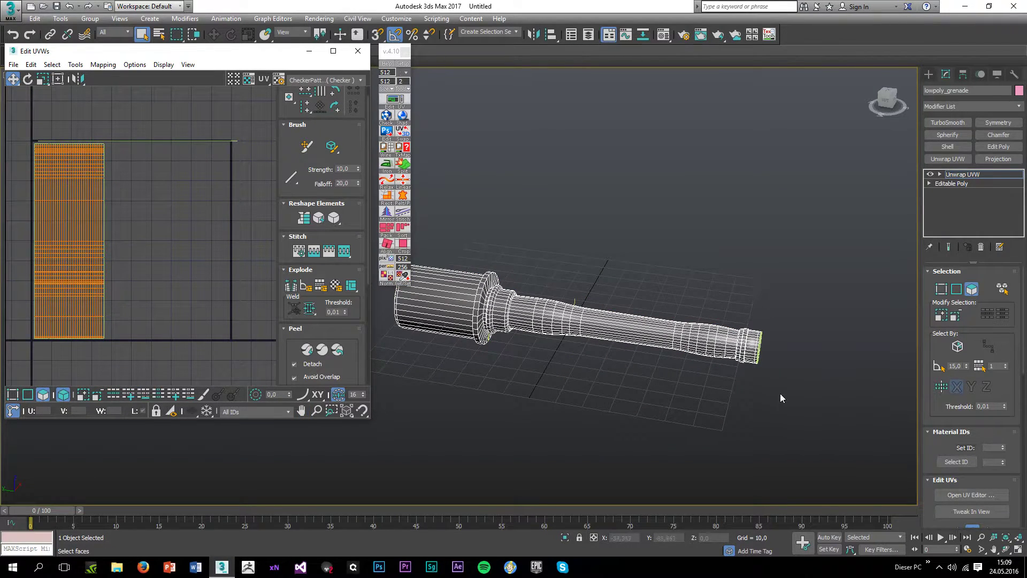
Step: Select all faces of the handle's flat end cap by a planar angle of 15
scroll(695, 375, up, 6)
click(515, 406)
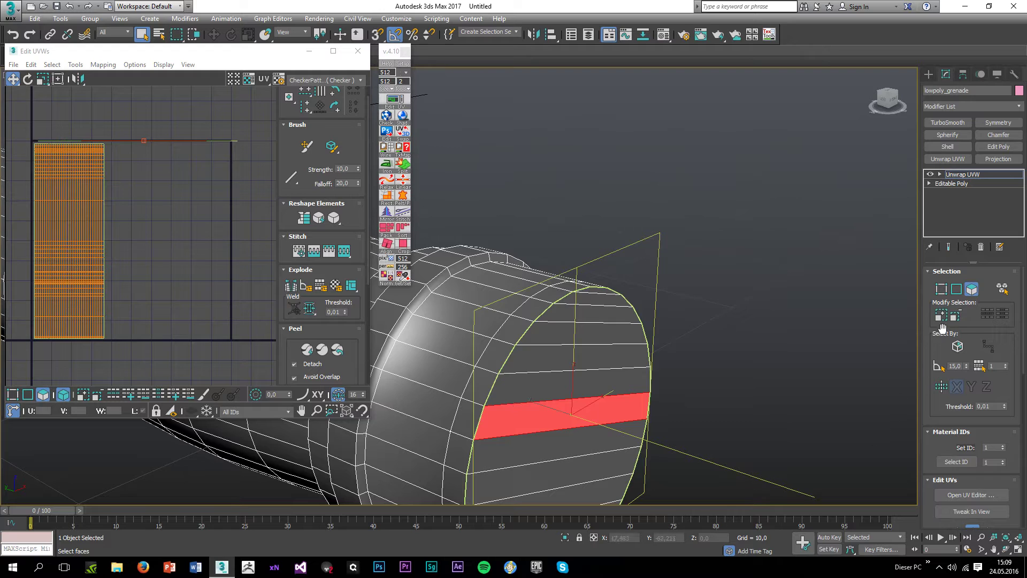
click(937, 368)
click(640, 446)
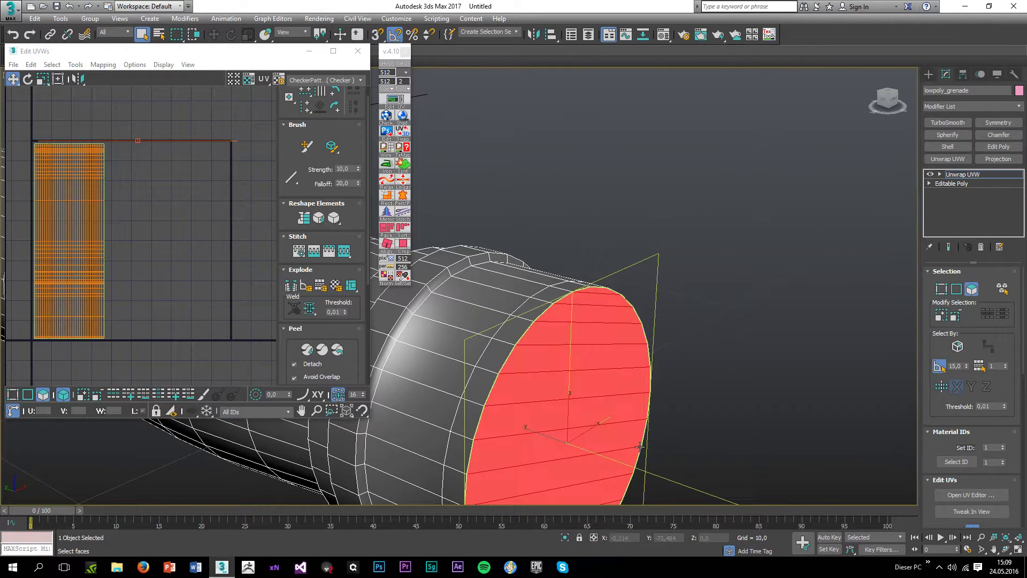
scroll(655, 342, down, 5)
alt+middle_drag(655, 342, 482, 246)
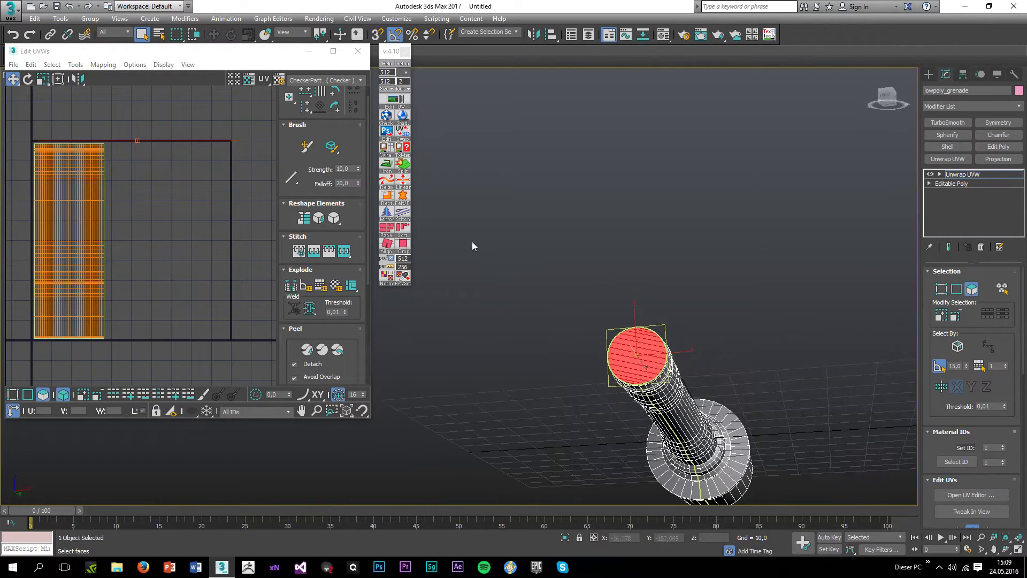
Step: Flatten the selected handle end cap into a circular UV shell
click(386, 165)
scroll(184, 230, down, 3)
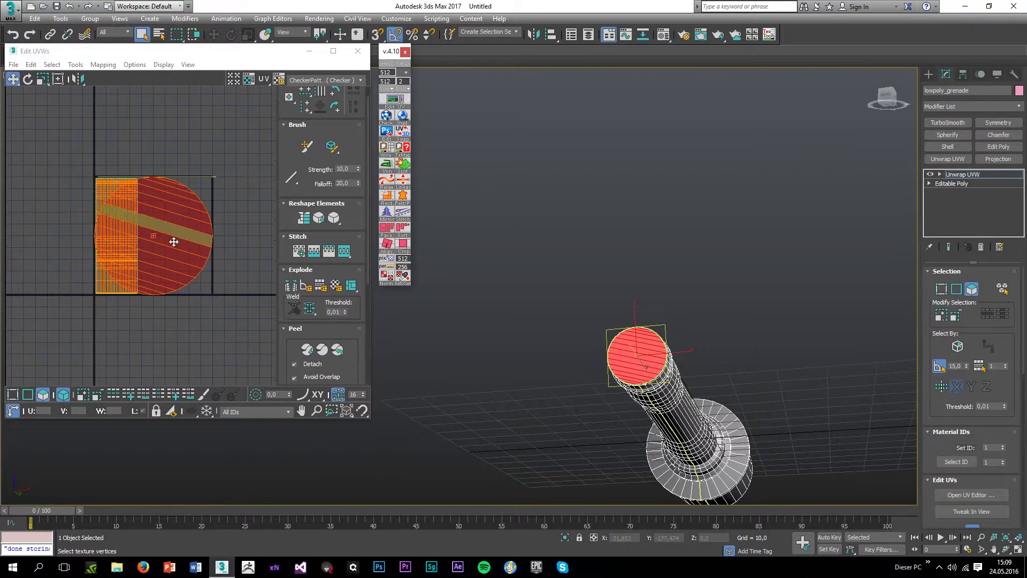
scroll(139, 227, up, 3)
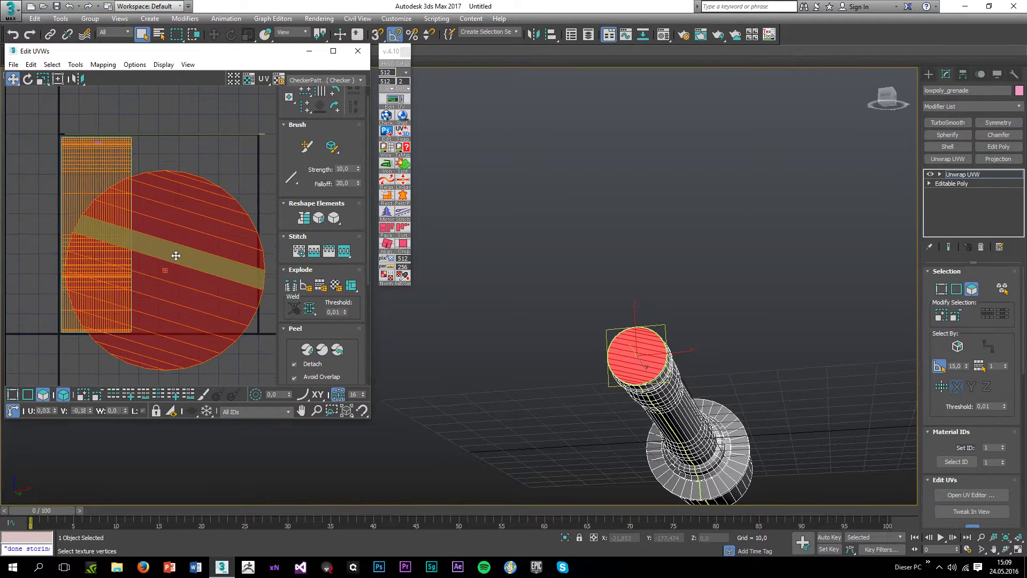
Step: Scale down the handle cap shell and place it beside the body strip in the upper part of the UV square
click(44, 79)
drag(173, 204, 154, 277)
click(13, 80)
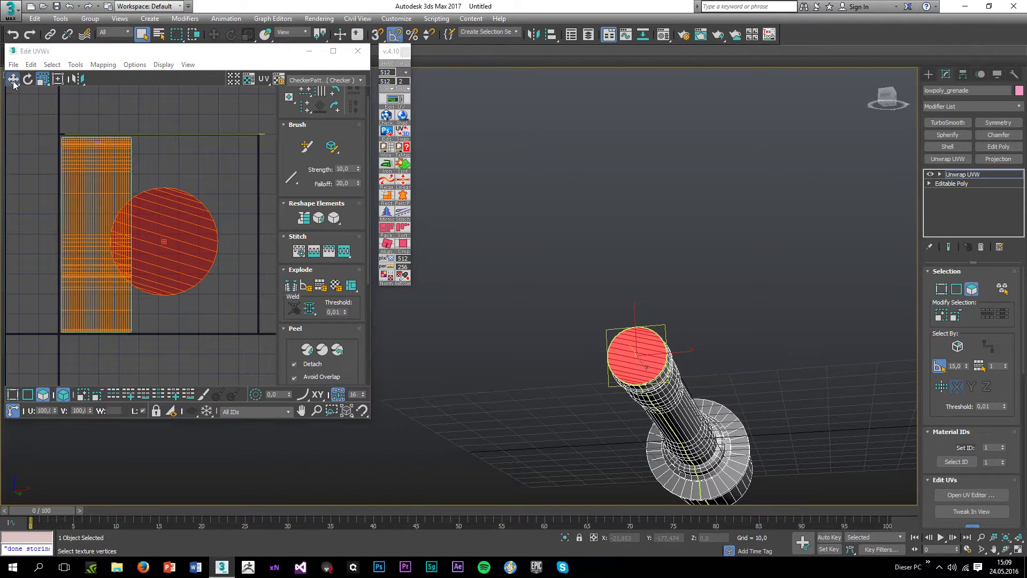
drag(171, 243, 195, 167)
click(44, 80)
click(14, 79)
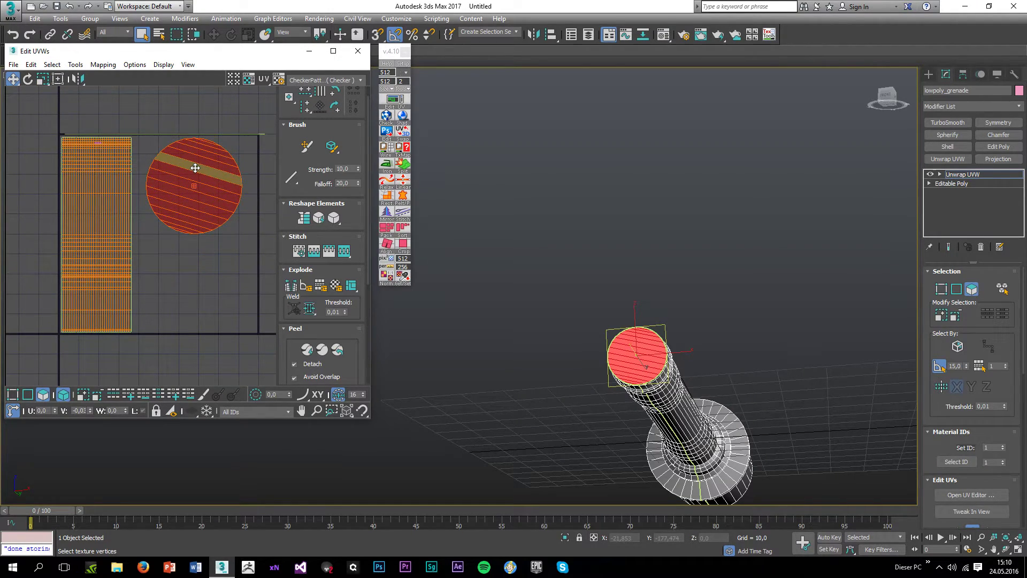
click(171, 122)
Step: Select the flat end cap faces of the grenade head and flatten them into a circular UV shell
scroll(710, 356, down, 3)
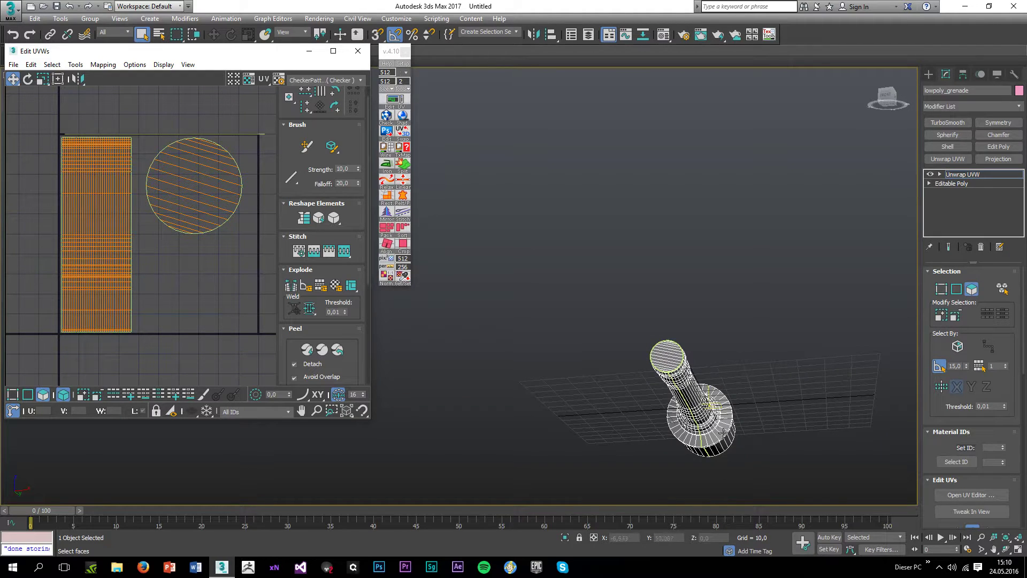
alt+middle_drag(764, 378, 631, 412)
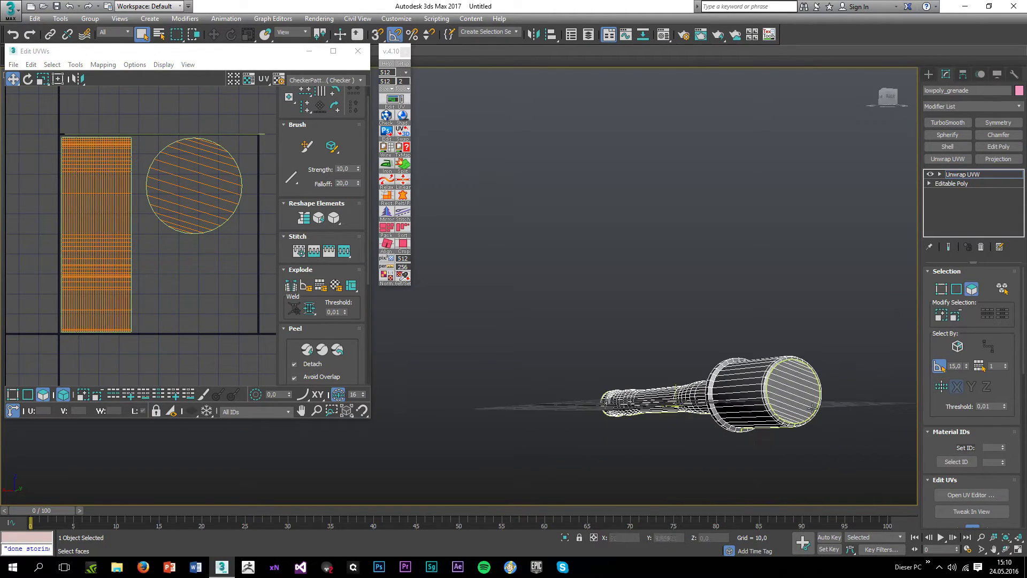
scroll(821, 413, up, 5)
click(641, 443)
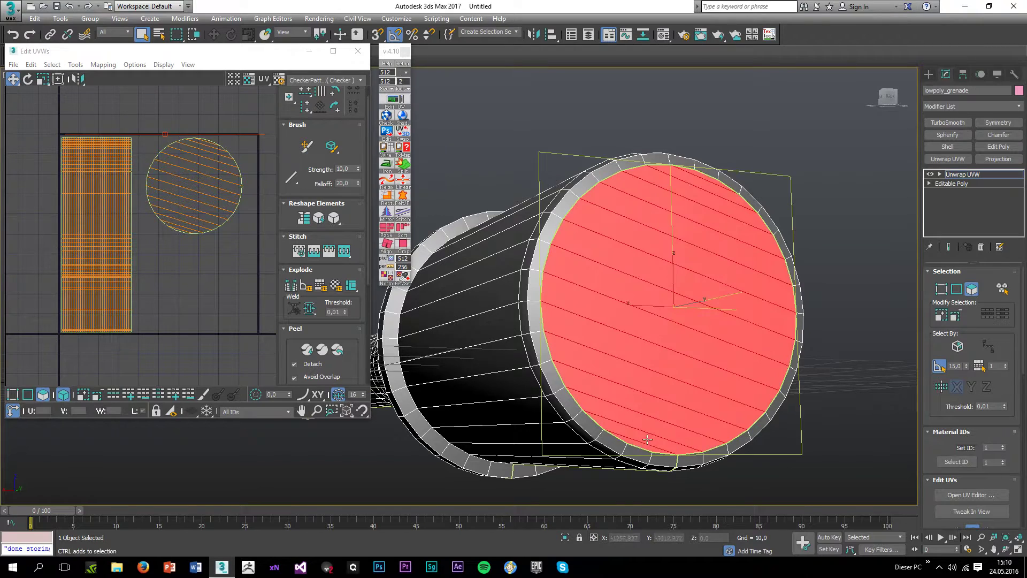
click(385, 170)
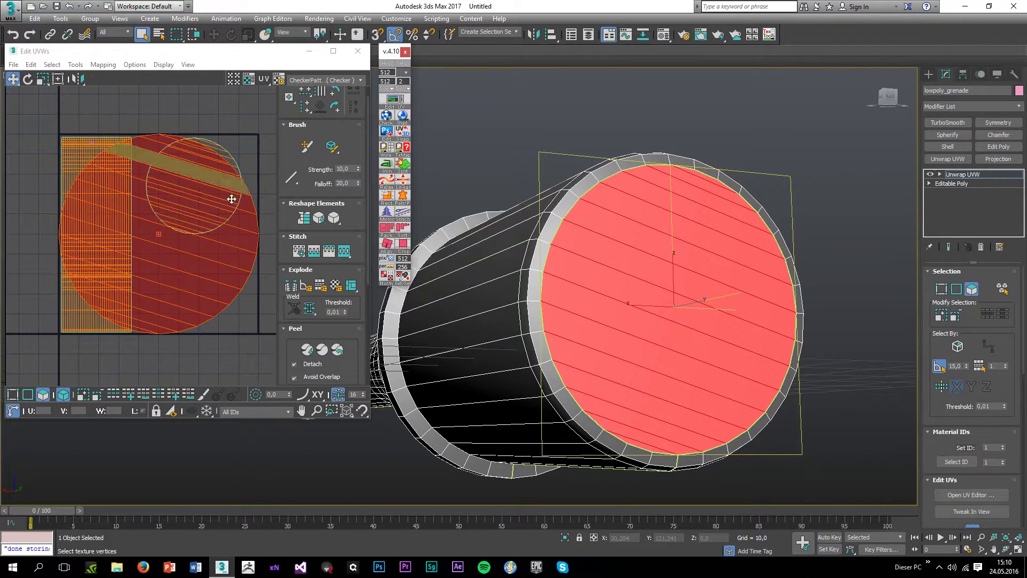
Step: Scale down the head cap shell and place it below the handle cap shell beside the body strip
mouse_move(176, 261)
mouse_down()
mouse_move(161, 300)
mouse_move(167, 275)
mouse_up()
mouse_move(183, 291)
mouse_down()
mouse_move(151, 288)
mouse_move(190, 307)
mouse_move(192, 299)
mouse_up()
click(13, 79)
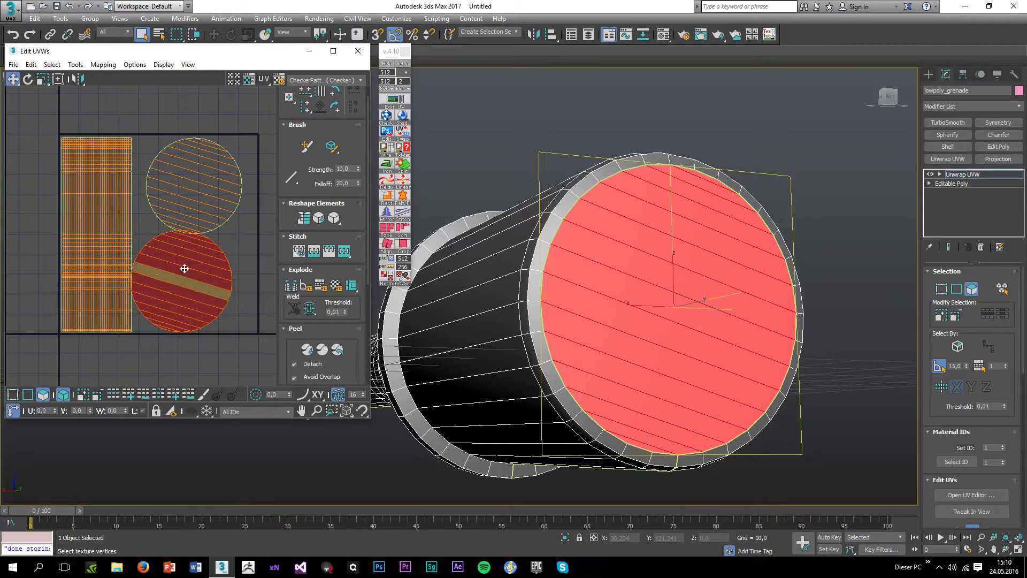
Step: Shift both circular cap shells away from the body strip, scaling the head cap shell slightly to fit
drag(192, 184, 202, 182)
click(43, 79)
click(168, 278)
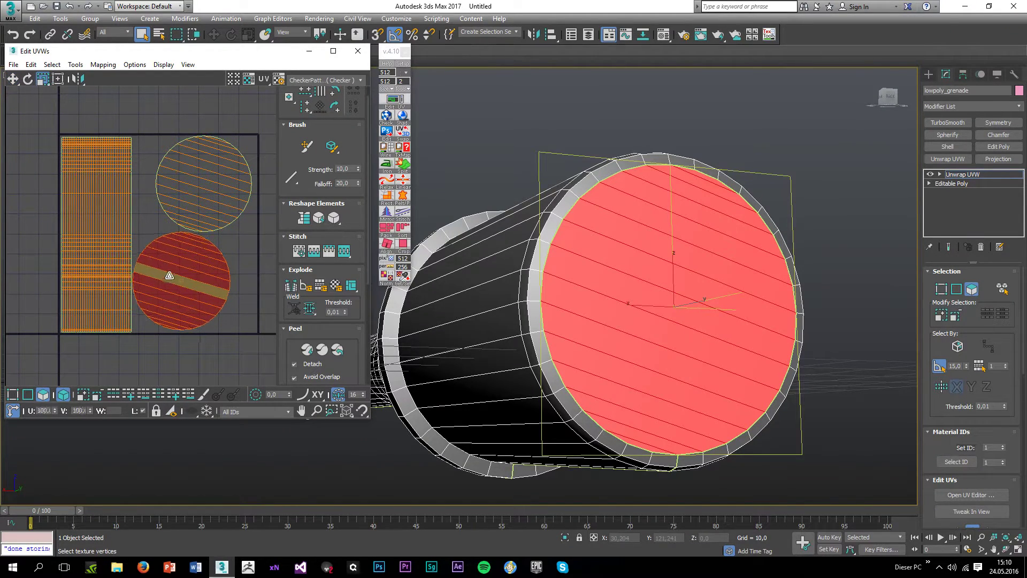
click(15, 79)
mouse_move(191, 289)
mouse_down()
mouse_move(204, 294)
mouse_move(198, 288)
mouse_up()
click(240, 260)
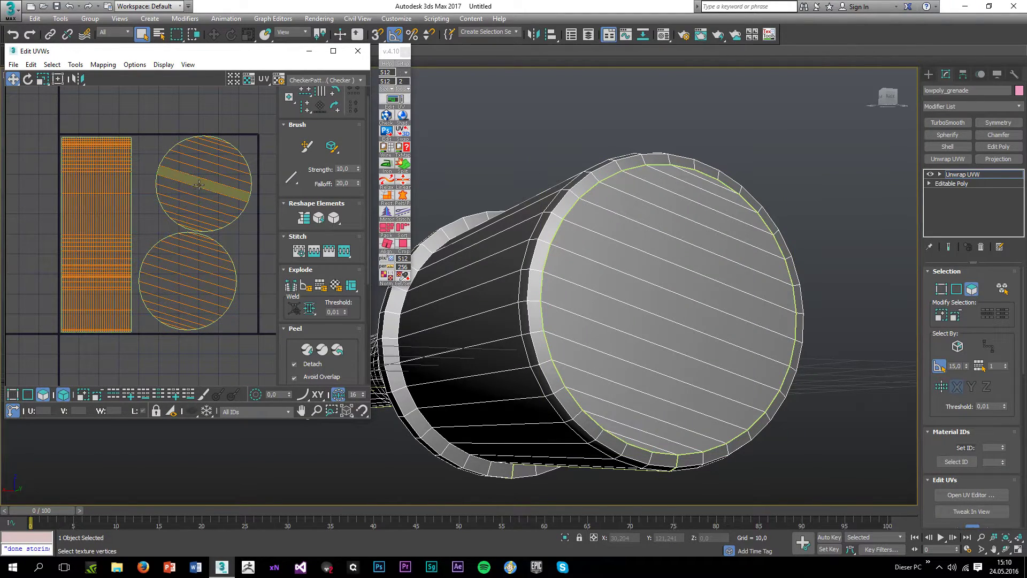
Step: Refine the size and position of the two cap shells to leave a small gap between them
scroll(201, 295, up, 2)
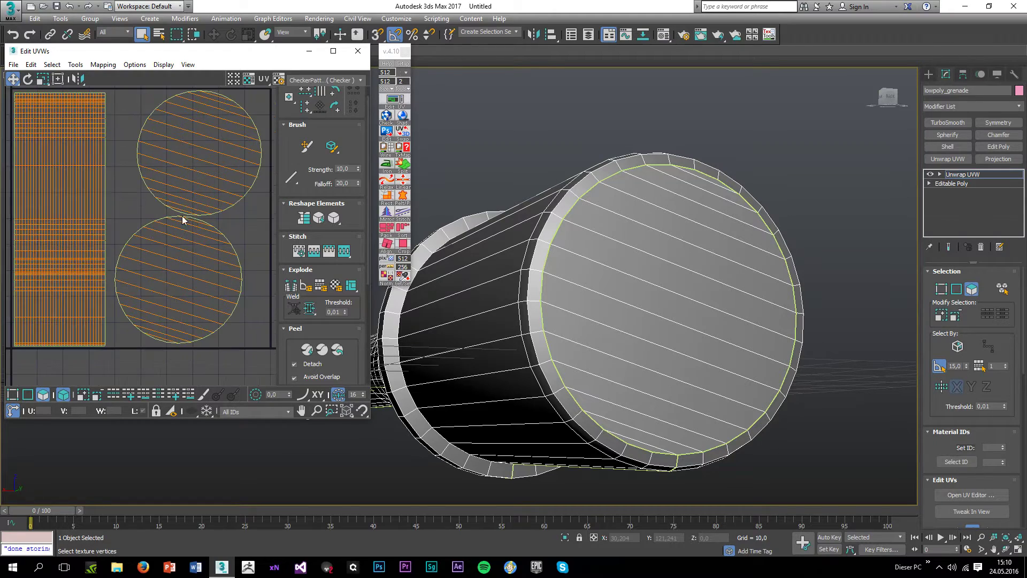
click(43, 80)
mouse_move(184, 159)
mouse_down()
mouse_move(188, 147)
mouse_move(175, 143)
mouse_up()
click(13, 79)
click(180, 242)
drag(180, 242, 185, 250)
click(237, 207)
scroll(234, 219, down, 3)
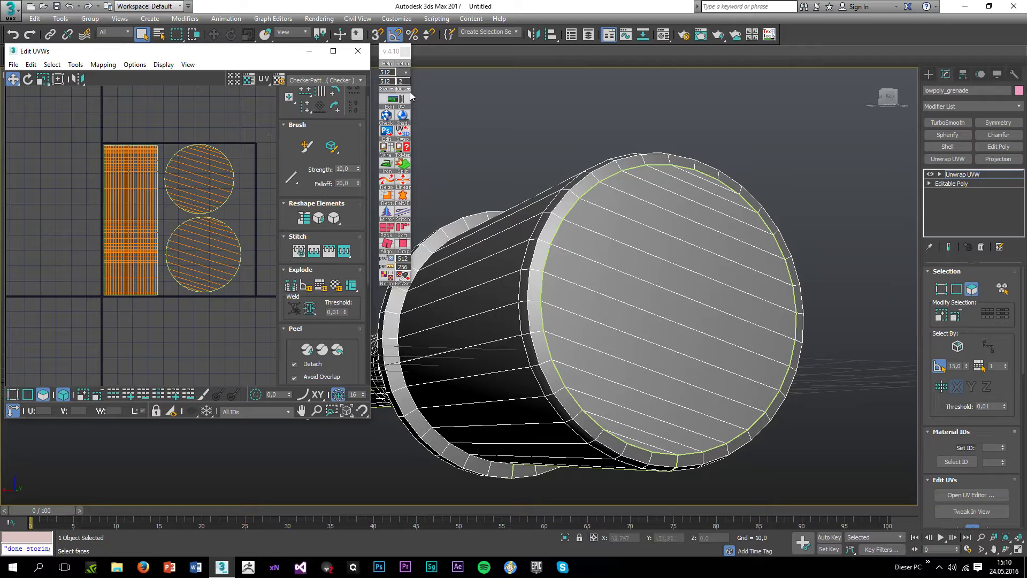
Step: Preview the checker texture on the grenade to check the UV mapping, and switch it off again
scroll(737, 318, down, 4)
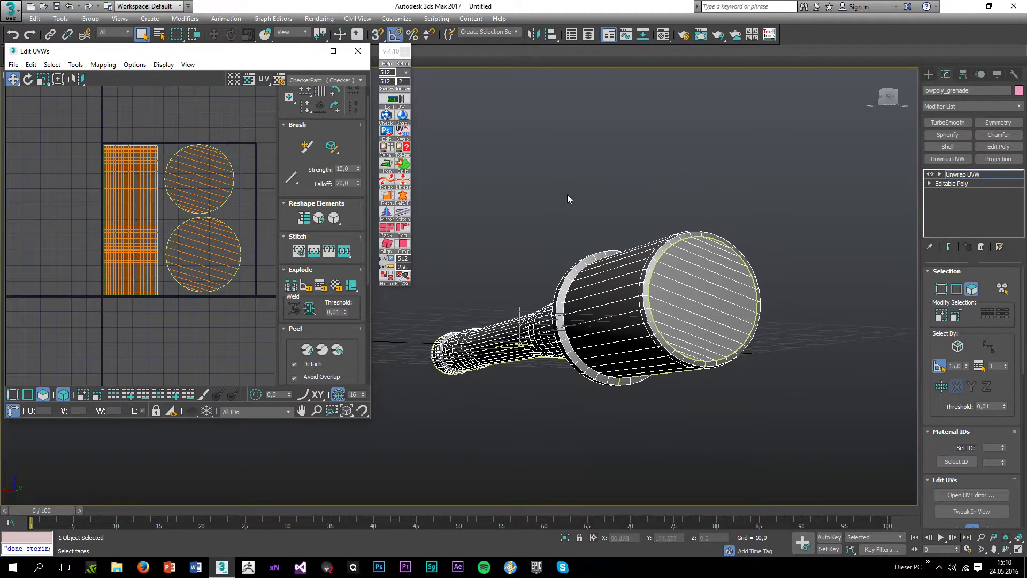
click(388, 126)
alt+middle_drag(470, 213, 591, 336)
click(386, 116)
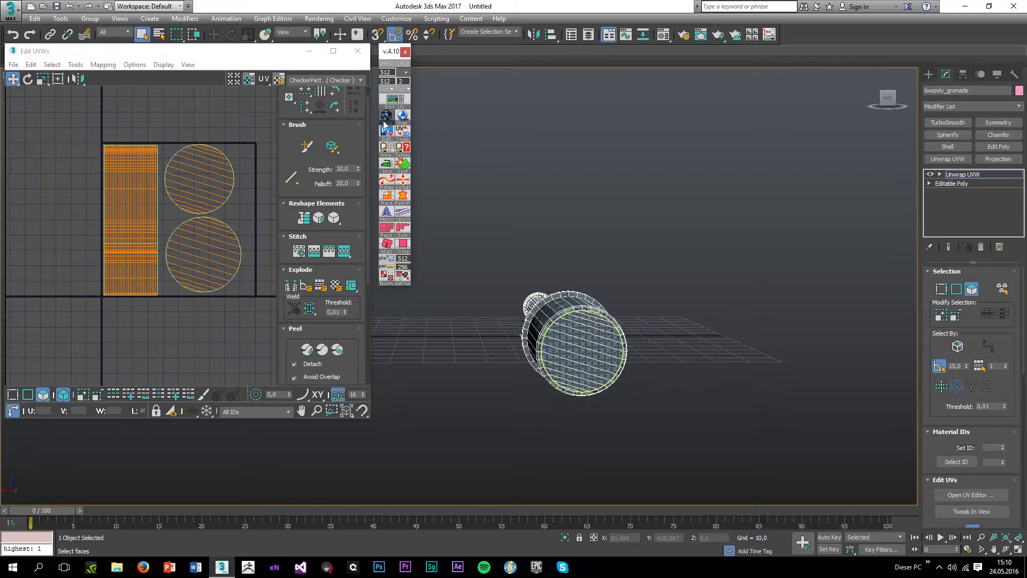
click(385, 119)
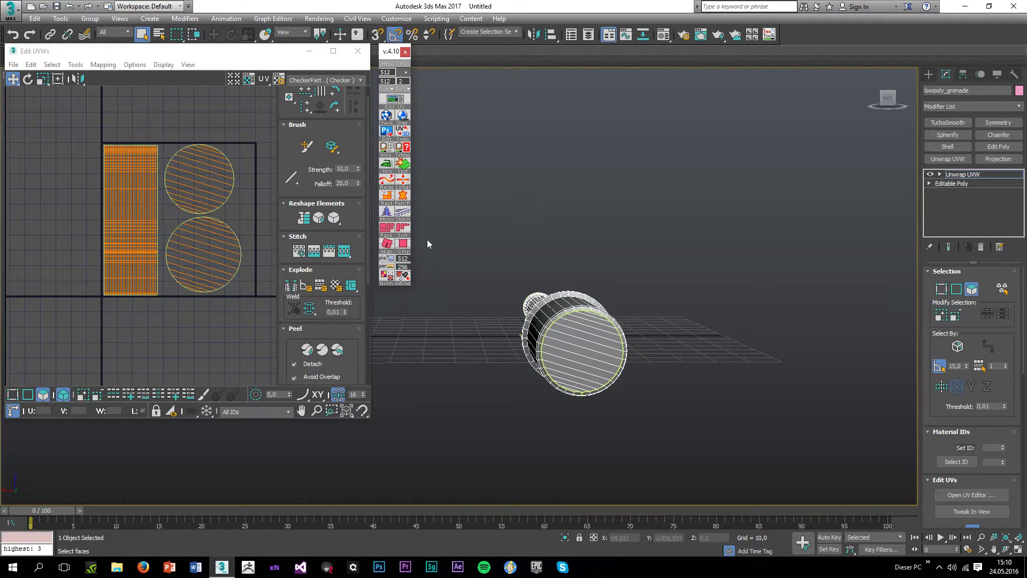
Step: Generate smoothing groups from the UV shells with TexTools
click(407, 89)
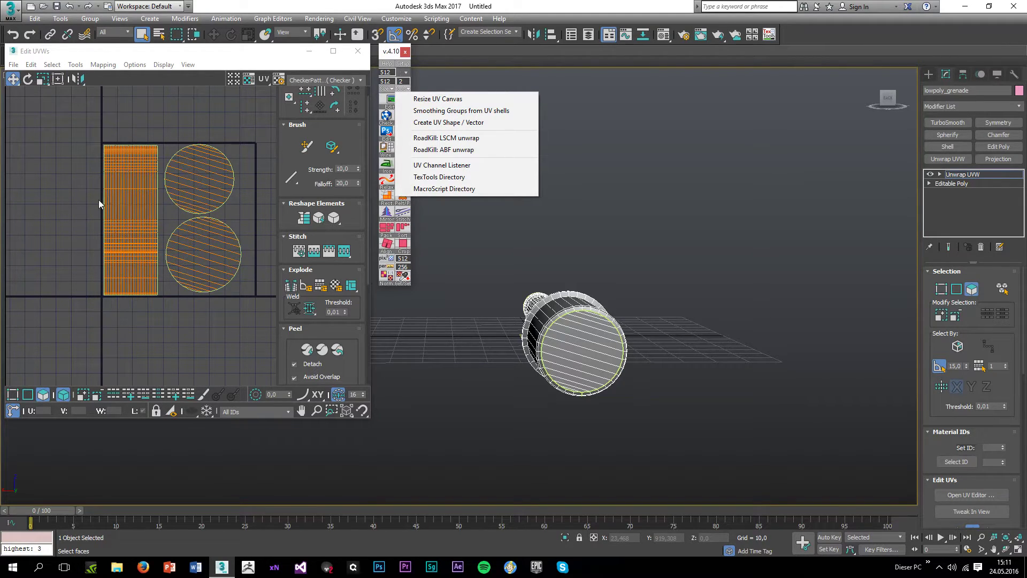
scroll(99, 199, up, 2)
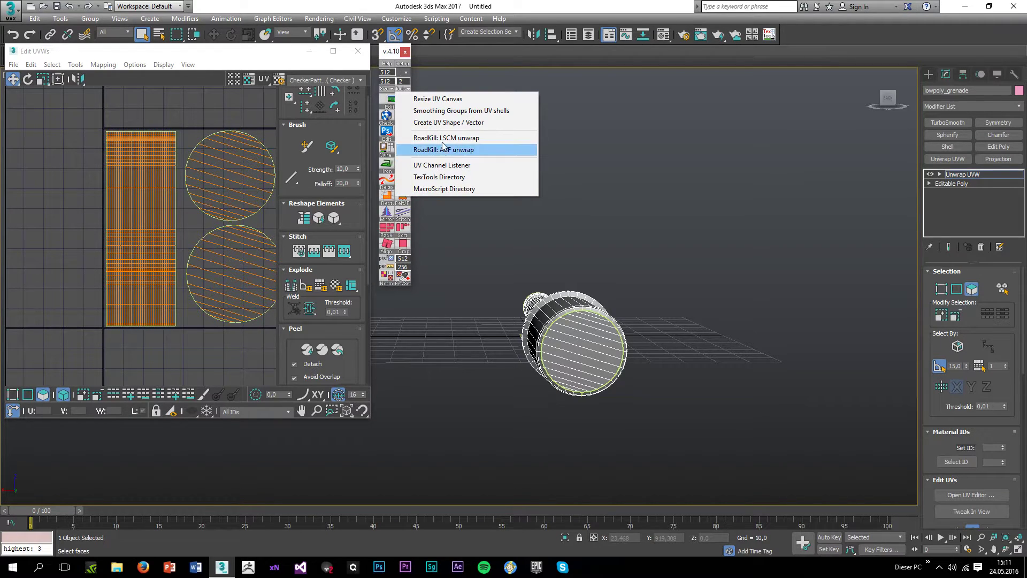
click(431, 111)
Step: Deselect the grenade, hide its edges and examine the shading around both end caps and along the handle
scroll(460, 342, up, 3)
mouse_move(460, 343)
alt+middle_down()
mouse_move(519, 384)
mouse_move(656, 381)
mouse_move(518, 404)
mouse_move(610, 367)
alt+middle_up()
click(519, 384)
key(F4)
scroll(520, 361, down, 3)
scroll(610, 367, up, 5)
alt+middle_drag(500, 280, 547, 330)
scroll(547, 330, down, 4)
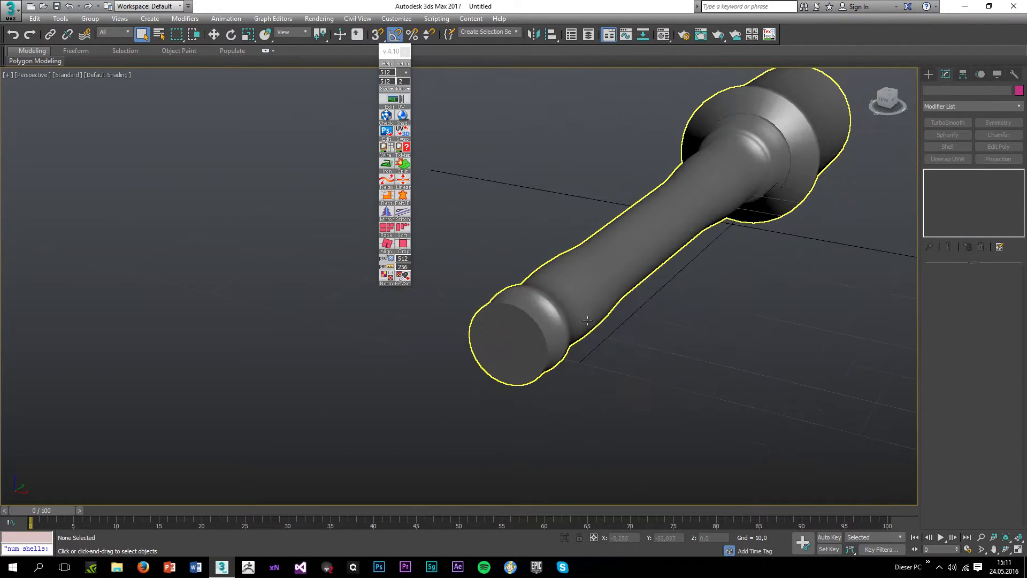
alt+middle_drag(649, 314, 681, 249)
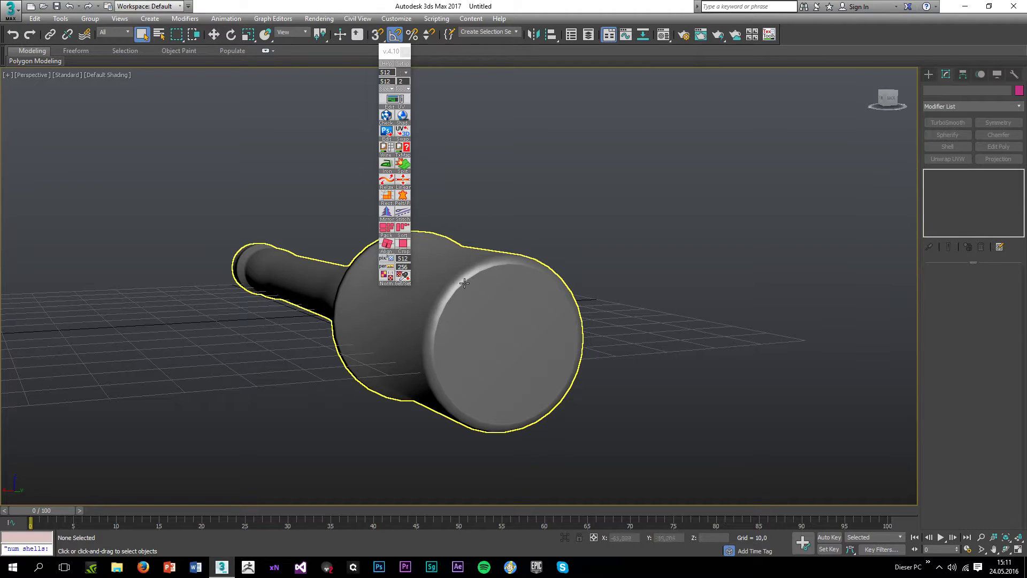
scroll(456, 337, down, 3)
alt+middle_drag(453, 351, 595, 369)
scroll(595, 292, up, 5)
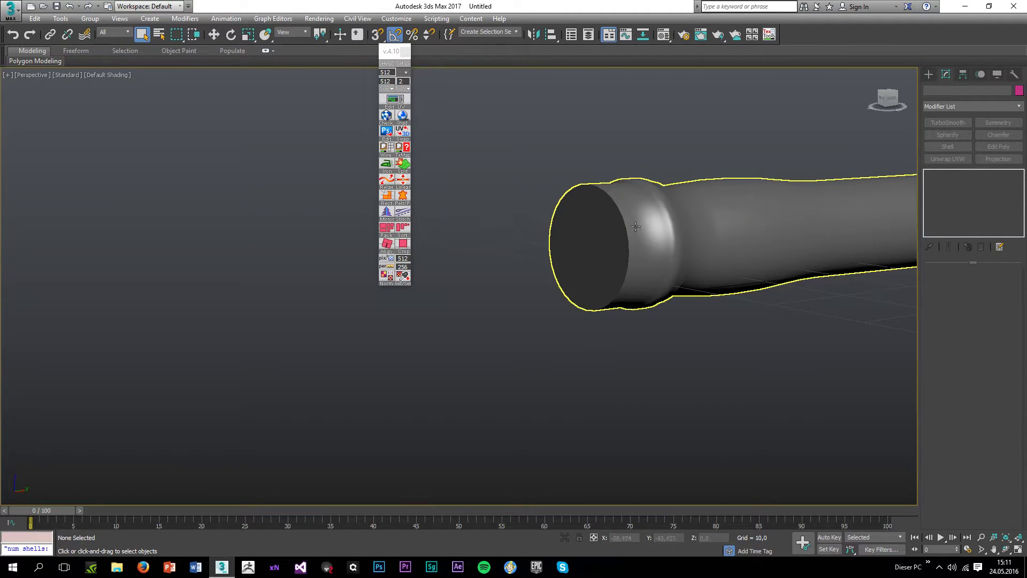
alt+middle_drag(638, 236, 592, 344)
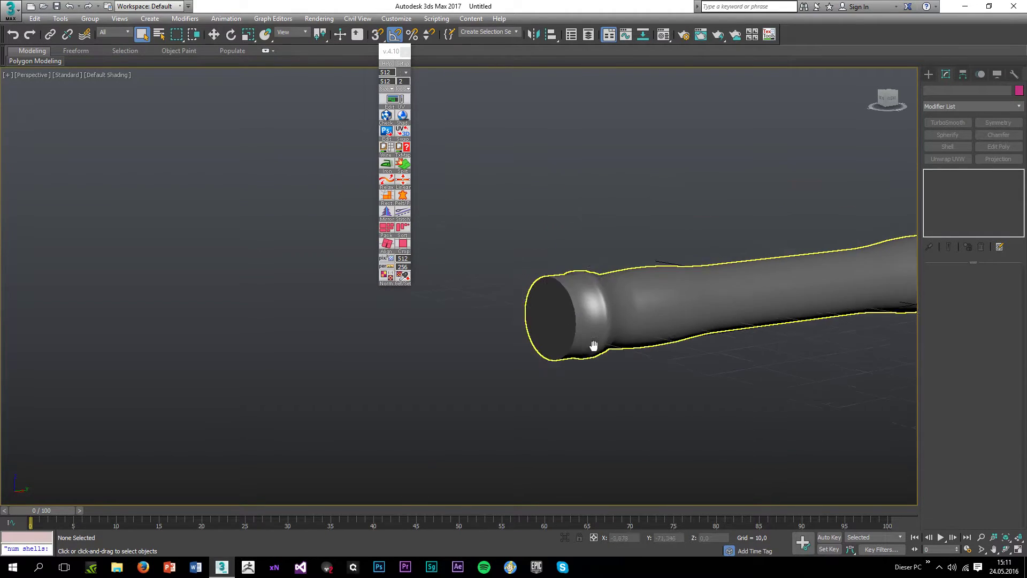
Step: Close the TexTools toolbar and display the grenade with edged faces
click(405, 54)
middle_drag(569, 276, 302, 278)
key(F4)
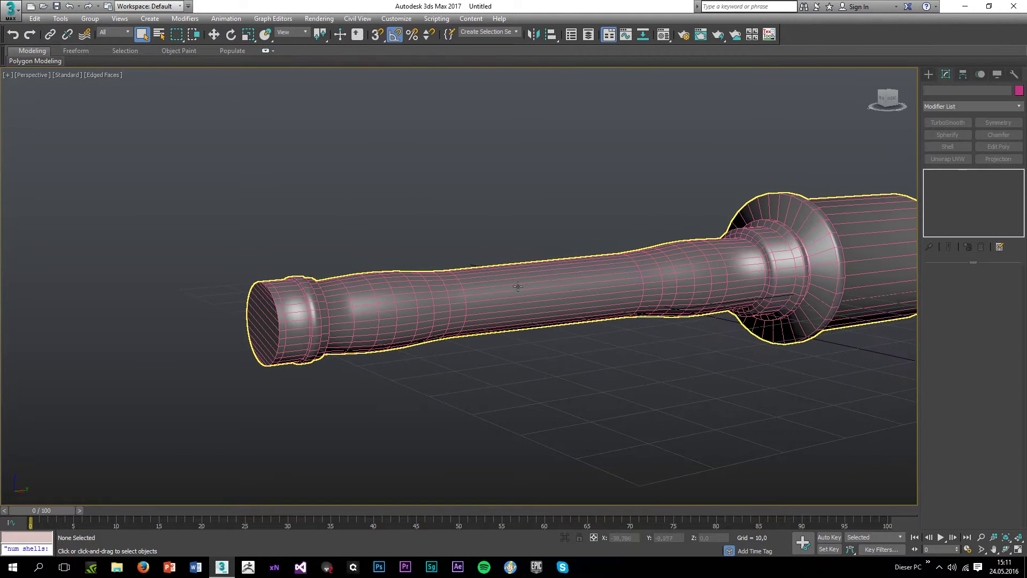
Step: Change the lowpoly_grenade object's color to black
click(574, 295)
click(1020, 90)
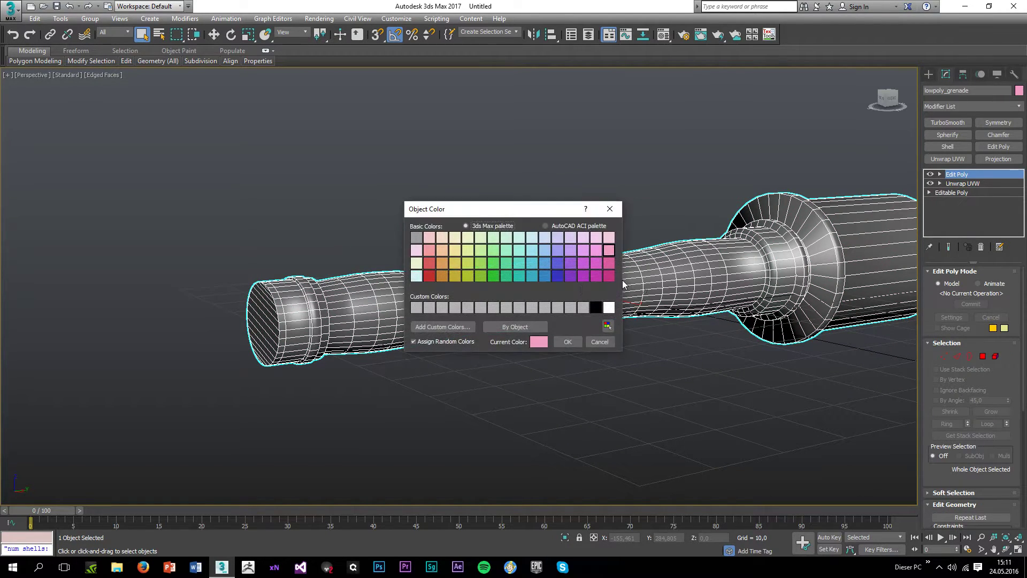
click(596, 307)
click(568, 341)
click(663, 376)
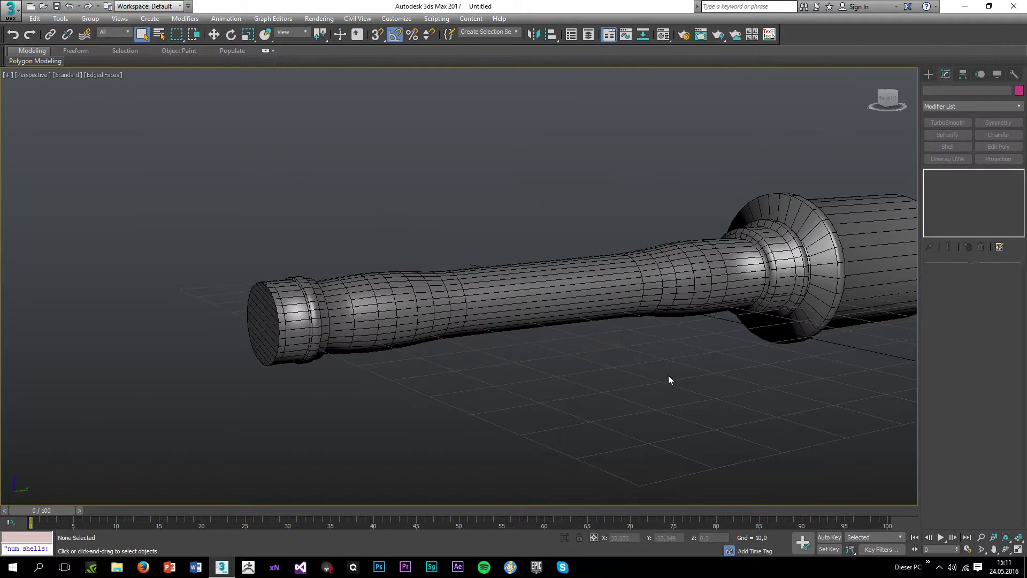
Step: Hide the edged faces and examine the smooth shading of the whole grenade
key(F4)
scroll(689, 368, down, 3)
scroll(682, 352, up, 3)
mouse_move(678, 346)
alt+middle_down()
mouse_move(596, 333)
mouse_move(674, 341)
alt+middle_up()
scroll(596, 333, down, 3)
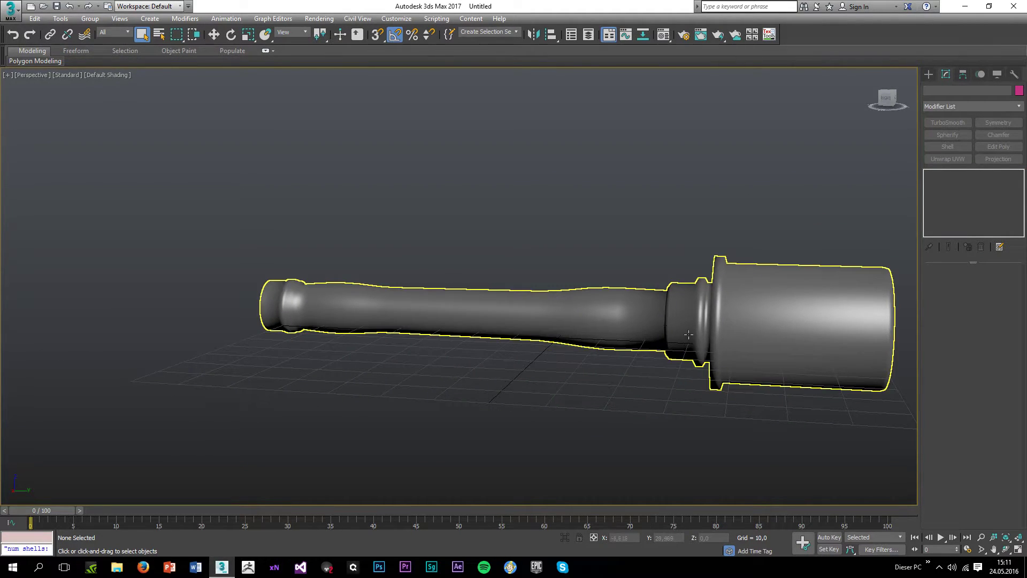
Step: Unhide and unfreeze all objects, and delete the plane carrying the grenade reference photo
right_click(628, 376)
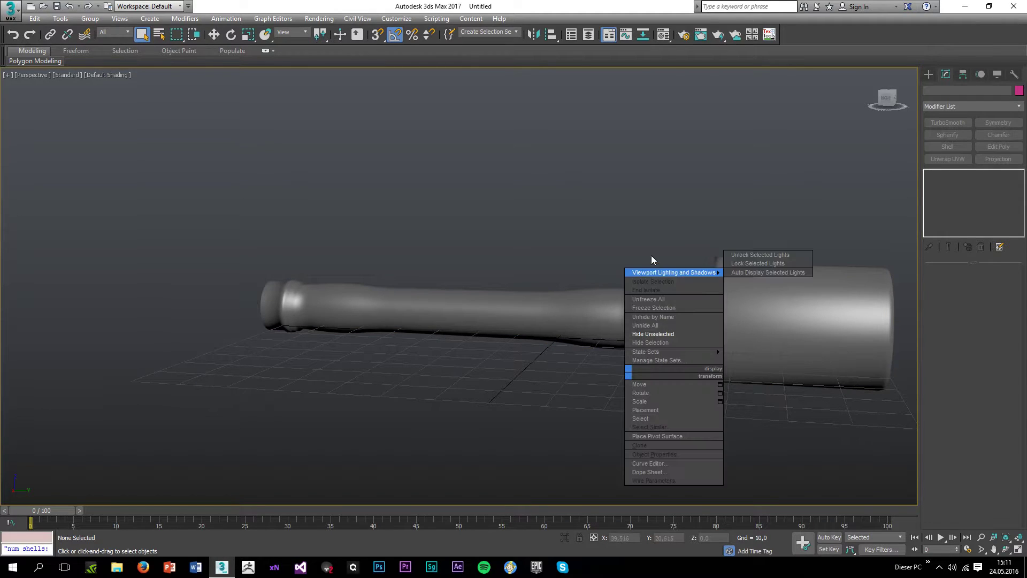
click(650, 324)
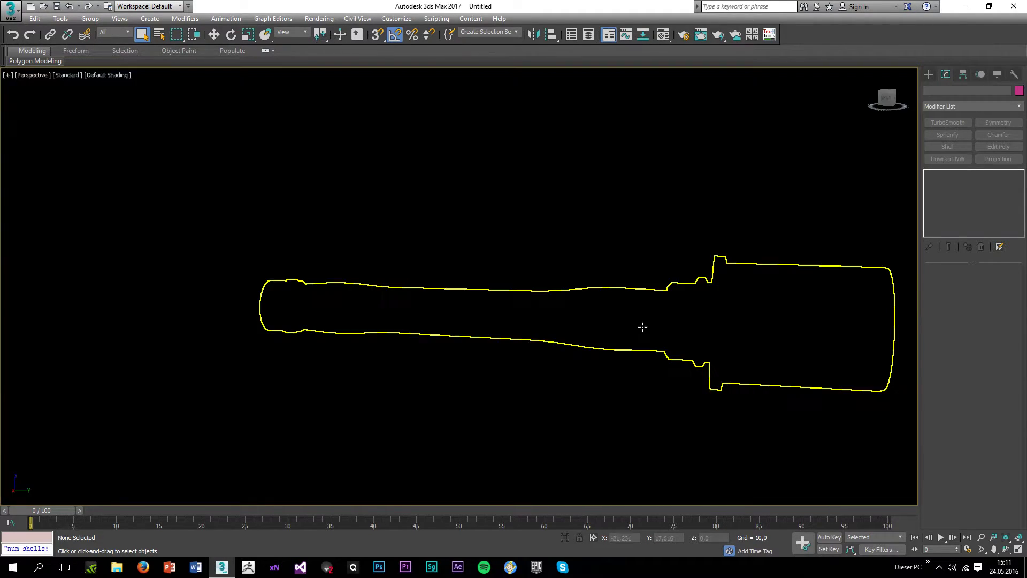
alt+middle_drag(591, 234, 476, 234)
right_click(477, 234)
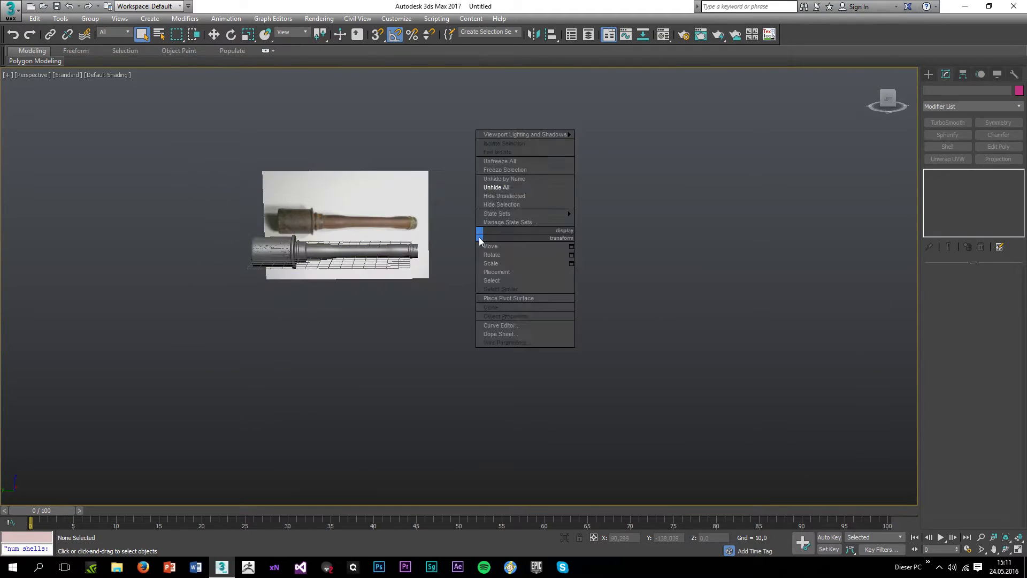
click(492, 161)
scroll(369, 198, up, 4)
click(363, 210)
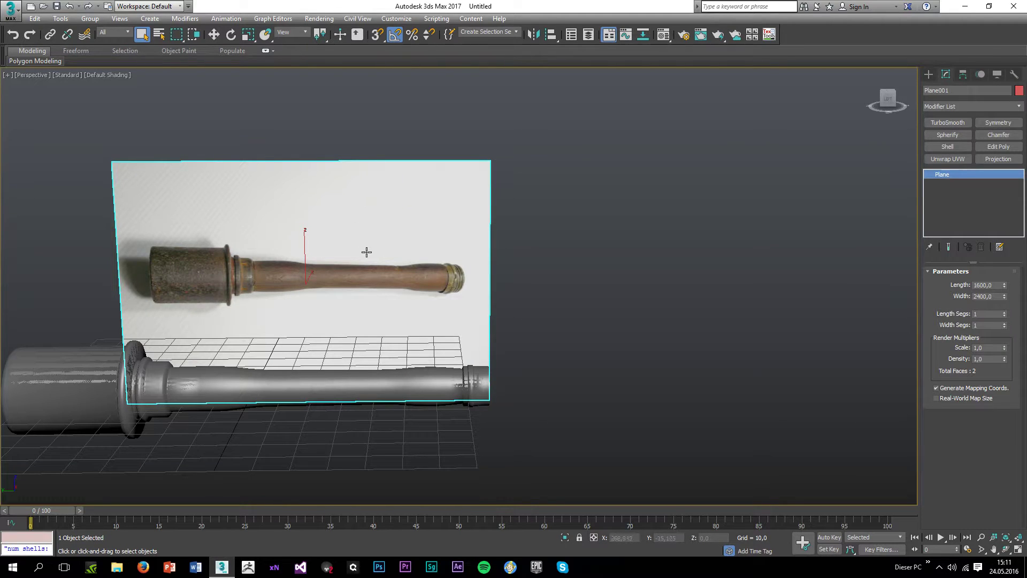
key(Delete)
Step: Collapse the low-poly grenade's Edit Poly and Unwrap UVW modifiers into its Editable Poly base
middle_drag(340, 350, 432, 357)
scroll(364, 377, up, 3)
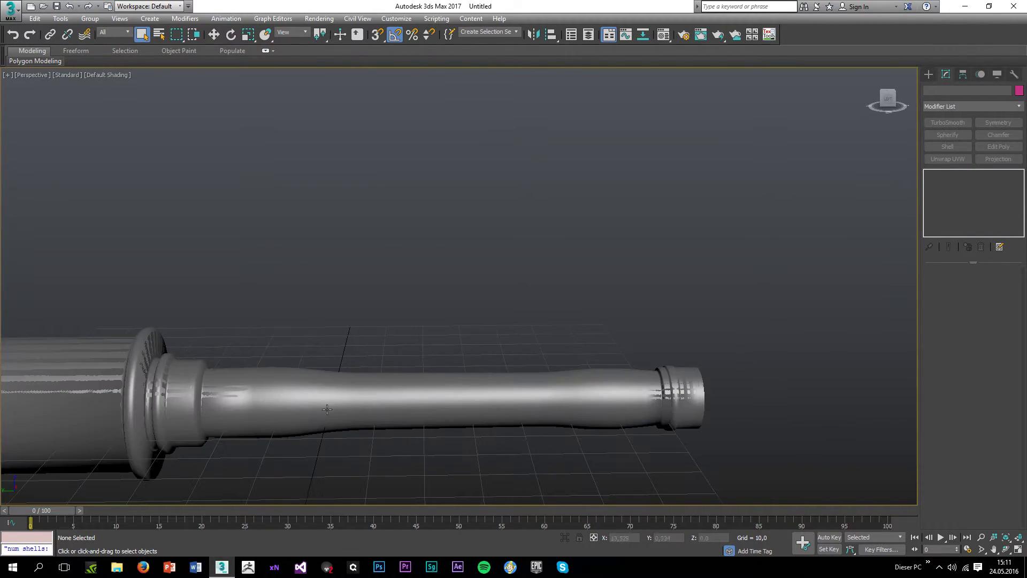
click(252, 396)
mouse_move(253, 395)
alt+middle_down()
mouse_move(296, 395)
mouse_move(266, 387)
alt+middle_up()
right_click(957, 175)
click(918, 268)
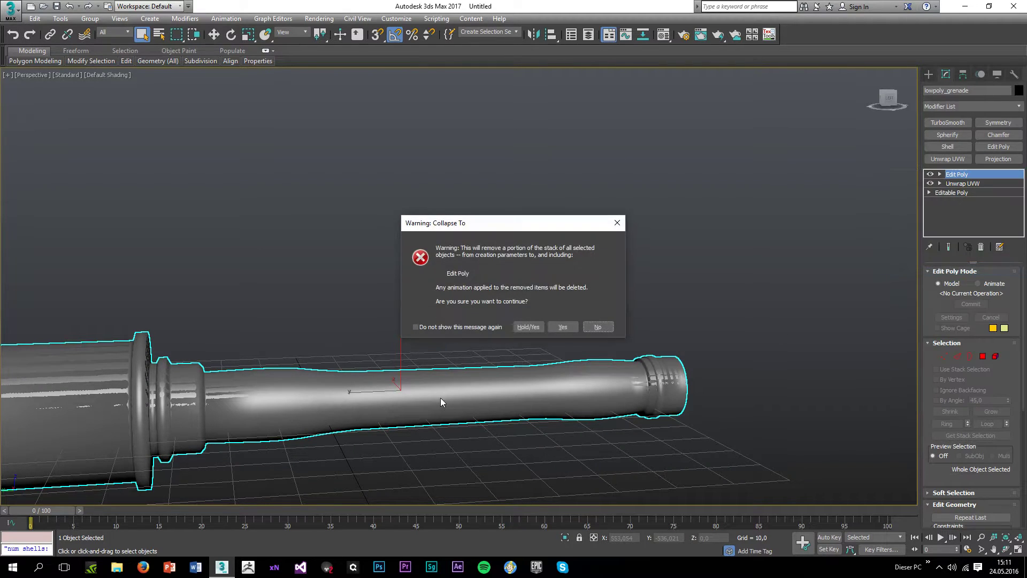
click(562, 329)
Step: Display edged faces, clear the leftover polygon selection on the low-poly grenade at Element level, and deselect the object
middle_drag(391, 377, 520, 334)
key(F4)
middle_drag(344, 393, 477, 350)
scroll(476, 350, up, 3)
click(995, 284)
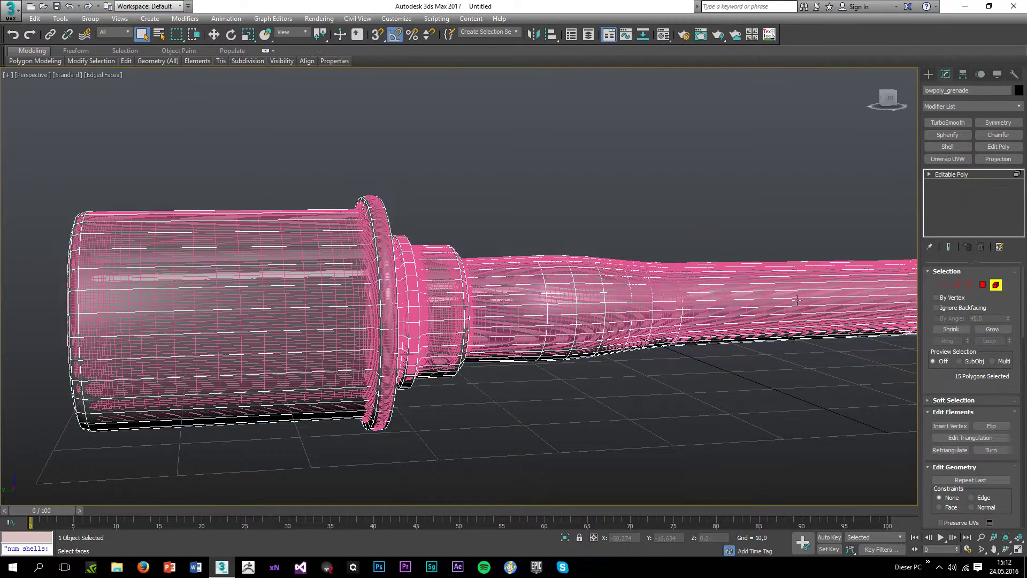
key(alt+w)
right_click(119, 340)
key(alt+w)
scroll(492, 351, down, 5)
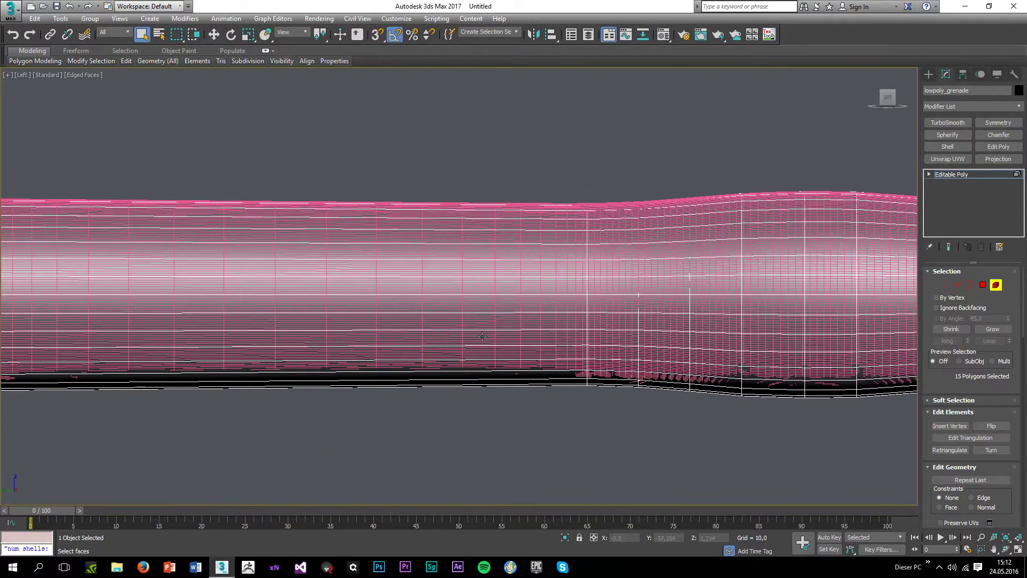
key(ctrl+a)
click(432, 424)
key(alt+w)
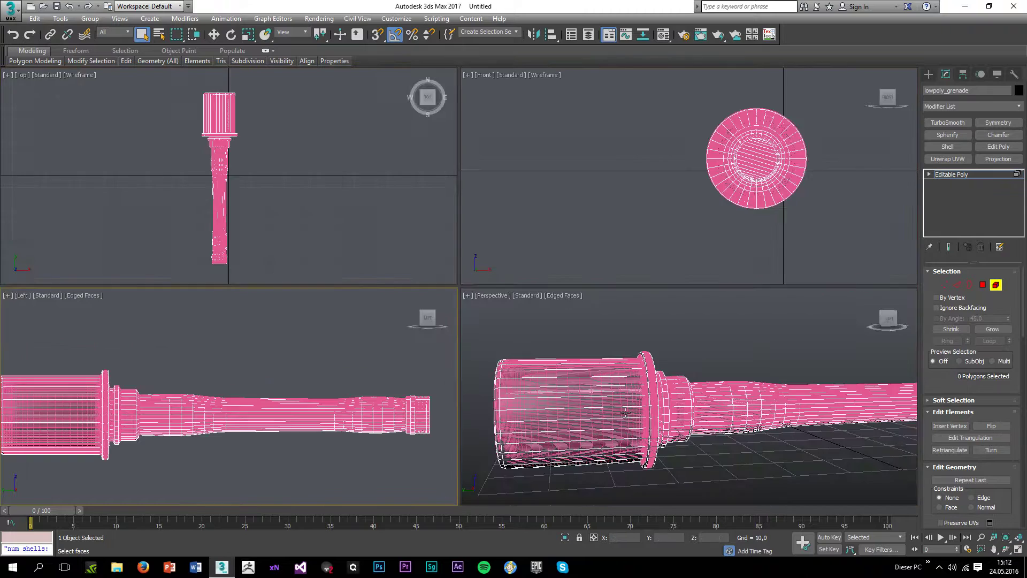
right_click(681, 379)
key(alt+w)
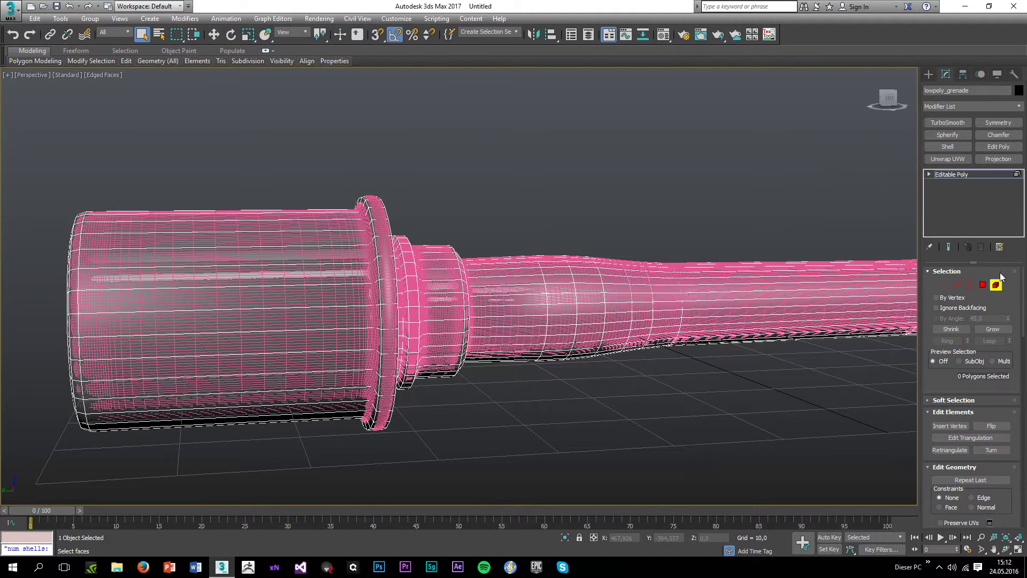
click(995, 287)
click(670, 200)
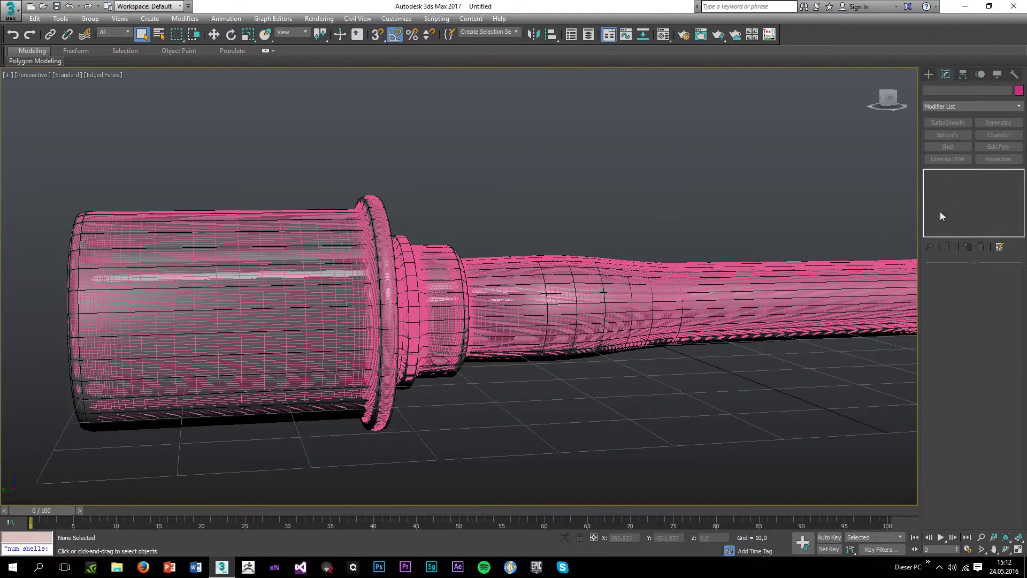
Step: Add a Projection modifier to the low-poly grenade and select all of its cage points
click(787, 289)
click(997, 159)
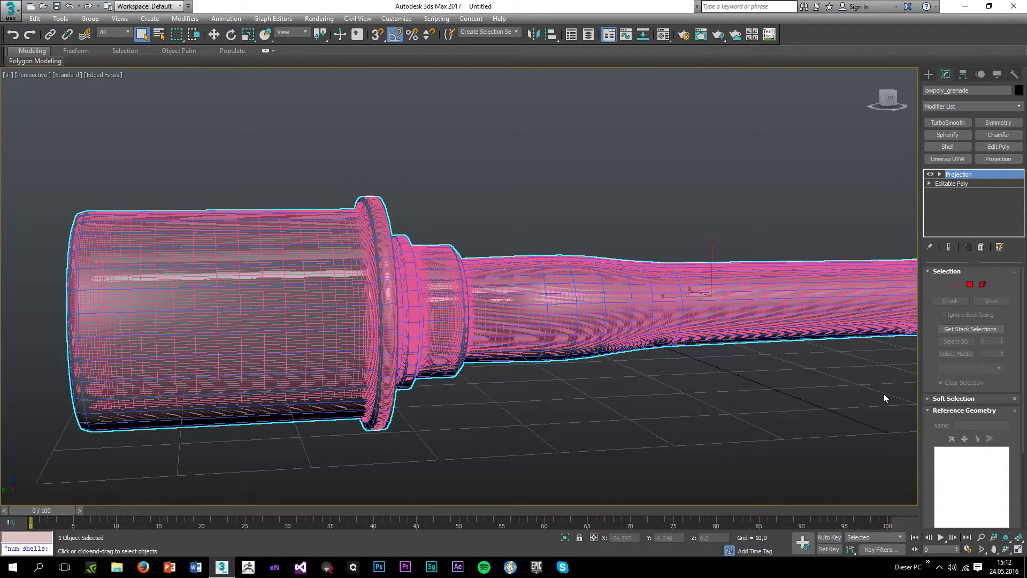
click(961, 281)
scroll(808, 342, down, 5)
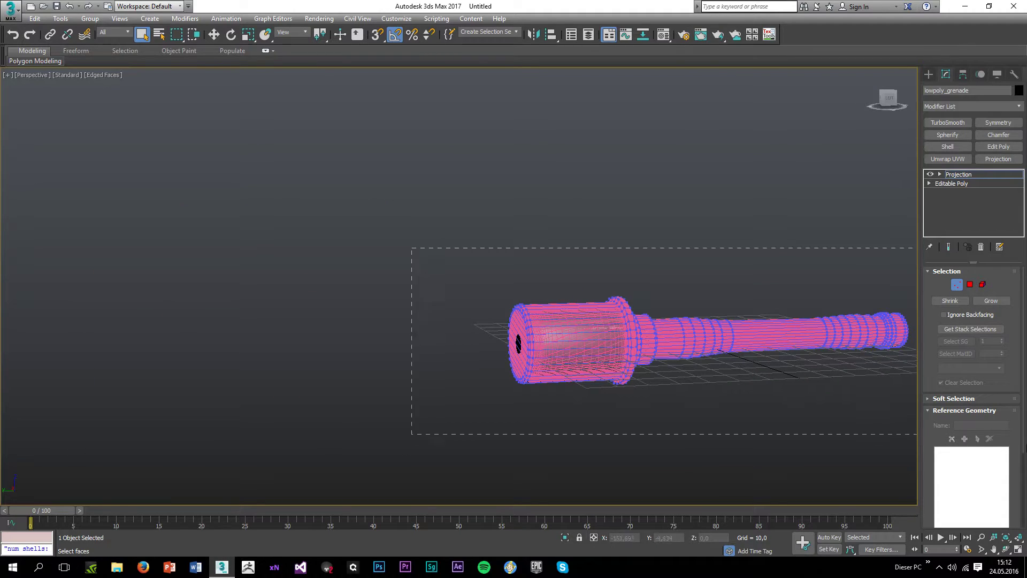
scroll(547, 287, up, 3)
scroll(954, 375, down, 4)
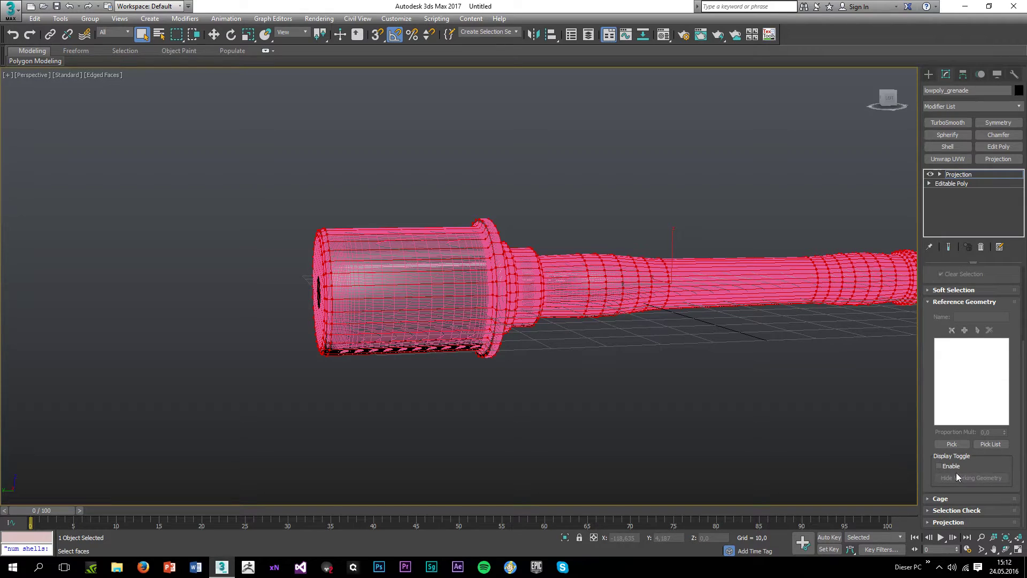
Step: Turn on the shaded cage display and push the cage slightly outward around the whole grenade
click(938, 498)
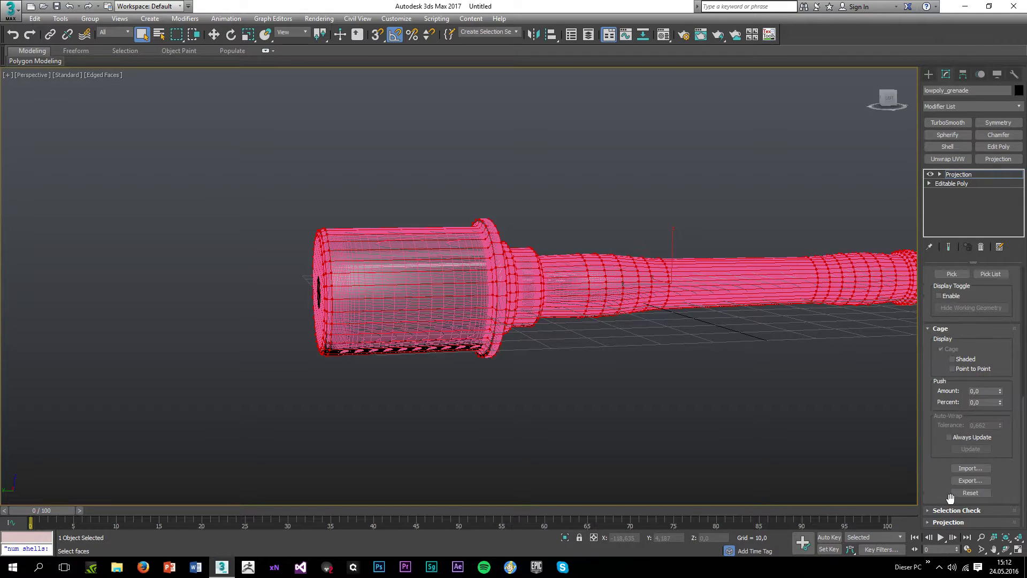
click(954, 360)
scroll(326, 315, up, 2)
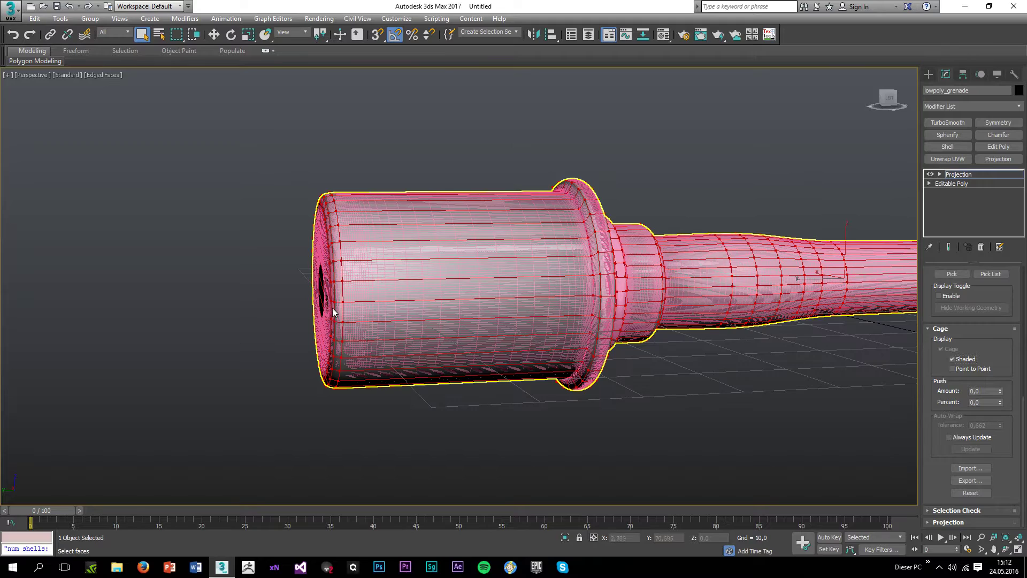
drag(998, 390, 989, 352)
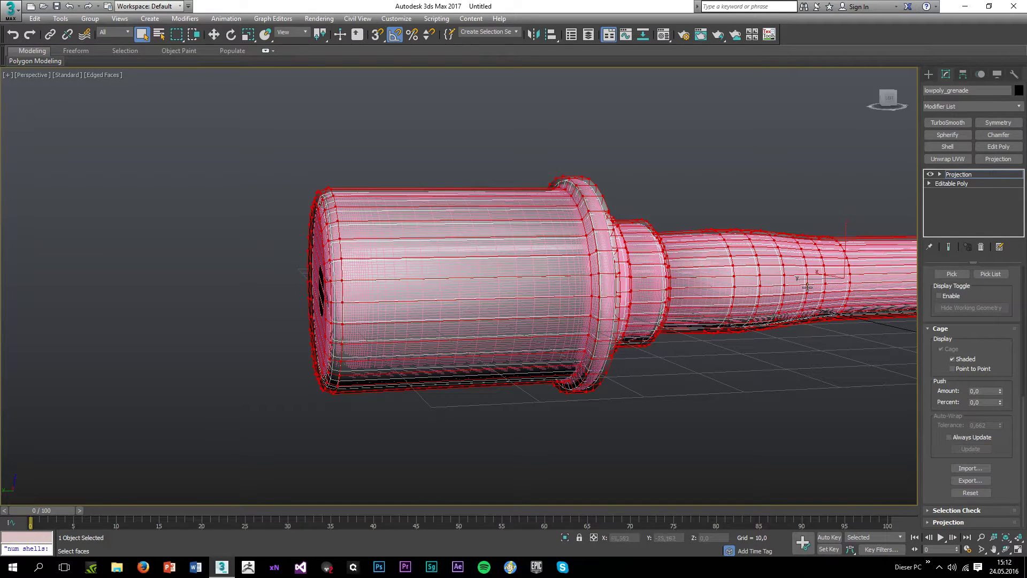
Step: Hide the edged faces, examine the cage around the whole grenade and deselect its points
alt+middle_drag(657, 248, 455, 281)
key(F4)
scroll(672, 335, down, 2)
alt+middle_drag(672, 336, 601, 311)
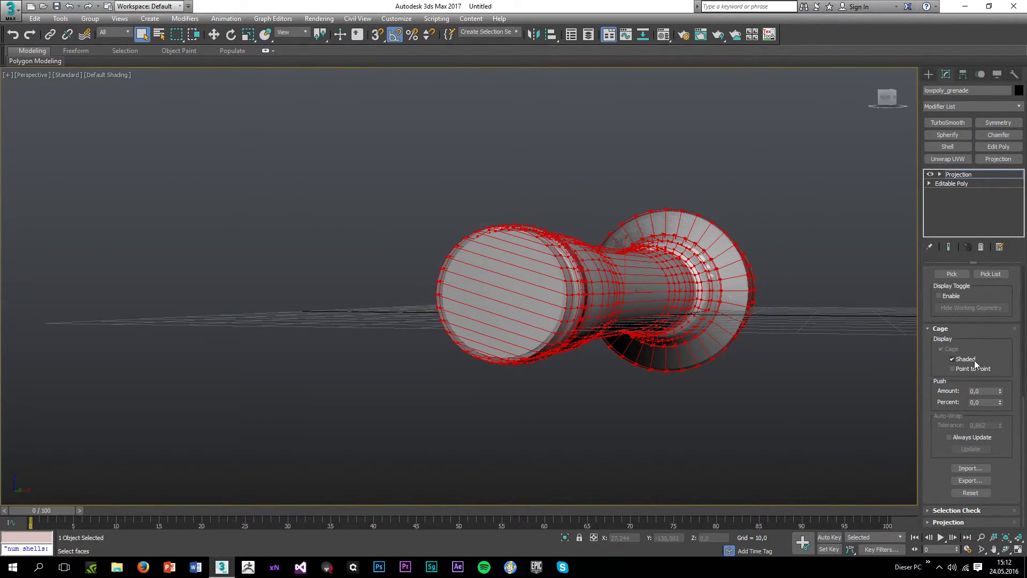
alt+middle_drag(557, 322, 517, 325)
alt+middle_drag(575, 227, 751, 351)
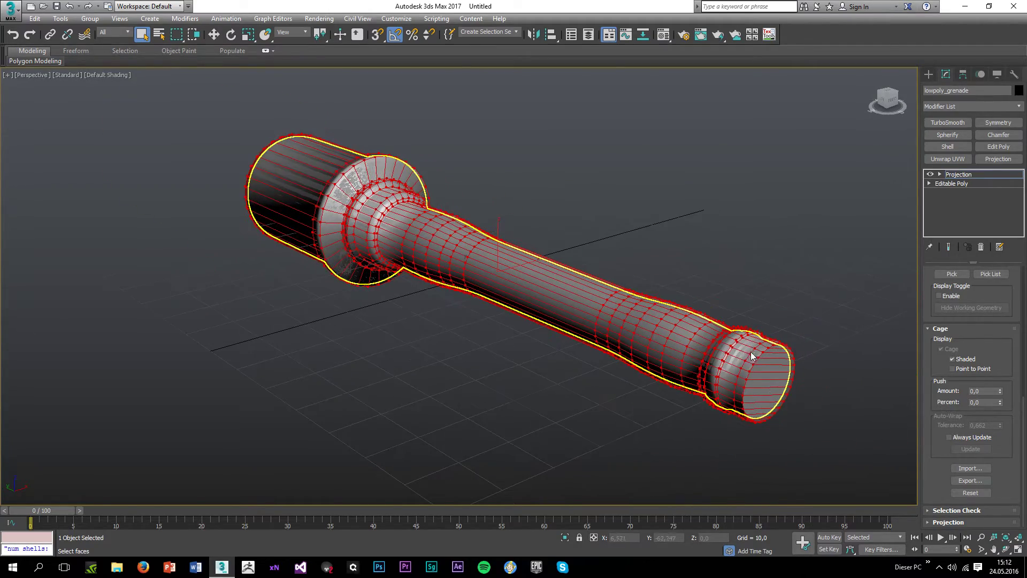
scroll(751, 351, up, 5)
scroll(678, 343, down, 3)
click(368, 358)
key(F4)
scroll(373, 293, down, 4)
key(F4)
Step: Check the cage around the collar and pull it back inward with a push amount of -0.38
mouse_move(566, 348)
alt+middle_down()
mouse_move(532, 335)
mouse_move(679, 351)
mouse_move(701, 307)
mouse_move(527, 341)
alt+middle_up()
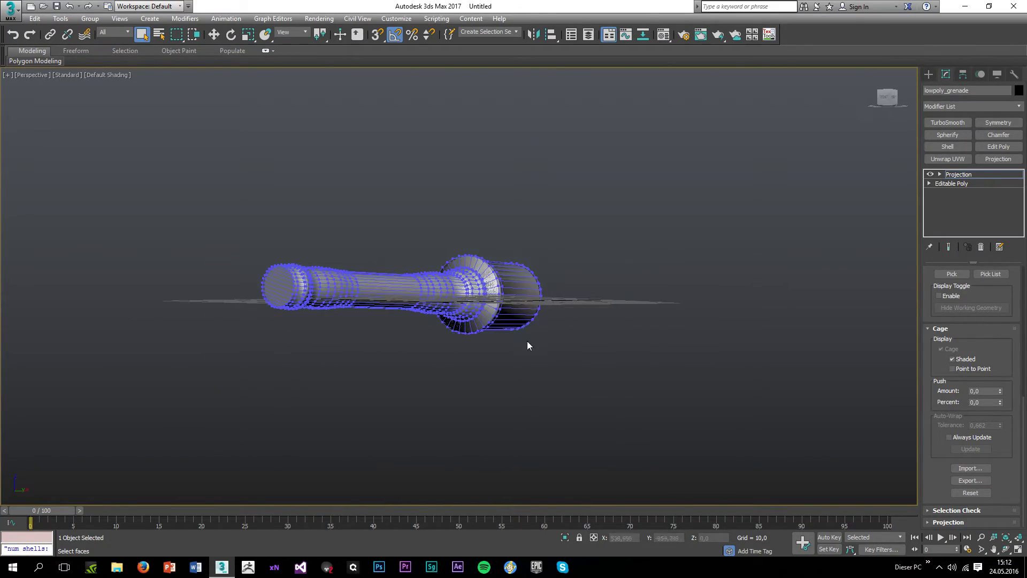
scroll(484, 263, up, 9)
alt+middle_drag(496, 237, 449, 271)
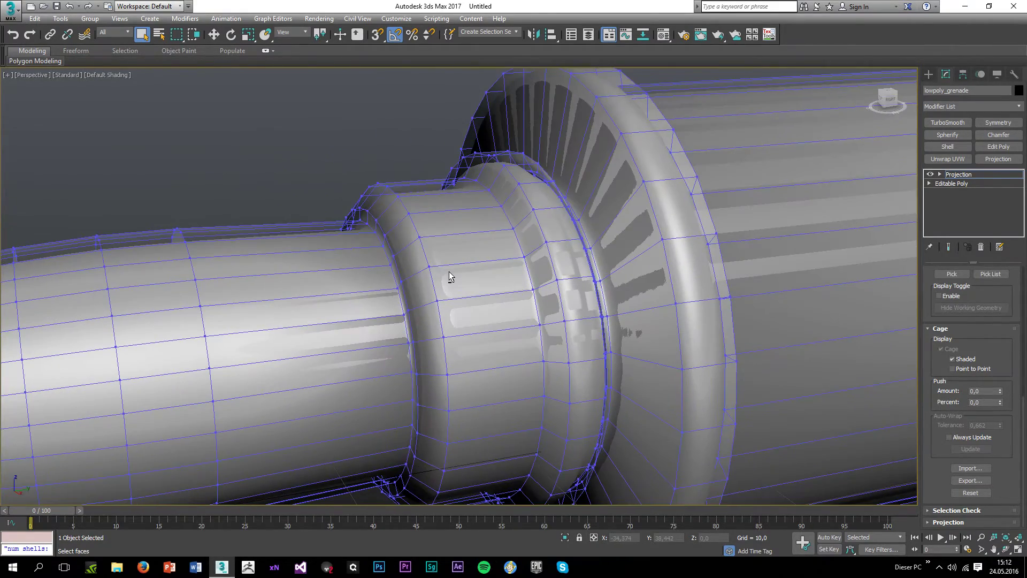
scroll(448, 272, down, 3)
alt+middle_drag(542, 304, 514, 304)
scroll(514, 308, up, 6)
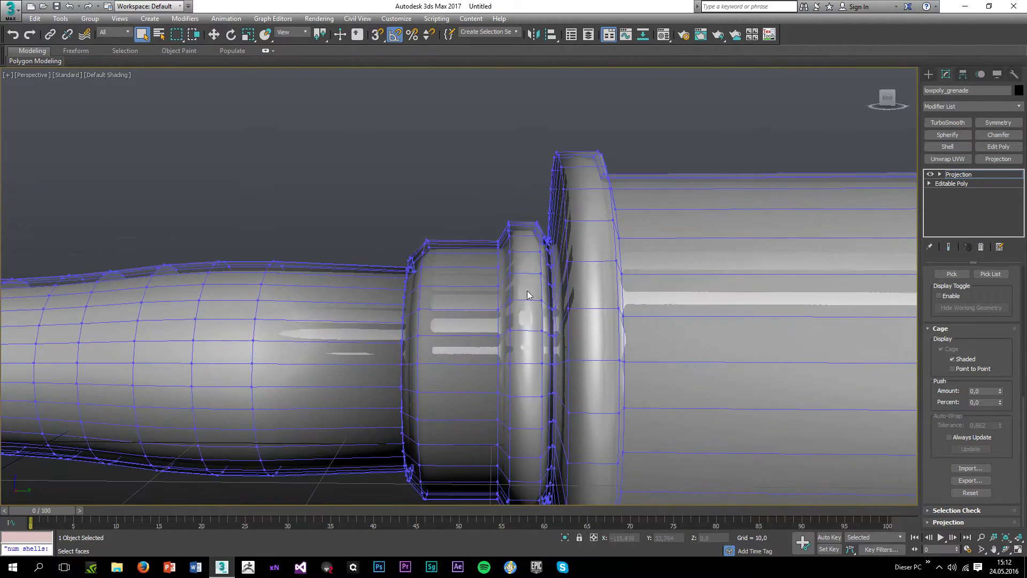
scroll(545, 241, down, 2)
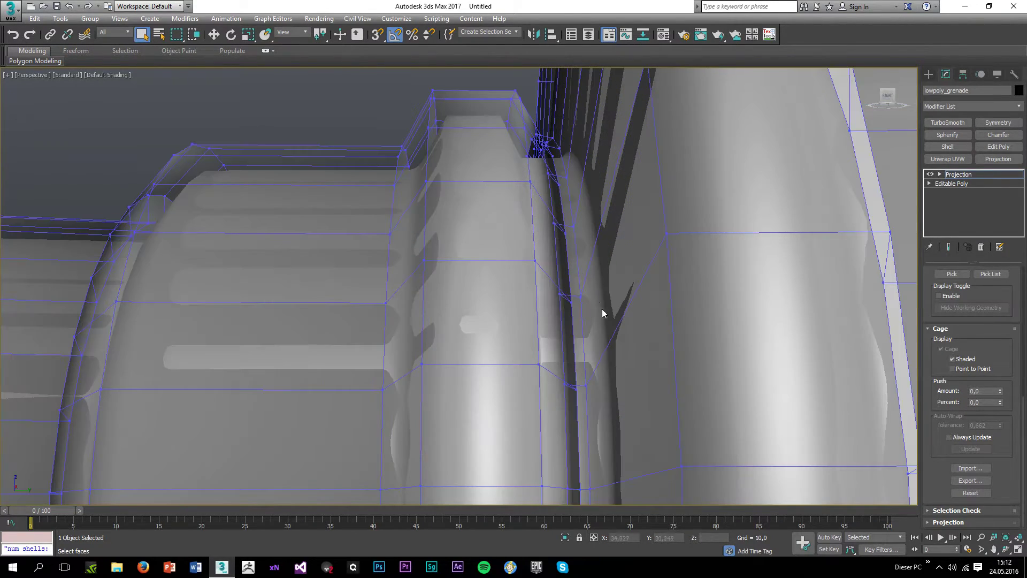
mouse_move(1000, 393)
mouse_down()
mouse_move(987, 434)
mouse_move(982, 413)
mouse_up()
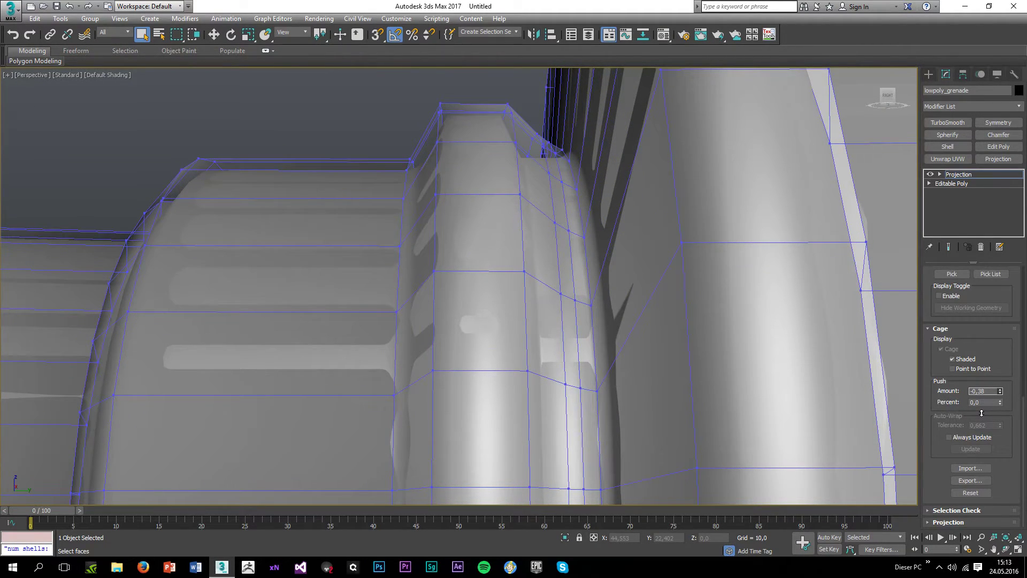
Step: Examine the tightened cage along the handle, around the collar and over the grenade head
scroll(678, 364, down, 5)
middle_drag(488, 397, 733, 322)
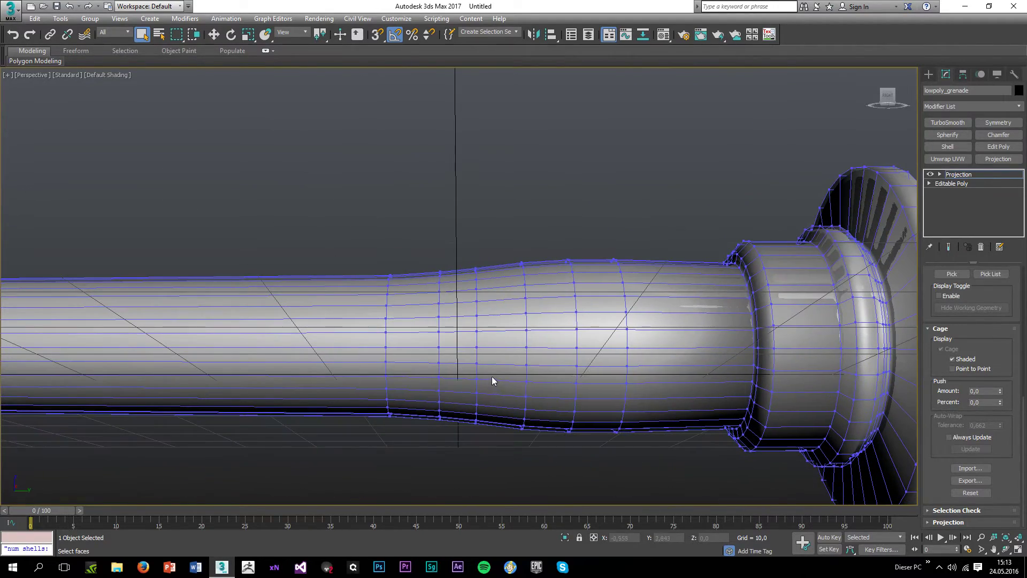
scroll(493, 376, down, 2)
middle_drag(160, 402, 503, 324)
scroll(487, 281, up, 5)
alt+middle_drag(479, 262, 493, 295)
scroll(564, 293, down, 3)
middle_drag(883, 328, 299, 344)
scroll(606, 339, down, 5)
scroll(695, 313, up, 5)
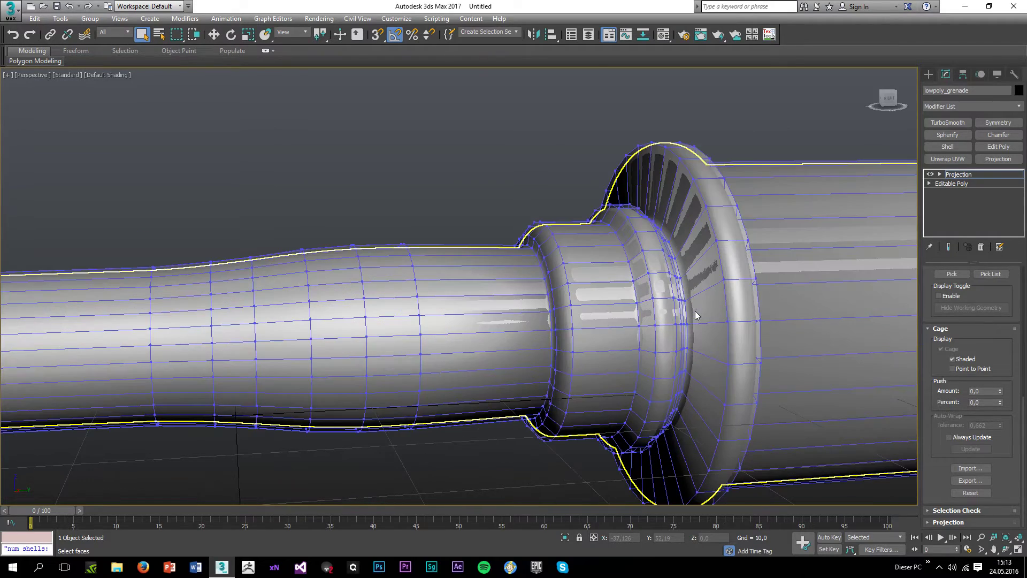
scroll(694, 335, up, 2)
scroll(643, 339, down, 6)
middle_drag(601, 321, 546, 337)
scroll(563, 383, up, 2)
Step: Open Render To Texture for the low-poly grenade and add a NormalsMap output element
key(0)
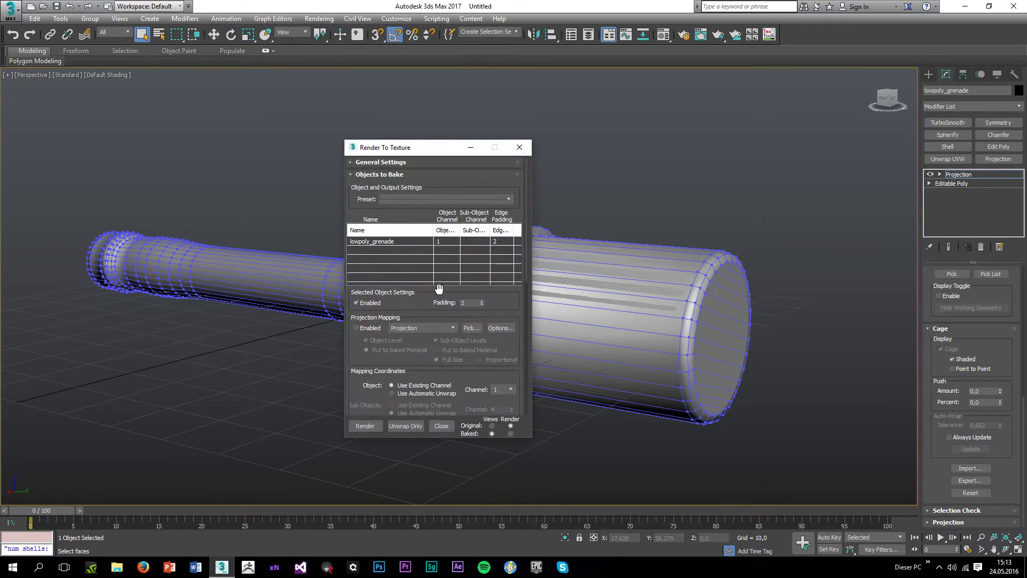
scroll(395, 329, down, 10)
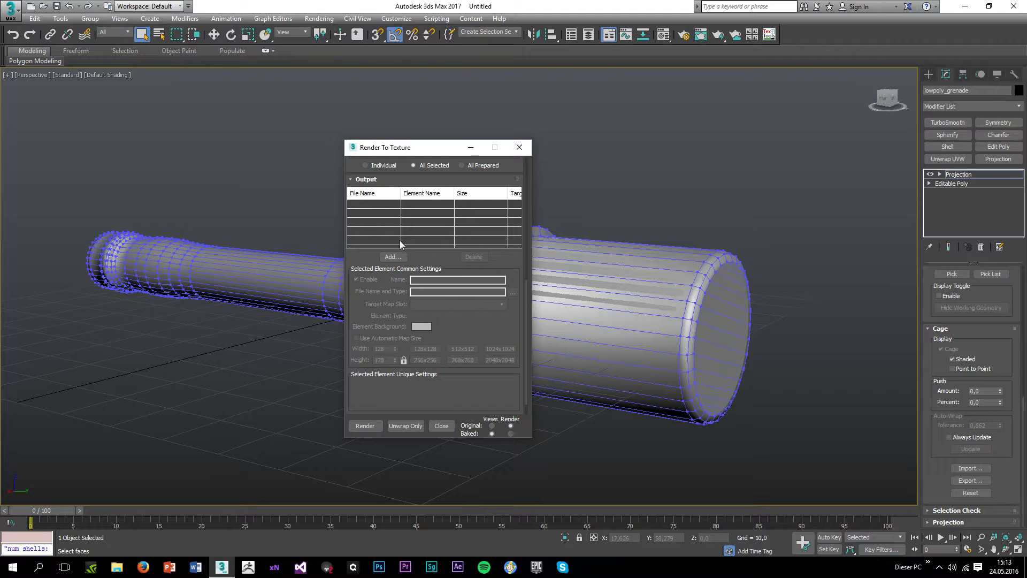
click(392, 256)
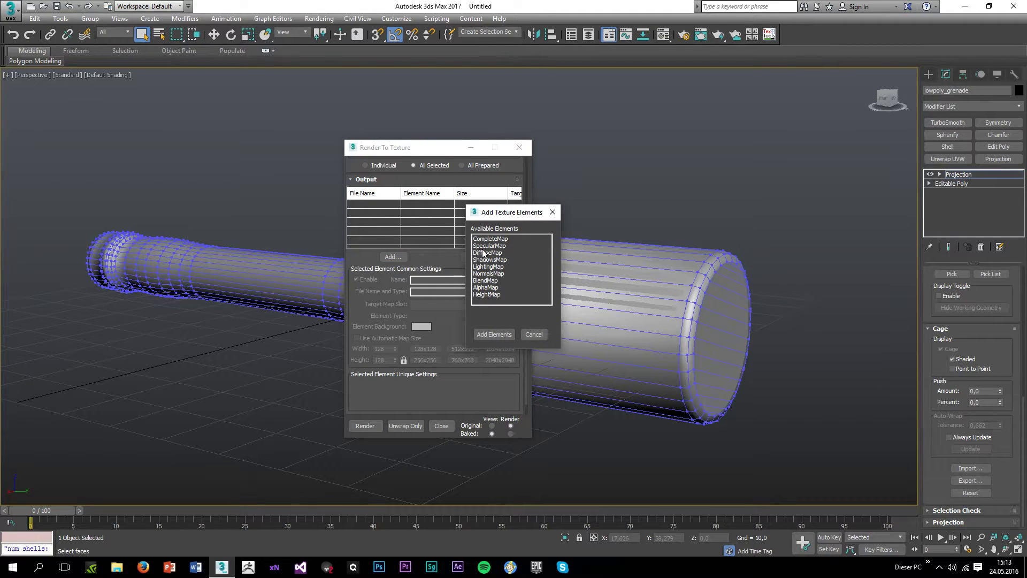
double_click(487, 275)
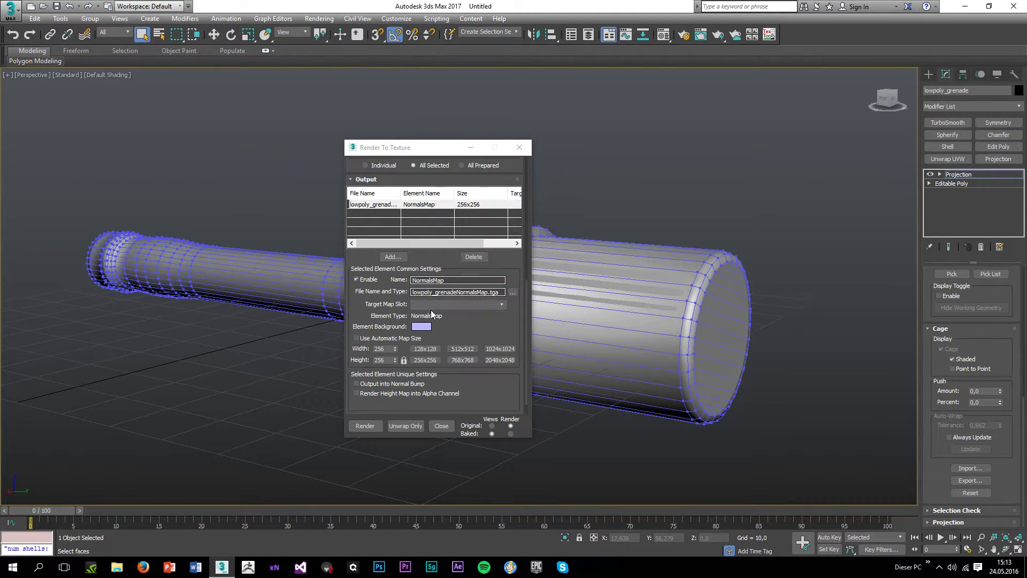
Step: Set the normal map's output file to a Targa image named testbake_delete on the Desktop, accepting the default Targa options
click(508, 292)
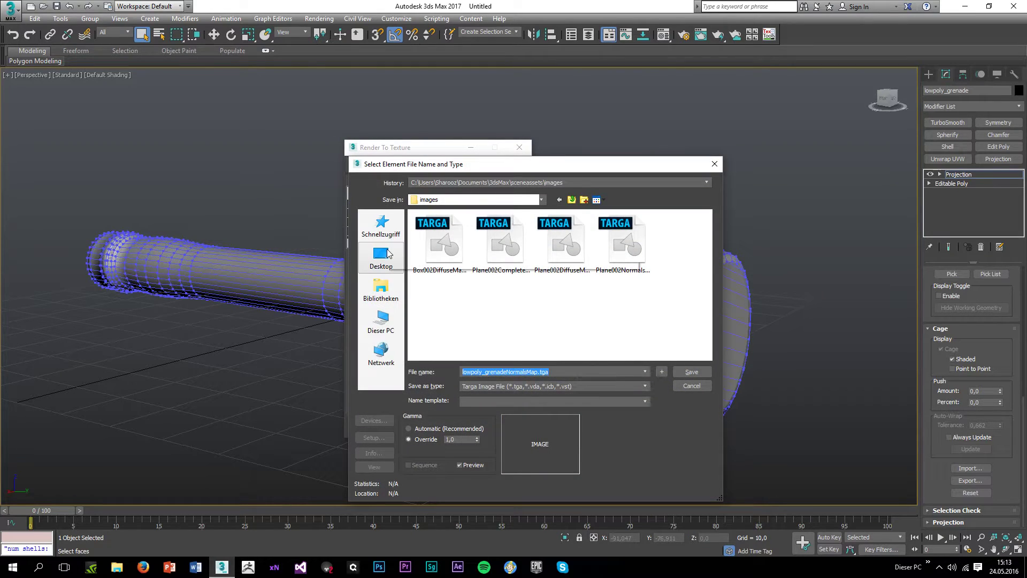
click(381, 257)
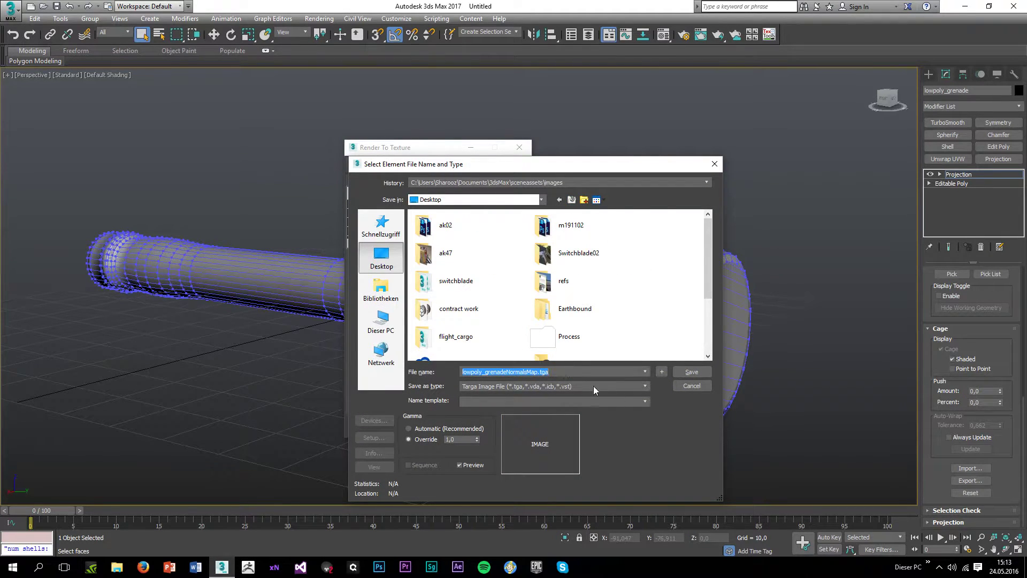
text(testbake_dele)
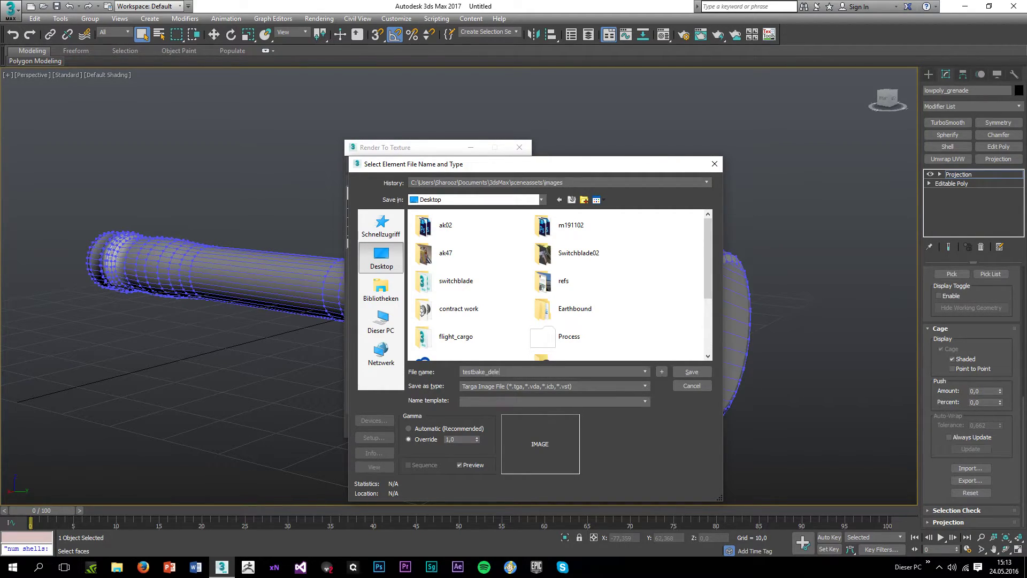
key(Return)
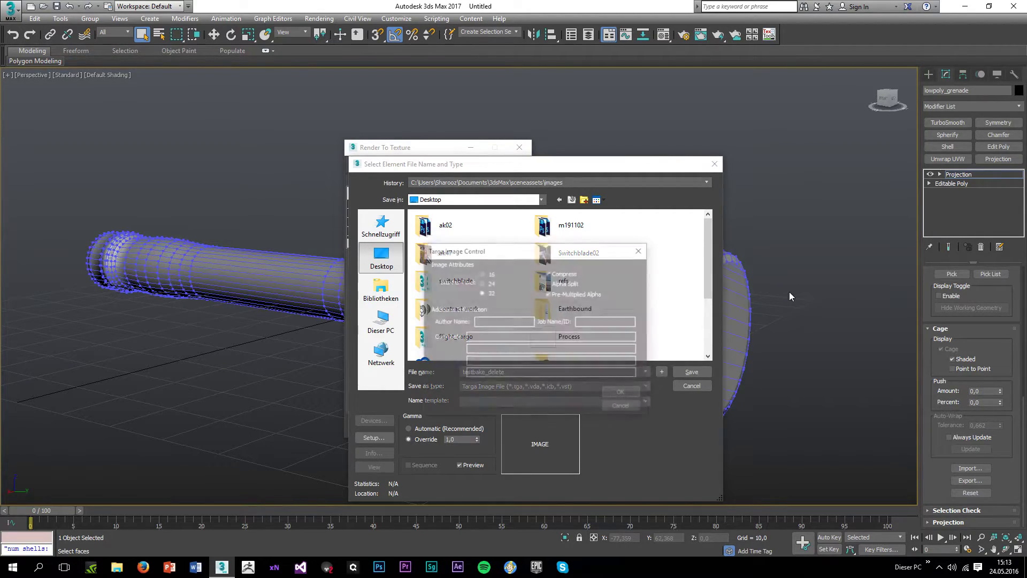
click(626, 393)
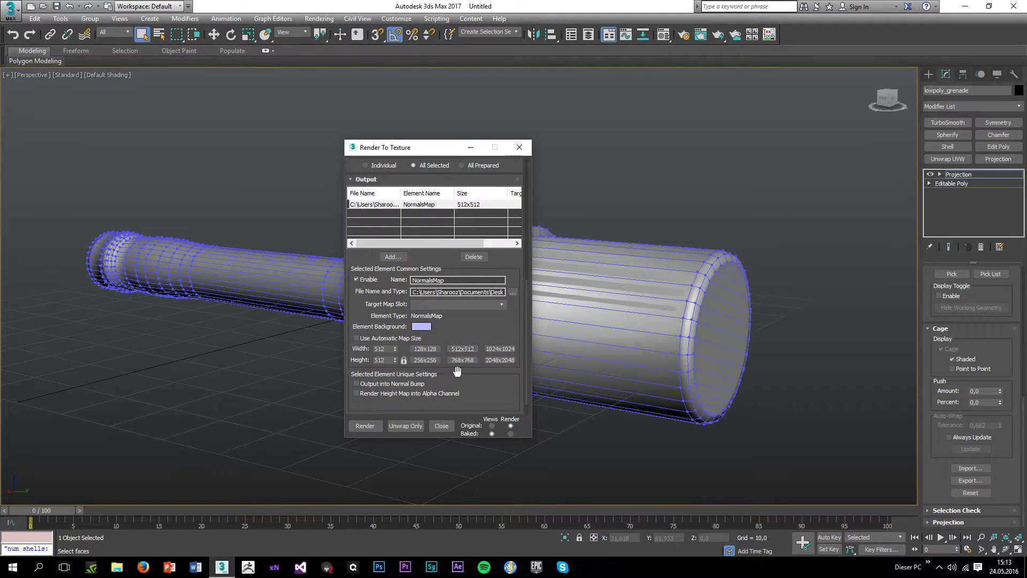
Step: Cancel the started bake, enable Projection Mapping using the Projection modifier, and check its projection options
click(373, 426)
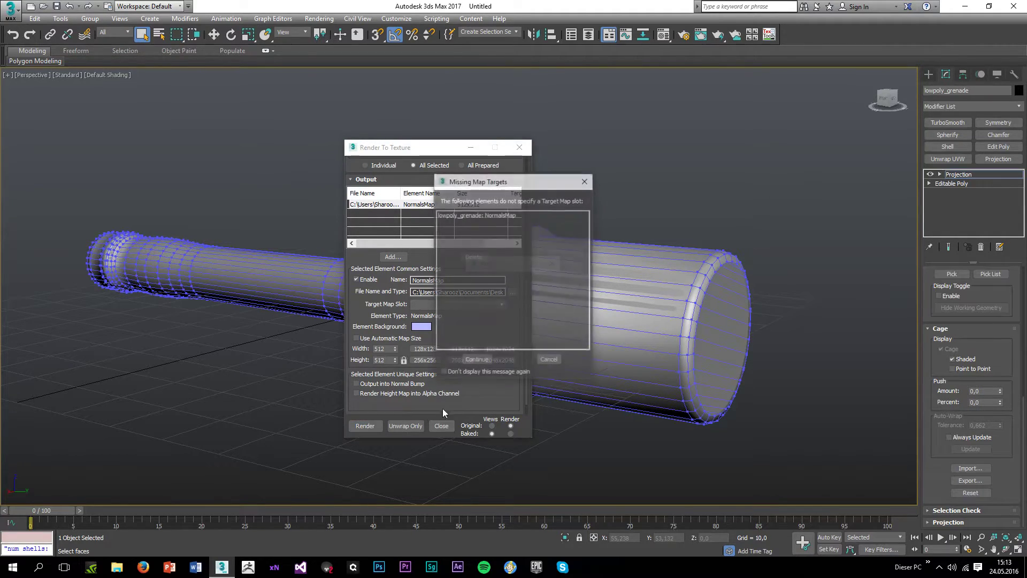
click(545, 362)
scroll(388, 304, up, 7)
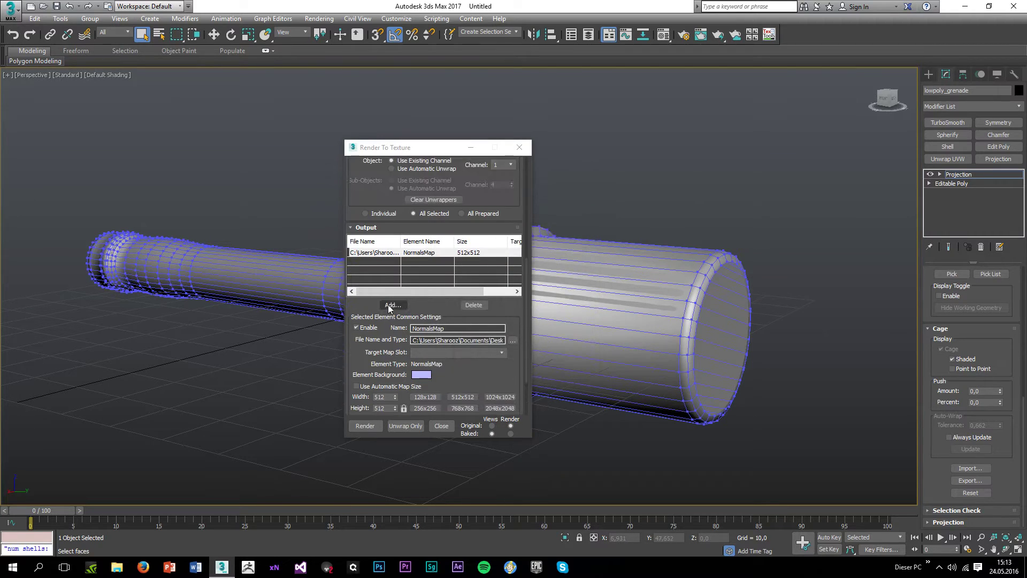
drag(397, 202, 397, 218)
click(356, 184)
click(501, 183)
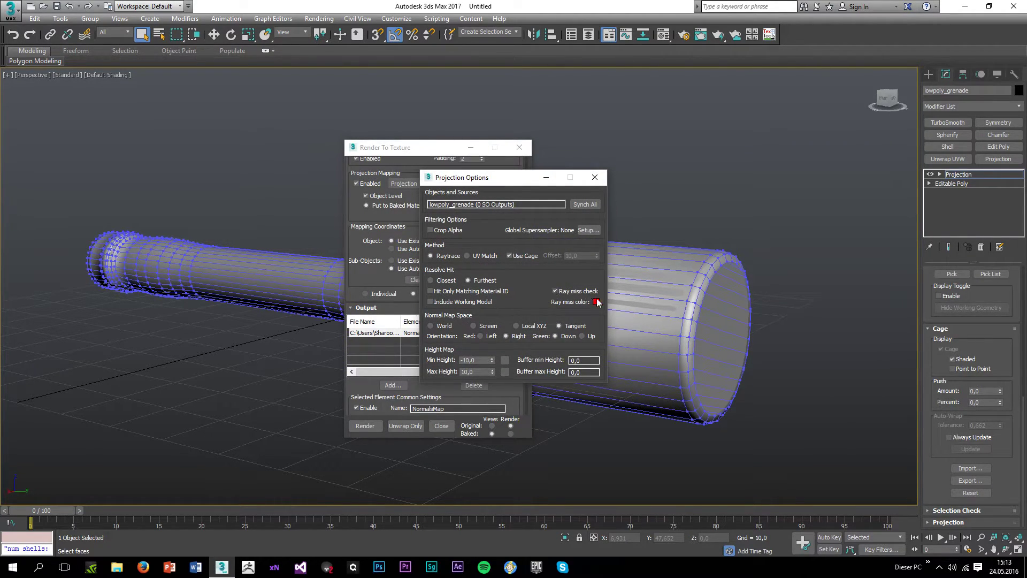
click(594, 178)
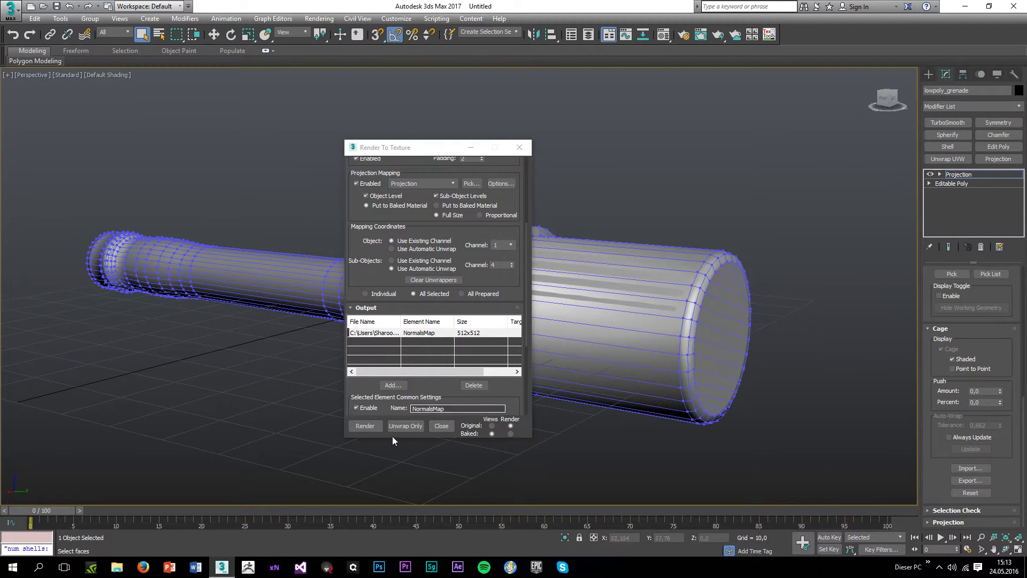
Step: Try baking the 512x512 normal map without a target map slot, and close the resulting image
click(364, 426)
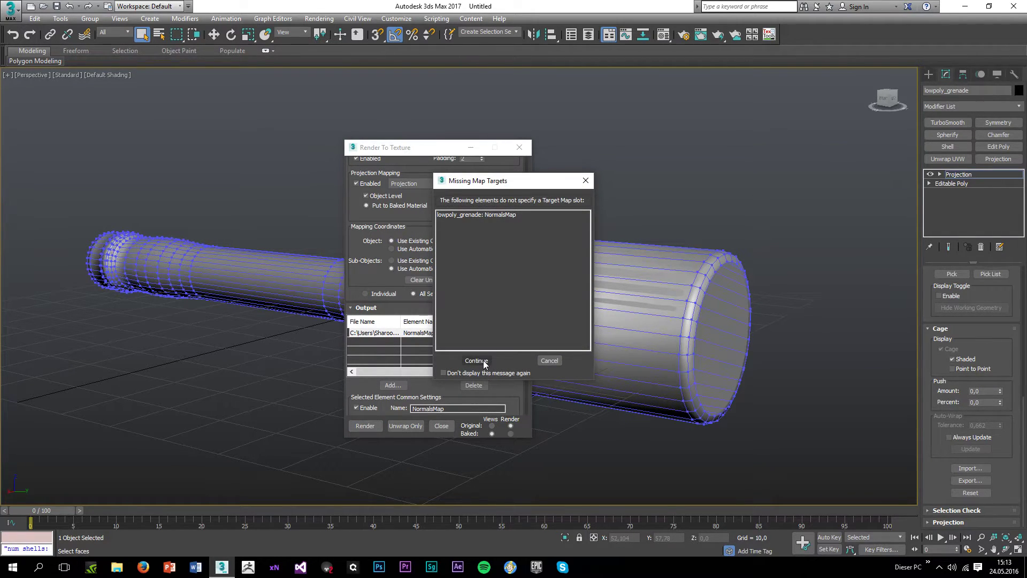
click(476, 360)
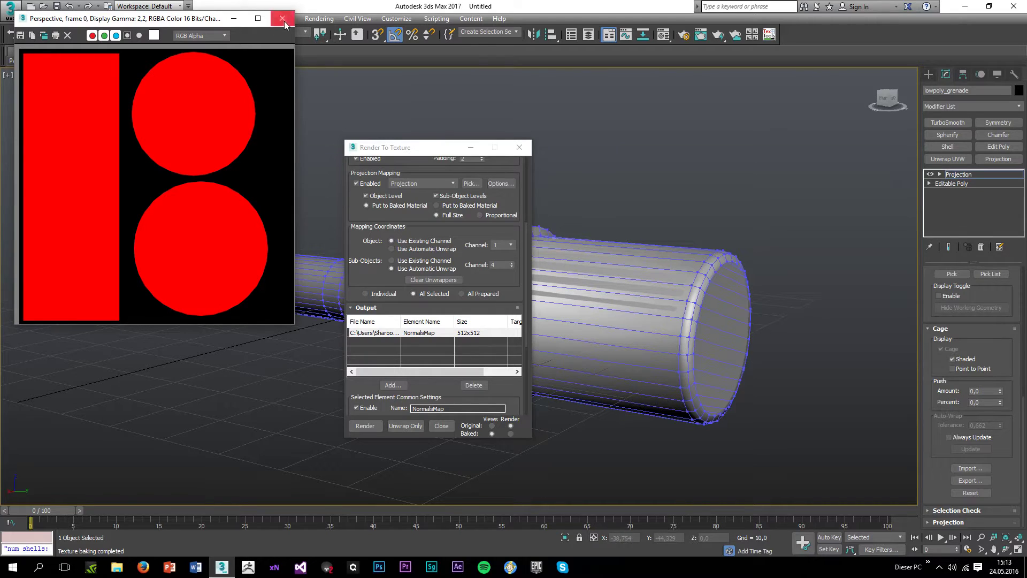
click(284, 20)
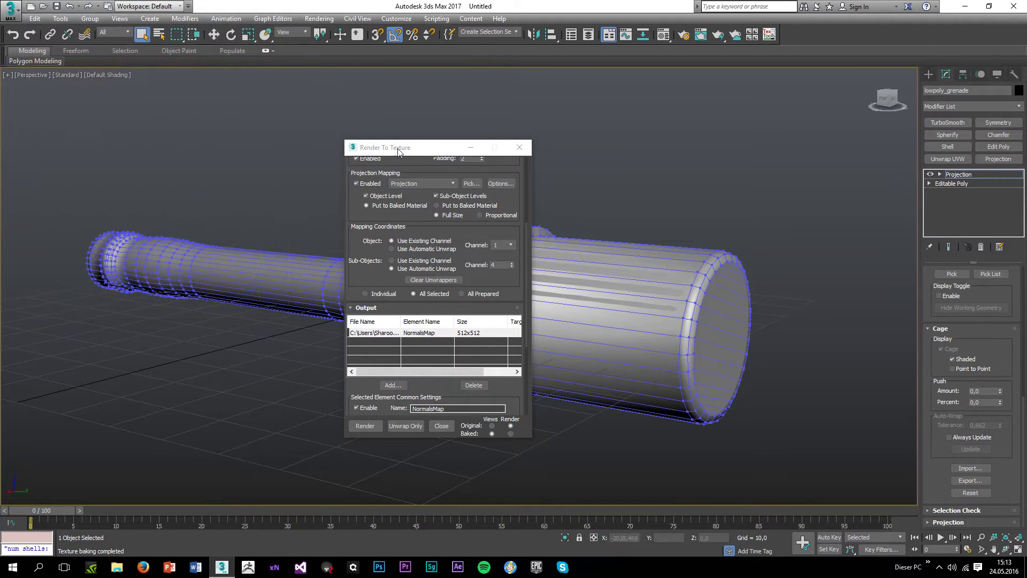
Step: Add the high-poly mesh Cylinder001 to the Projection modifier's reference geometry
scroll(993, 345, up, 3)
click(990, 338)
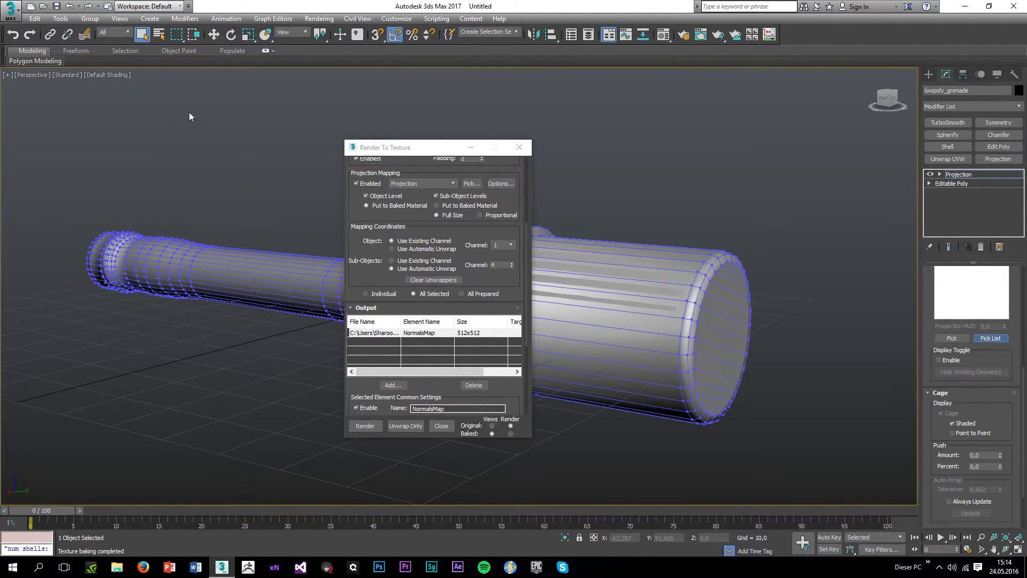
click(8, 75)
double_click(59, 86)
scroll(990, 353, up, 4)
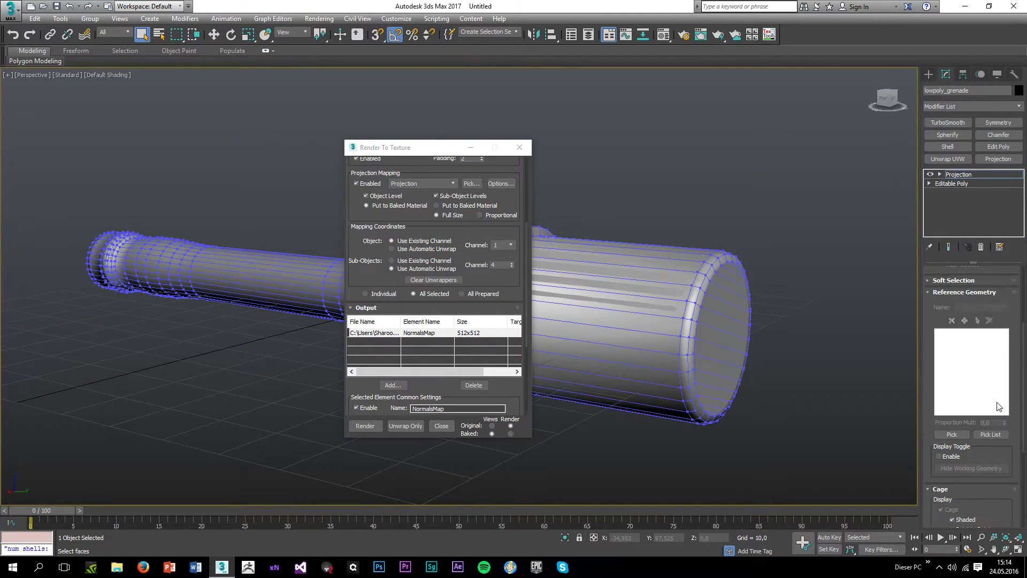
scroll(975, 327, up, 2)
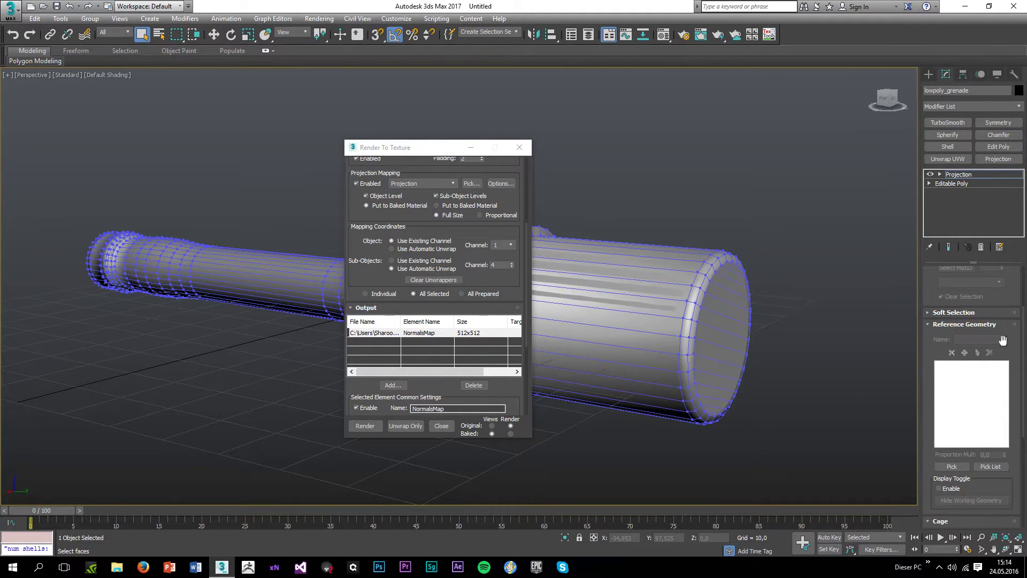
click(990, 466)
click(10, 76)
double_click(65, 85)
Step: Bake the normal map again without a target map slot, overwriting the existing file, and close Render To Texture
click(353, 431)
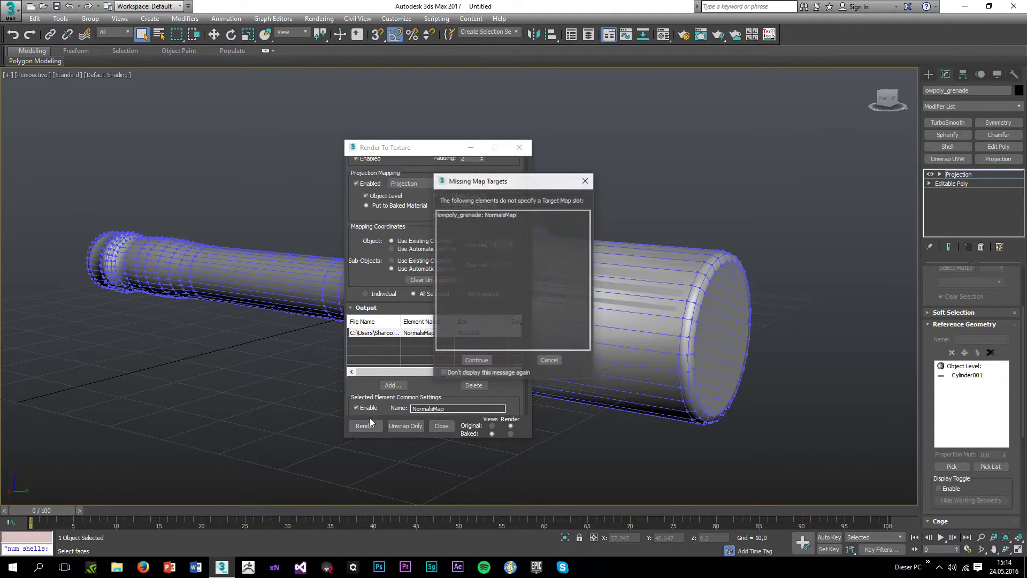
click(473, 362)
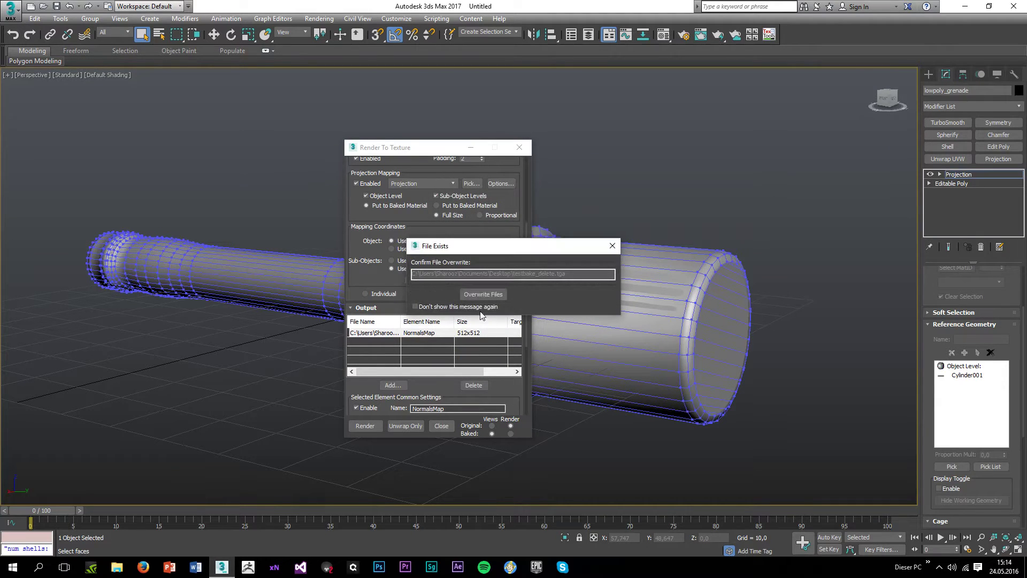
click(474, 293)
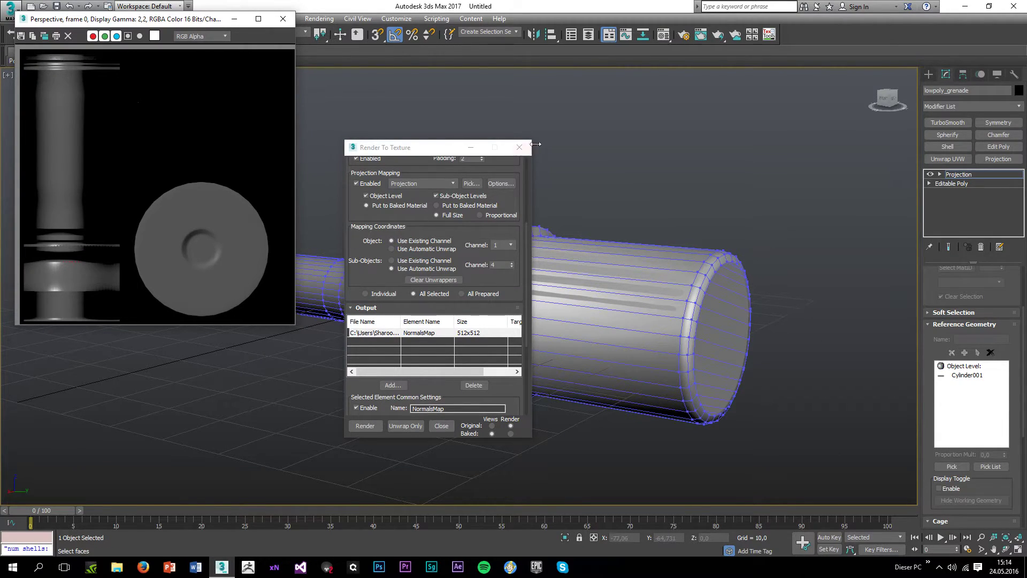
click(522, 147)
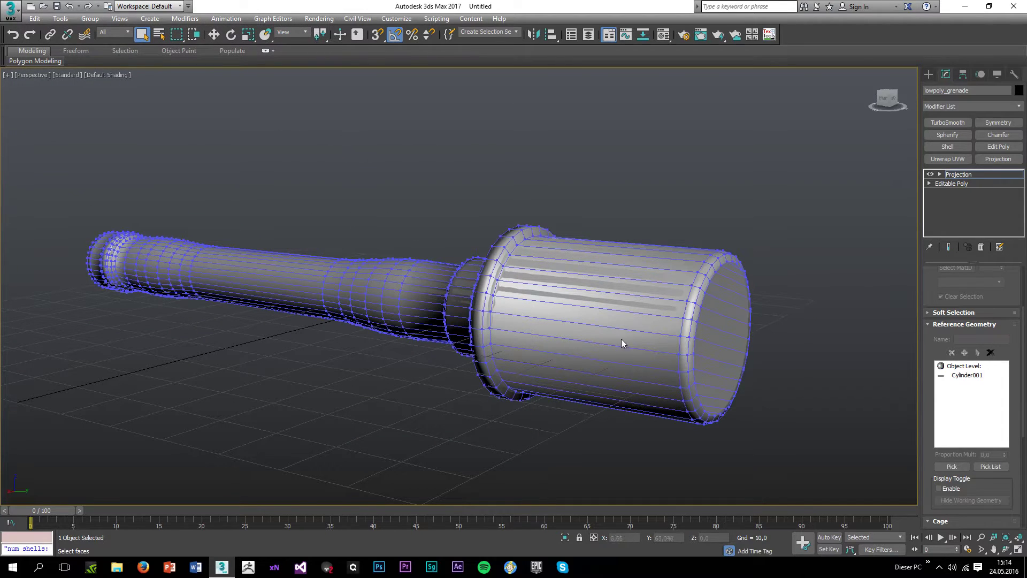
Step: Examine how the cage encloses the grenade around the collar, the handle joint and the head
scroll(624, 352, up, 4)
scroll(990, 449, down, 5)
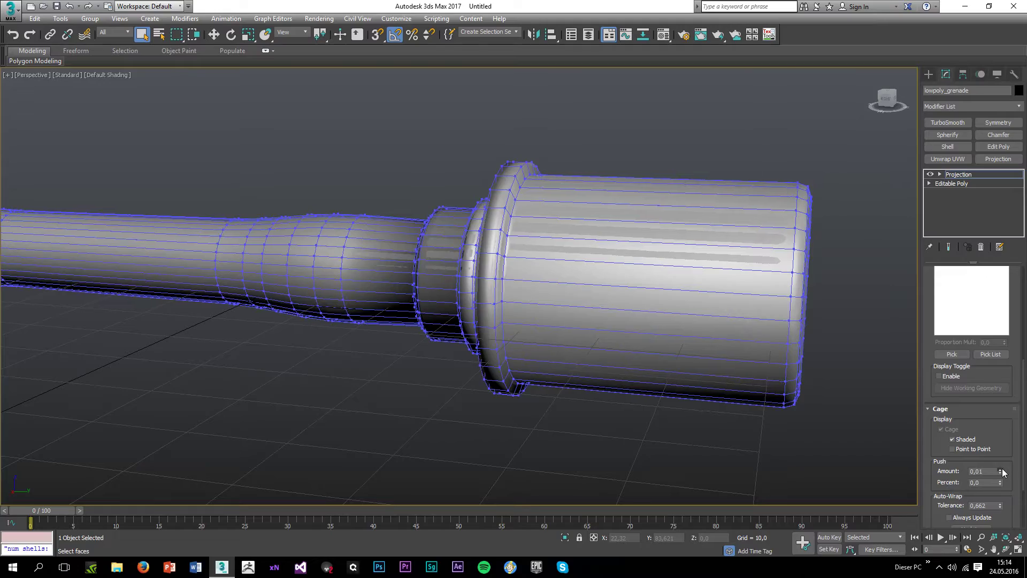
scroll(395, 291, up, 2)
scroll(538, 217, up, 1)
scroll(537, 217, up, 5)
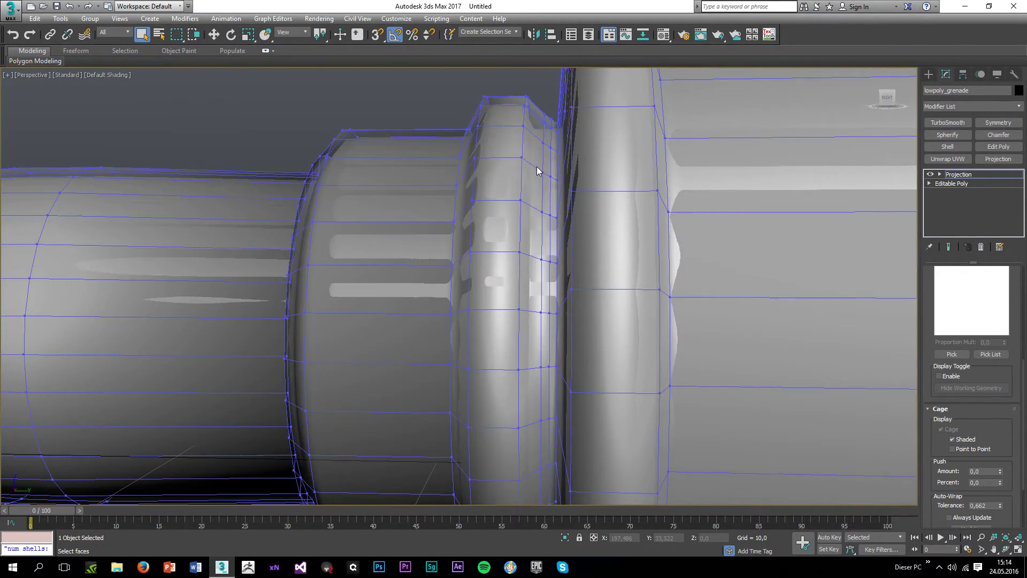
alt+middle_drag(538, 169, 564, 172)
scroll(556, 203, down, 5)
alt+middle_drag(553, 216, 493, 230)
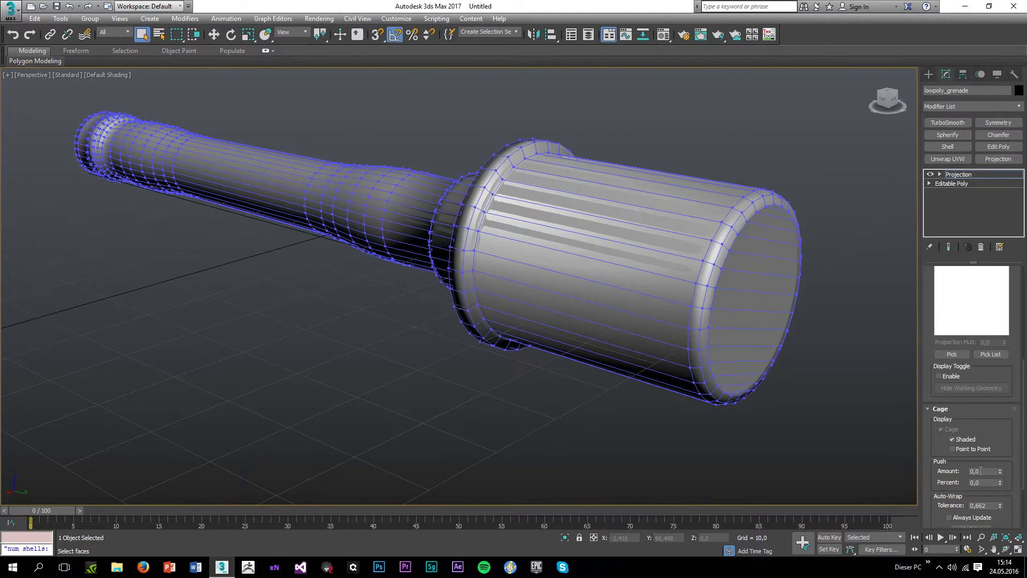
scroll(985, 498, down, 3)
scroll(987, 500, down, 2)
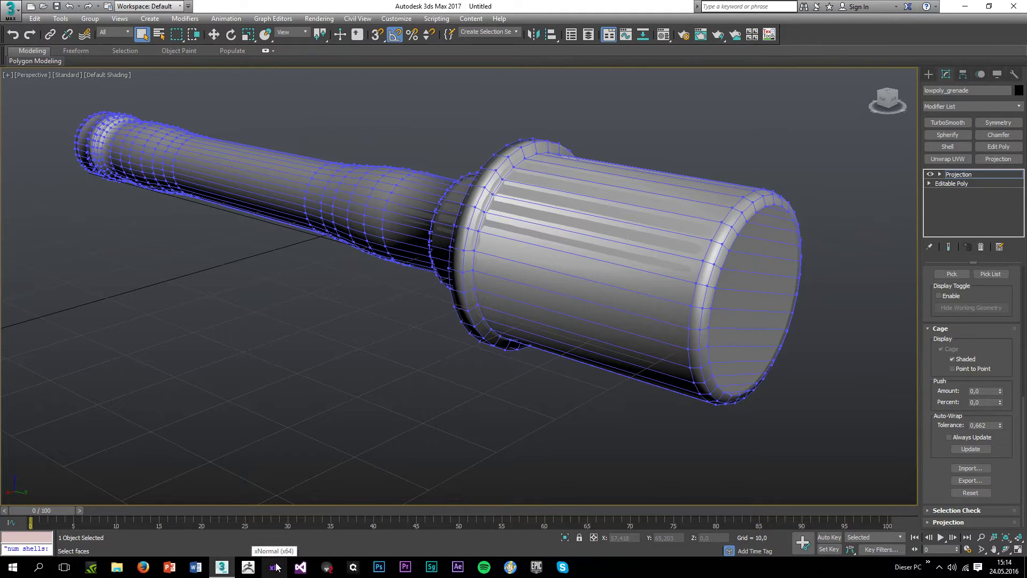
Step: Export the projection cage as a separate scene object named grenade_cage
click(968, 481)
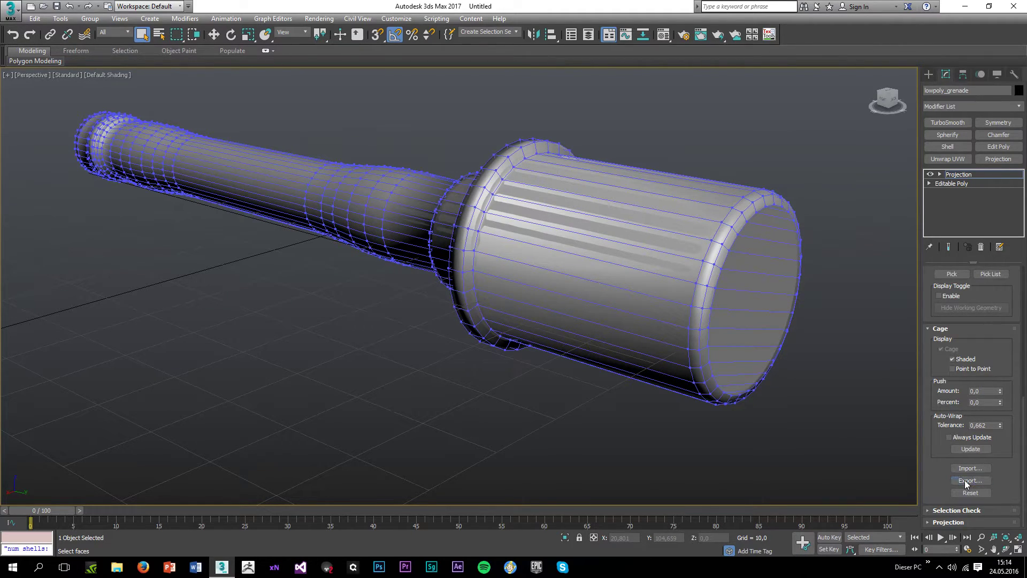
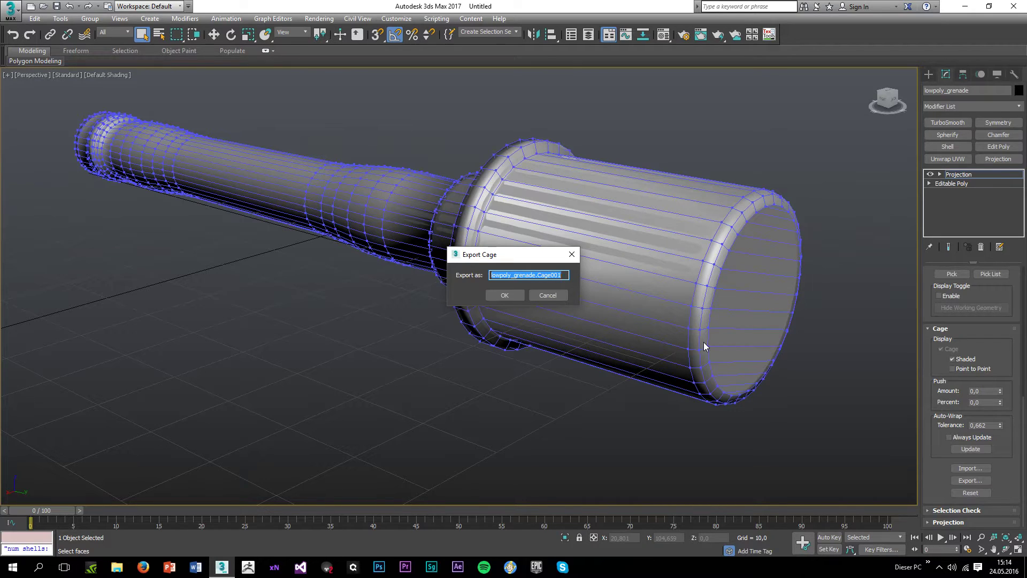
text(h)
key(Return)
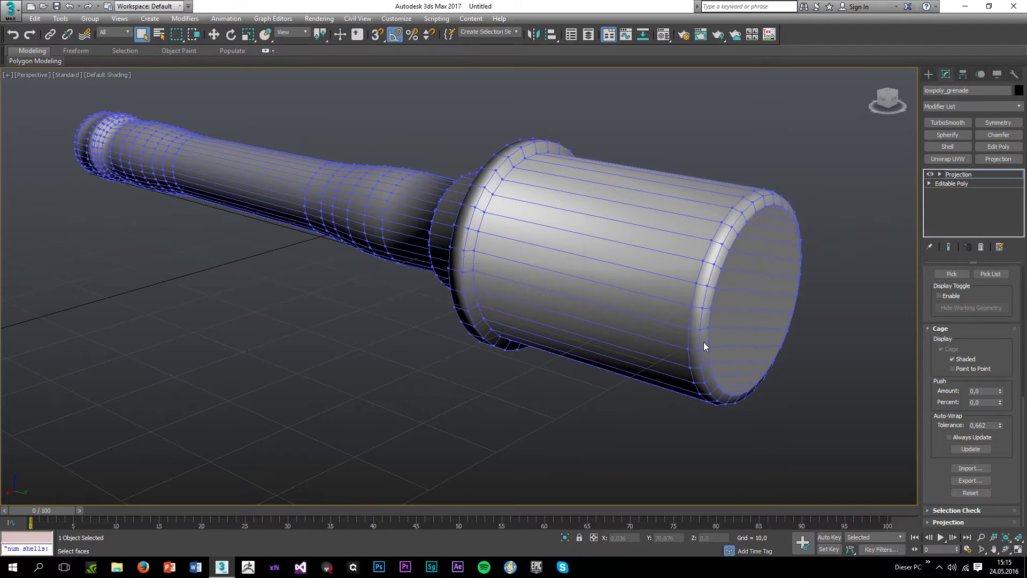
Step: Collapse the Projection modifier into the low-poly grenade's Editable Poly, accepting the warning
right_click(955, 171)
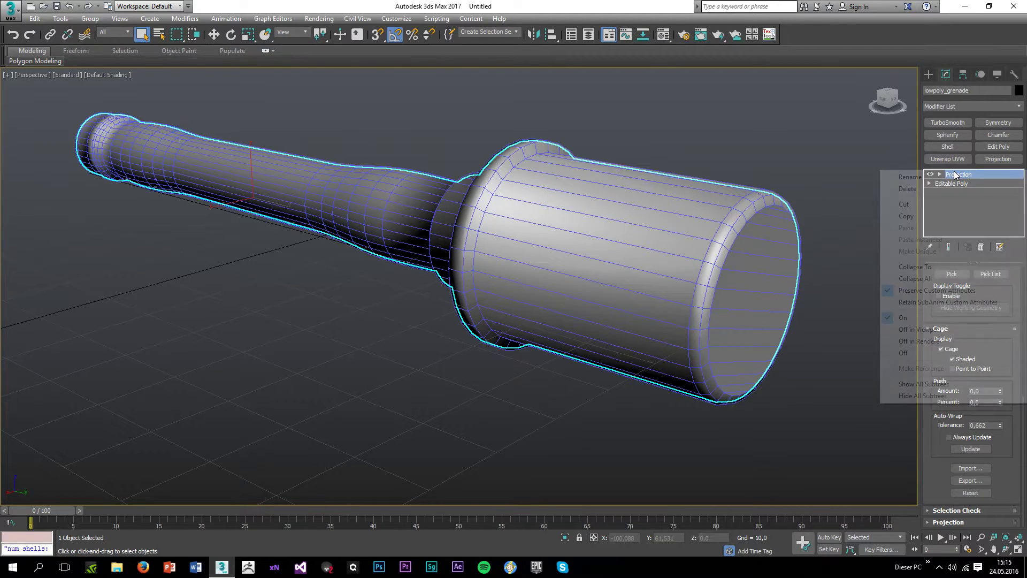
click(915, 266)
click(559, 327)
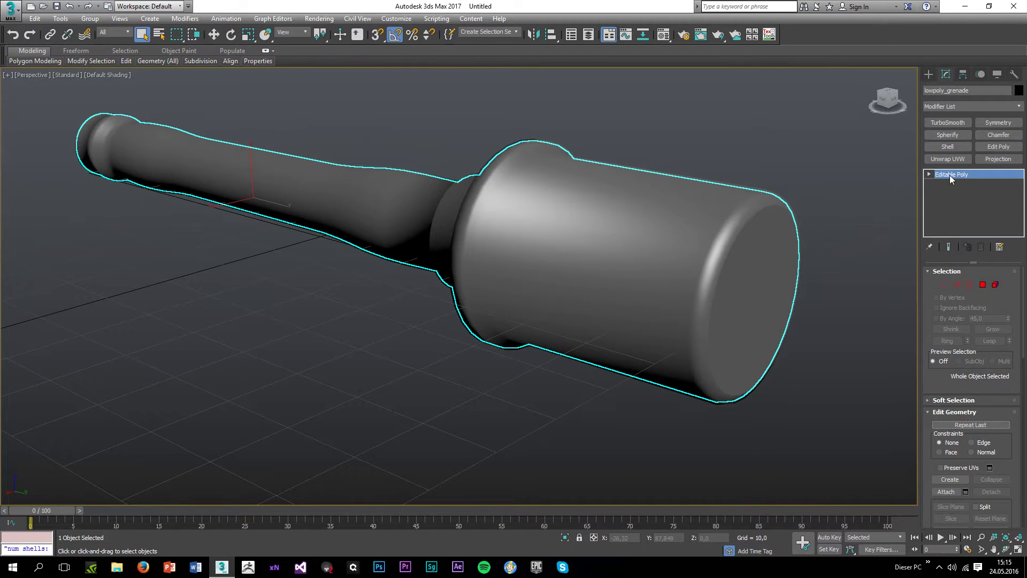
Step: Show edged faces, switch to the grenade_cage object and select all of its vertices
key(1)
key(F4)
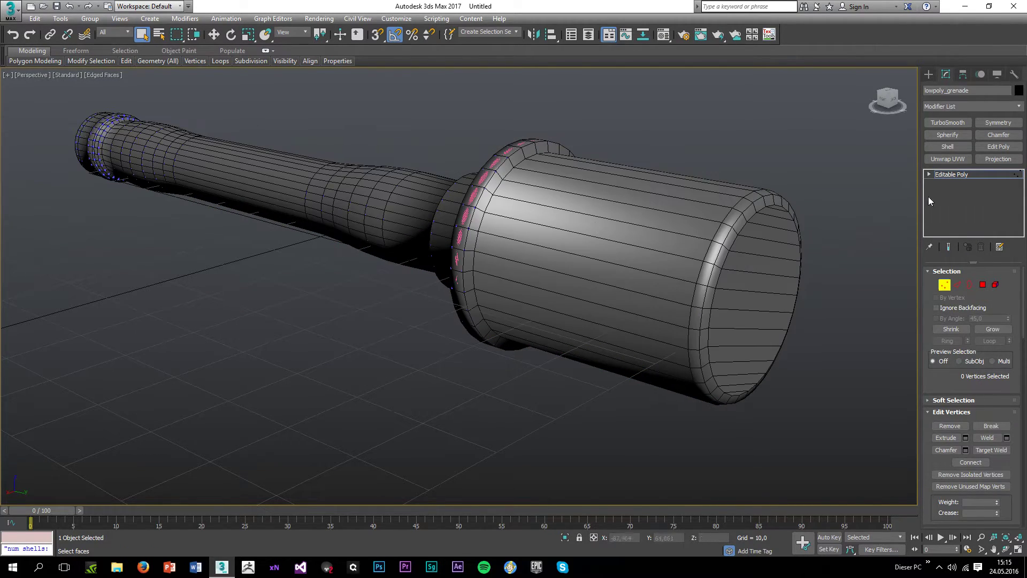
click(955, 174)
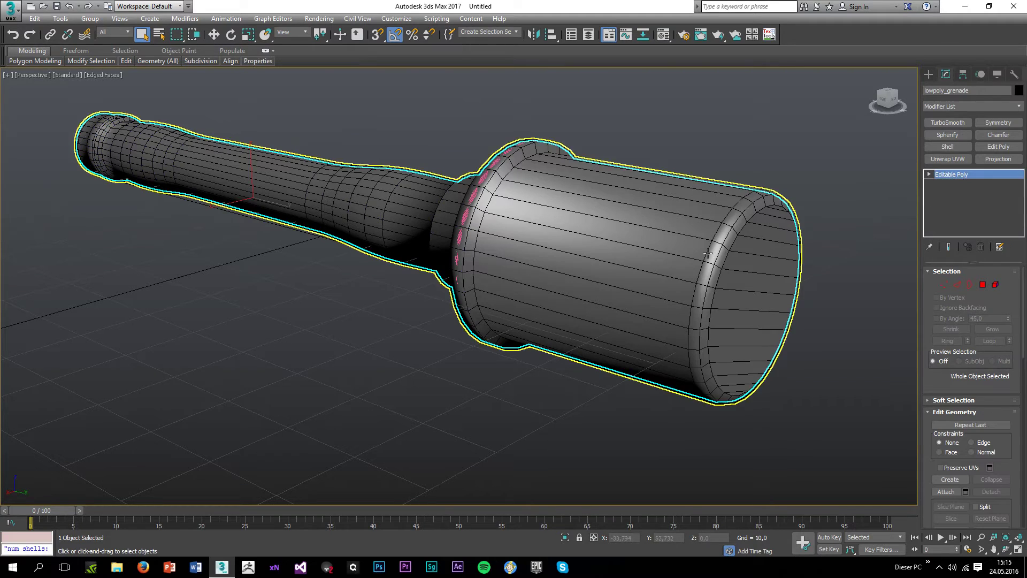
click(945, 284)
scroll(797, 316, down, 3)
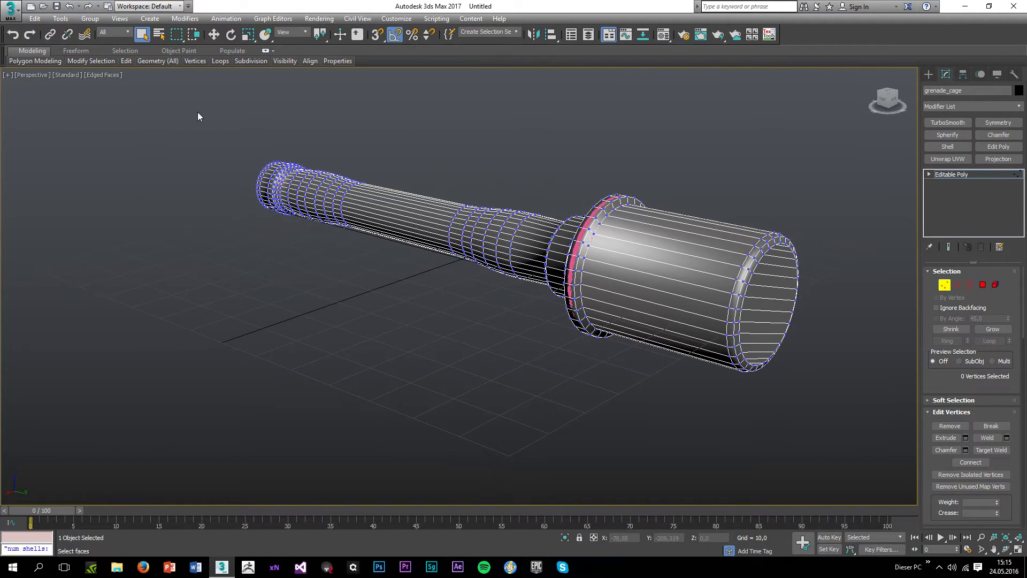
drag(198, 111, 866, 394)
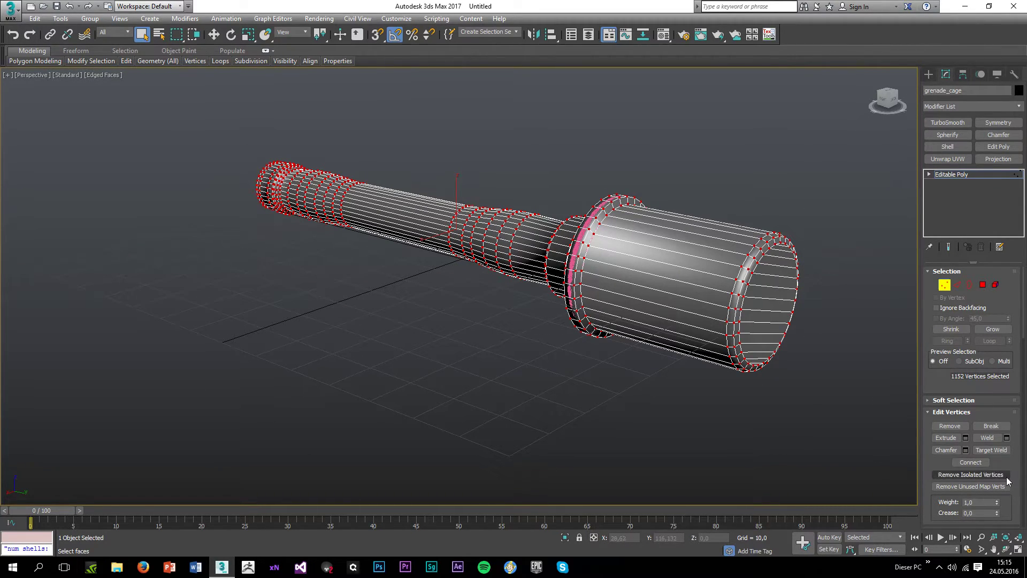
mouse_move(252, 61)
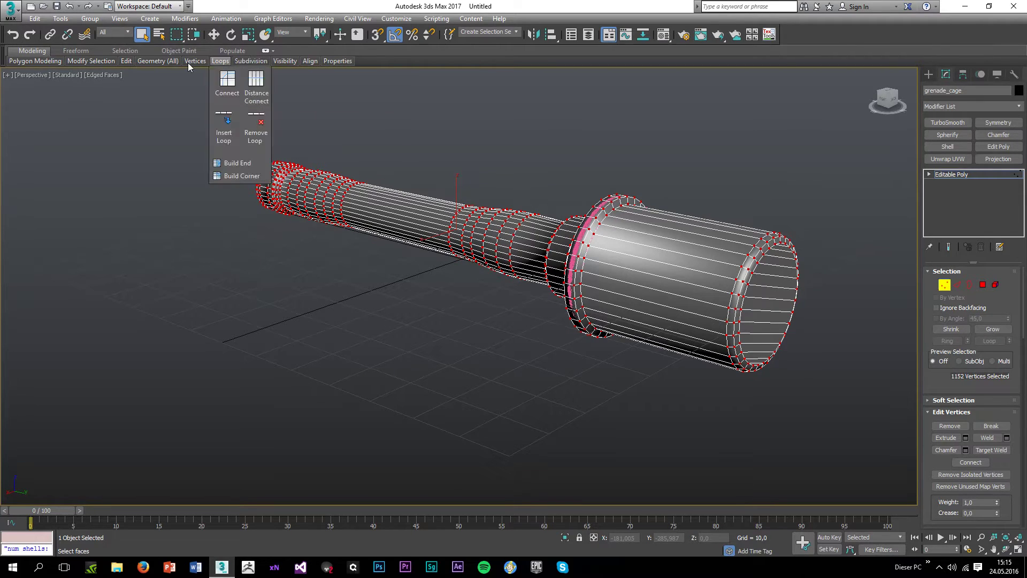
Step: Clear the vertex selection and select the entire grenade cage at element level
click(336, 291)
key(F4)
alt+middle_drag(530, 288, 582, 252)
scroll(573, 259, up, 3)
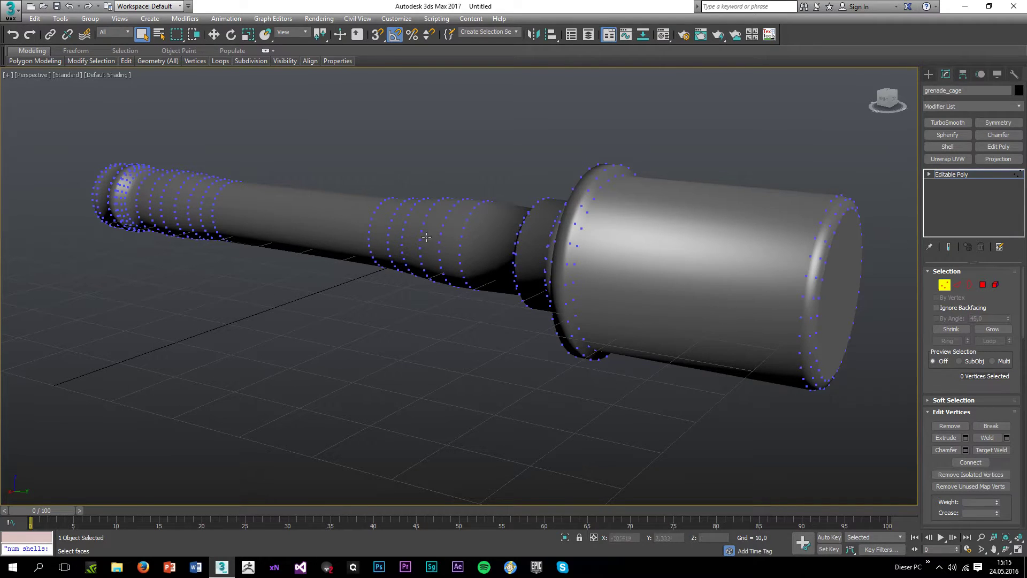
click(996, 285)
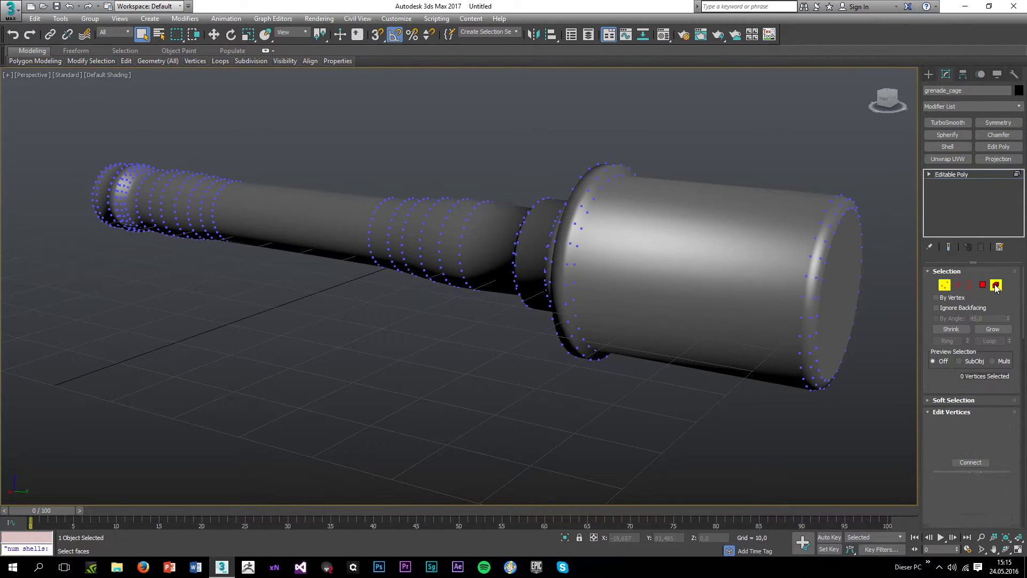
click(670, 300)
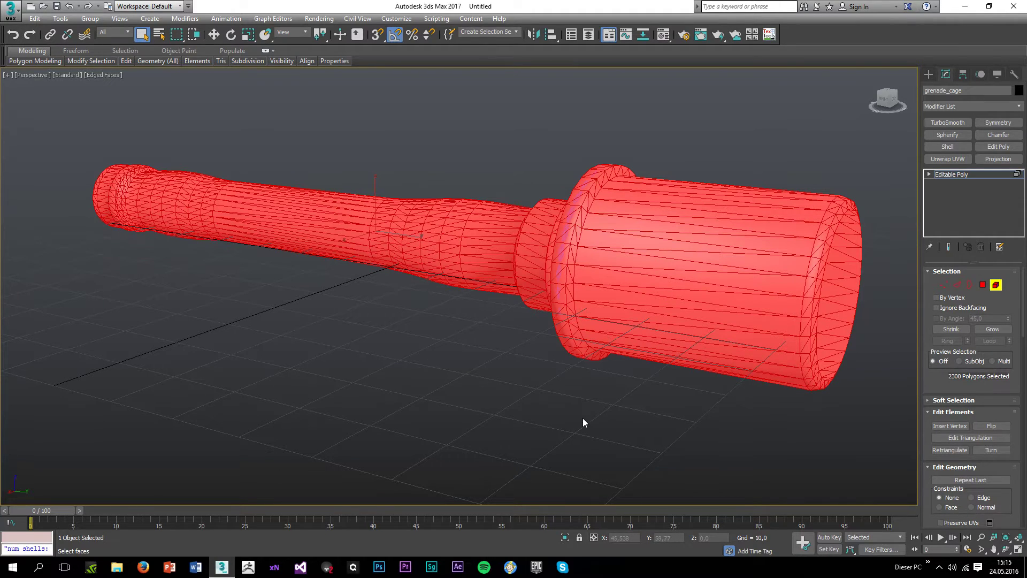
click(583, 419)
click(609, 322)
Step: Start exporting only the selected grenade cage to the Desktop as an OBJ file named cage_grenade
click(10, 9)
mouse_move(38, 187)
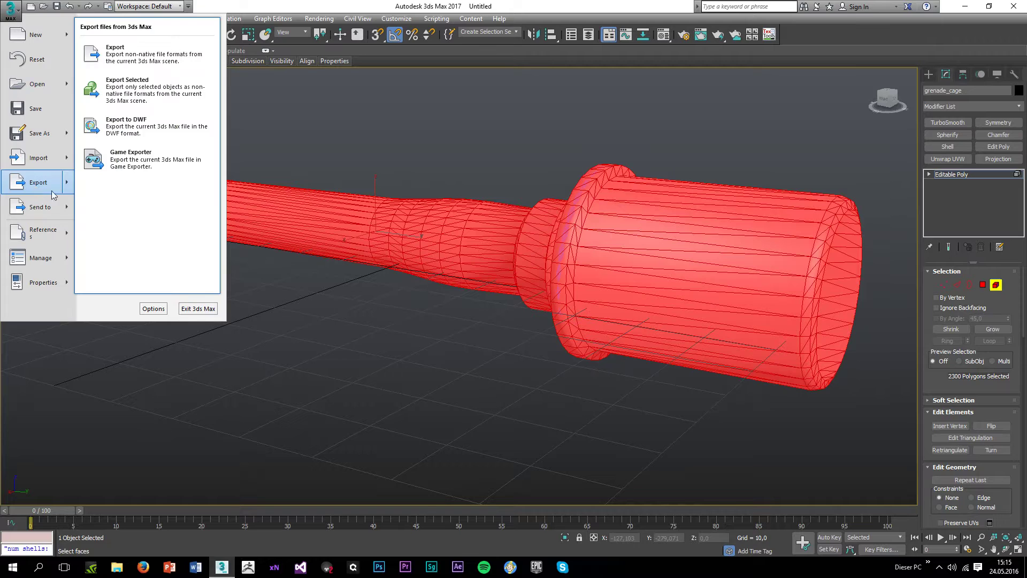
click(156, 96)
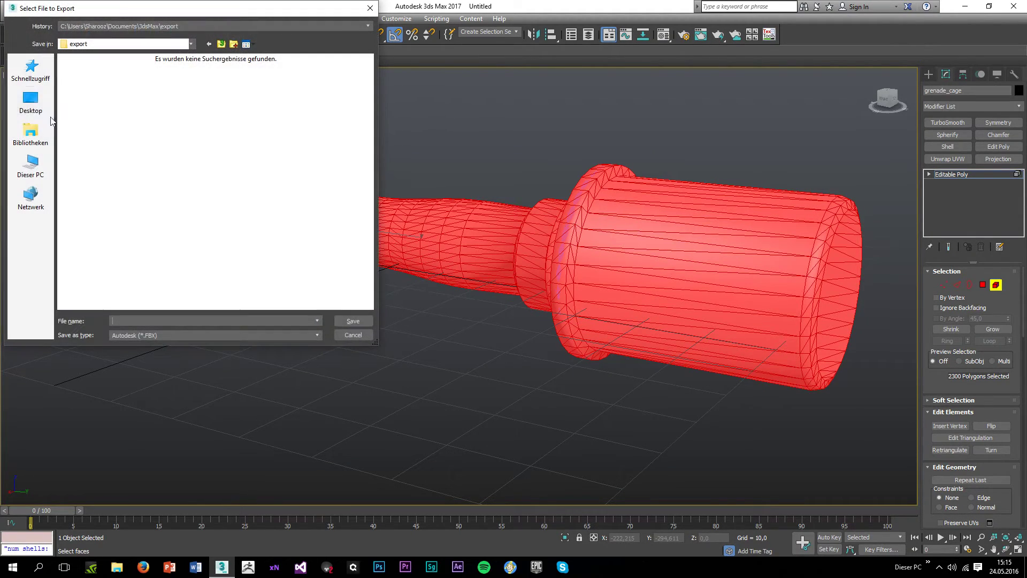
click(131, 333)
click(161, 422)
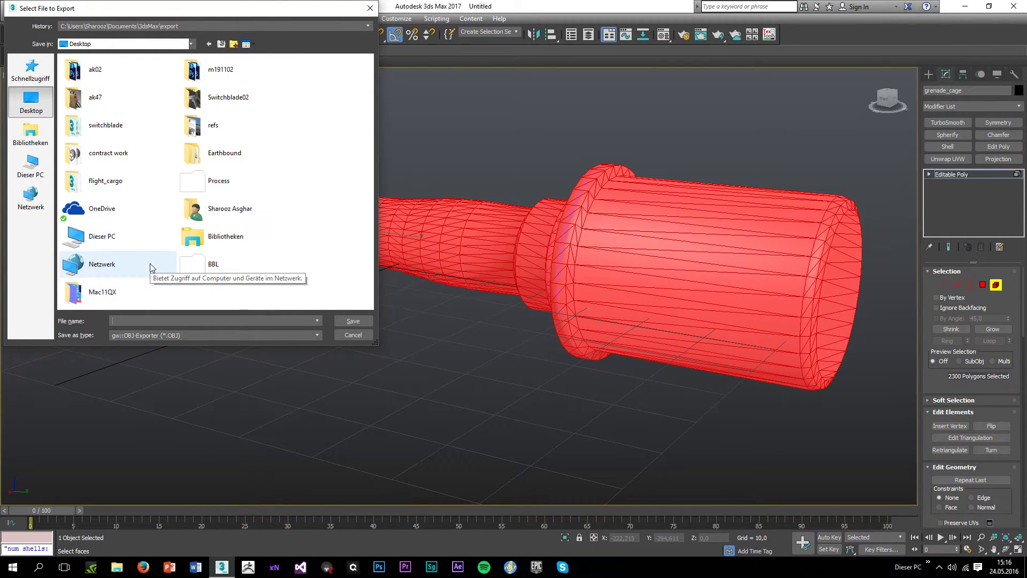
text(cage_grenad)
key(Return)
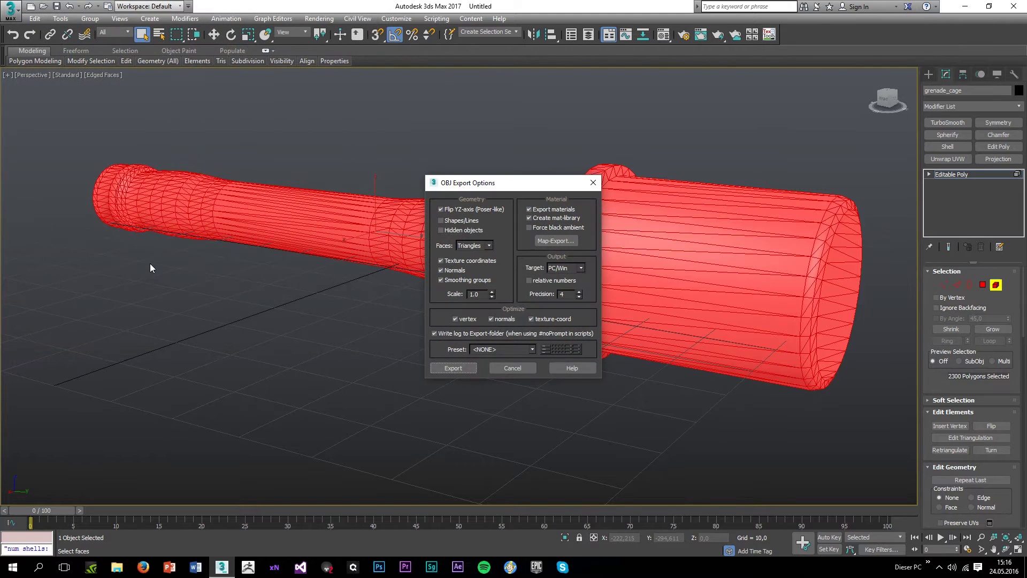
Step: Set the OBJ faces to Triangles, export the cage and close the export statistics
click(487, 246)
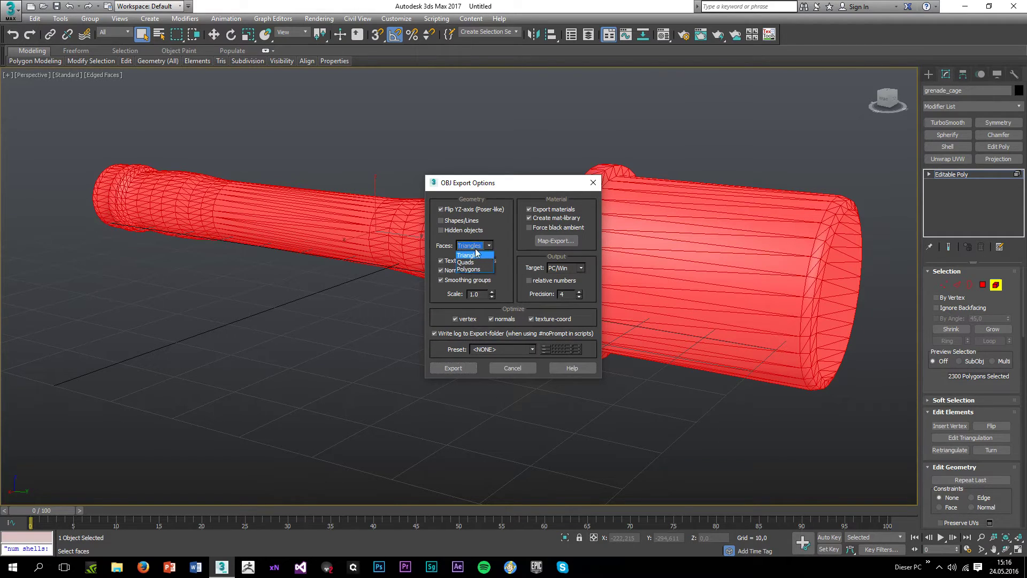
click(469, 256)
click(485, 246)
click(484, 246)
click(488, 246)
click(483, 264)
click(480, 245)
click(464, 257)
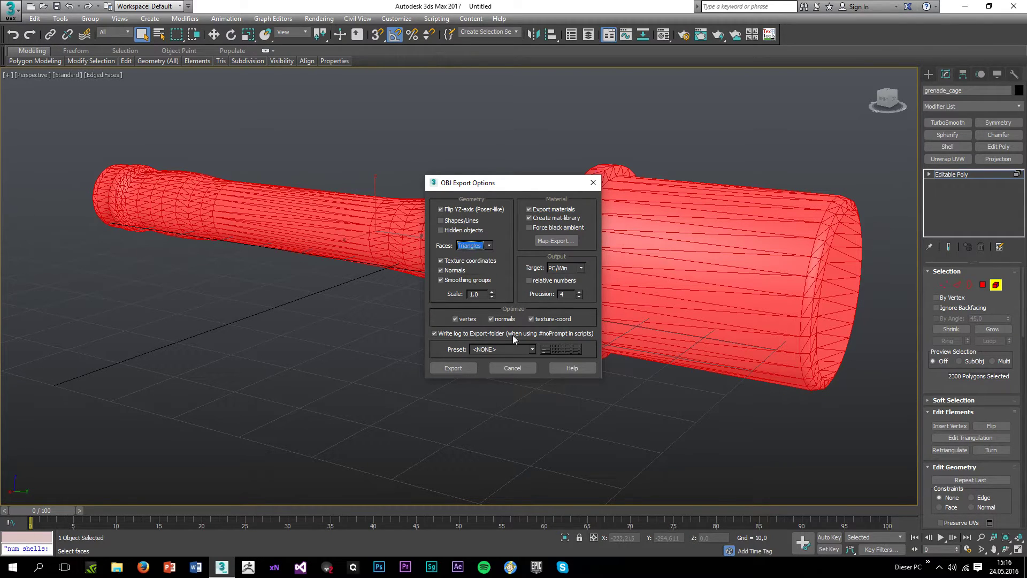
click(462, 367)
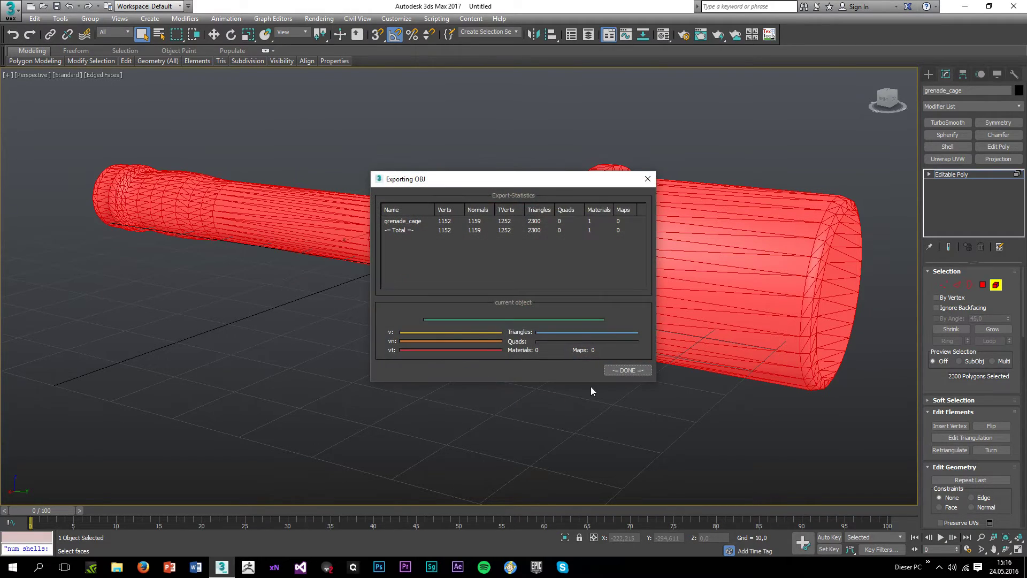
click(624, 369)
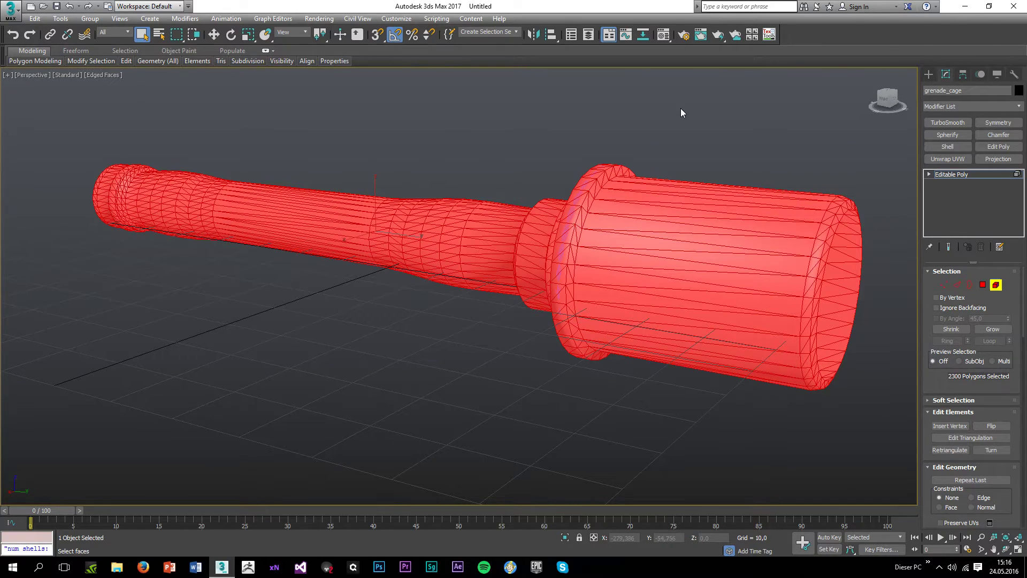
Step: Delete the cage's selected geometry, leave element level and select the pink high-poly grenade
key(Delete)
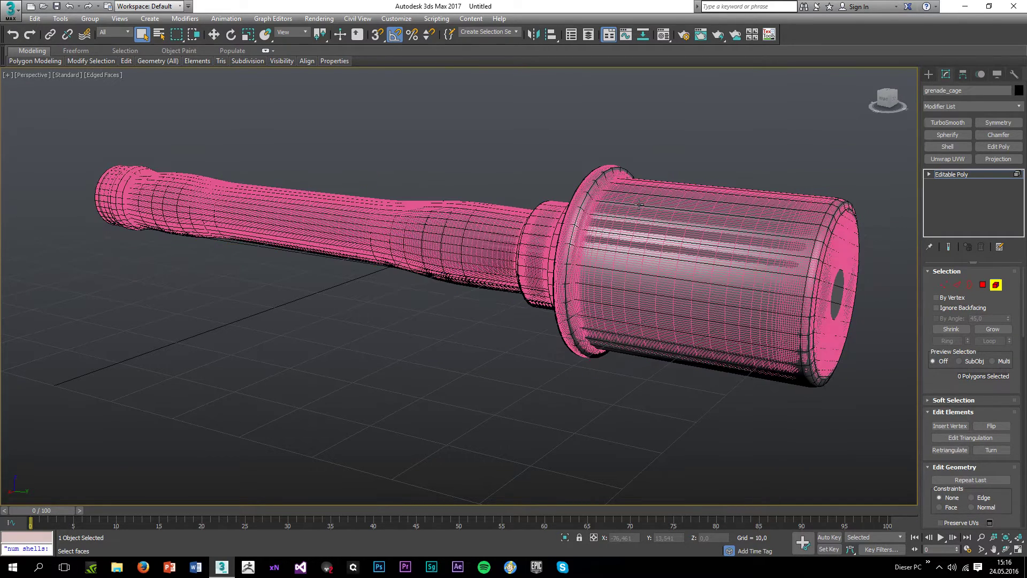
click(969, 174)
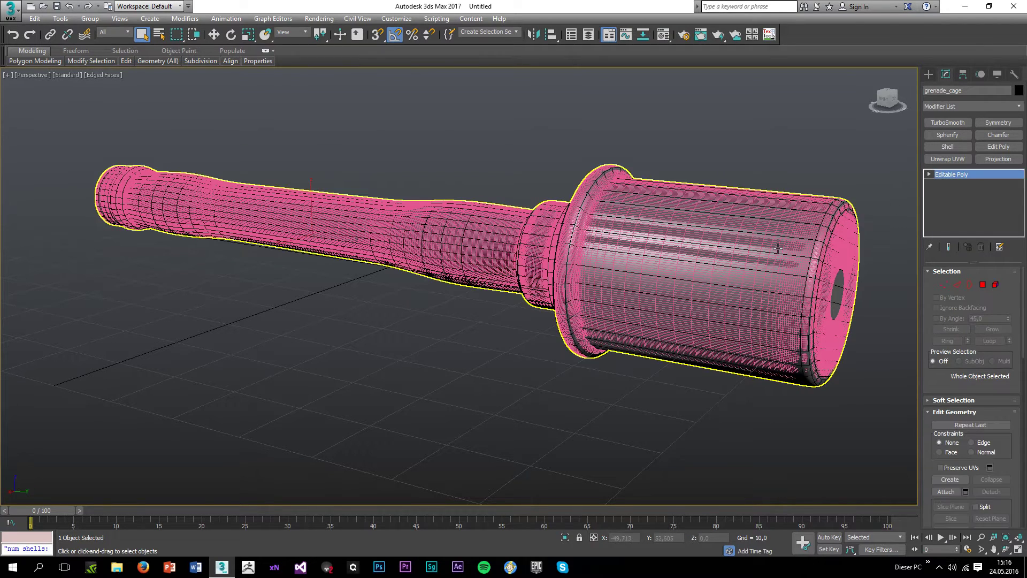
click(777, 248)
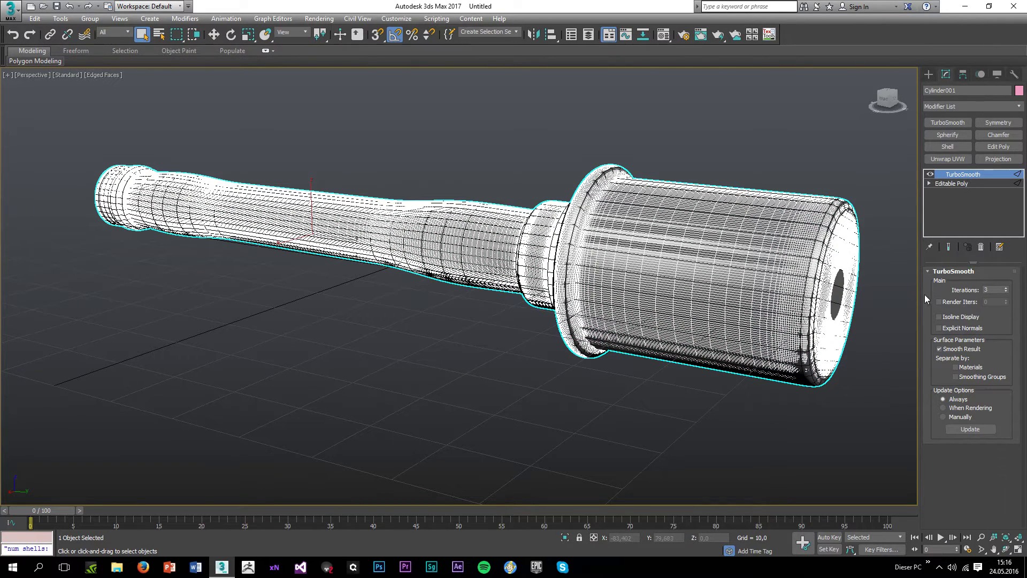
Step: Export only the selected high-poly grenade to the Desktop as an OBJ file named high_grenade with triangle faces
click(9, 9)
mouse_move(45, 186)
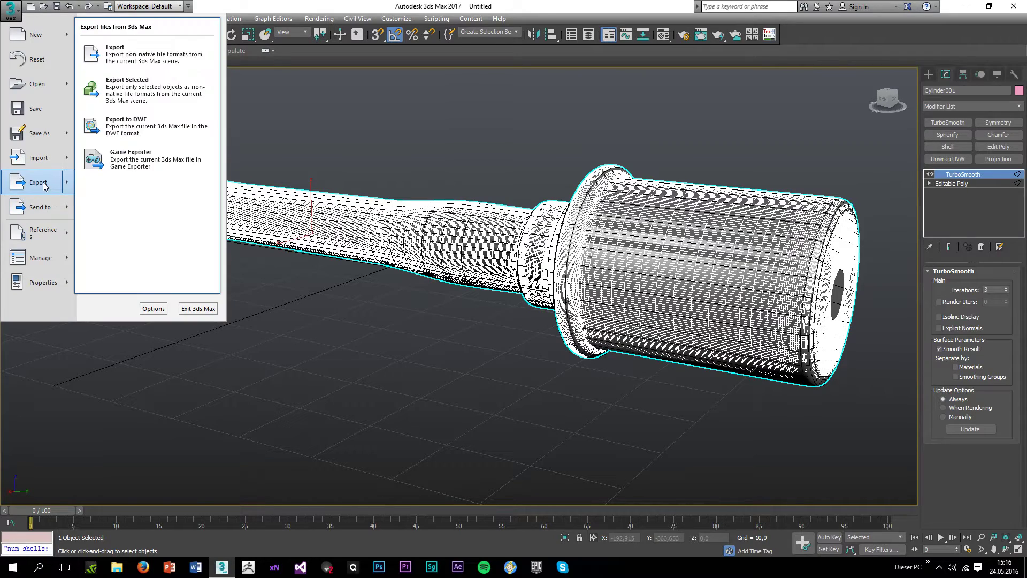
click(153, 80)
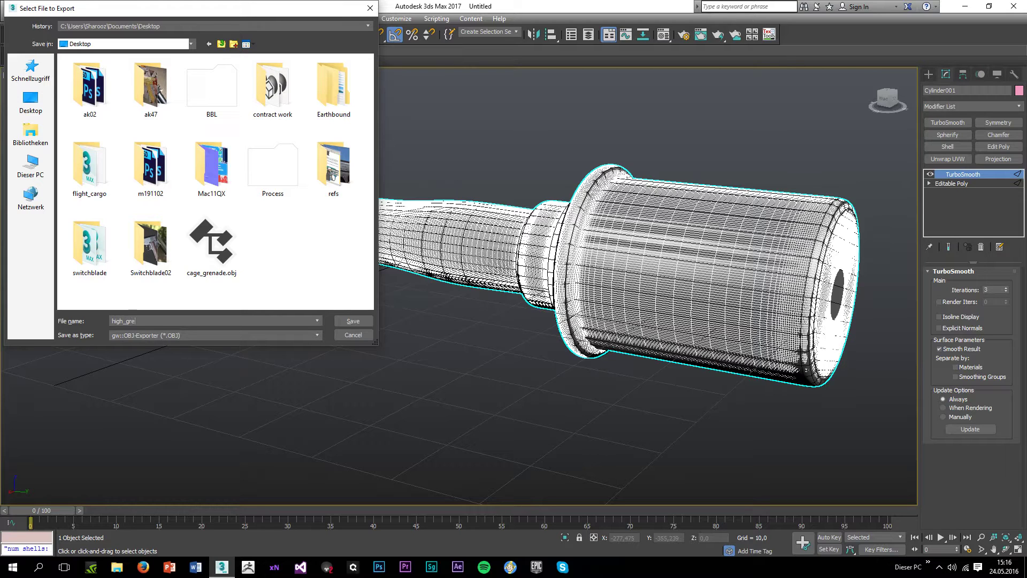
key(Return)
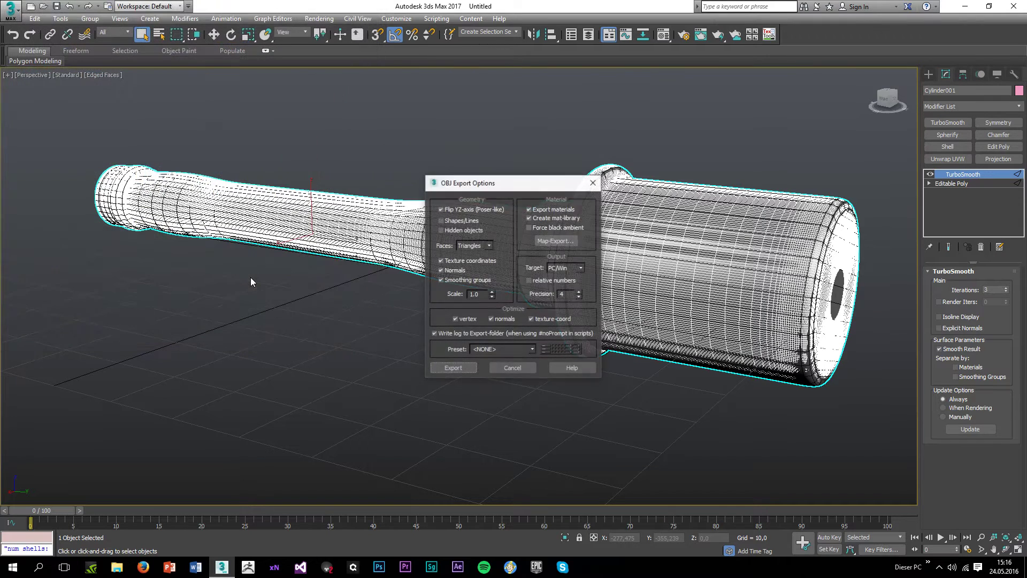
click(455, 369)
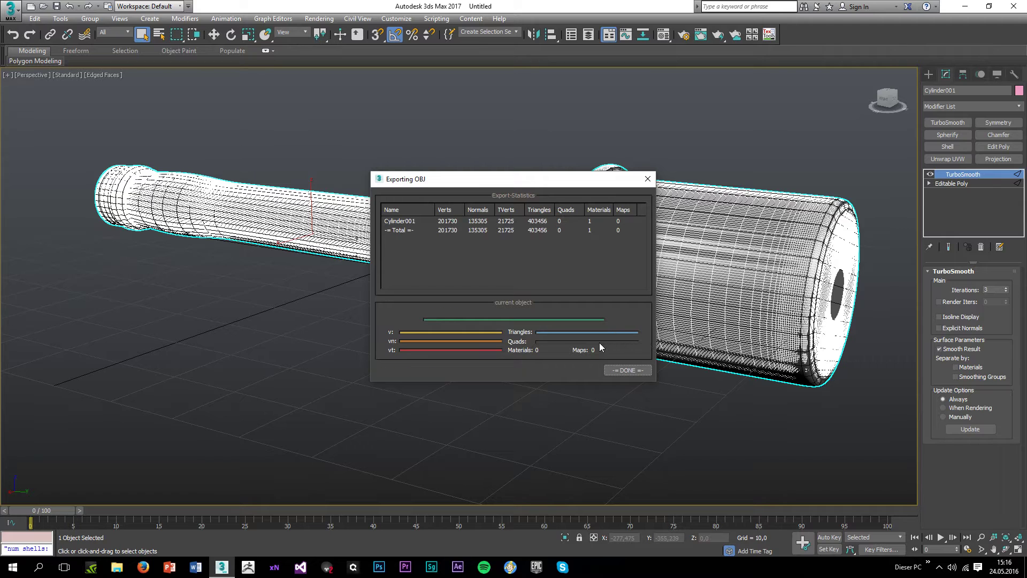
click(627, 371)
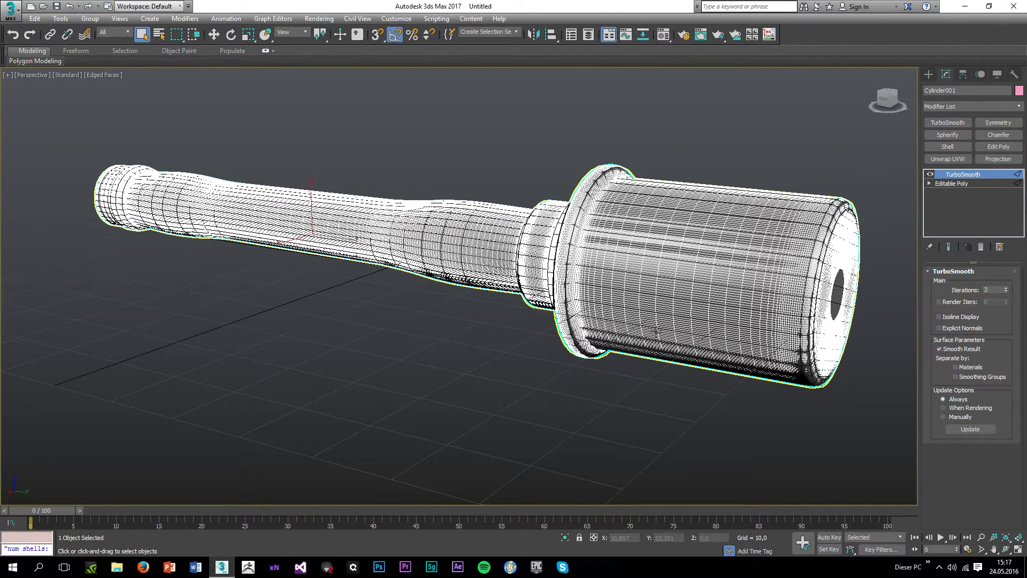
Step: Delete the high-poly grenade from the scene and select the lowpoly_grenade object
key(Delete)
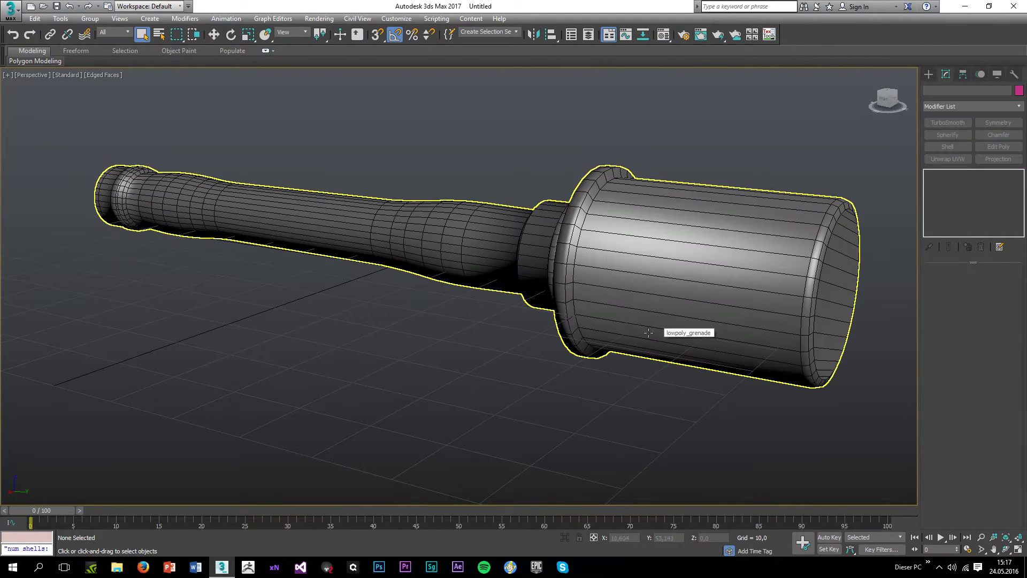
click(628, 261)
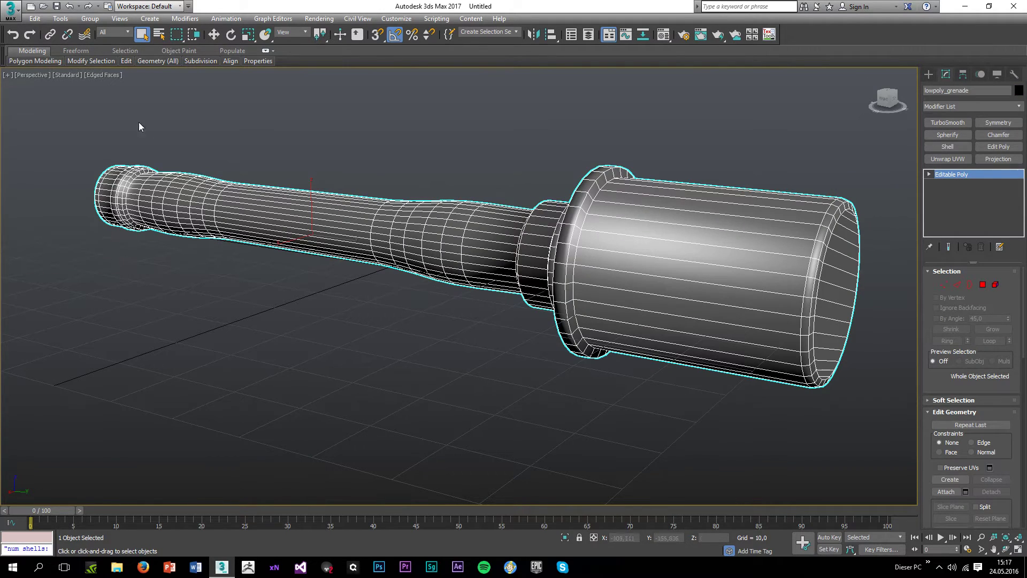
click(9, 8)
click(949, 285)
Step: Select all vertices of the low-poly grenade and connect them to triangulate the mesh
scroll(586, 300, down, 5)
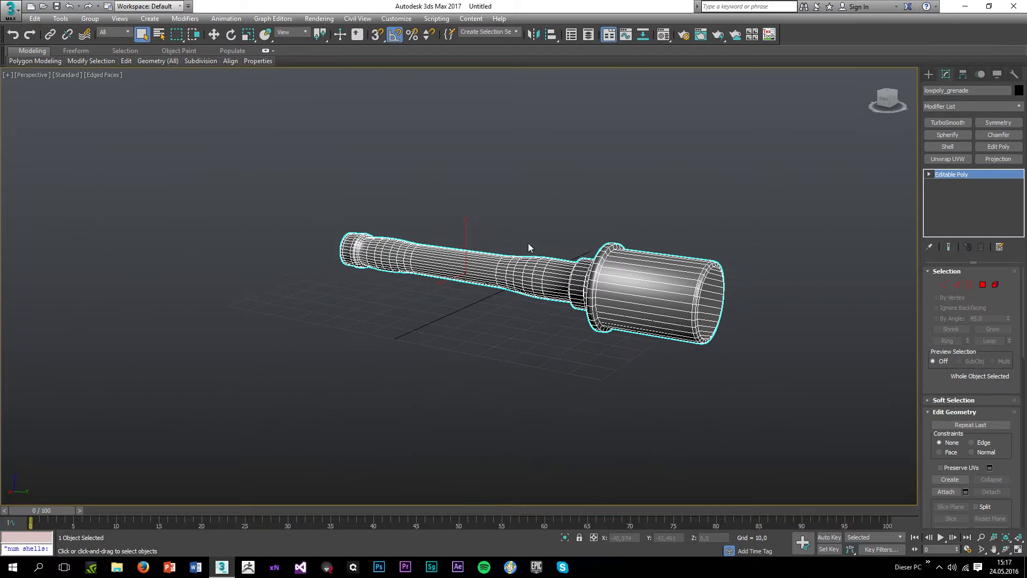
click(944, 283)
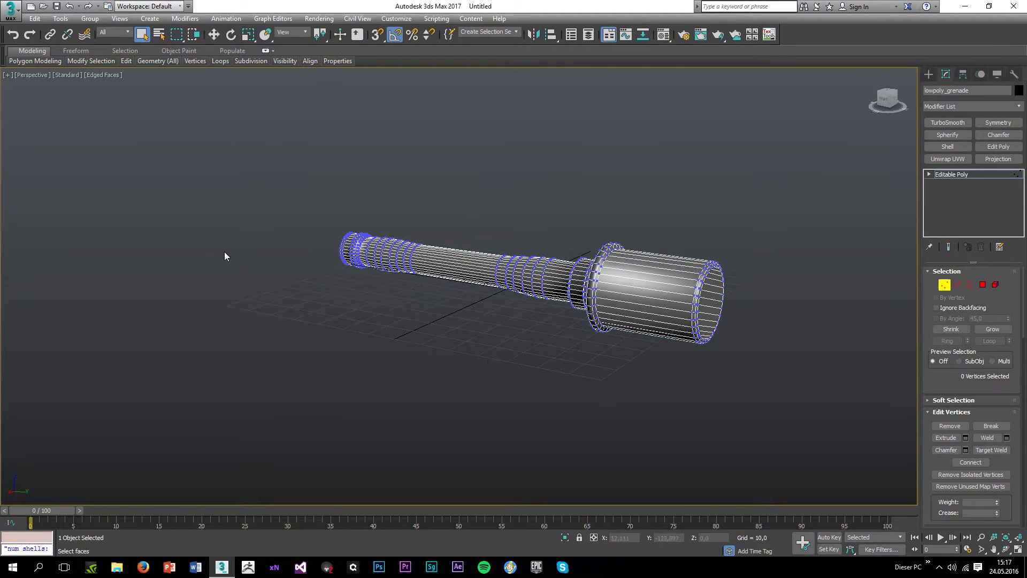
drag(229, 181, 837, 408)
scroll(506, 317, up, 6)
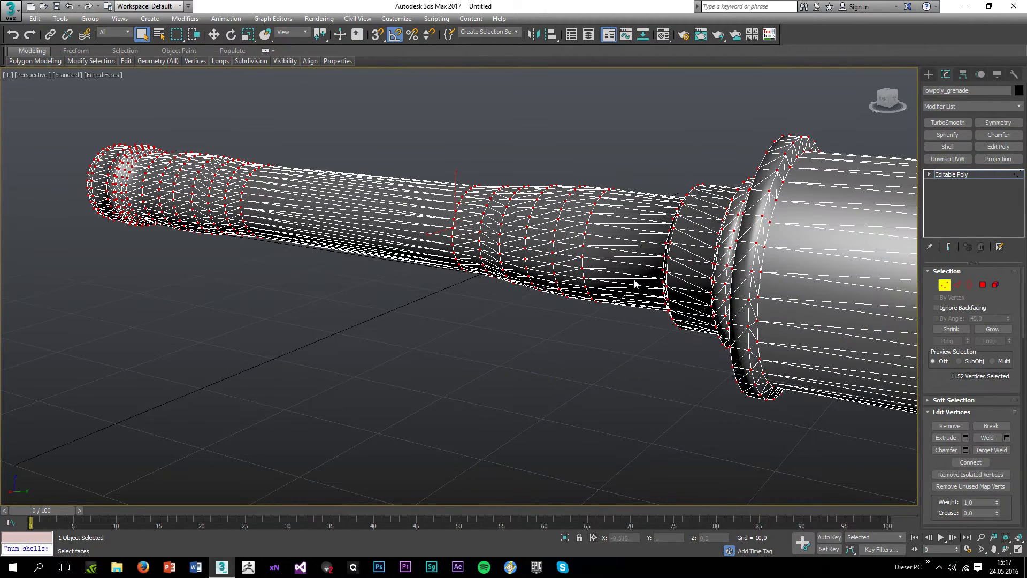
scroll(616, 315, down, 4)
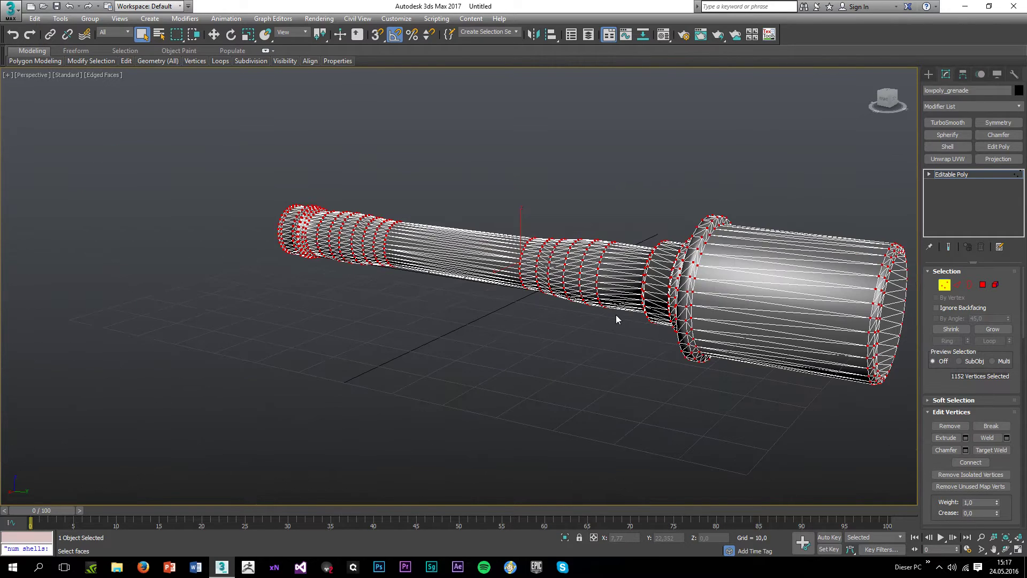
middle_drag(615, 315, 543, 314)
scroll(542, 314, up, 3)
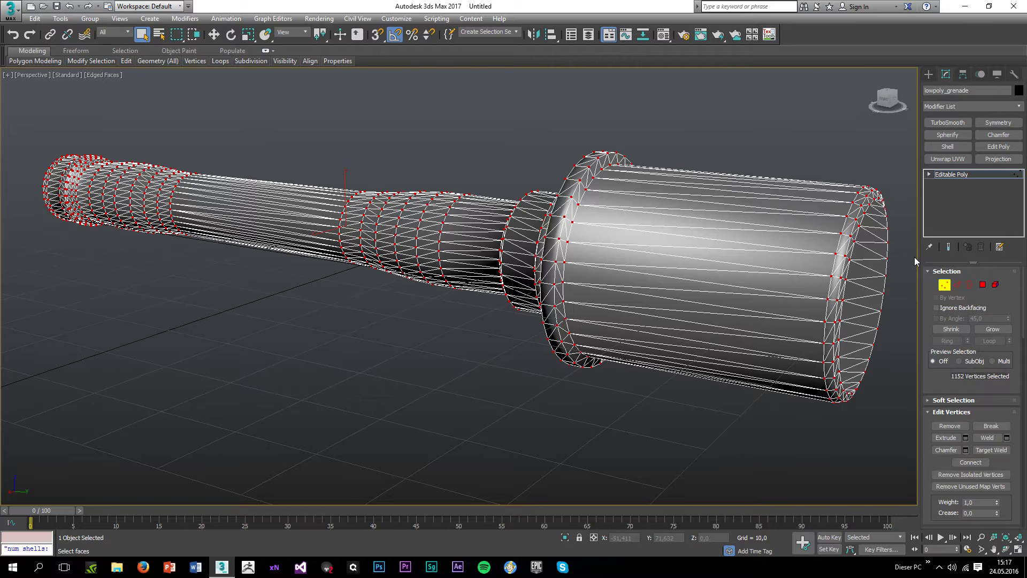
Step: Undo and redo the triangulation to compare the topology, and clear the vertex selection
key(ctrl+z)
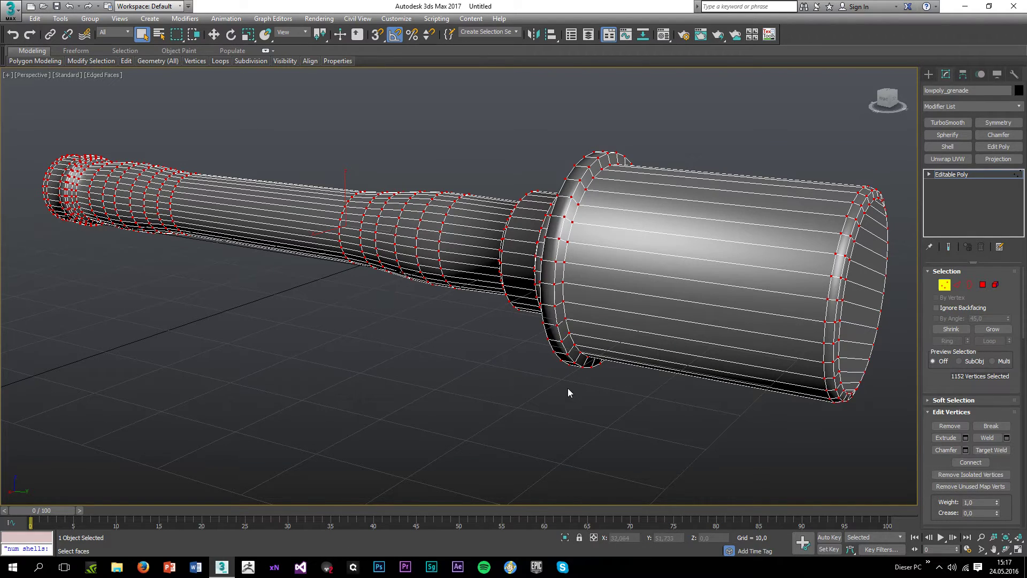
key(ctrl+y)
click(508, 396)
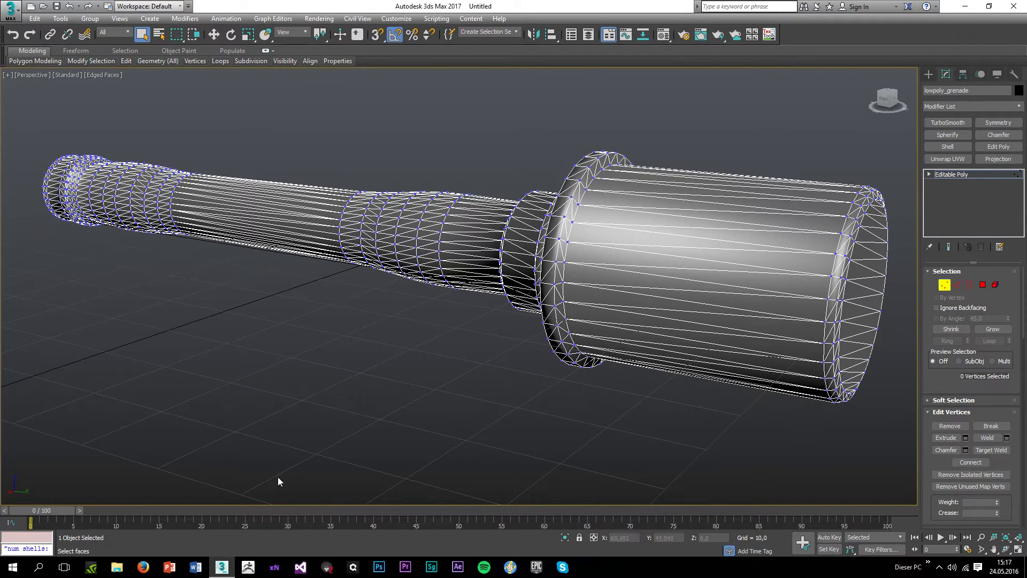
Step: Switch to edge level and toggle edged faces off and on to examine the triangulated low-poly grenade's shading
click(958, 285)
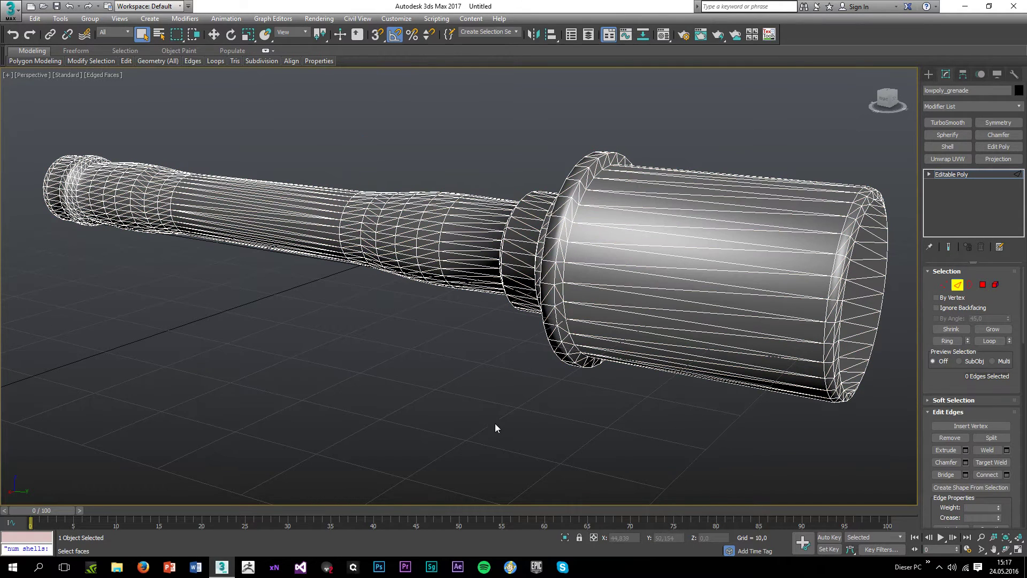
key(F4)
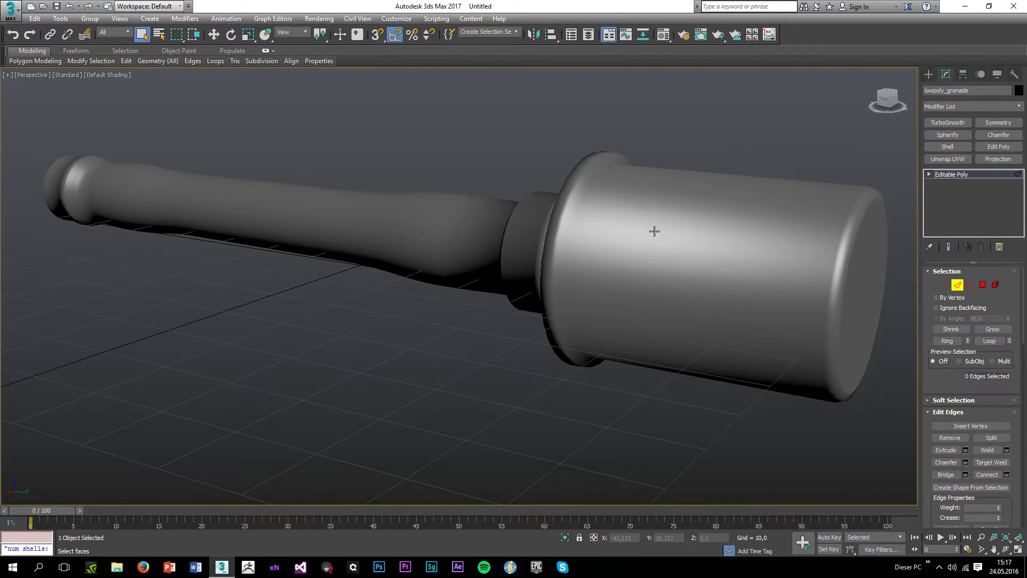
scroll(650, 236, down, 3)
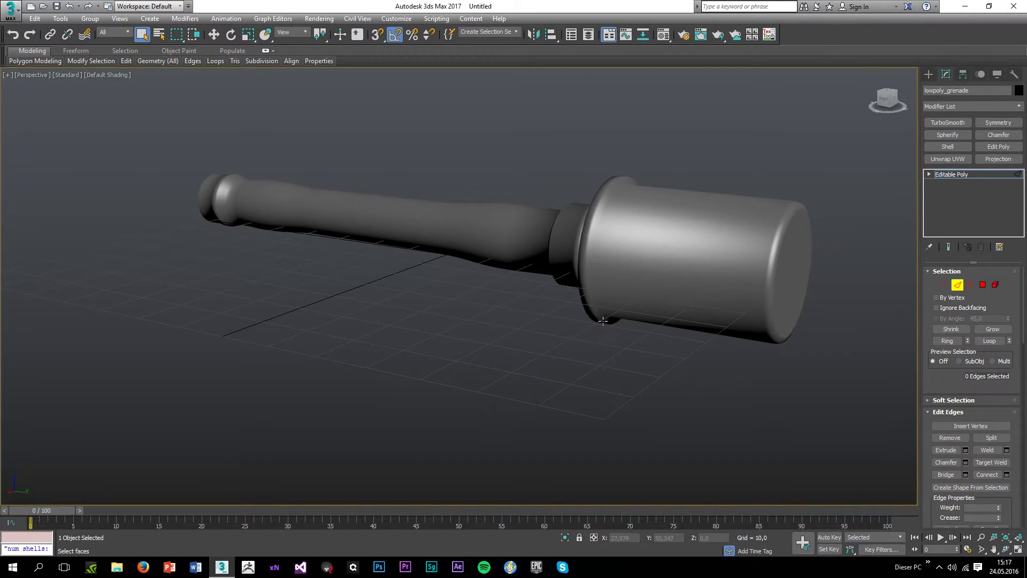
key(F4)
key(F4)
key(F4)
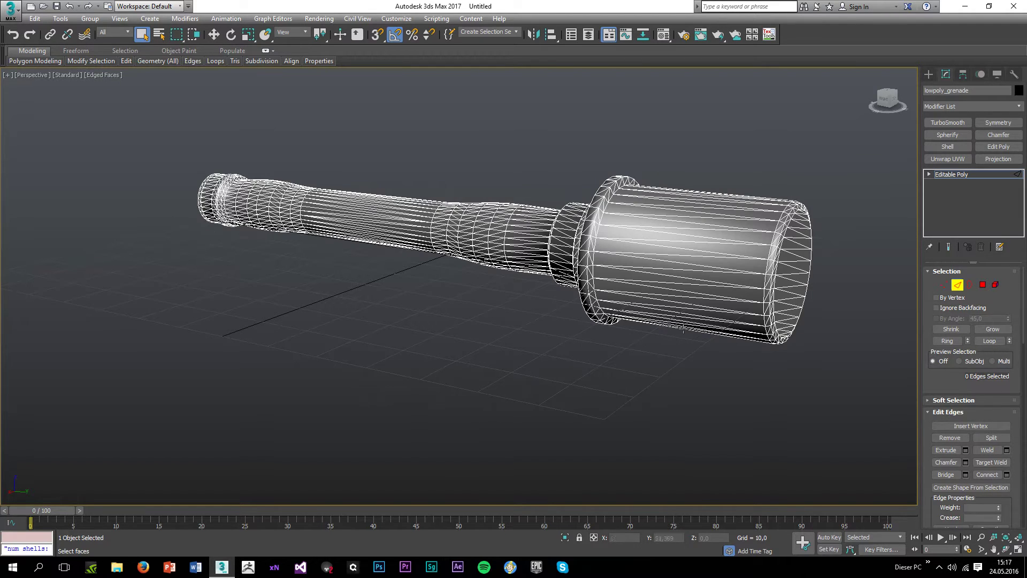
Step: Select the entire low-poly grenade at element level, export only this object as an OBJ named low_grenade with triangle faces, and clear the selection
click(996, 286)
click(500, 239)
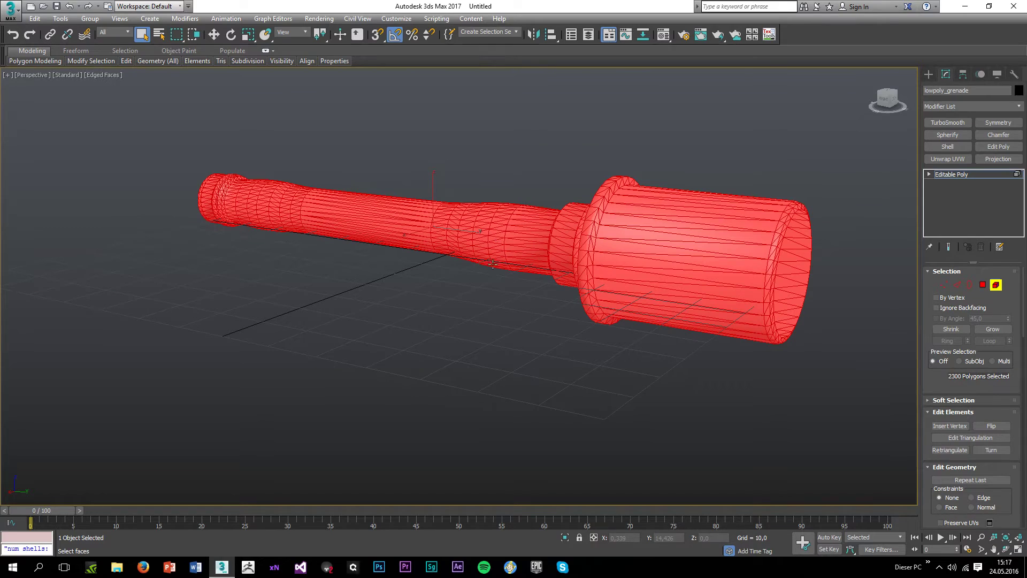
click(10, 10)
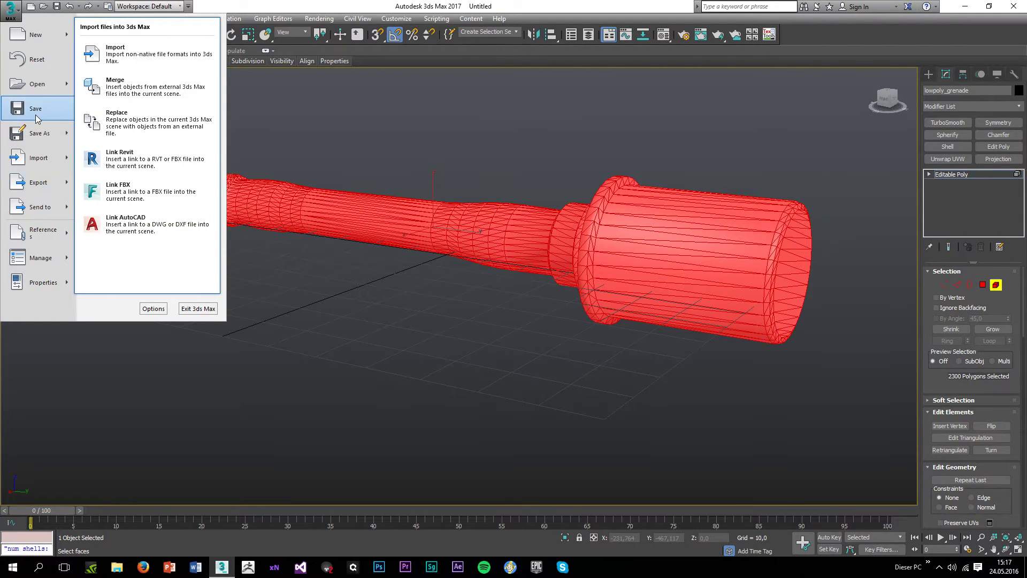
mouse_move(48, 194)
click(155, 126)
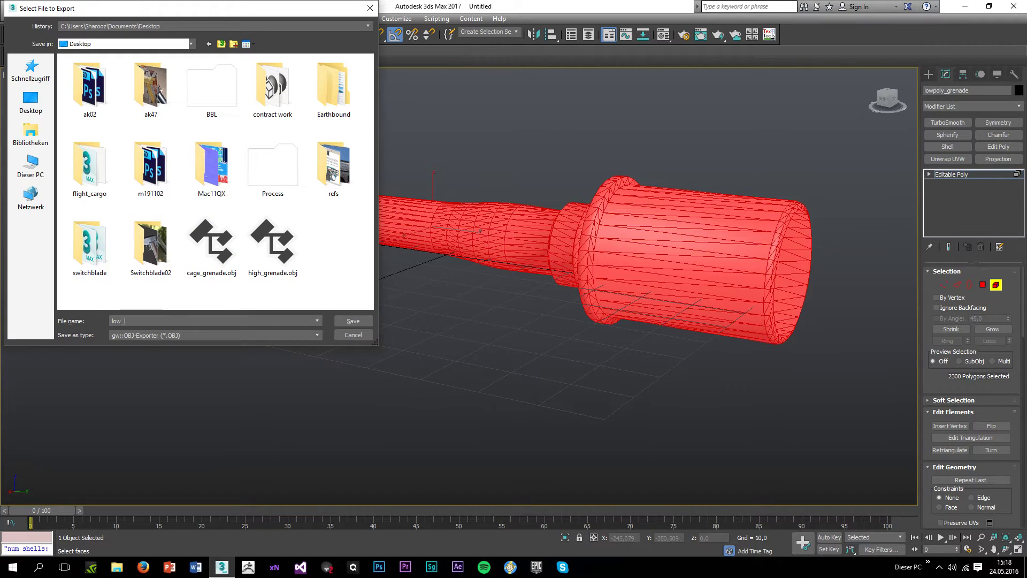
text(lowpoly_grenade)
key(Return)
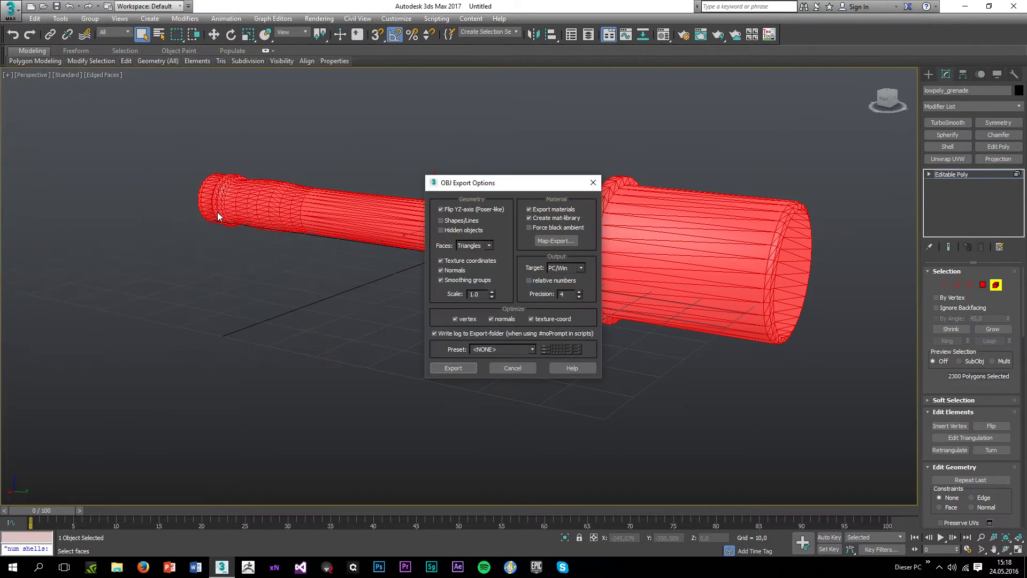
click(454, 368)
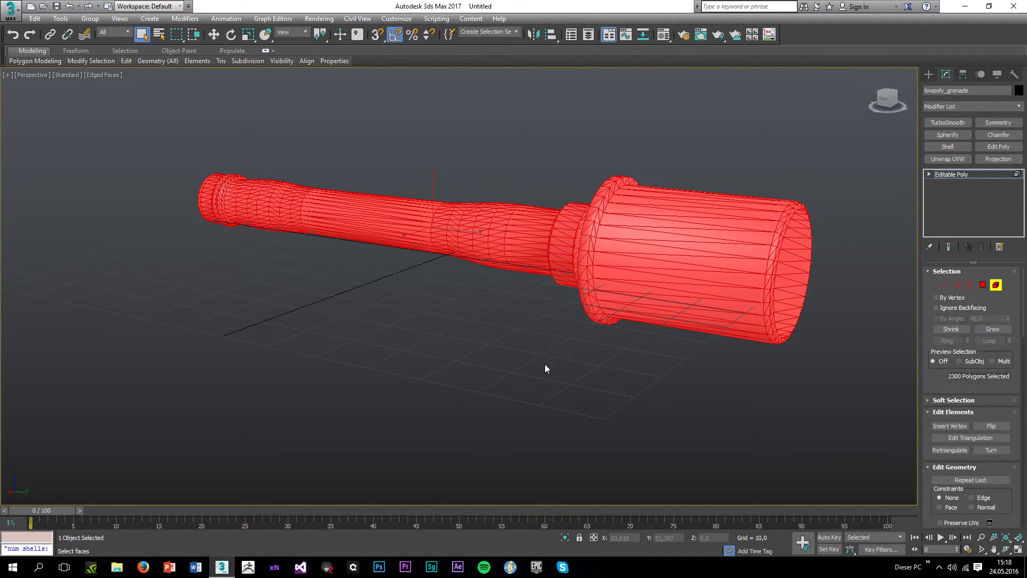
click(544, 369)
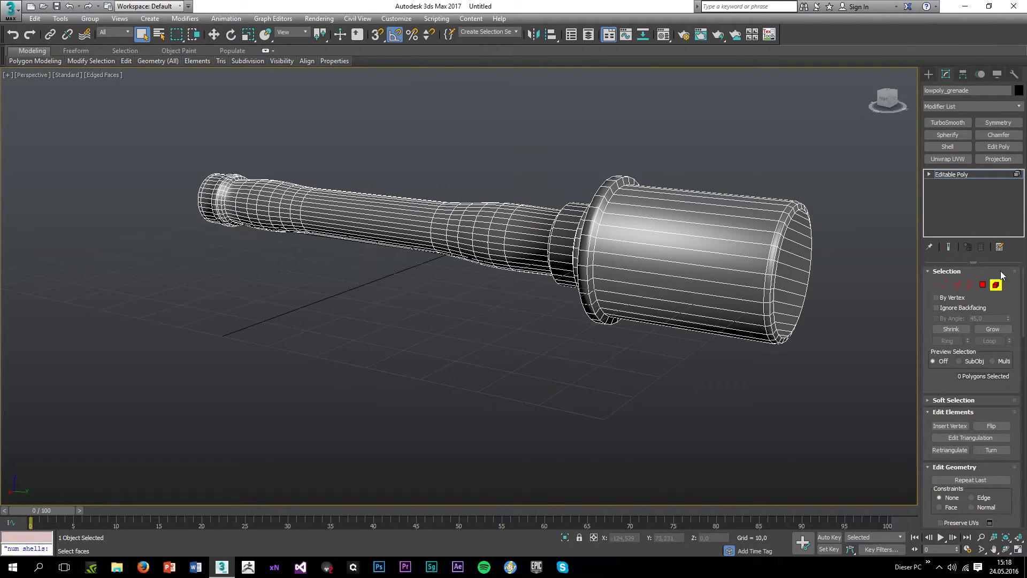
Step: Switch to polygon level and toggle edged faces off and on to examine the low-poly grenade's shading and topology
click(983, 285)
key(F4)
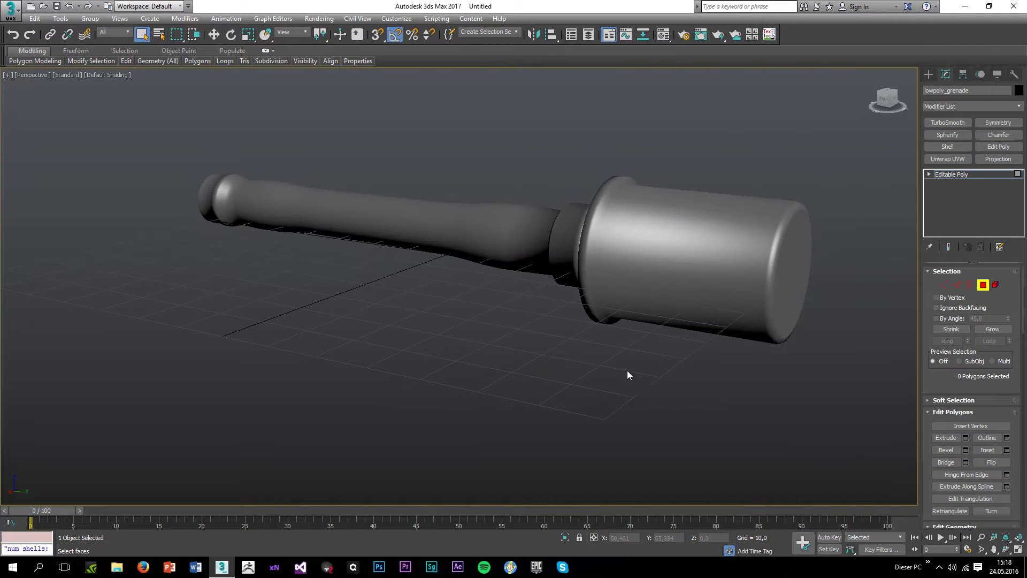
scroll(520, 282, down, 3)
alt+middle_drag(437, 319, 651, 390)
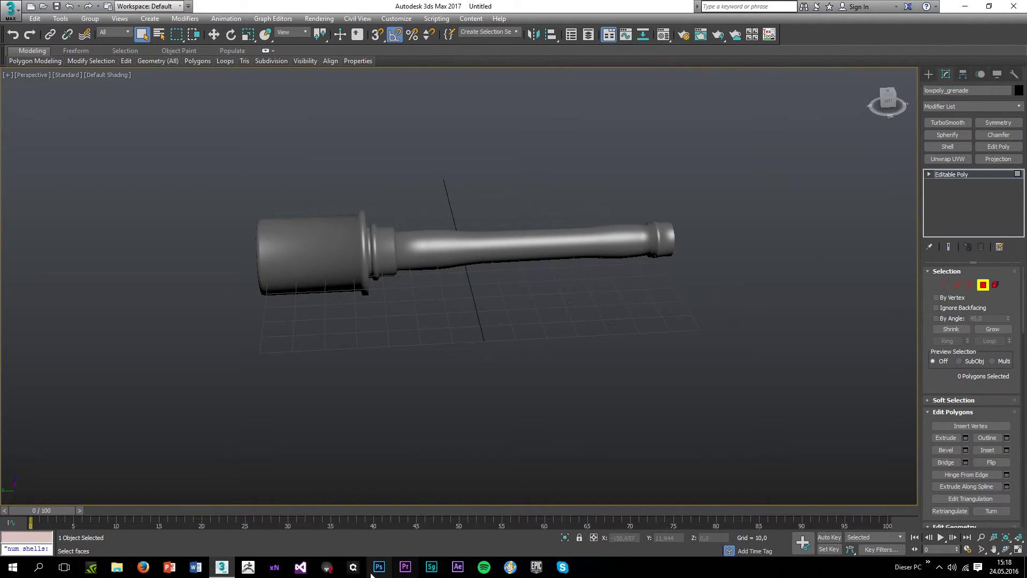
key(F4)
scroll(430, 262, up, 4)
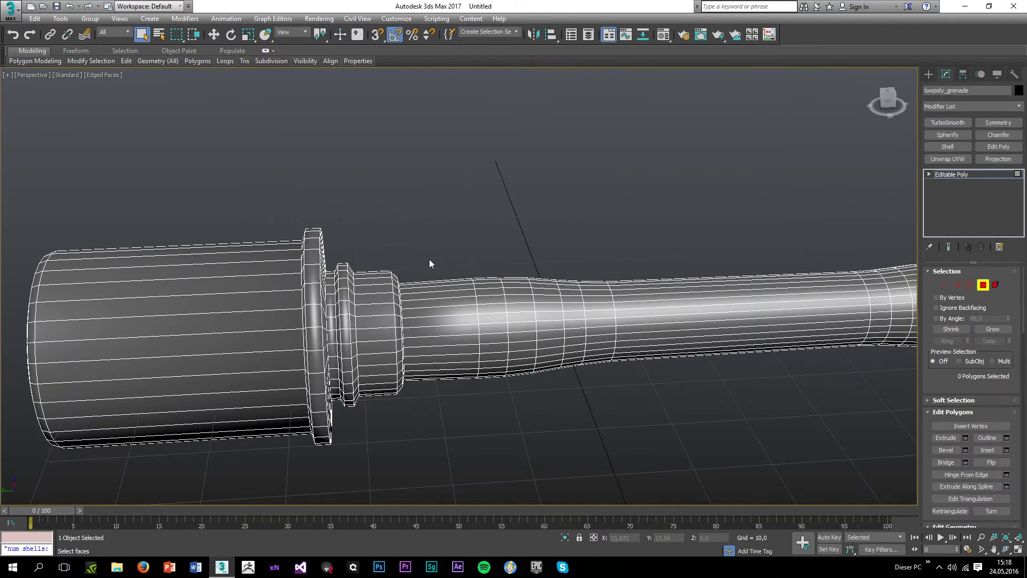
scroll(450, 356, up, 3)
scroll(429, 335, up, 4)
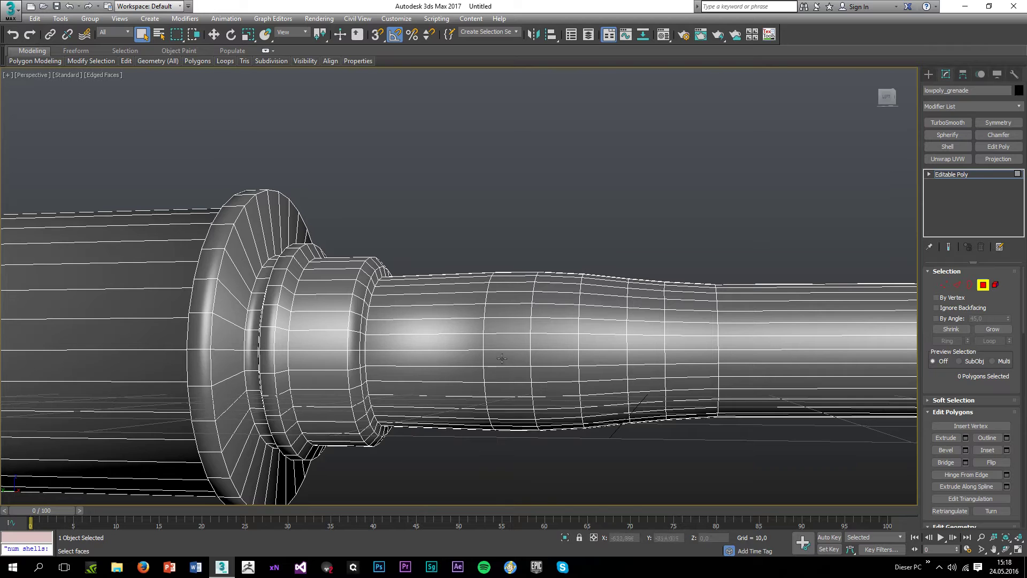
Step: Select all polygons of the wooden handle between the head and the end cap in the Left view, with selected faces shaded
middle_drag(557, 372, 400, 324)
key(alt+w)
click(279, 431)
key(alt+w)
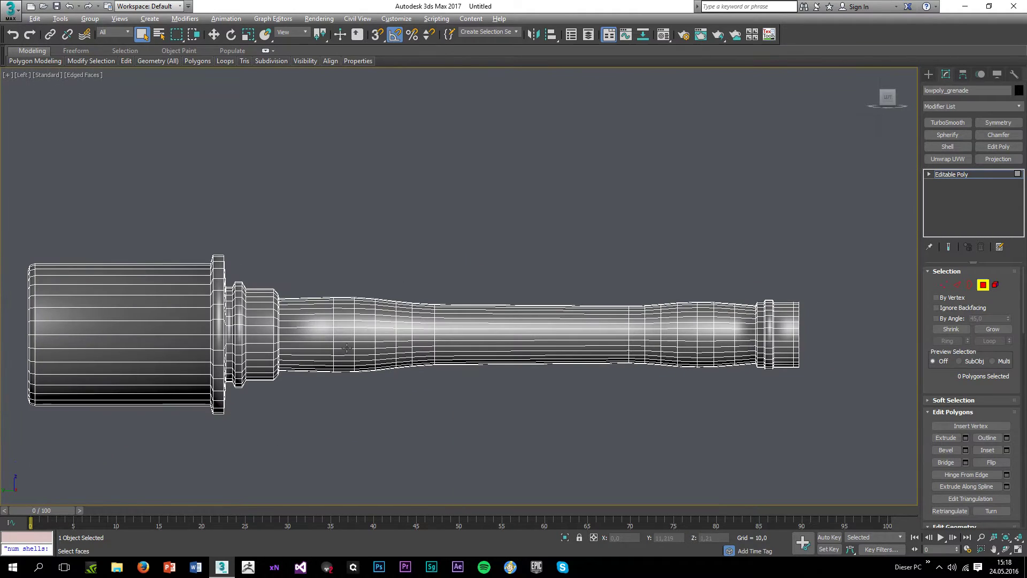
middle_drag(495, 323, 399, 335)
drag(209, 266, 660, 415)
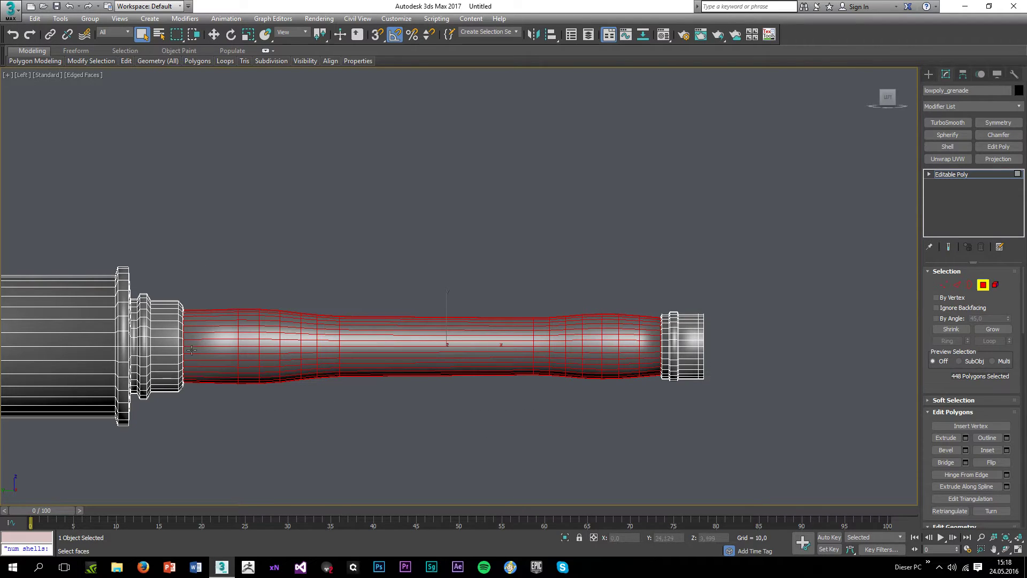
key(F2)
scroll(215, 303, up, 2)
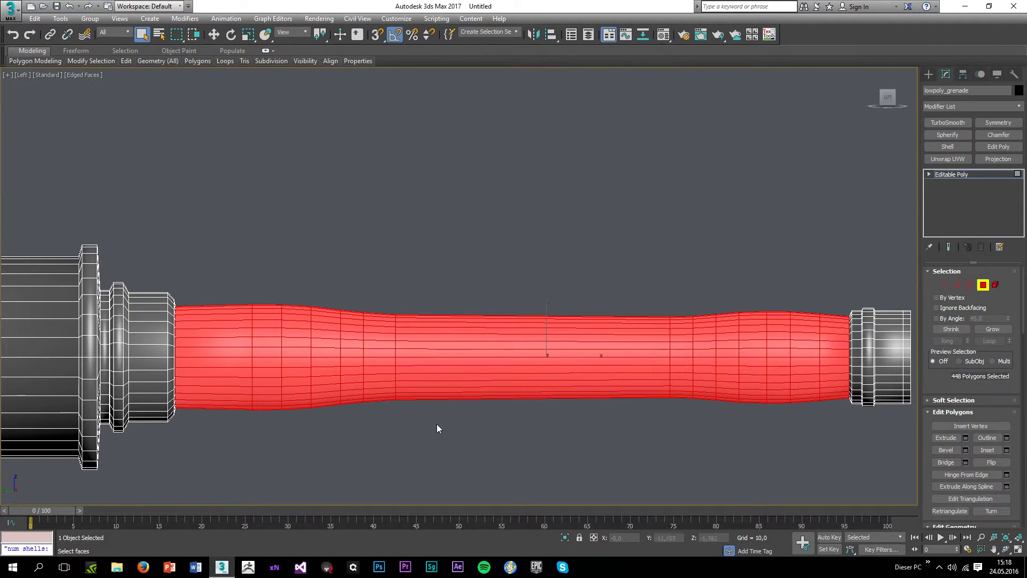
Step: Set the second material's diffuse color to dark brown, assign it to the selected handle polygons, and clear the selection
key(m)
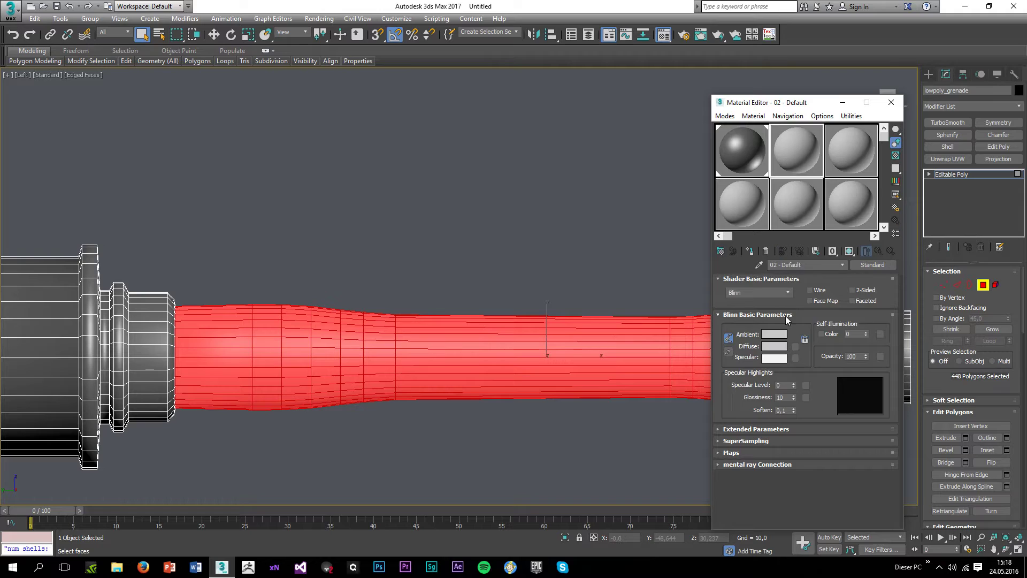
click(774, 347)
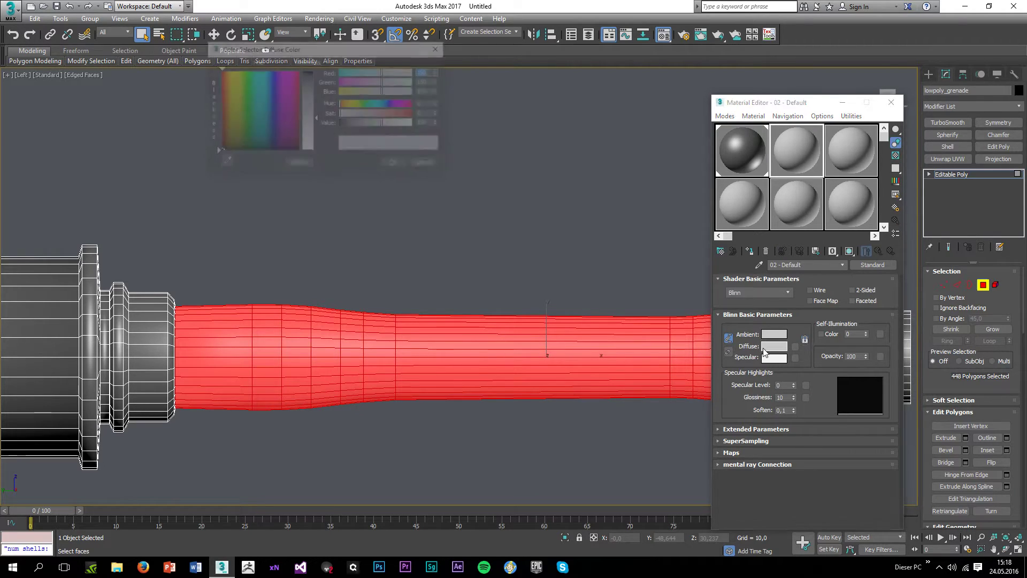
drag(237, 138, 221, 119)
drag(316, 105, 316, 73)
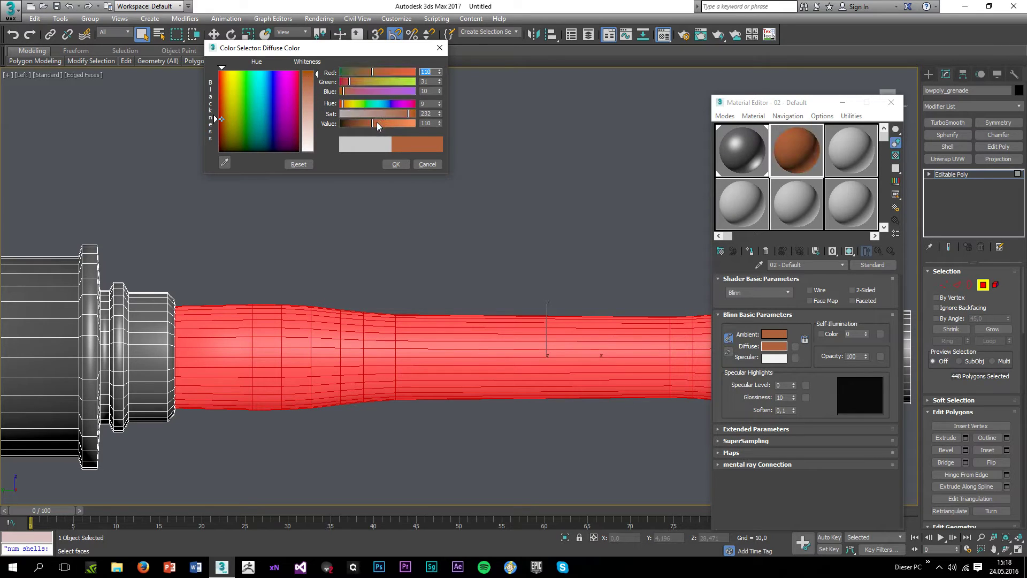
mouse_move(370, 126)
mouse_down()
mouse_move(349, 123)
mouse_move(400, 115)
mouse_move(381, 118)
mouse_up()
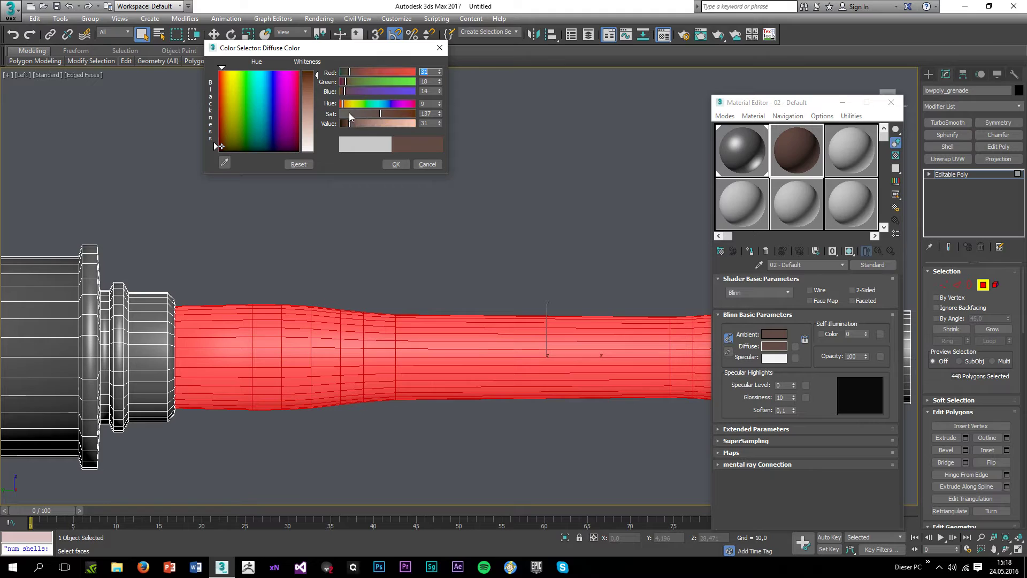
drag(306, 107, 316, 75)
click(396, 165)
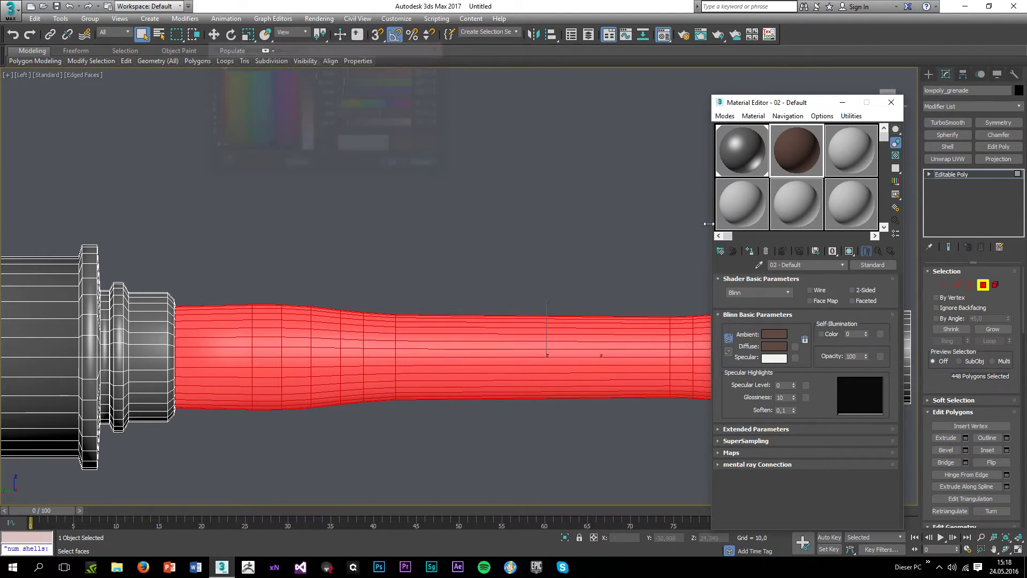
click(504, 241)
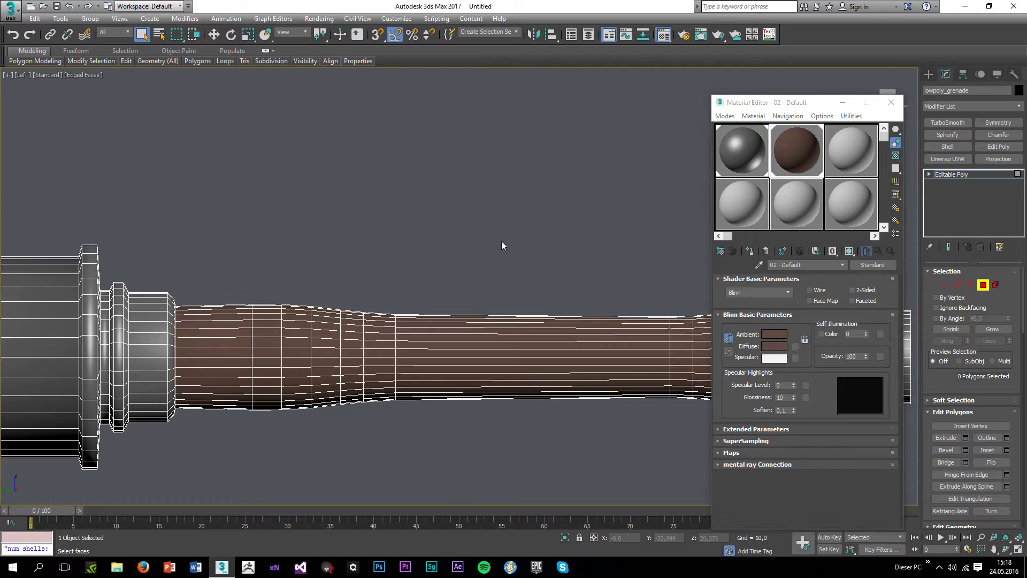
Step: Turn off edged faces and set the third material's diffuse color to a dark saturated green
key(F4)
scroll(514, 277, down, 2)
middle_drag(514, 278, 591, 309)
click(851, 150)
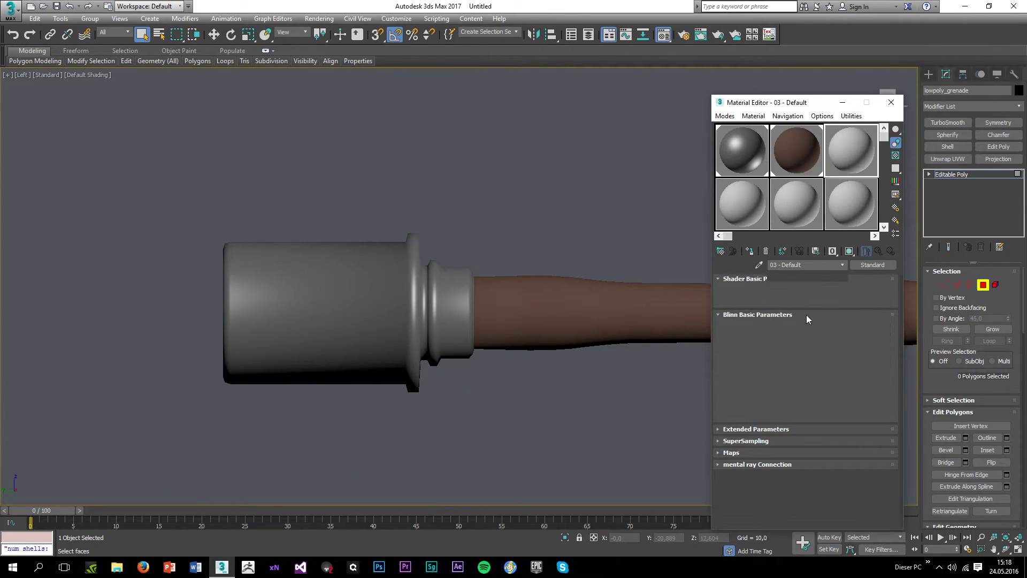
click(775, 346)
drag(285, 108, 246, 124)
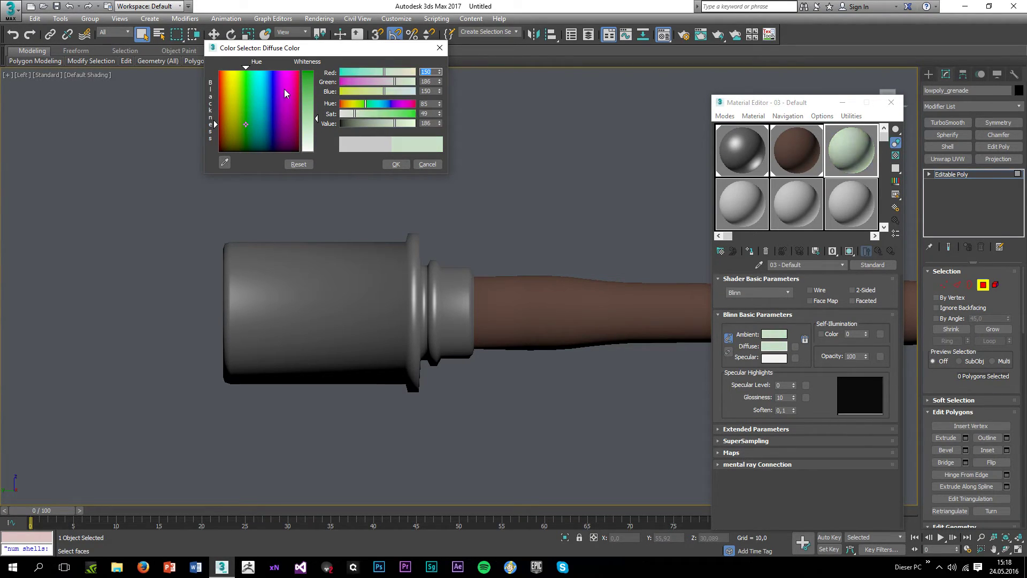
drag(309, 91, 308, 70)
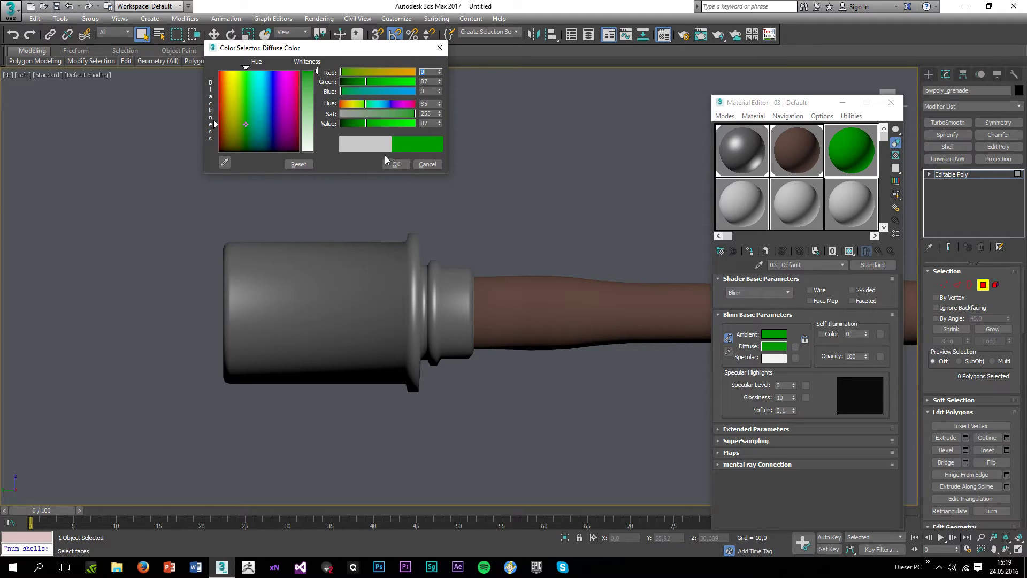
drag(364, 123, 356, 124)
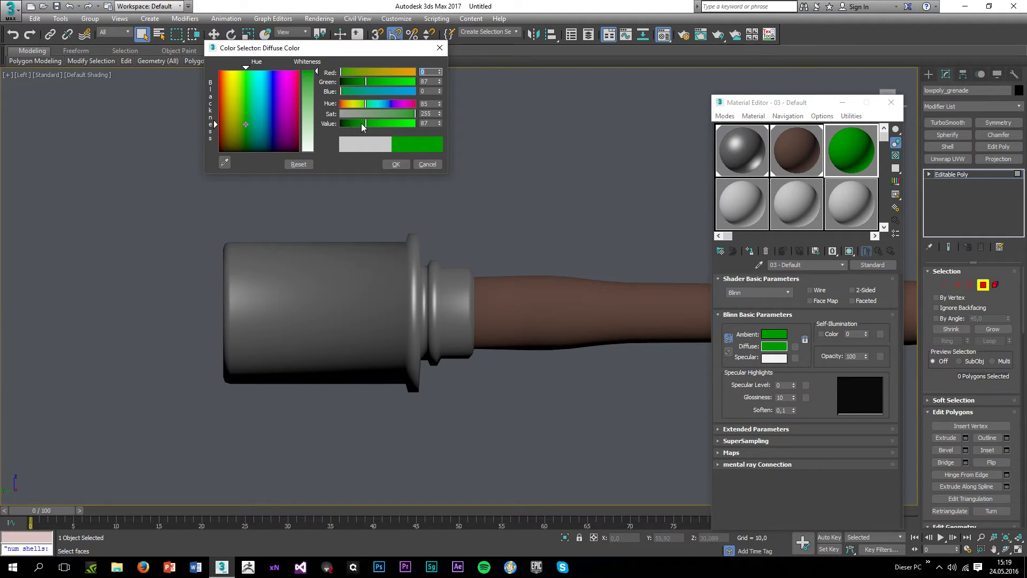
click(397, 164)
Step: Select the polygons of the grenade head, collar and end cap, assign the green material to them, and clear the selection
scroll(240, 192, down, 2)
drag(196, 168, 406, 355)
scroll(397, 246, up, 3)
alt+drag(554, 434, 484, 210)
scroll(527, 313, down, 2)
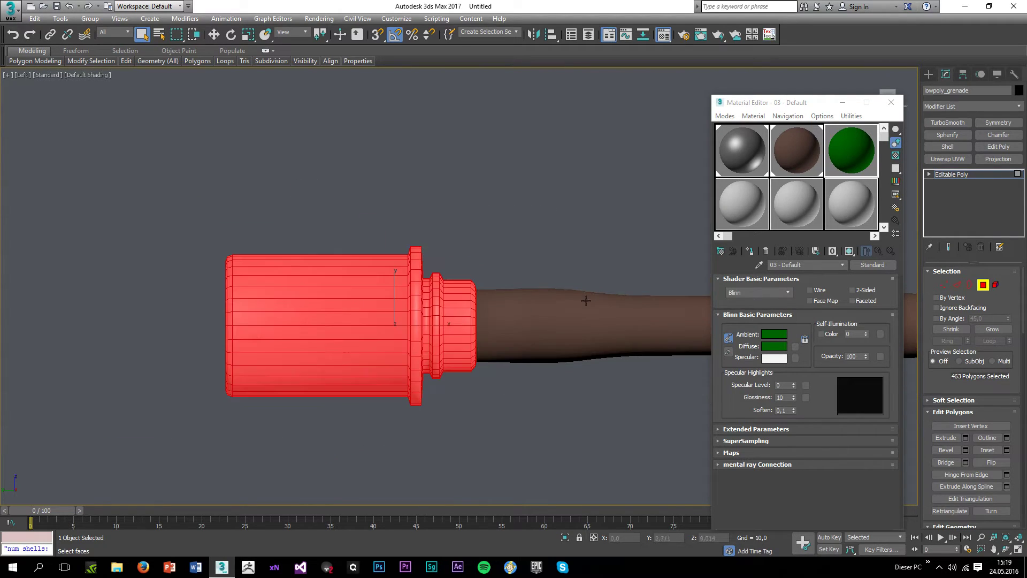
scroll(583, 304, down, 3)
scroll(362, 292, up, 4)
scroll(464, 310, up, 4)
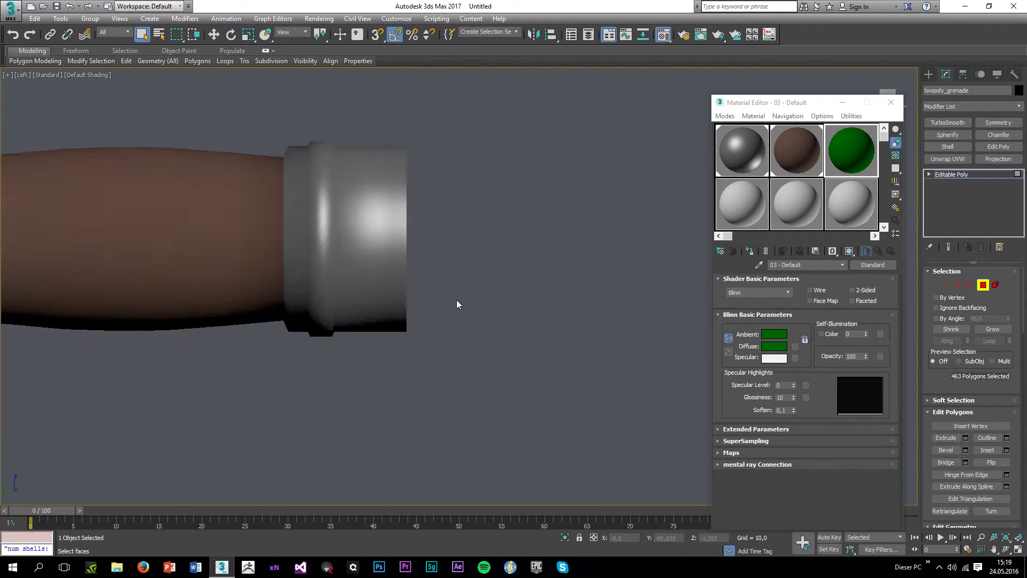
drag(492, 440, 251, 86)
drag(852, 158, 343, 255)
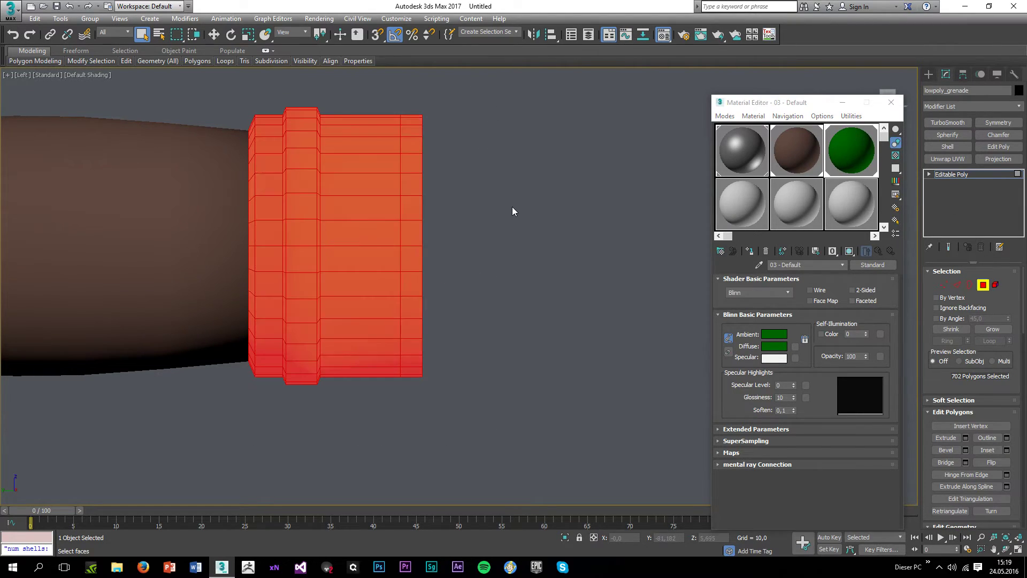
click(514, 210)
Step: Close the Material Editor and show the two-colored grenade in the Perspective view without edged faces
scroll(462, 254, down, 3)
scroll(186, 329, down, 3)
middle_drag(185, 330, 476, 313)
key(F4)
key(F4)
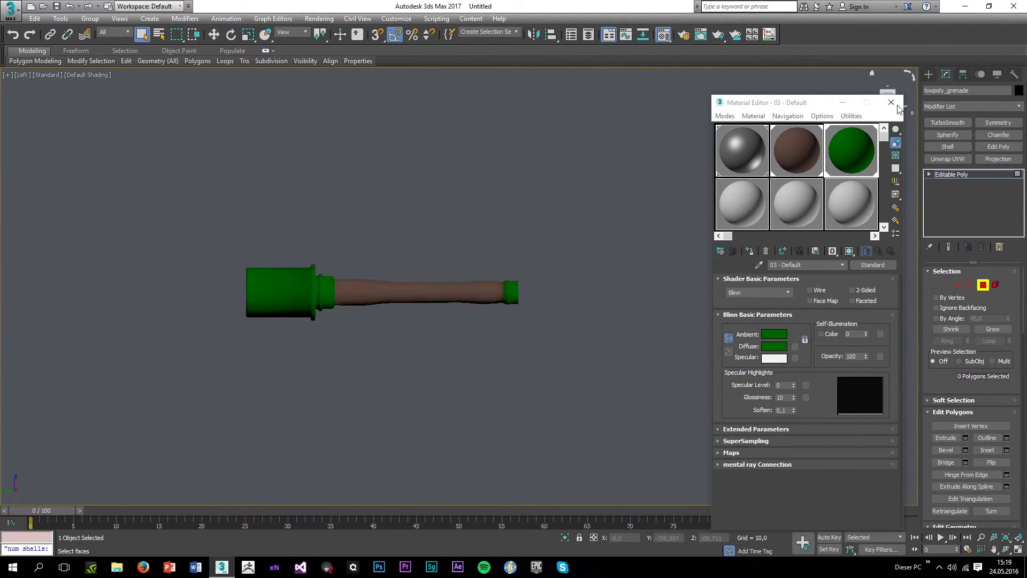
click(891, 102)
key(alt+w)
click(629, 317)
key(alt+w)
key(F4)
mouse_move(594, 248)
alt+middle_down()
mouse_move(431, 328)
mouse_move(548, 333)
mouse_move(663, 278)
mouse_move(725, 297)
mouse_move(745, 253)
mouse_move(405, 352)
mouse_move(343, 304)
mouse_move(785, 253)
mouse_move(730, 307)
mouse_move(665, 319)
mouse_move(601, 291)
mouse_move(665, 305)
mouse_move(674, 277)
mouse_move(582, 291)
alt+middle_up()
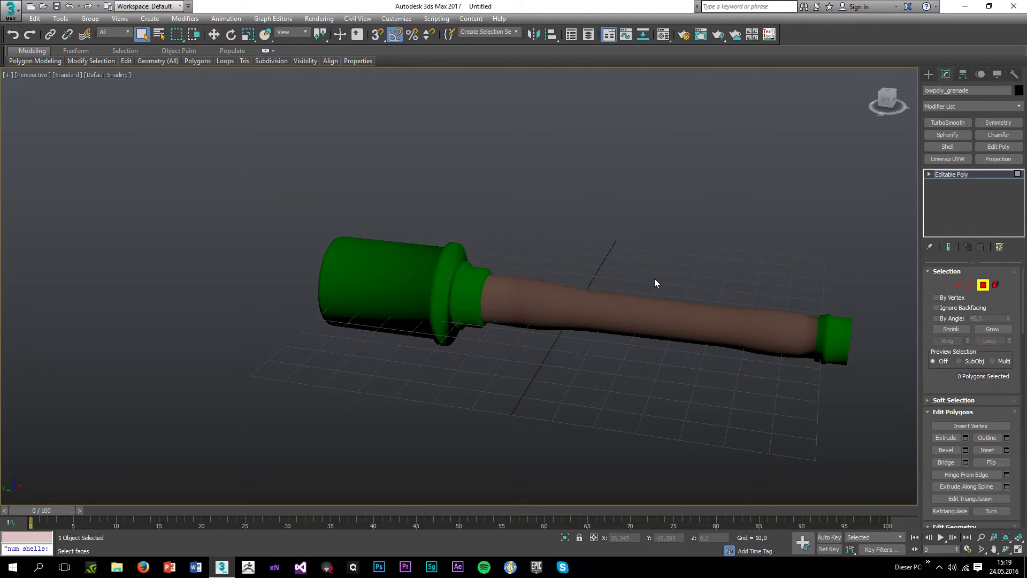
Step: Open Render To Texture for the low-poly grenade and delete the NormalsMap output element
key(0)
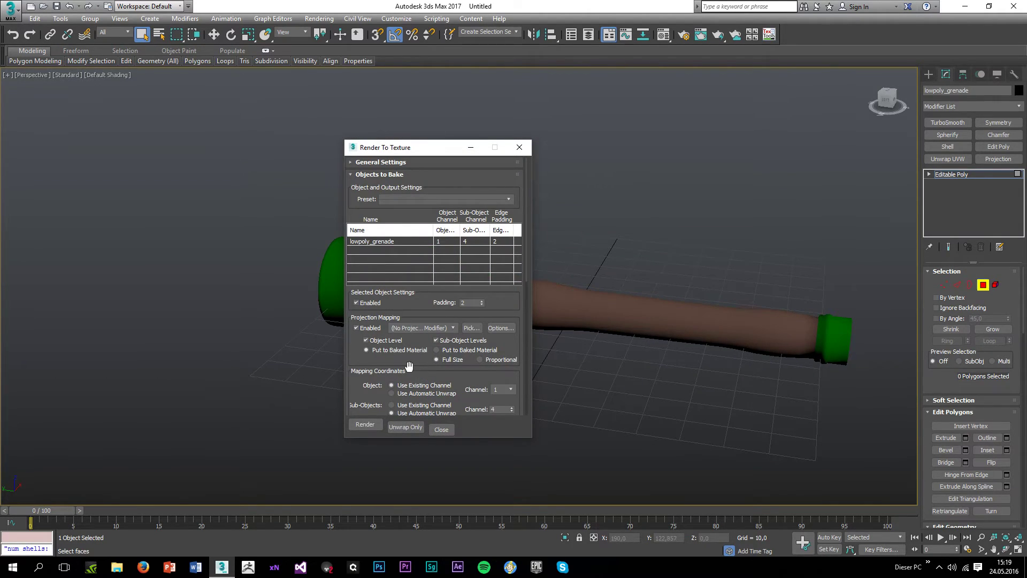
scroll(408, 365, down, 3)
right_click(481, 255)
scroll(414, 348, down, 12)
scroll(413, 348, down, 1)
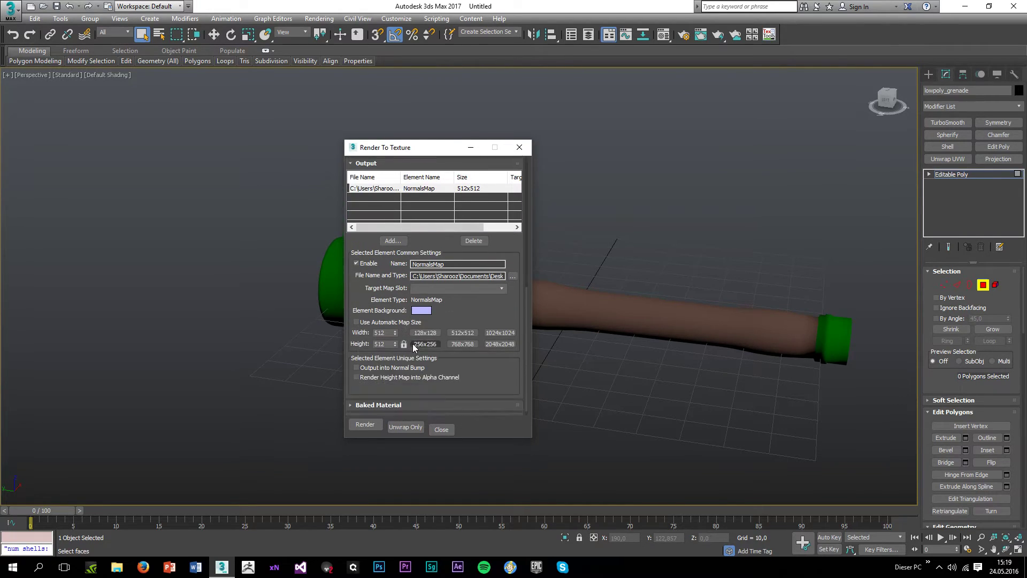
click(500, 344)
click(474, 241)
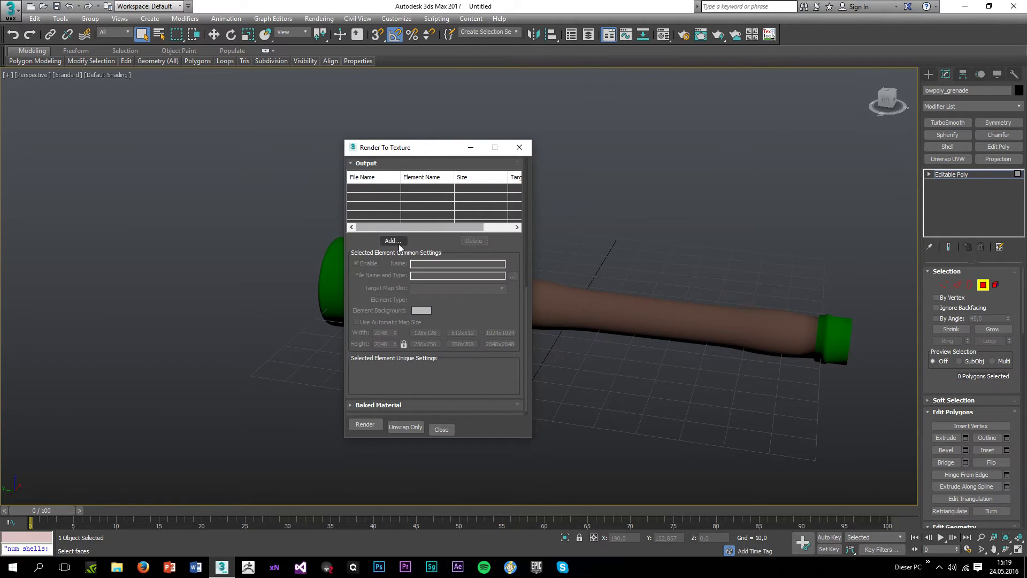
Step: Add a DiffuseMap output element and set its file to a Targa image named color_id_grenade on the Desktop
click(398, 243)
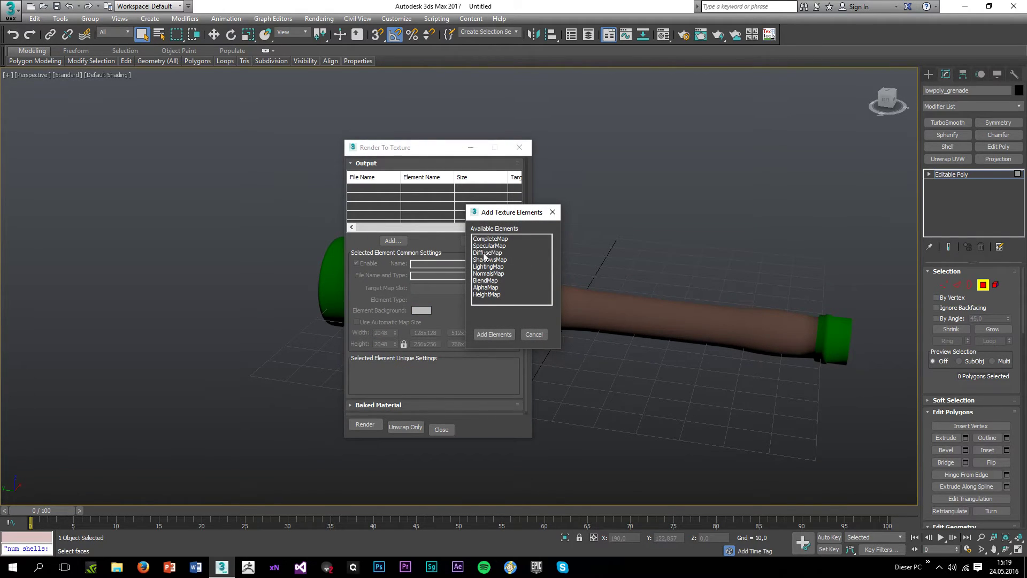
double_click(484, 253)
click(512, 276)
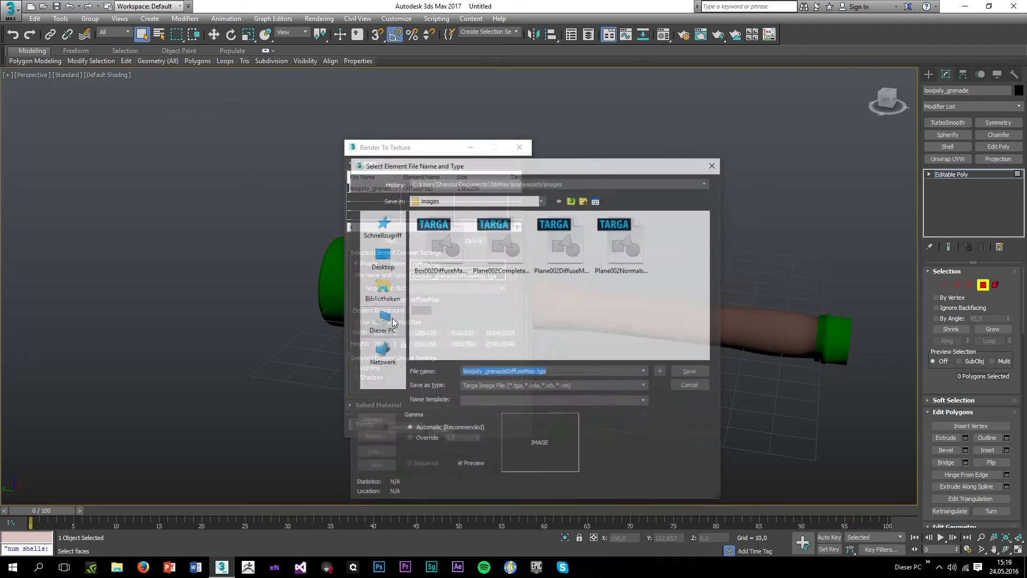
click(381, 256)
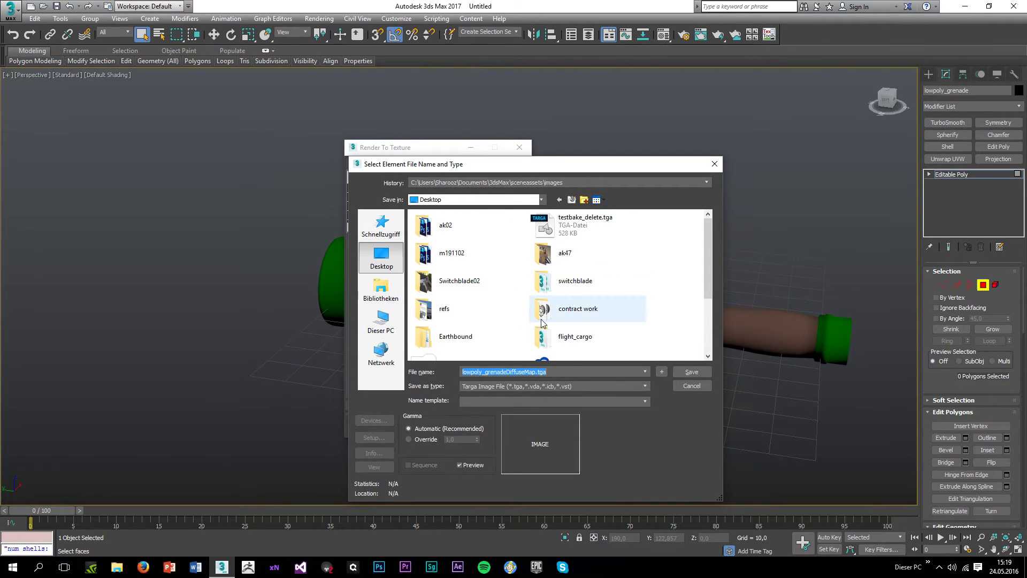
text(colo)
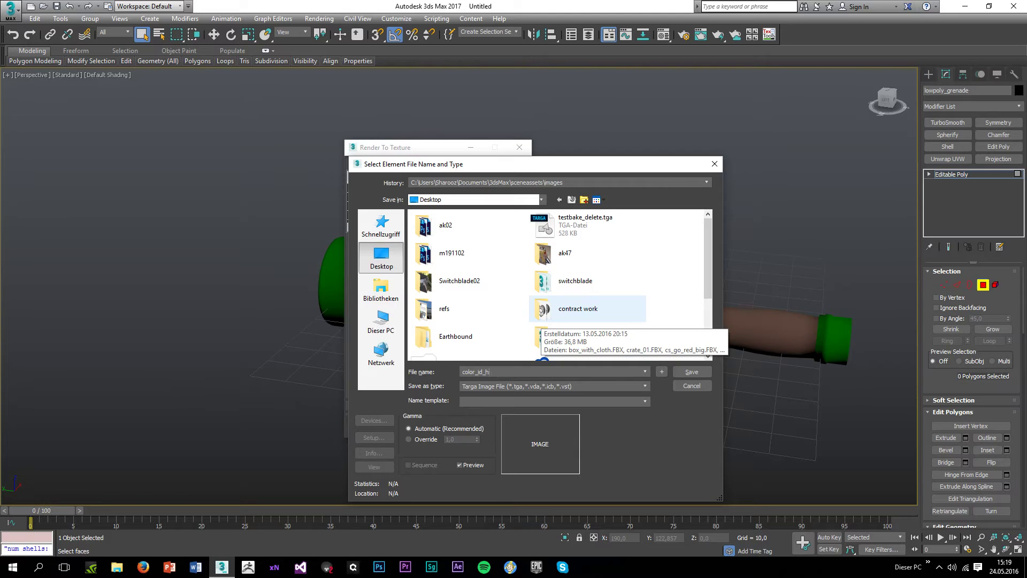
text(r_id_grenad)
key(Return)
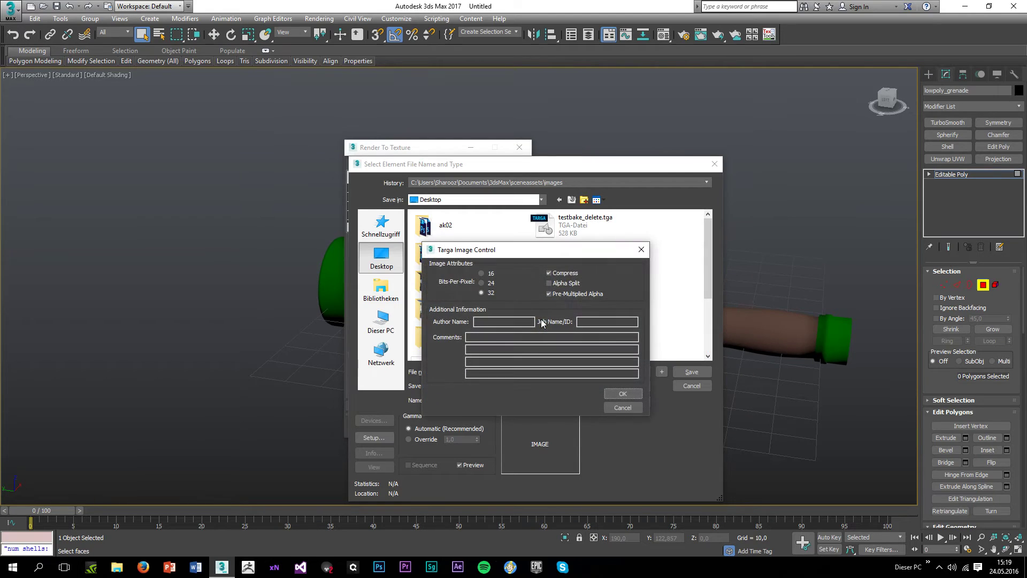
click(623, 394)
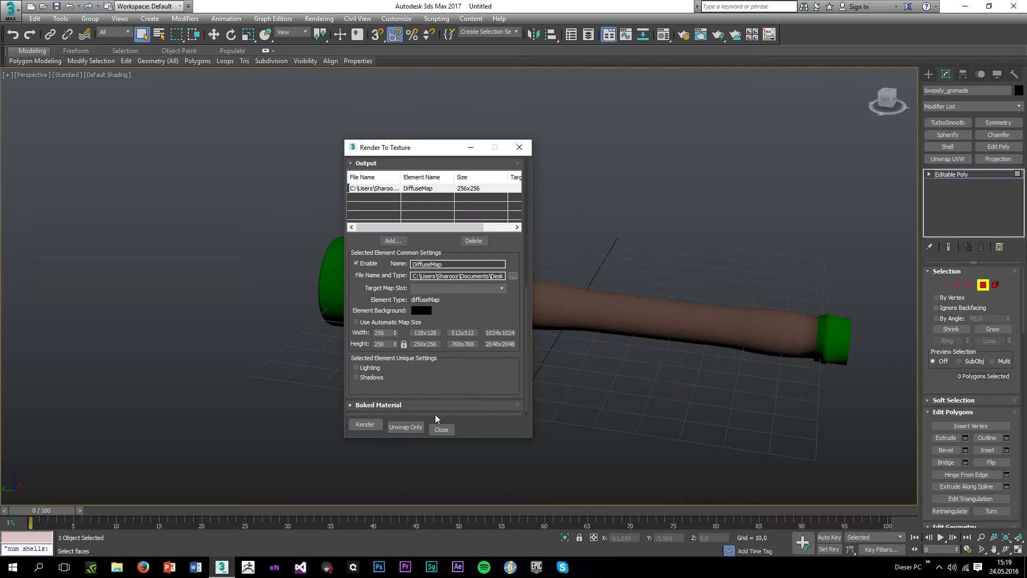
Step: Render the diffuse map at 256x256 without a target map slot and close the rendered image
click(377, 424)
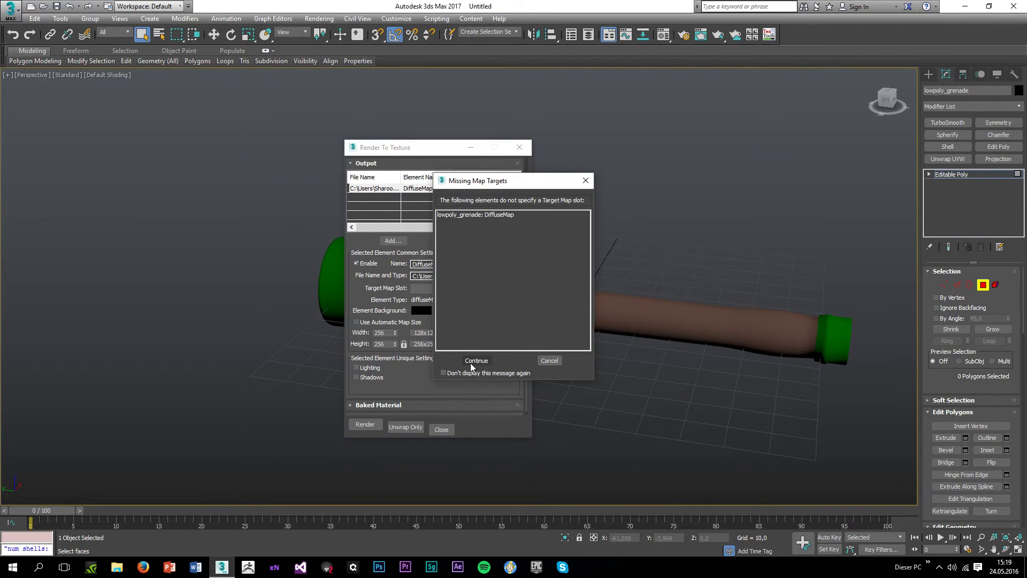
click(475, 360)
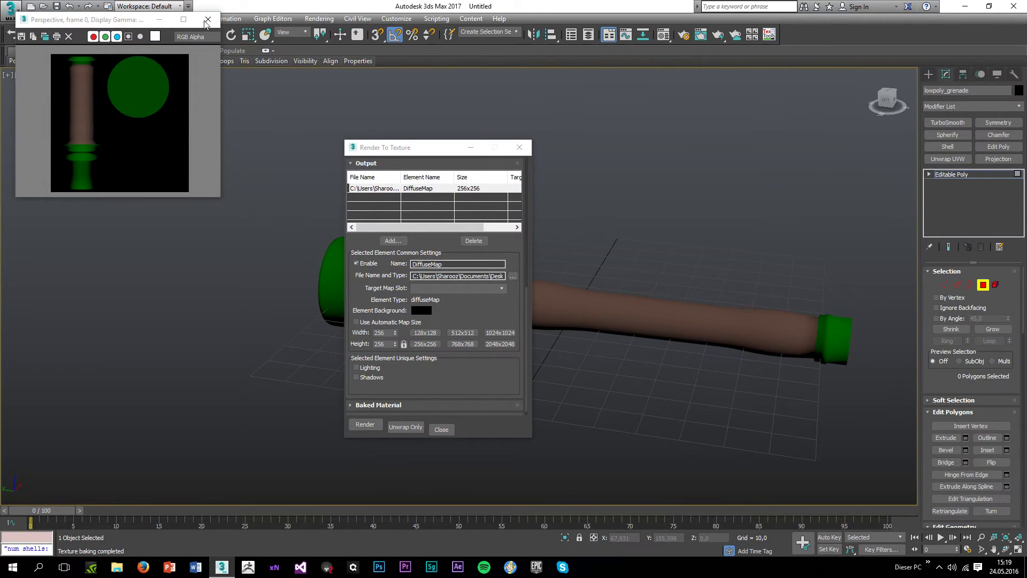
click(207, 19)
Step: Set the diffuse map size to 2048x2048 and render it again, overwriting the existing file
click(500, 343)
click(367, 426)
click(476, 360)
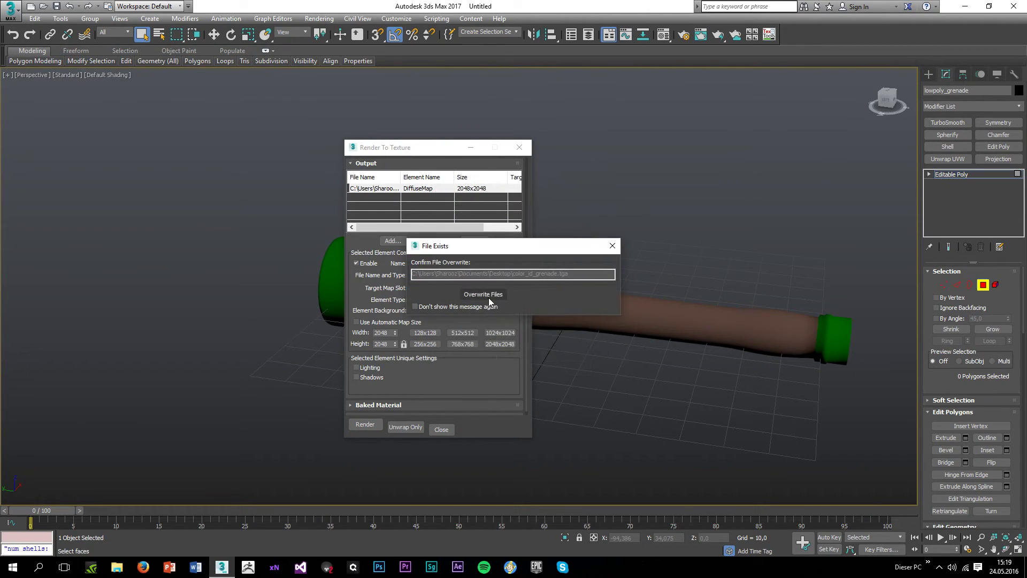
click(488, 296)
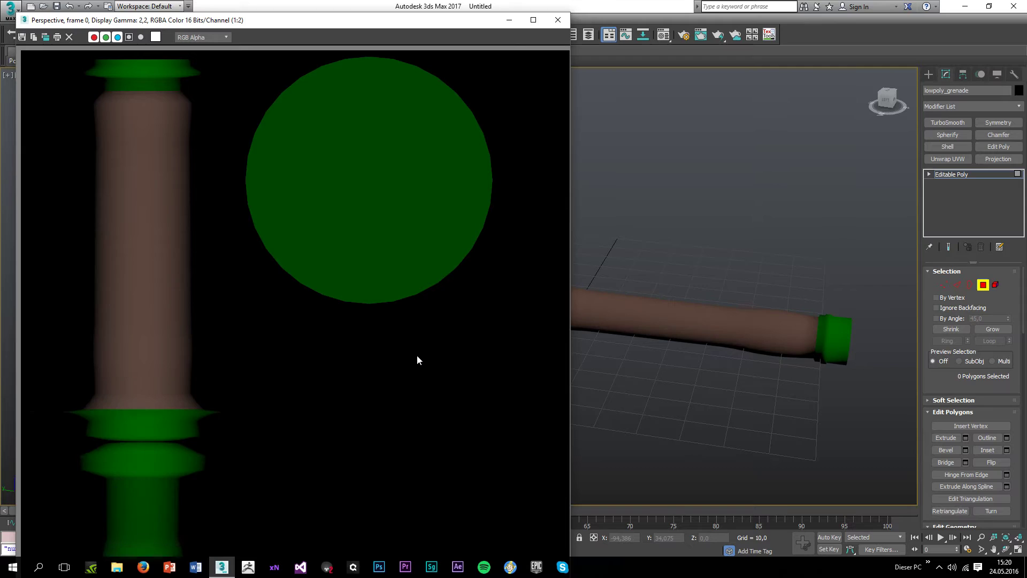
Step: Close the rendered diffuse image and the Render To Texture dialog, keeping the scene open
scroll(378, 399, down, 1)
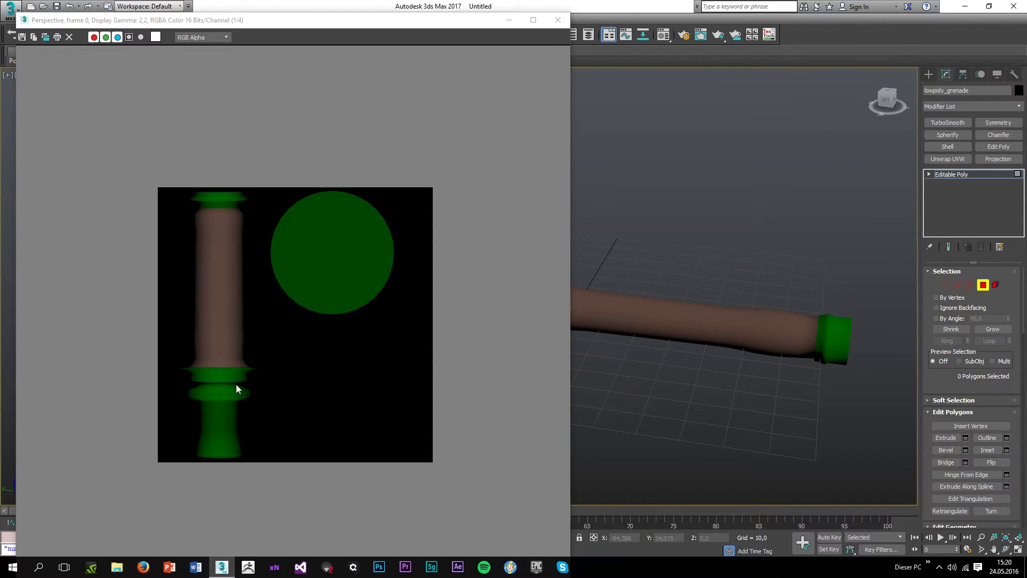
click(558, 20)
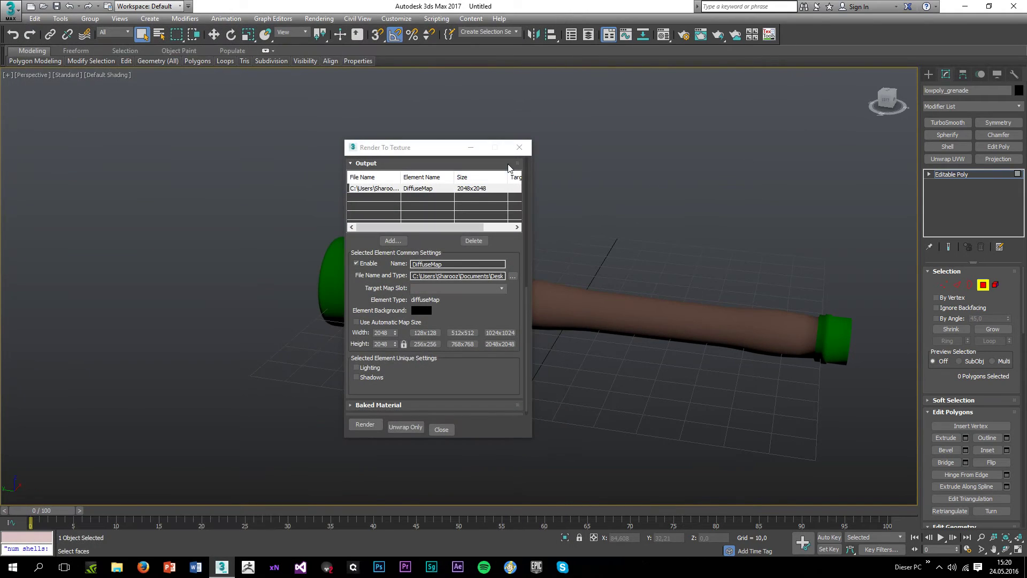
click(521, 152)
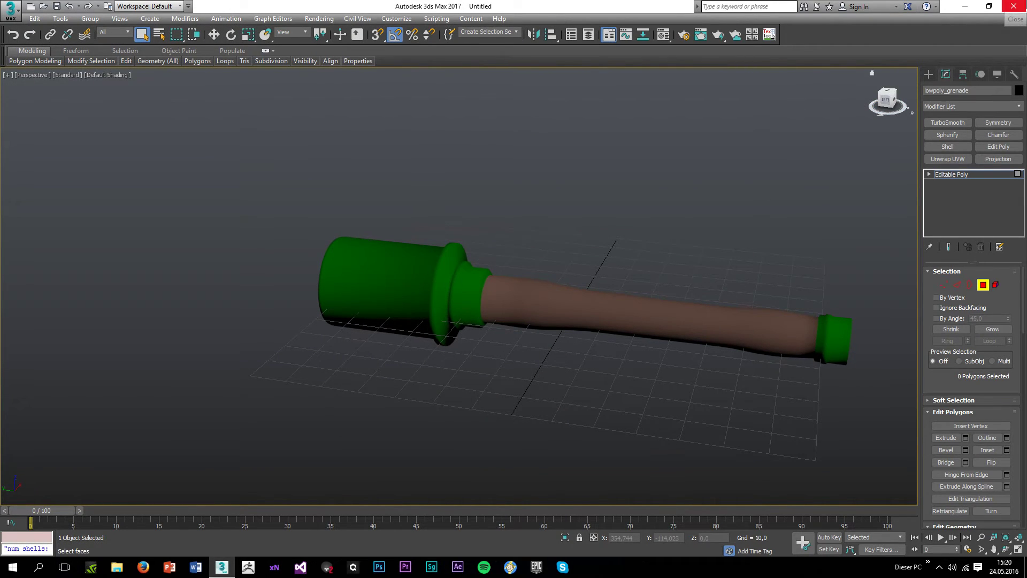
click(1015, 5)
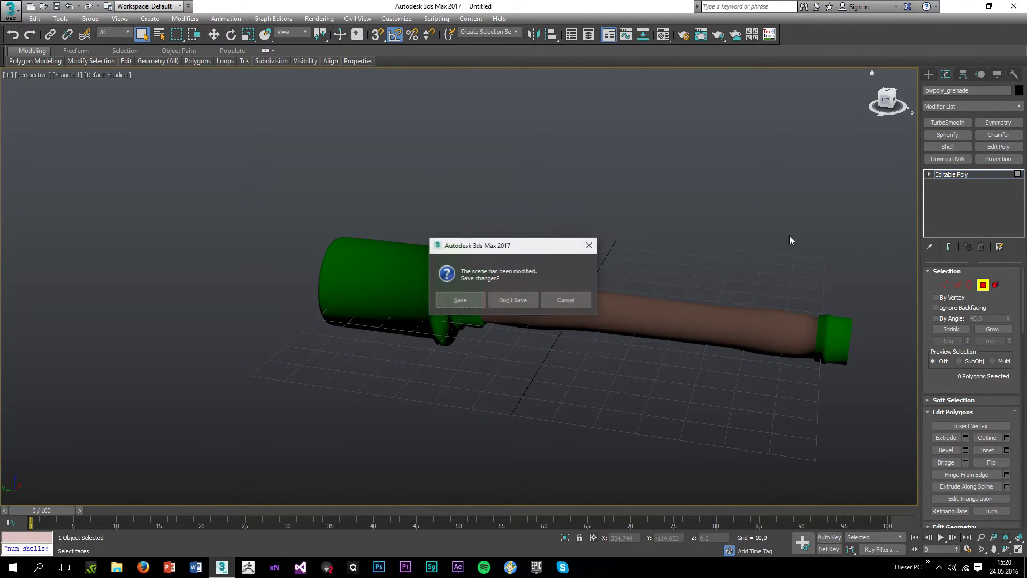
click(579, 301)
Step: Switch to xNormal and clear all meshes from the high definition mesh list
click(971, 5)
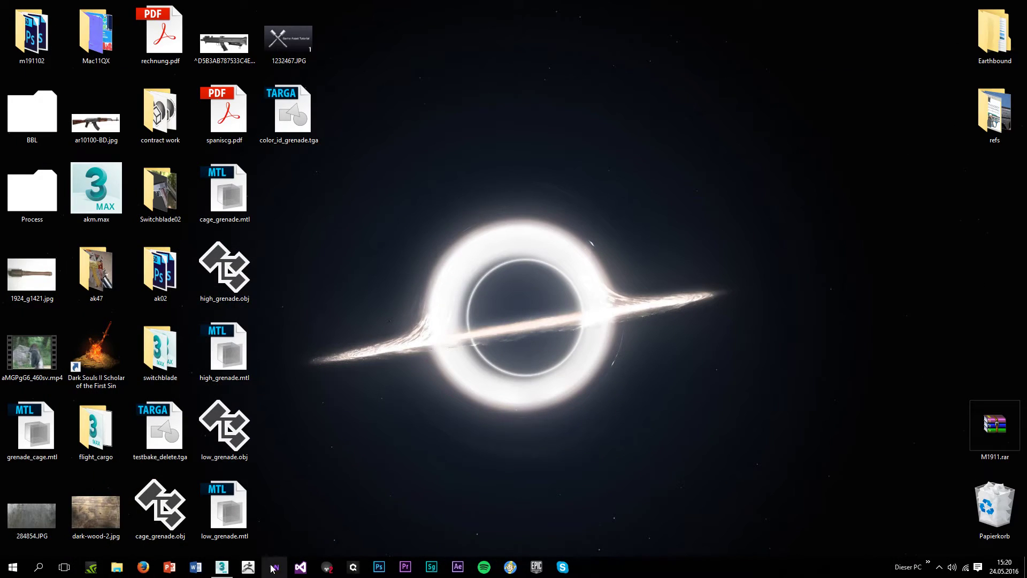
click(279, 571)
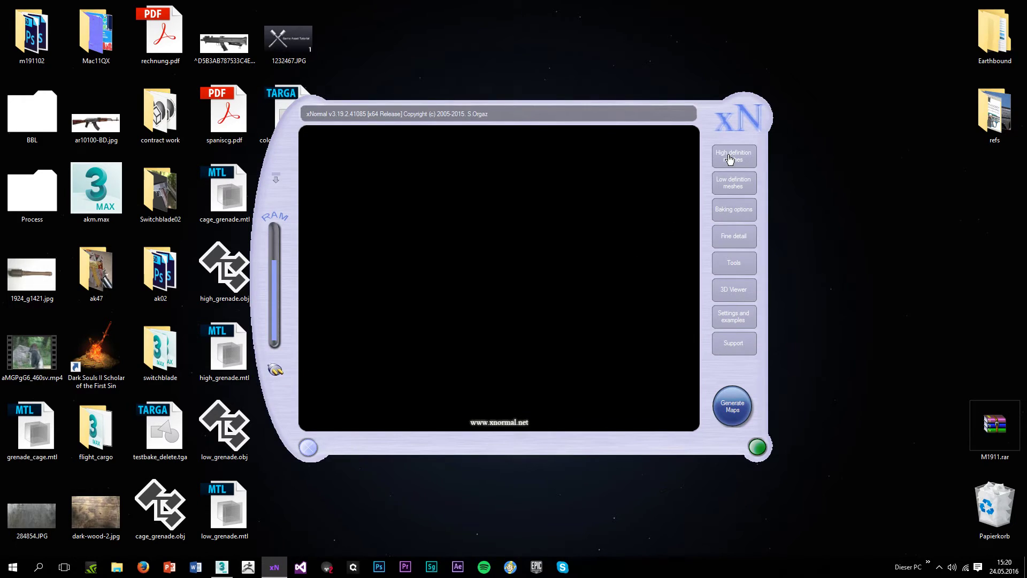
click(730, 159)
click(548, 403)
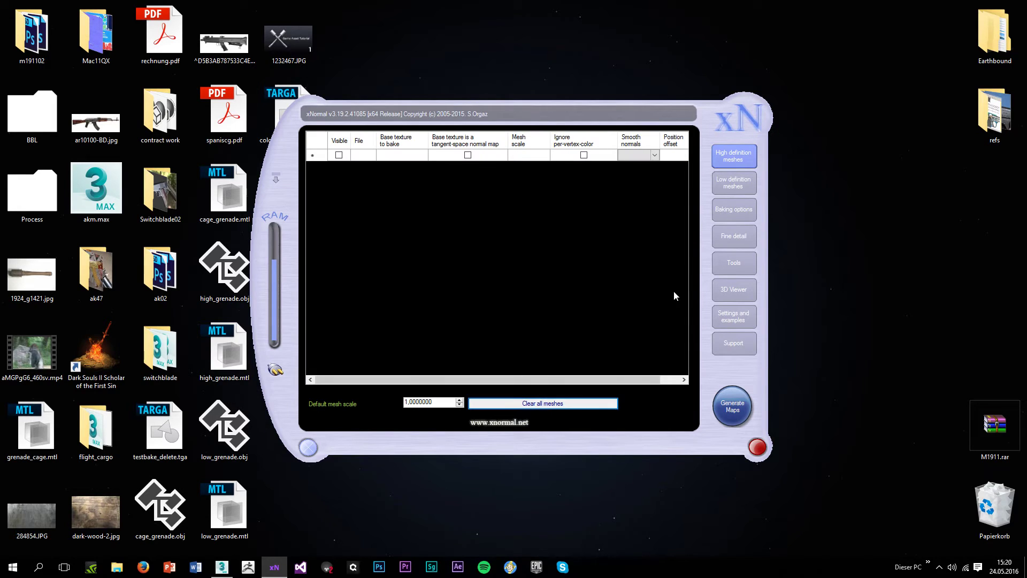
click(732, 183)
Step: Add high_grenade.obj from the Desktop as the high definition mesh
click(733, 155)
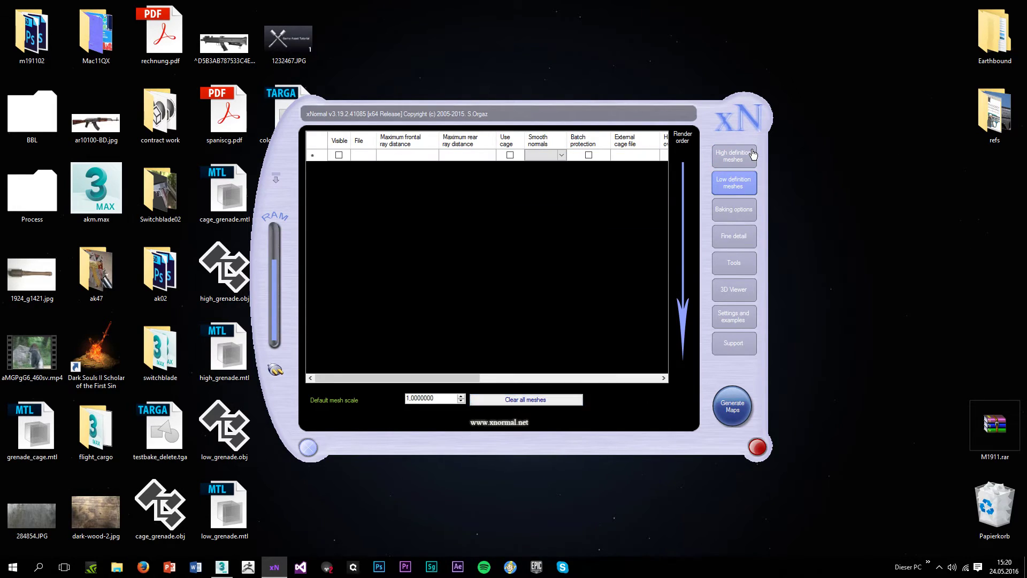
right_click(529, 283)
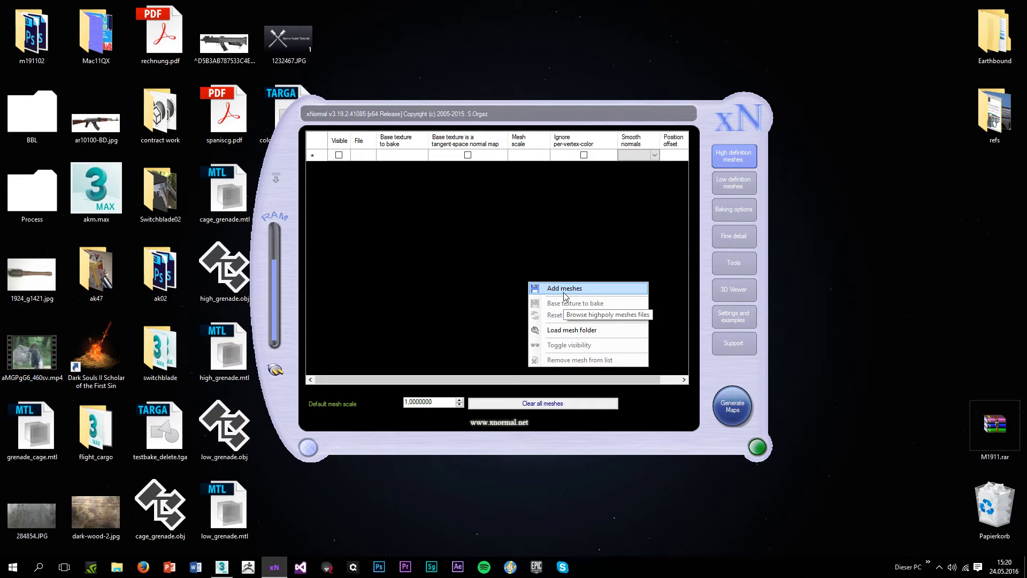
click(566, 293)
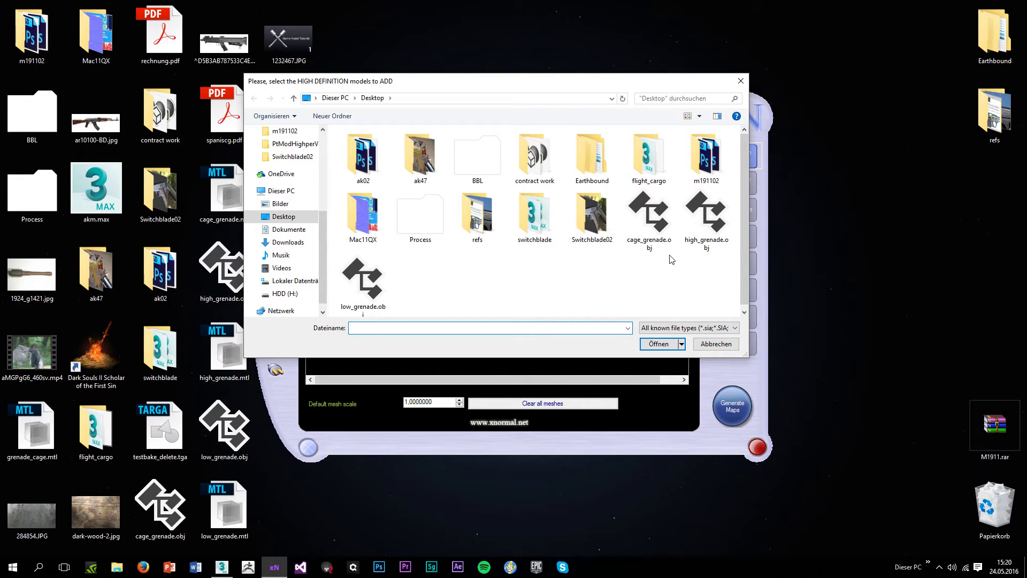
drag(682, 81, 602, 98)
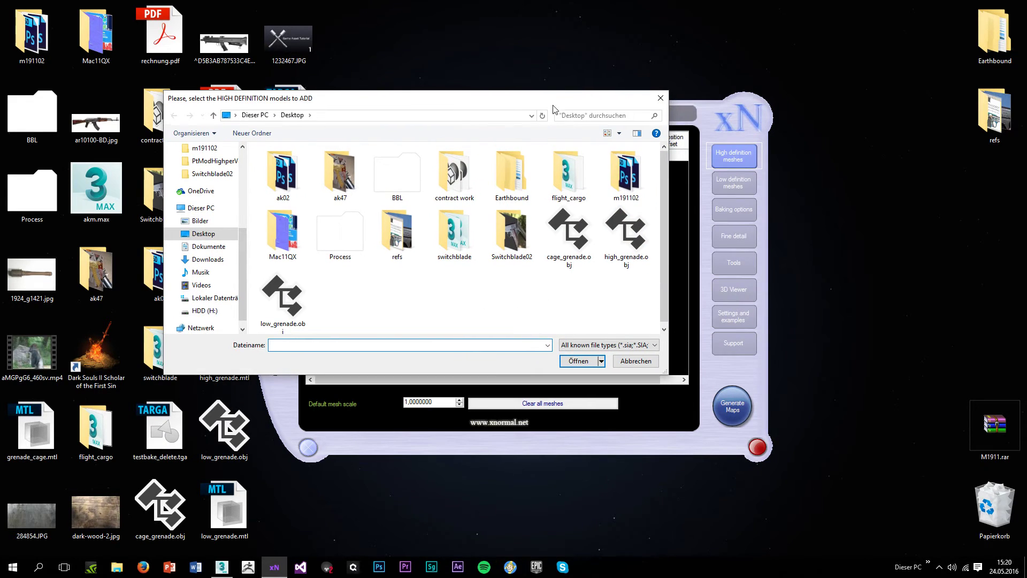
double_click(627, 233)
Step: Add low_grenade.obj from the Desktop as the low definition mesh
click(734, 183)
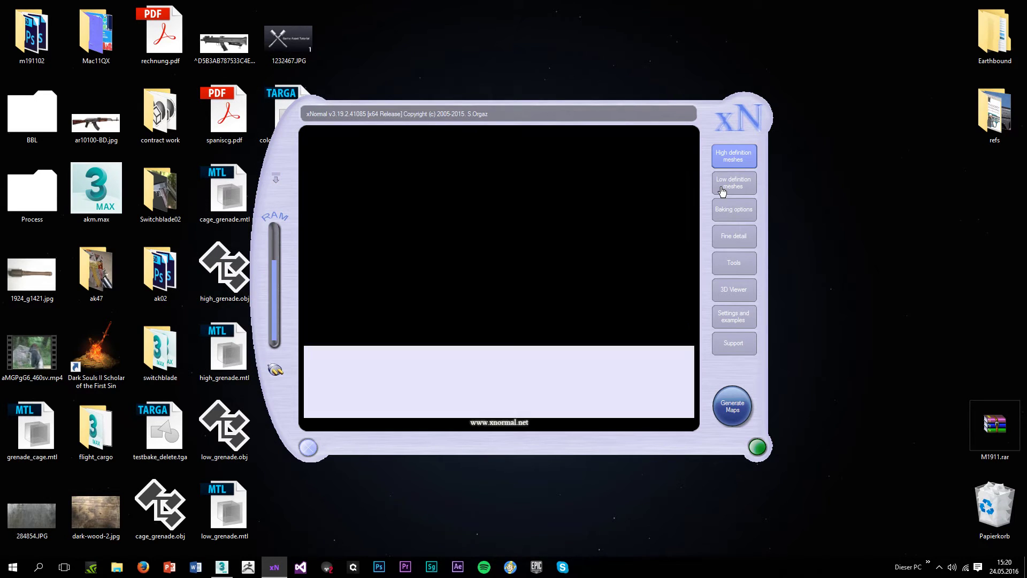
right_click(558, 233)
click(570, 239)
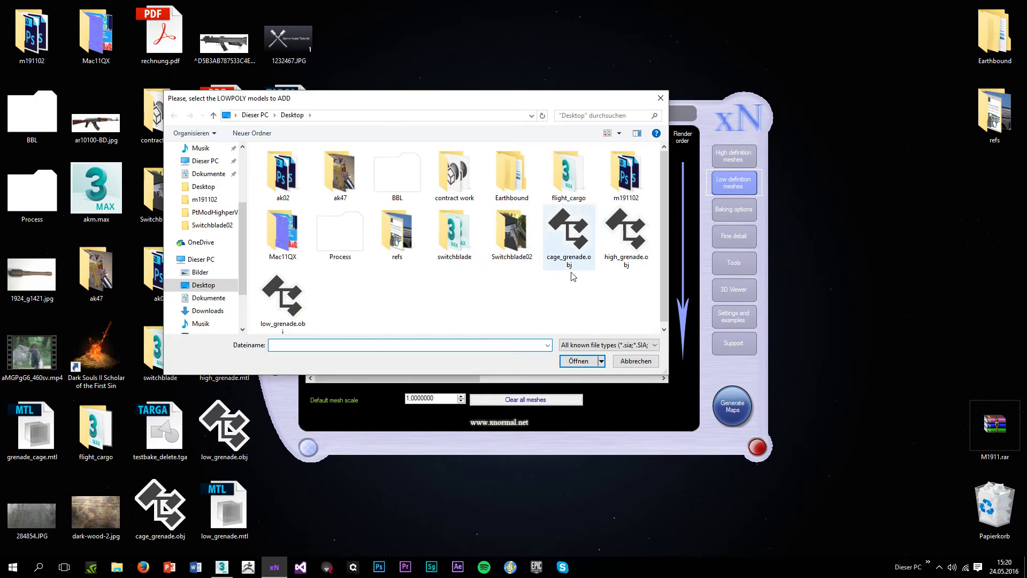
double_click(293, 318)
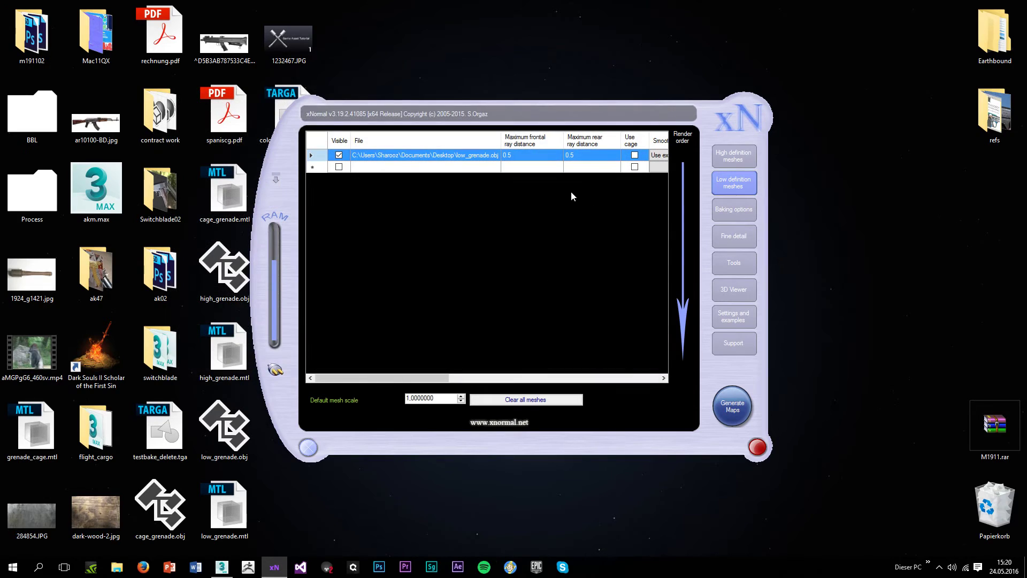
Step: Assign cage_grenade.obj as the external cage file of the low-poly grenade mesh and accept the topology notice
right_click(599, 158)
right_click(573, 158)
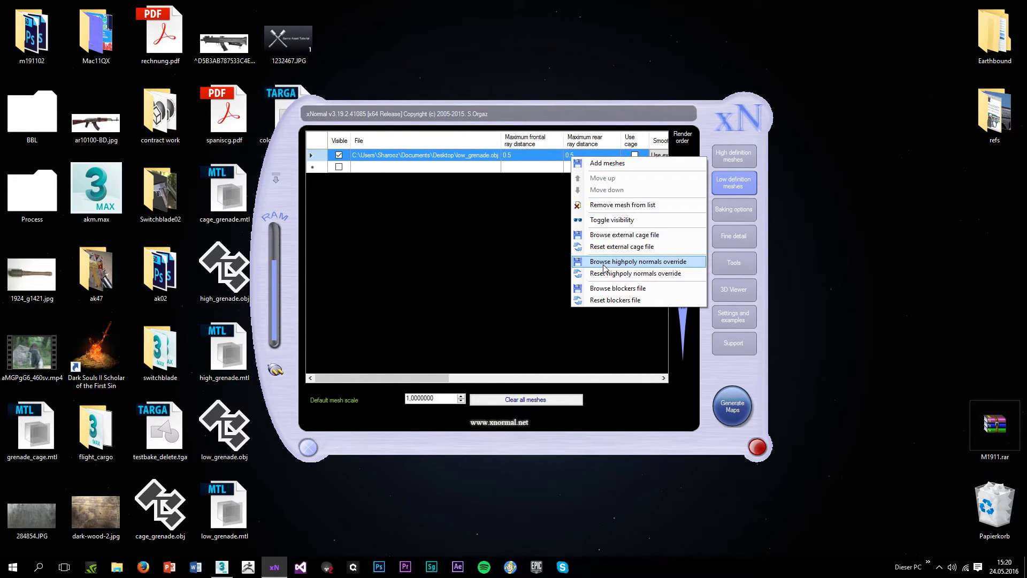
click(617, 237)
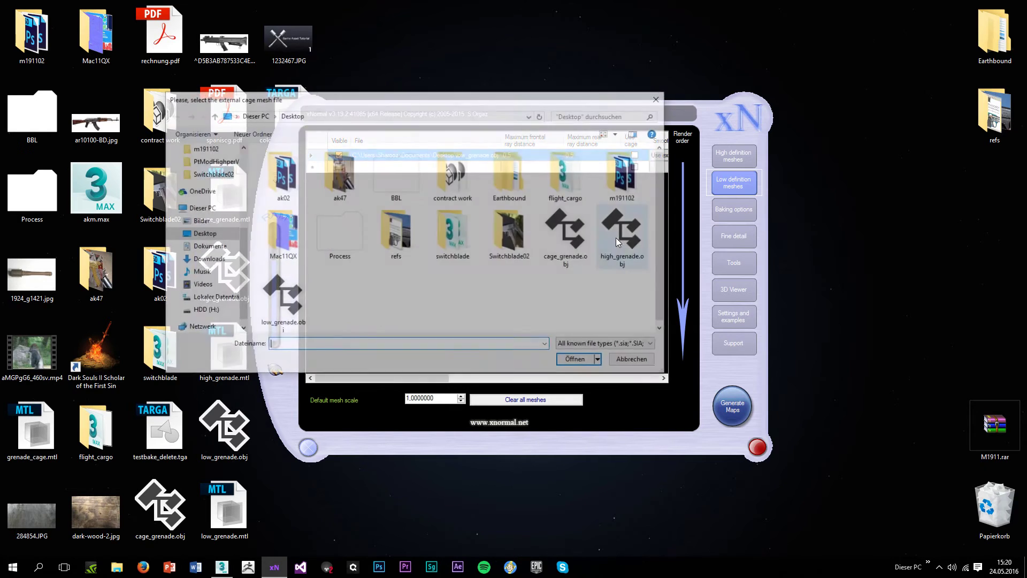
double_click(570, 235)
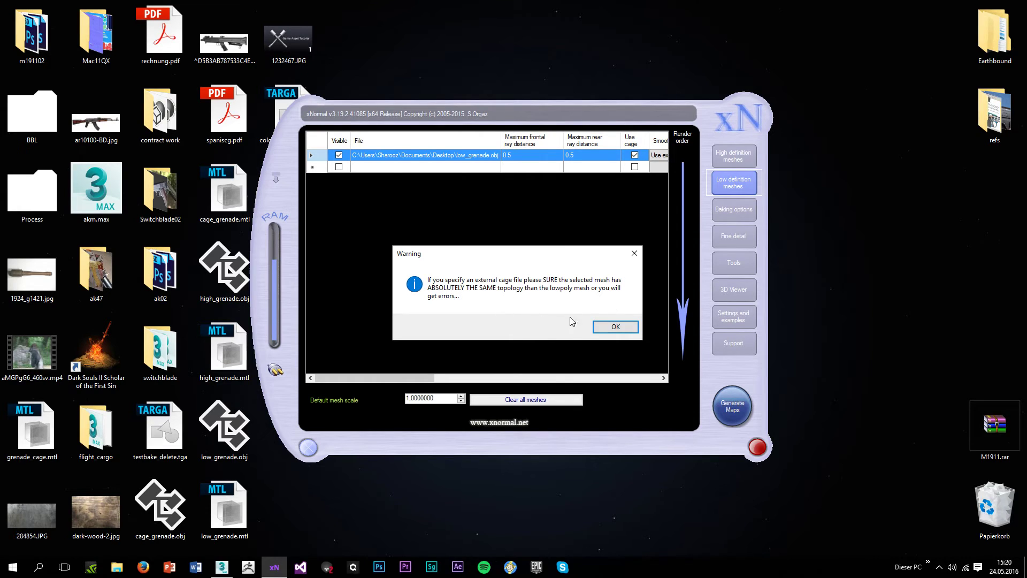
click(615, 327)
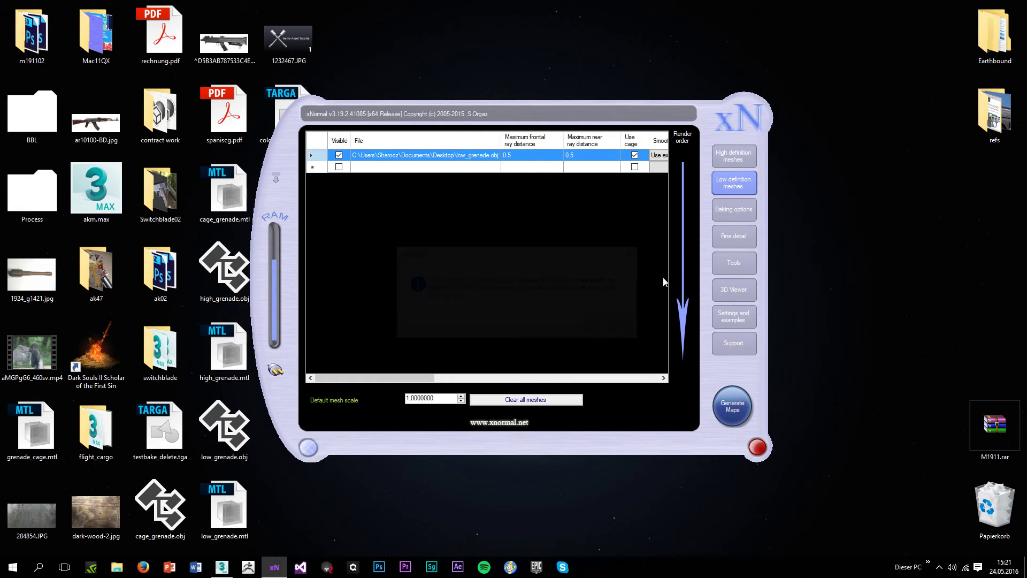
Step: Review the normal map and ambient occlusion settings in the baking options and generate both maps for the grenade
click(735, 217)
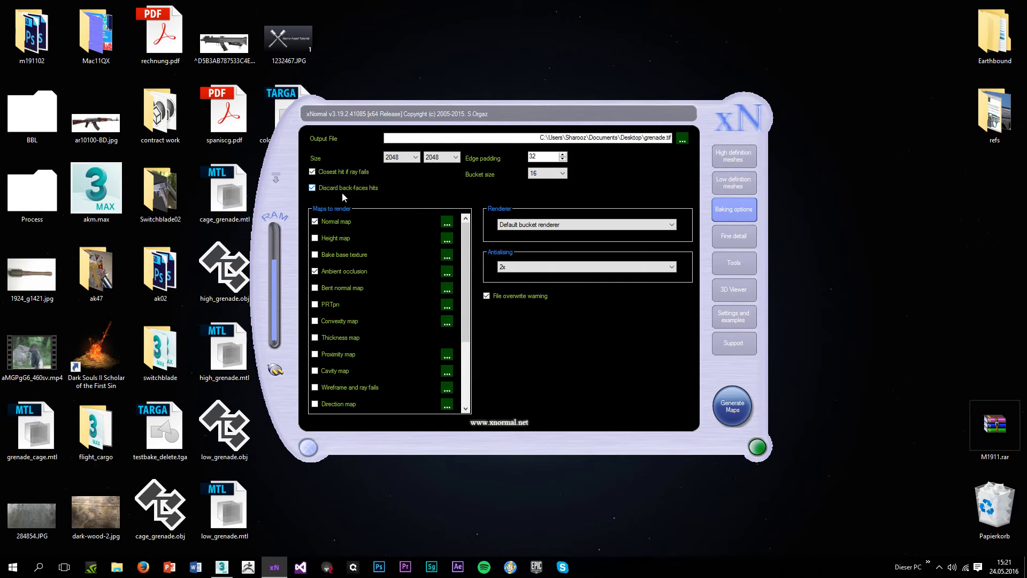
click(447, 222)
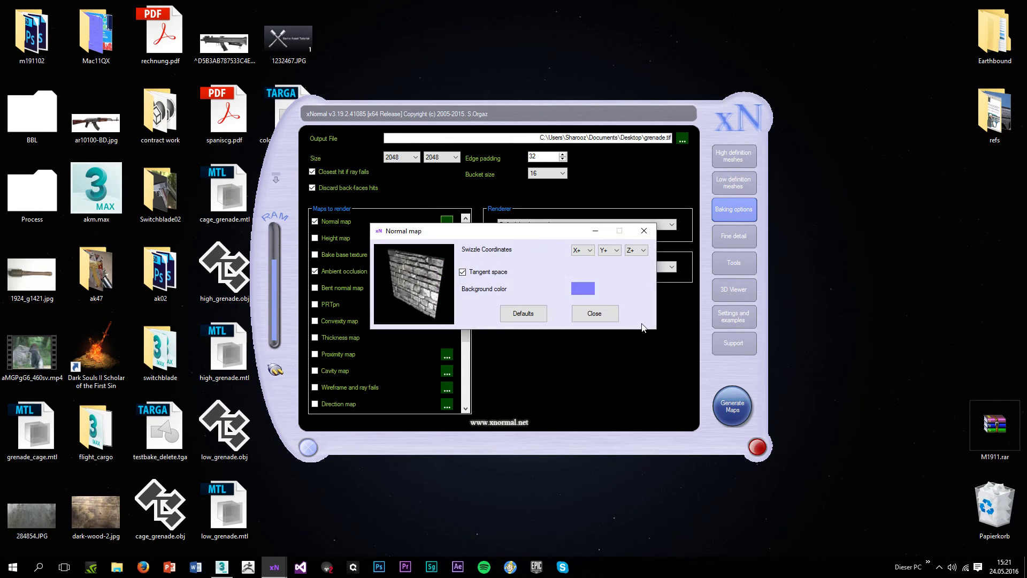
click(644, 234)
click(445, 271)
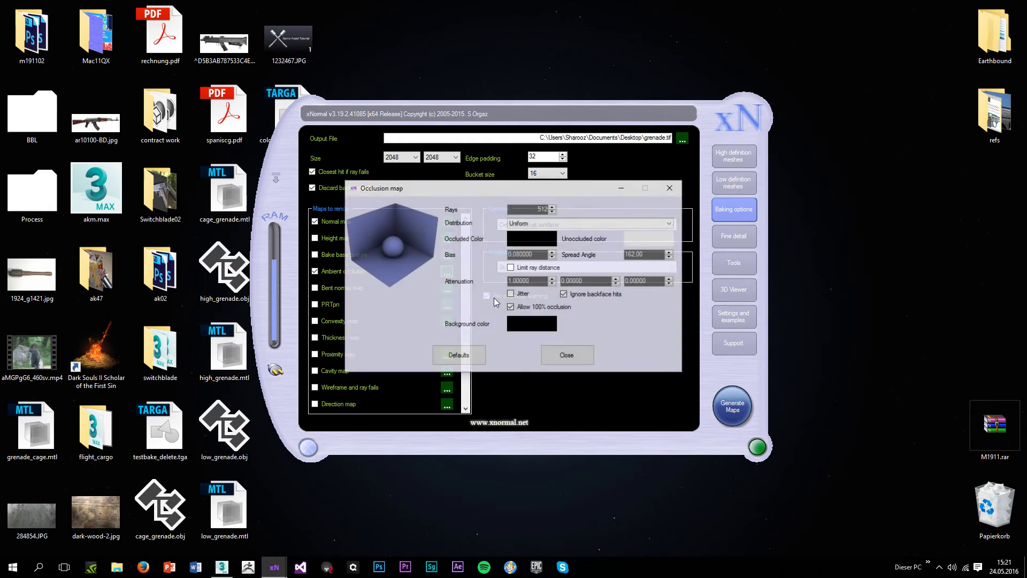
click(671, 187)
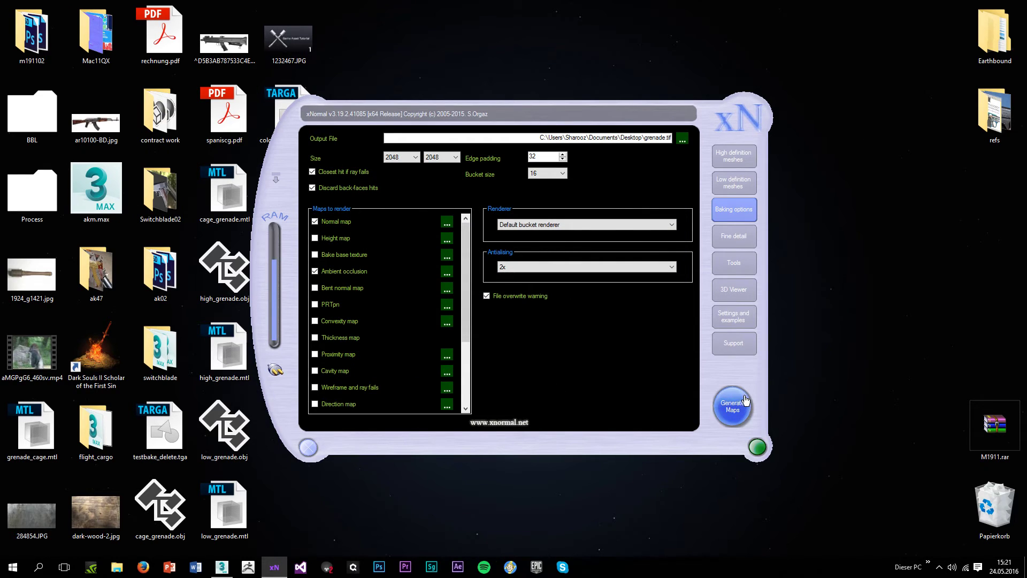
click(720, 401)
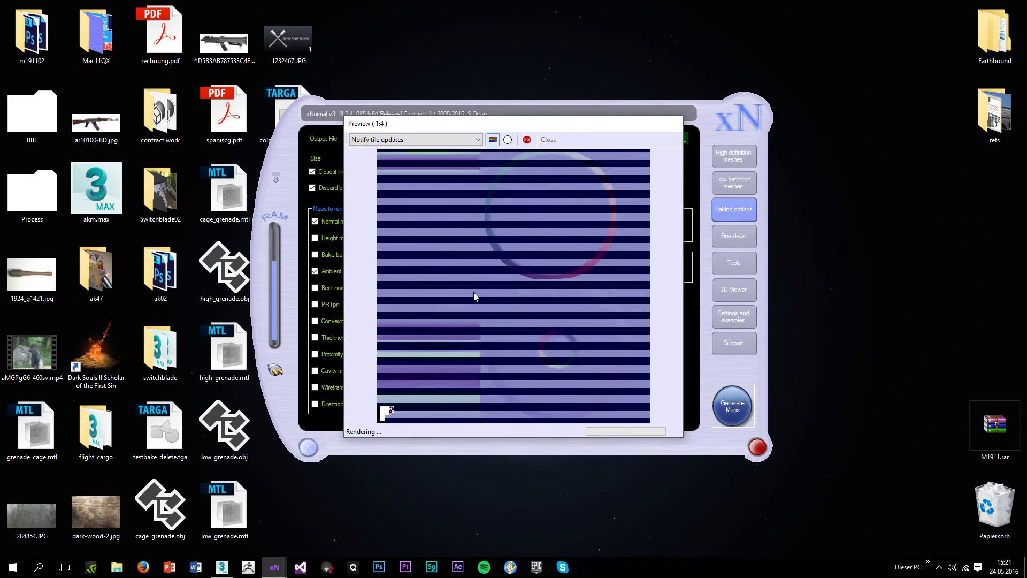
drag(385, 124, 436, 213)
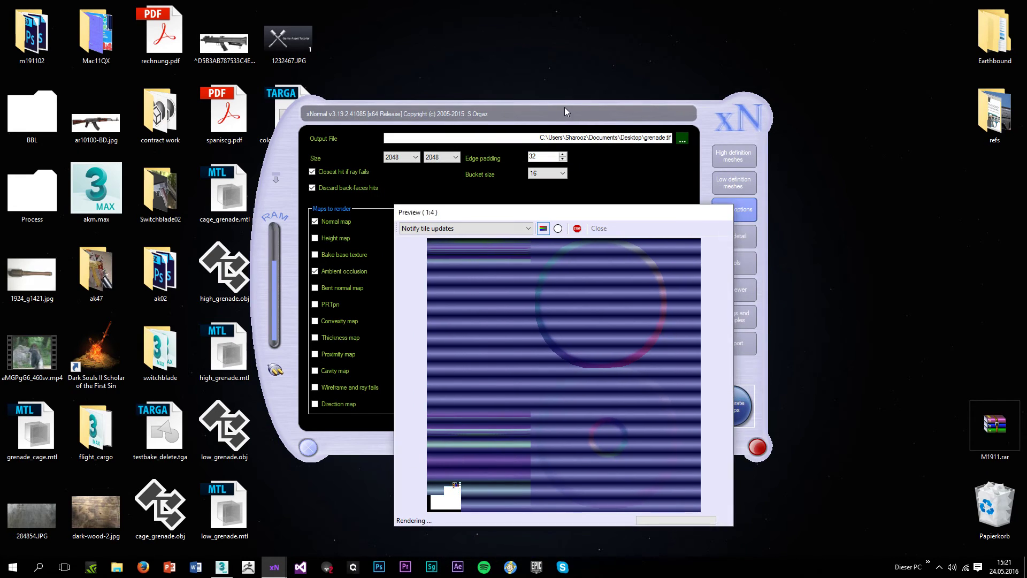
drag(580, 217, 589, 160)
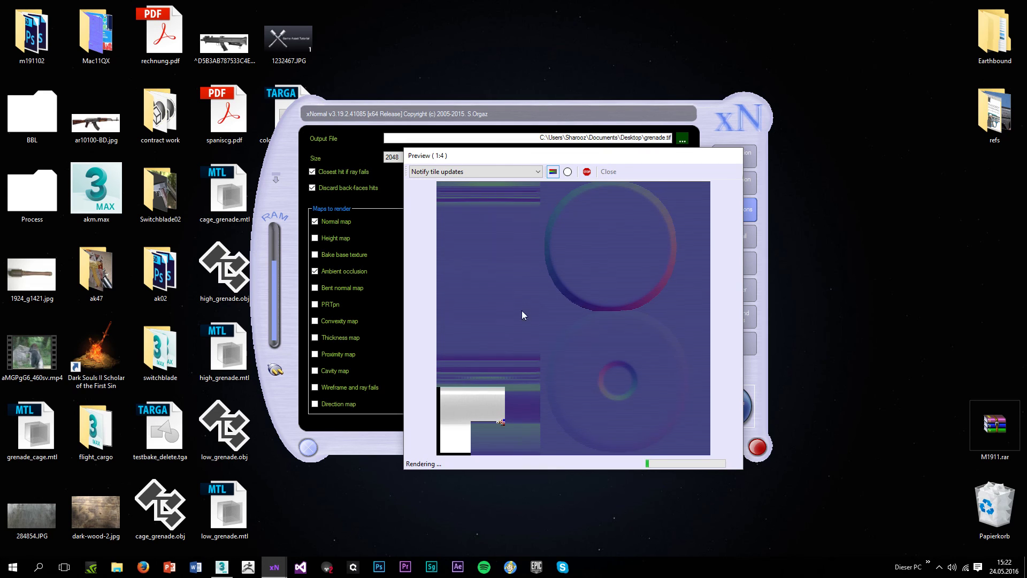
Step: View screenshot022.png in the Desktop folder Switchblade02 while the maps render, and close the image and folder
double_click(168, 210)
double_click(509, 457)
click(1014, 8)
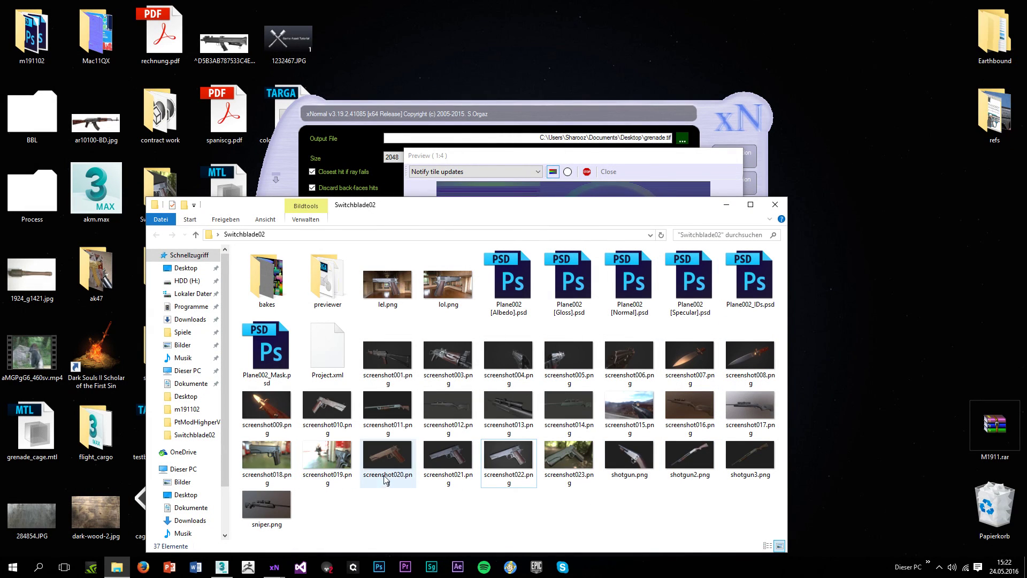
drag(737, 501, 300, 389)
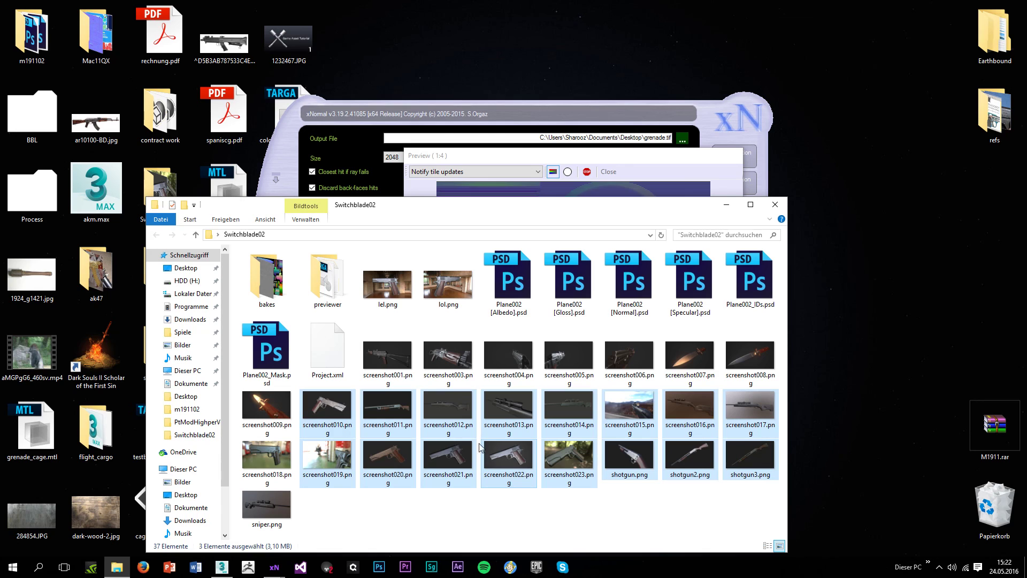
click(776, 205)
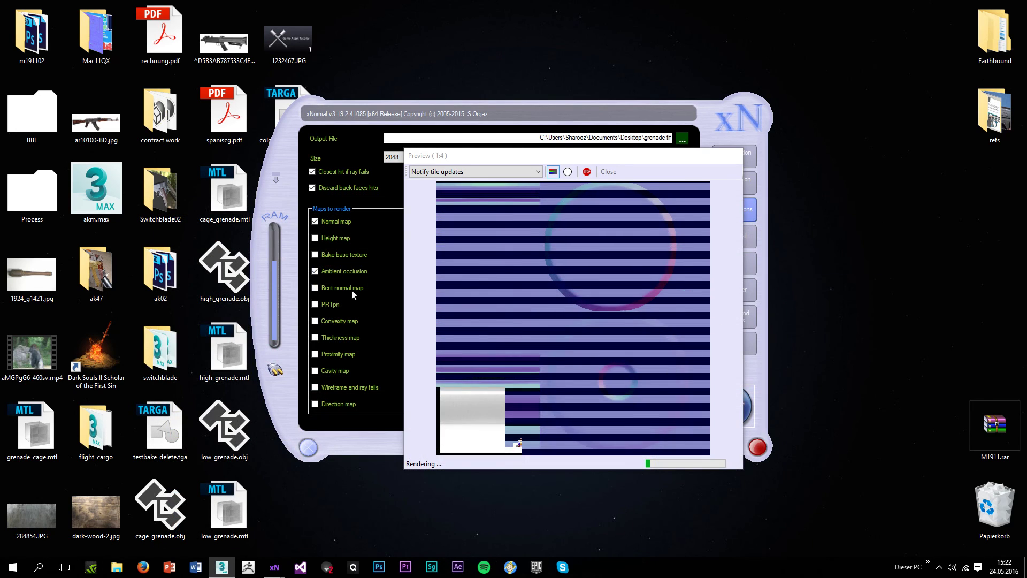